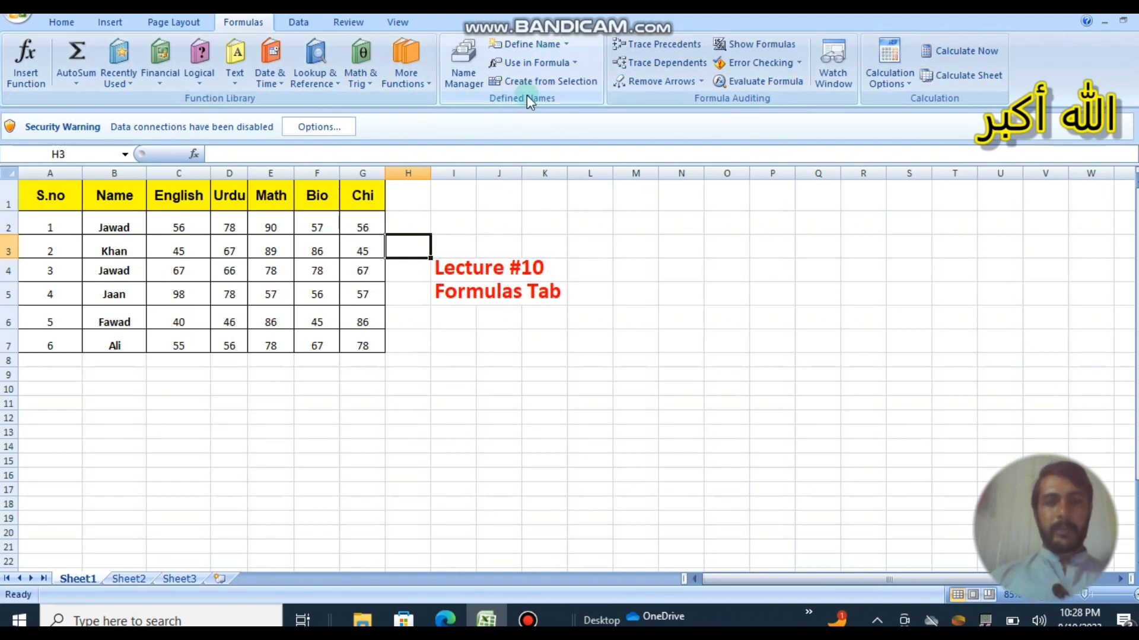
Total the Urdu marks in cell D10 with a hand-entered SUM formula over D2:D7.
left_click(228, 394)
type("=")
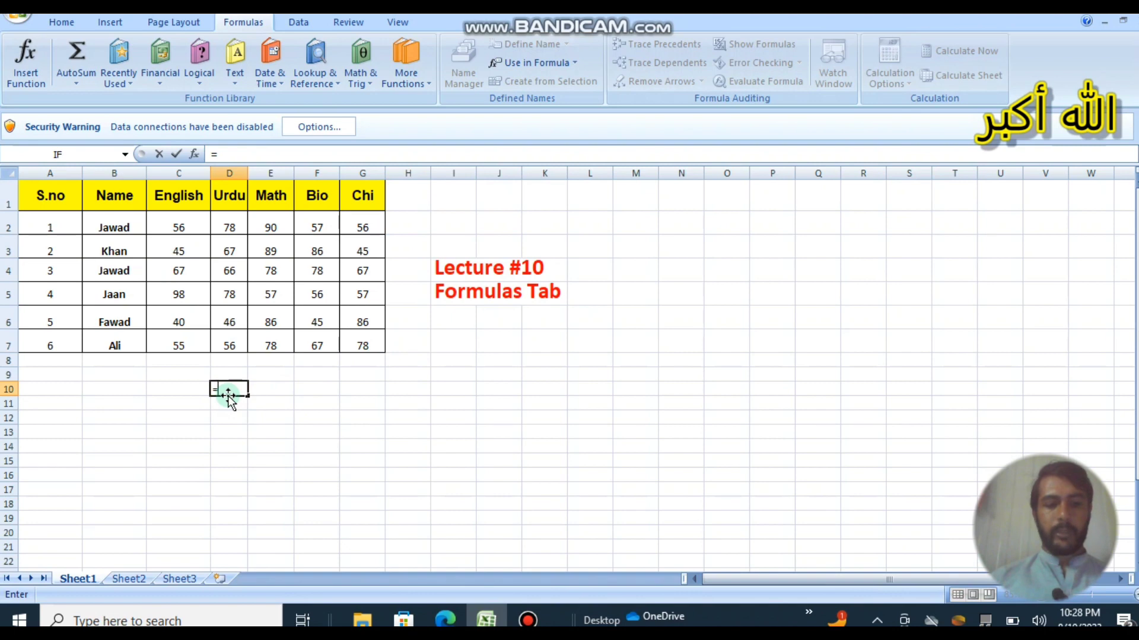
type("sun")
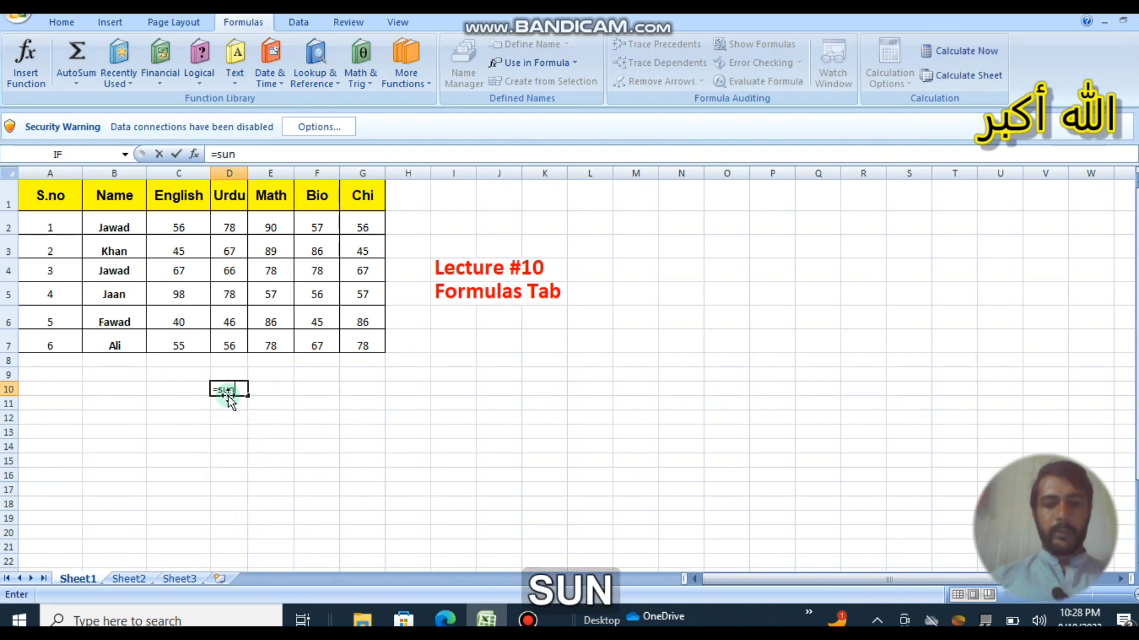
key("BackSpace")
type("m(")
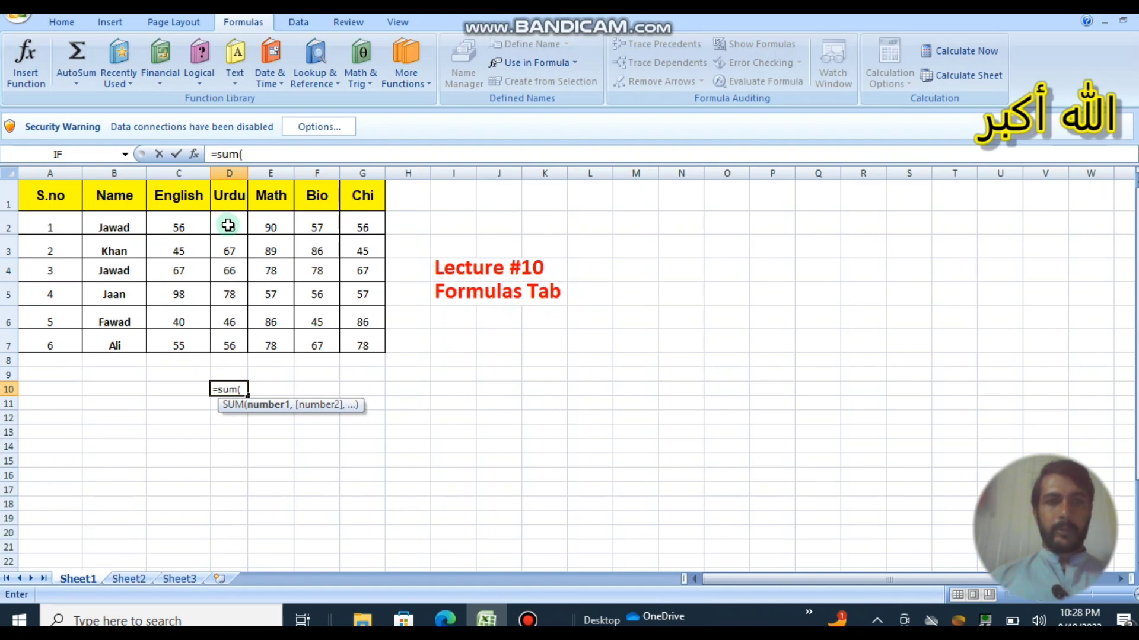
left_click_drag(227, 225, 227, 341)
type(")")
key("Return")
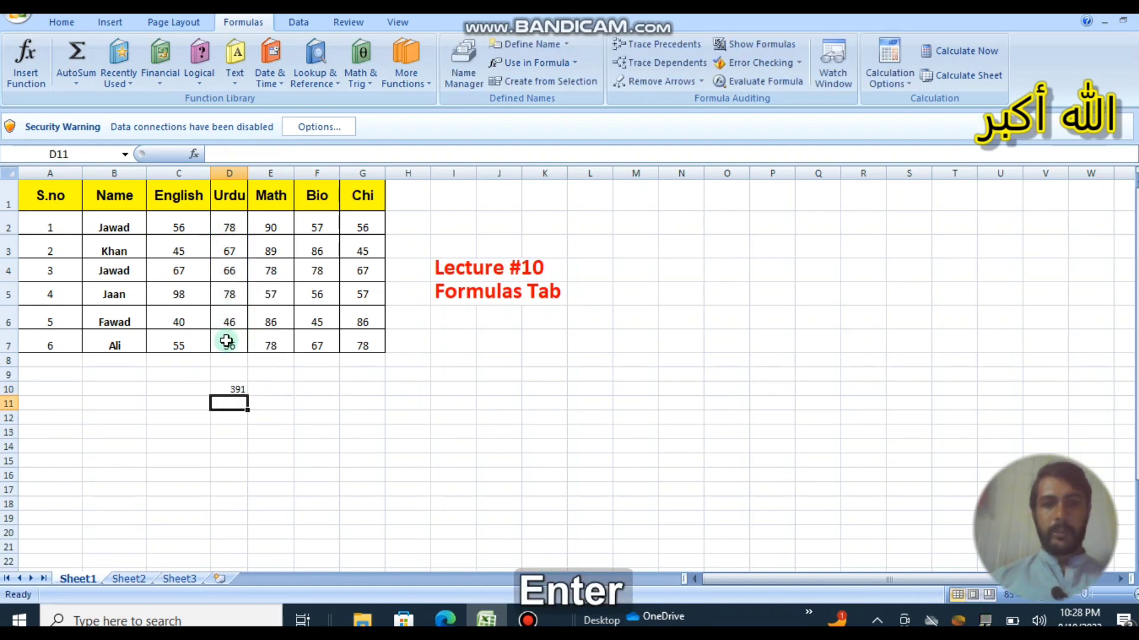
Total the Bio marks in cell F10 with a hand-entered SUM formula over F2:F7.
left_click(303, 391)
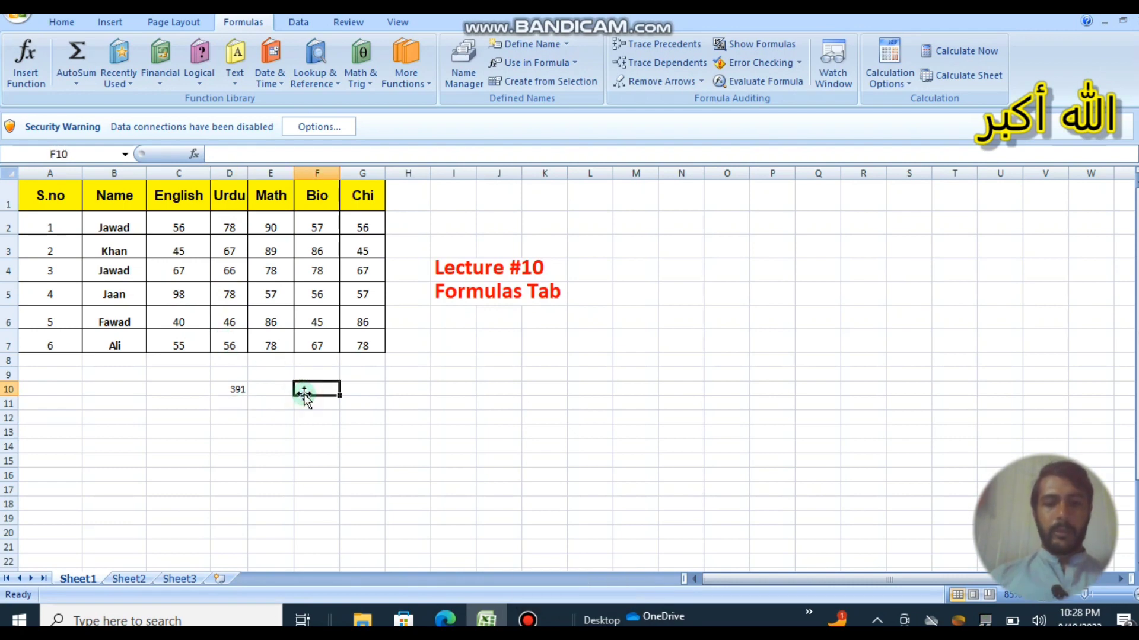
type("=sum(")
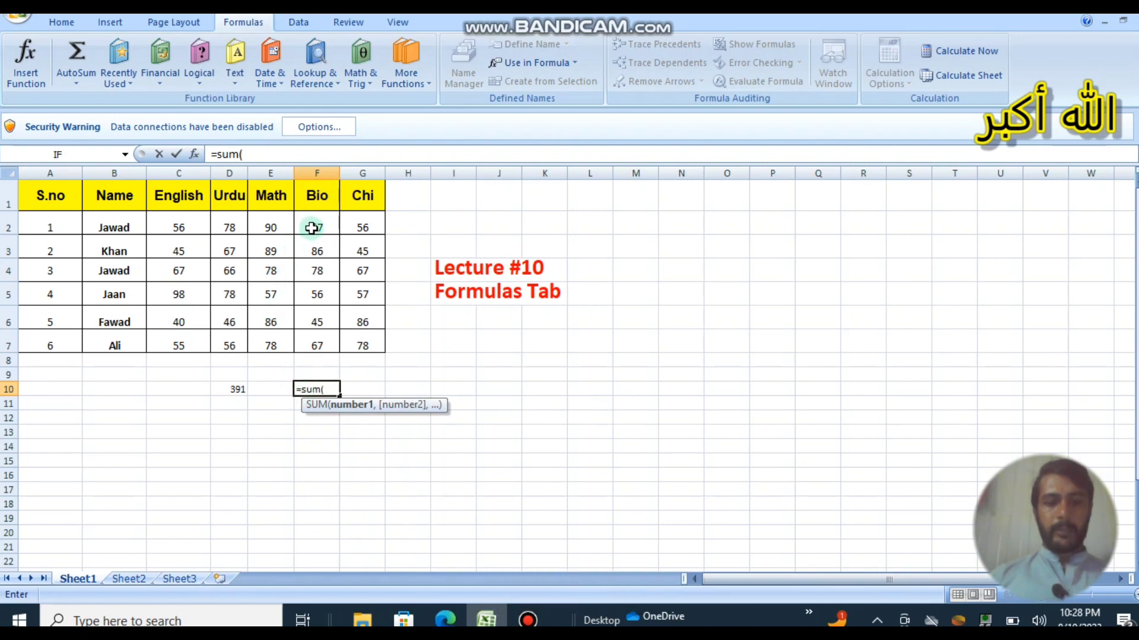
left_click_drag(311, 228, 310, 346)
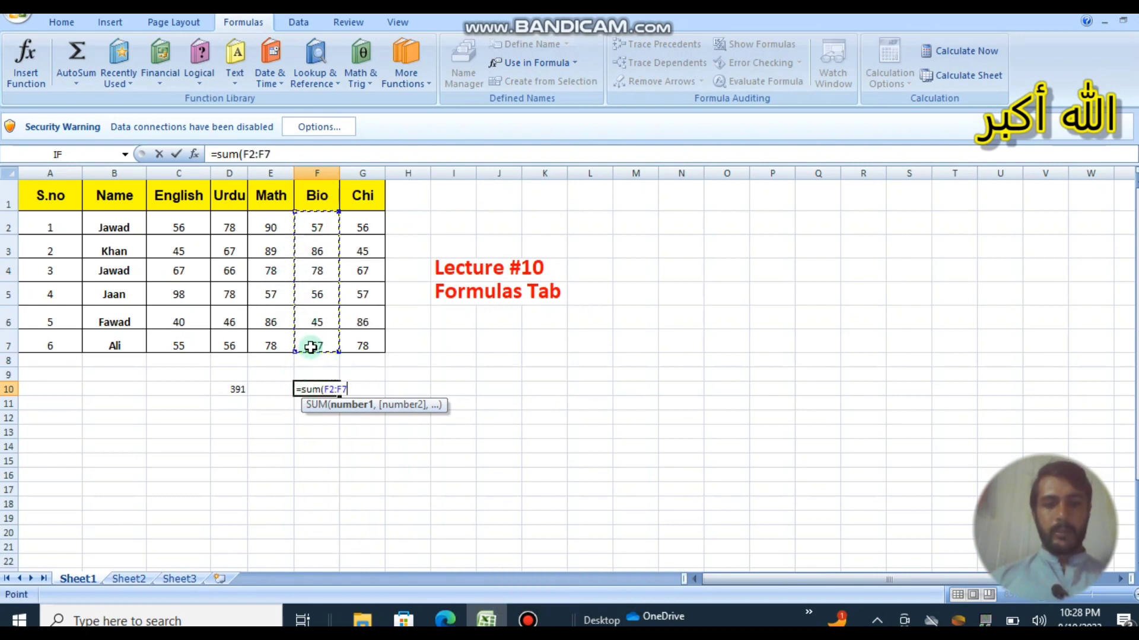
type(")")
key("Return")
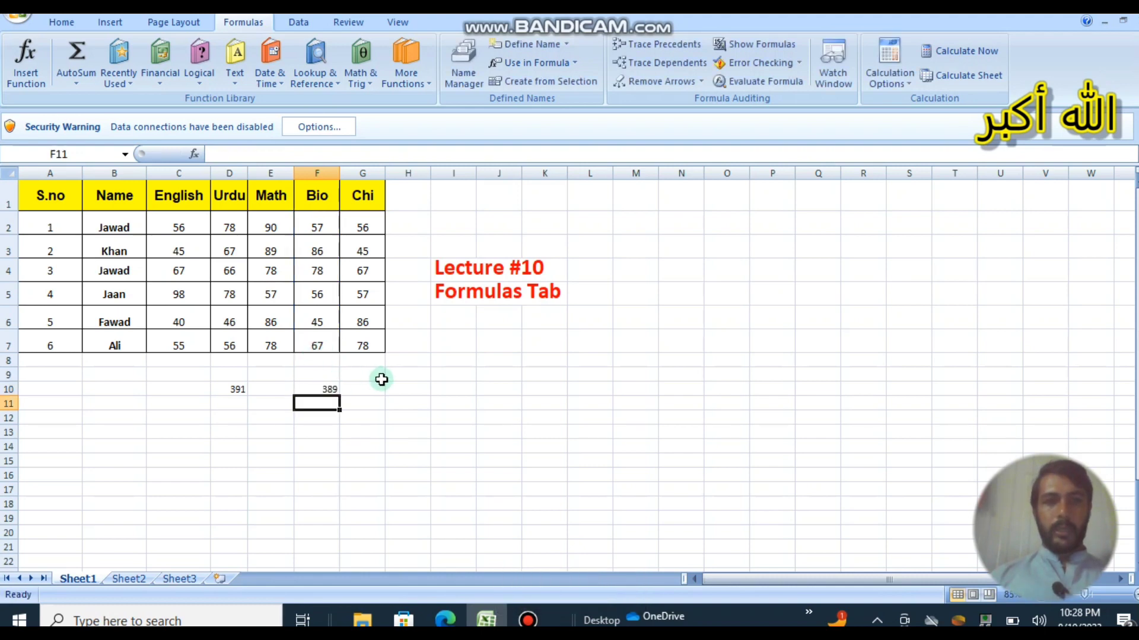
Total the Chi marks G2:G7 in cell G8 with AutoSum.
left_click(369, 365)
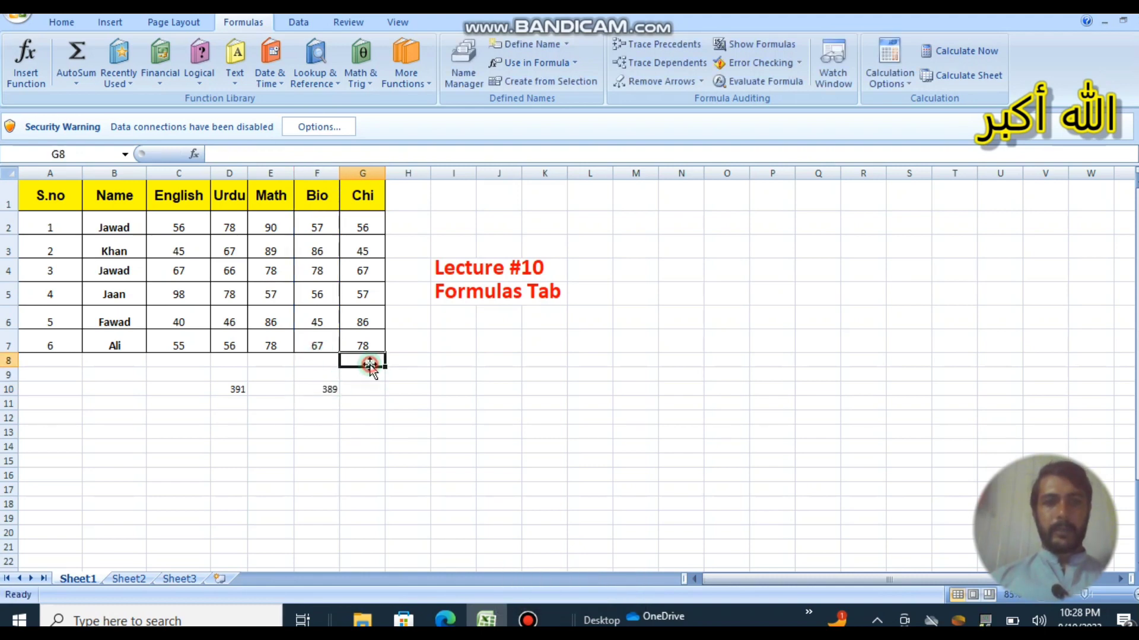
left_click(76, 53)
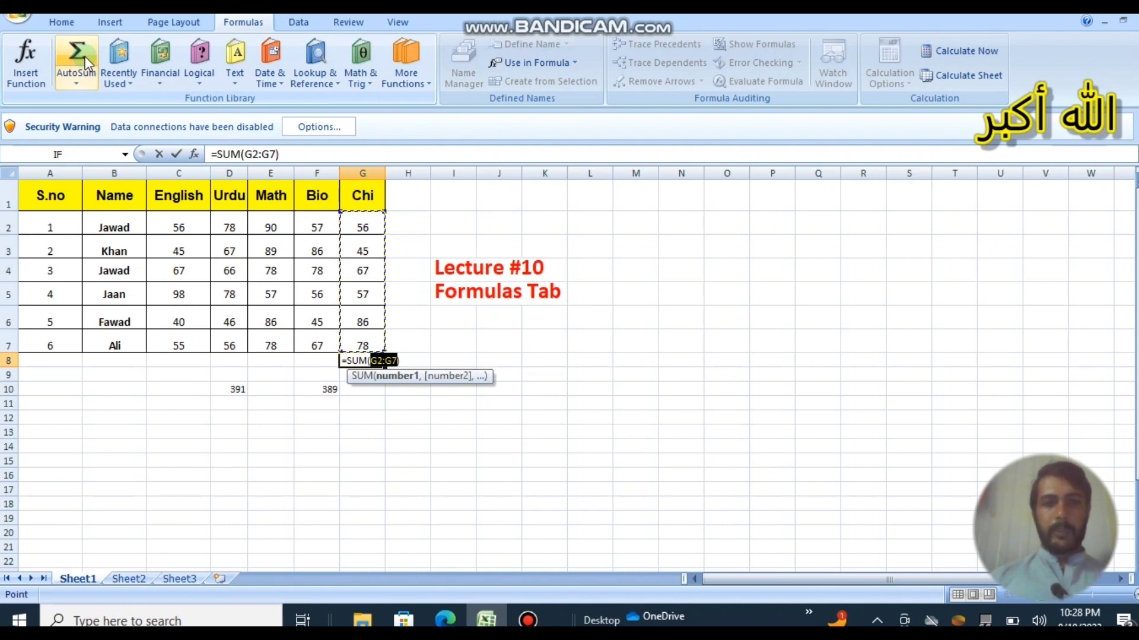
key("Return")
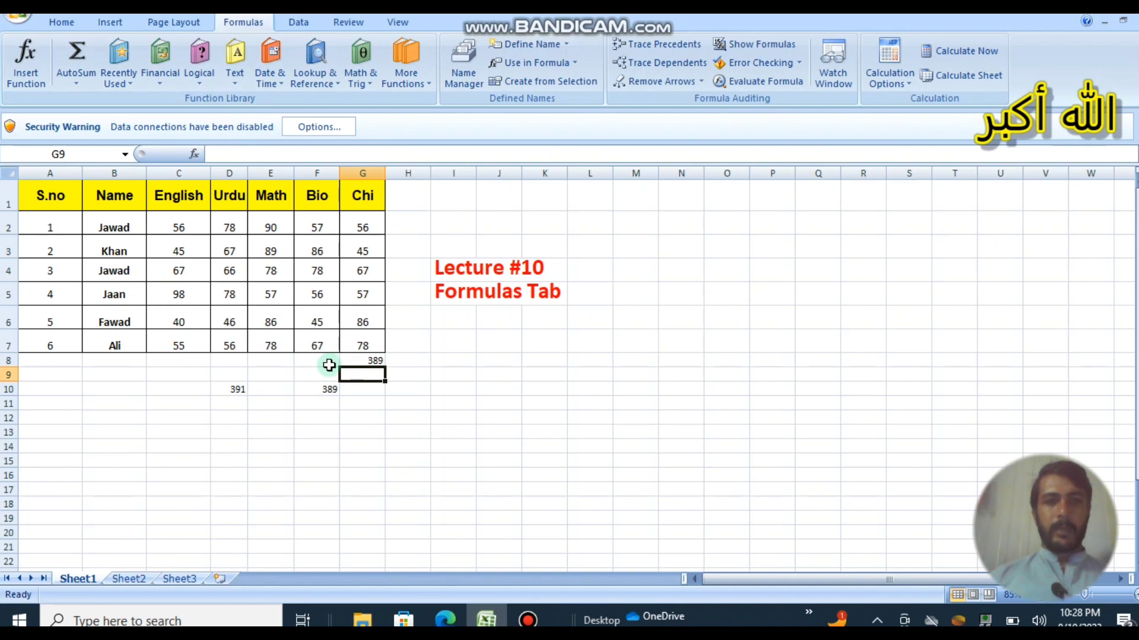
Calculate the average of the Math marks E2:E7 in cell E8 with AutoSum's Average function.
left_click(255, 359)
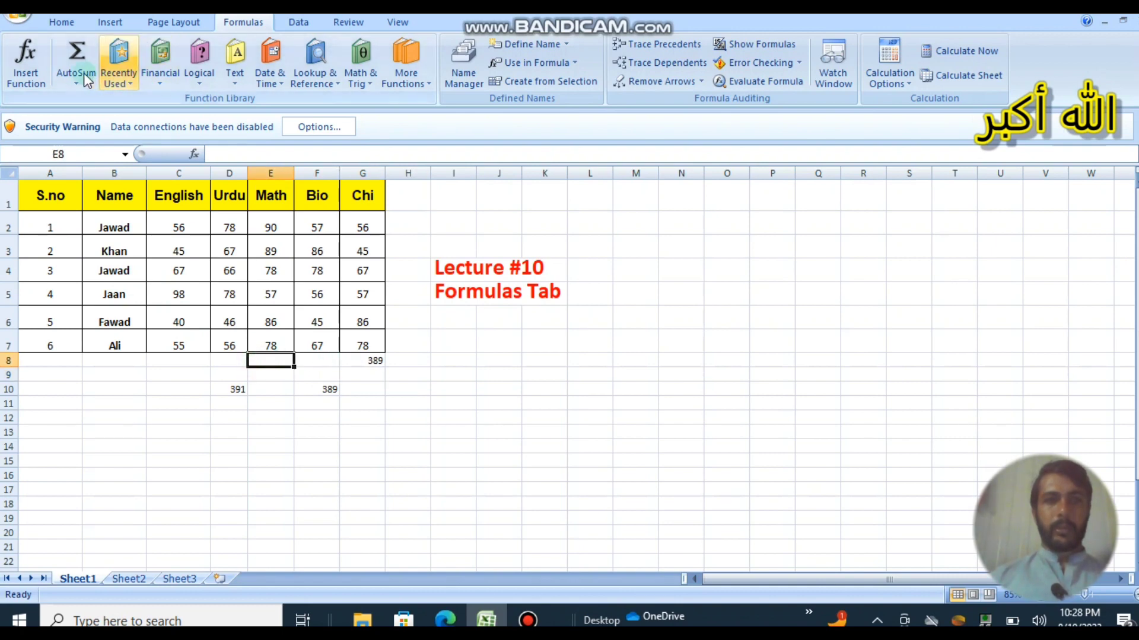
left_click(73, 85)
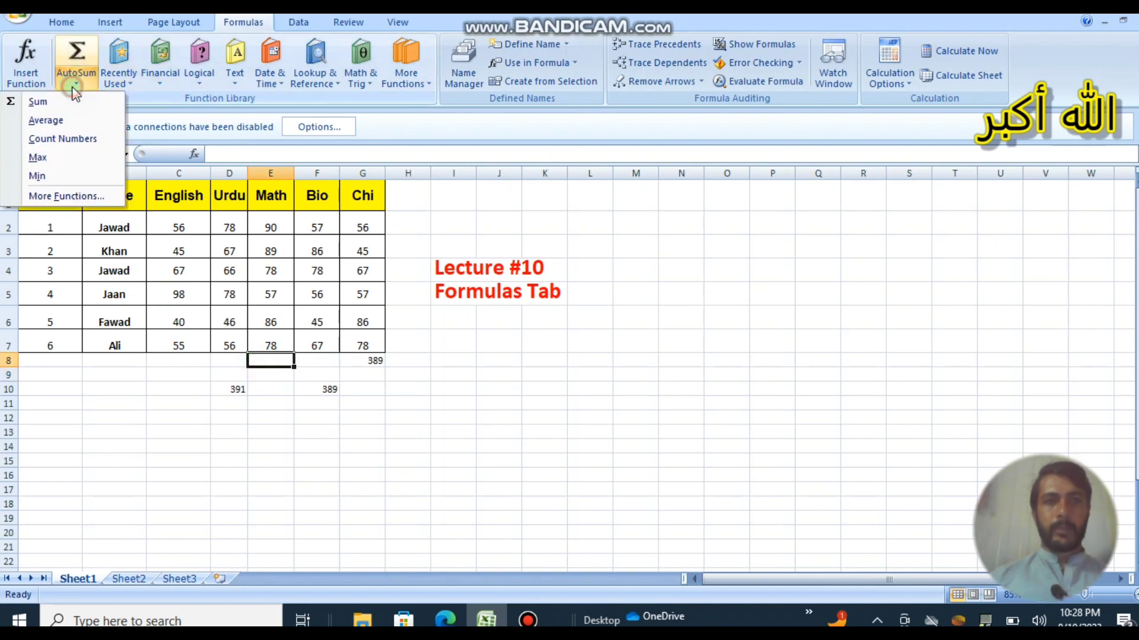
left_click(66, 120)
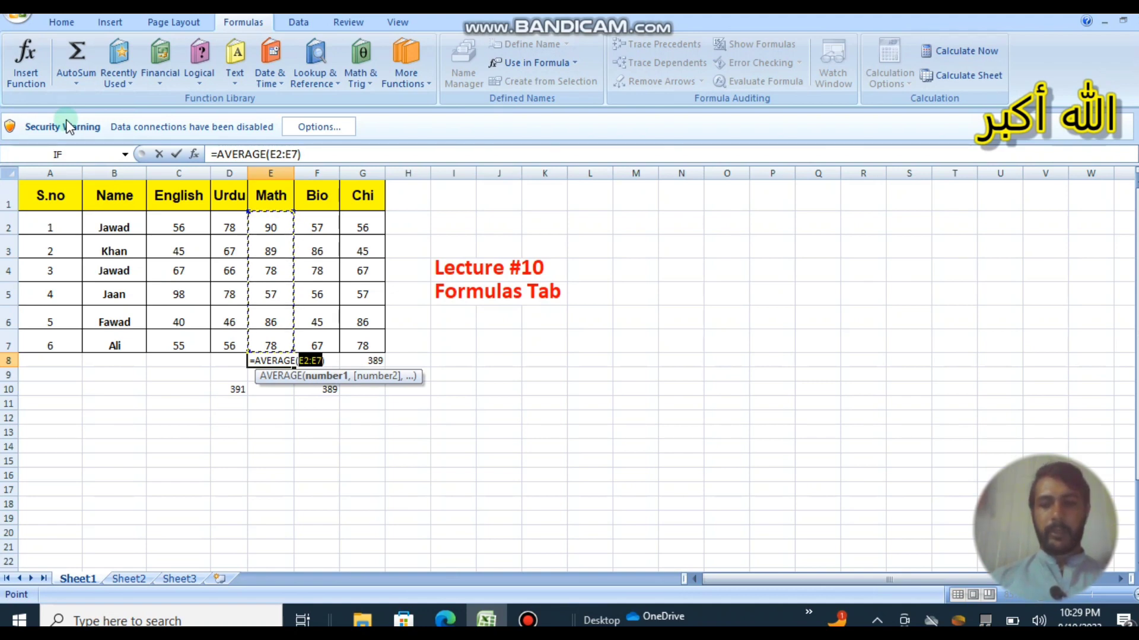
key("Return")
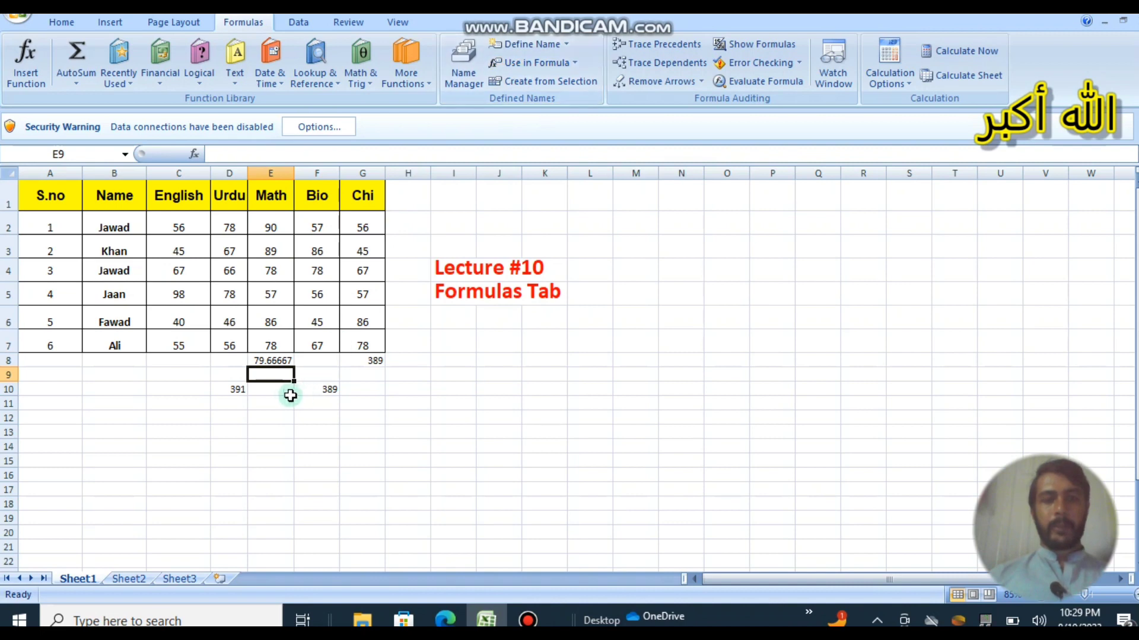
Clear the calculated results below the marks table in the range D8:H12.
left_click_drag(238, 361, 396, 412)
key("Delete")
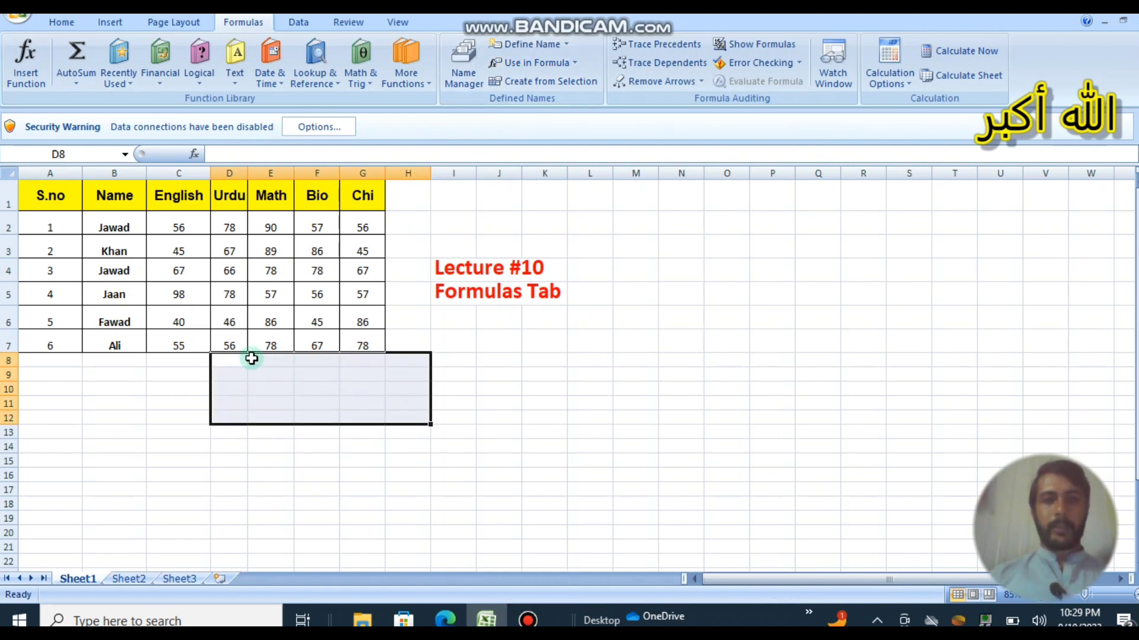
left_click(171, 409)
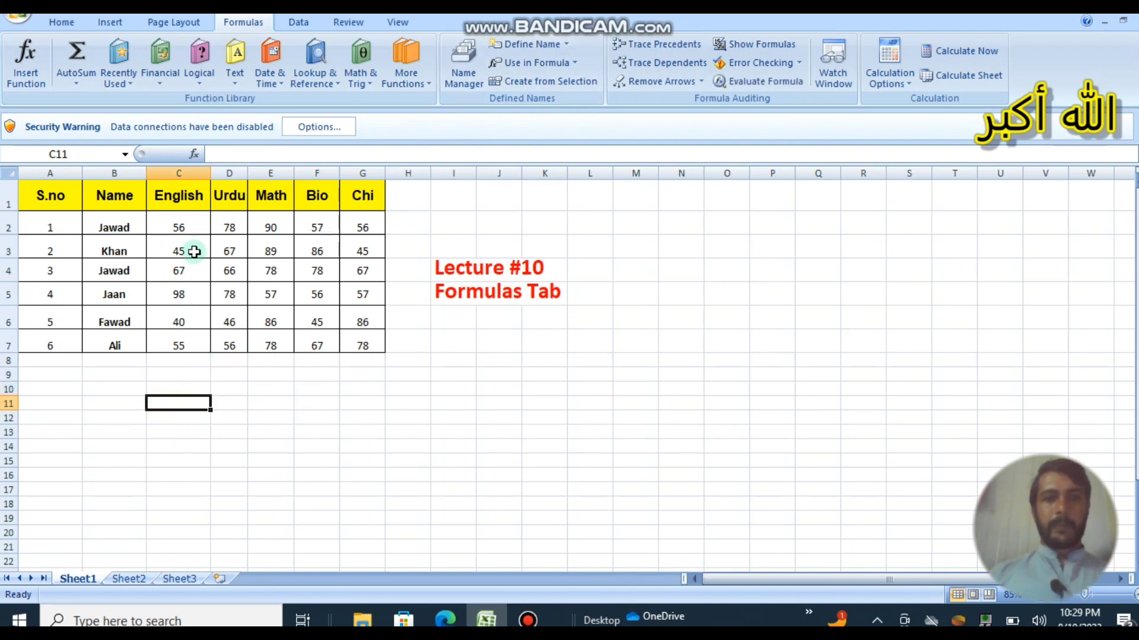
Define the workbook-scoped name English for the English column, including its header, C1:C7.
left_click_drag(189, 202, 187, 337)
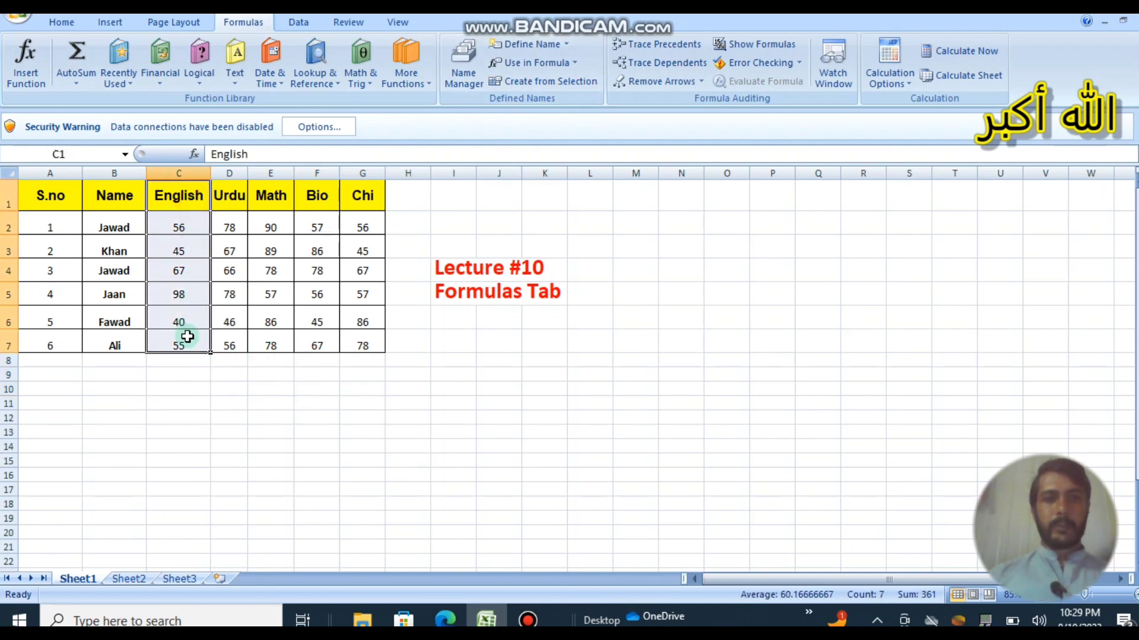
left_click(522, 47)
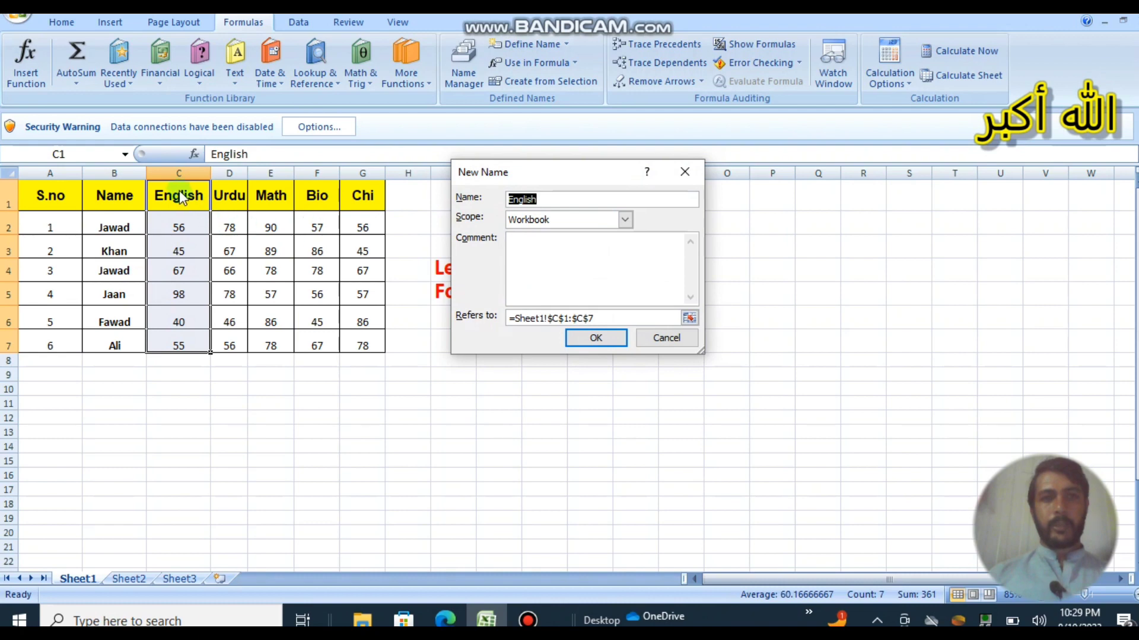
left_click(689, 318)
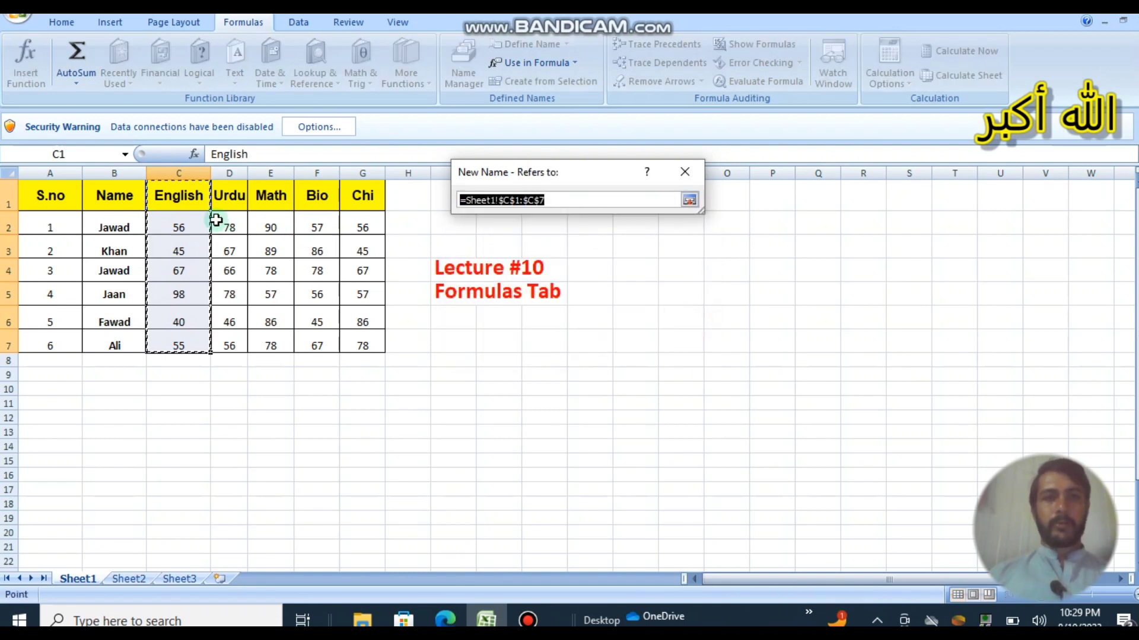
left_click(689, 200)
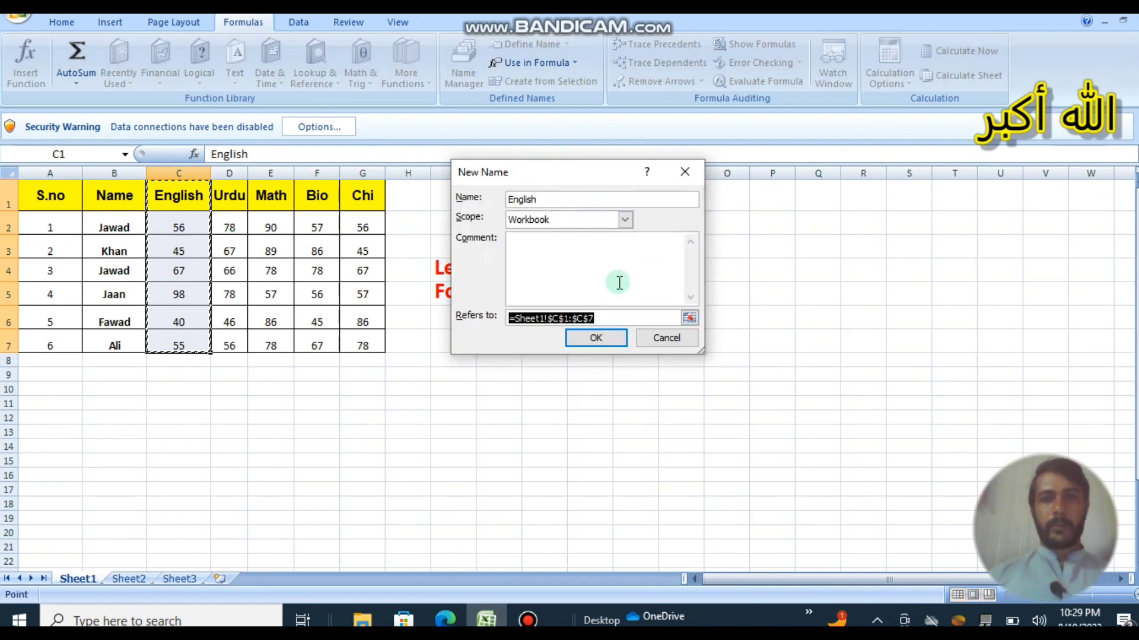
left_click(603, 336)
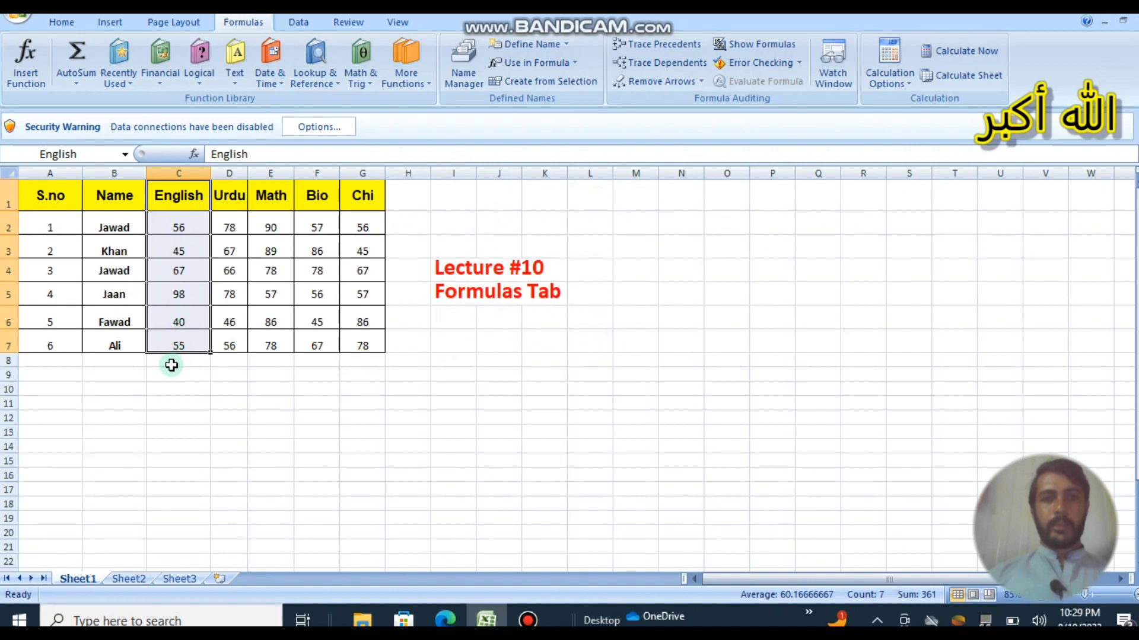
Define the workbook-scoped name Urdu for the range D1:D7.
left_click_drag(229, 189, 228, 345)
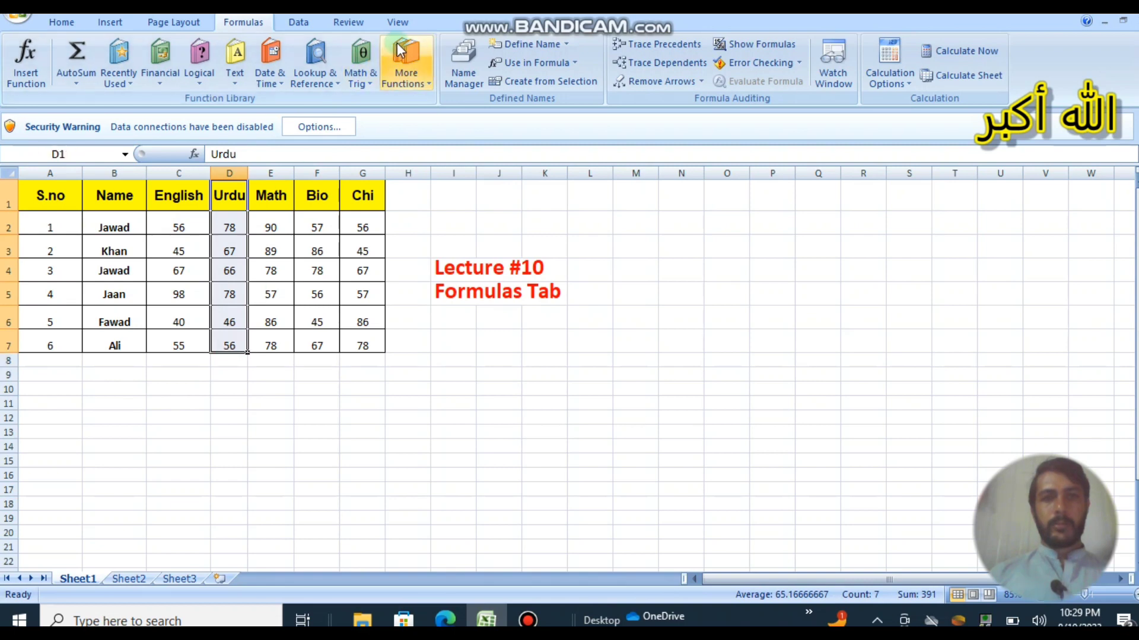
left_click(504, 45)
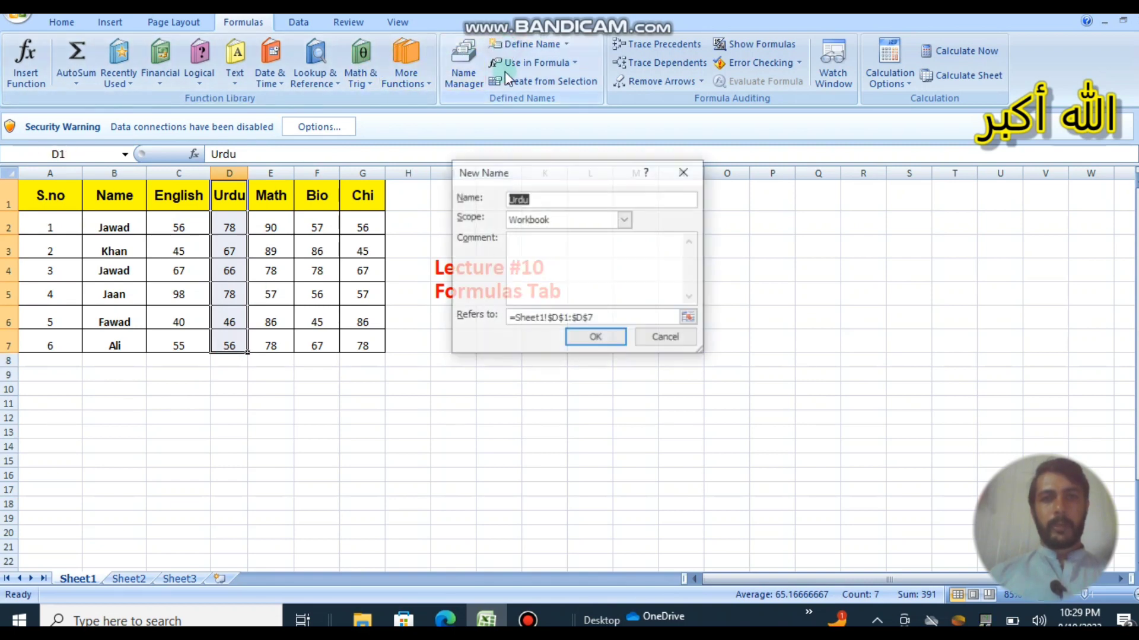
left_click(595, 339)
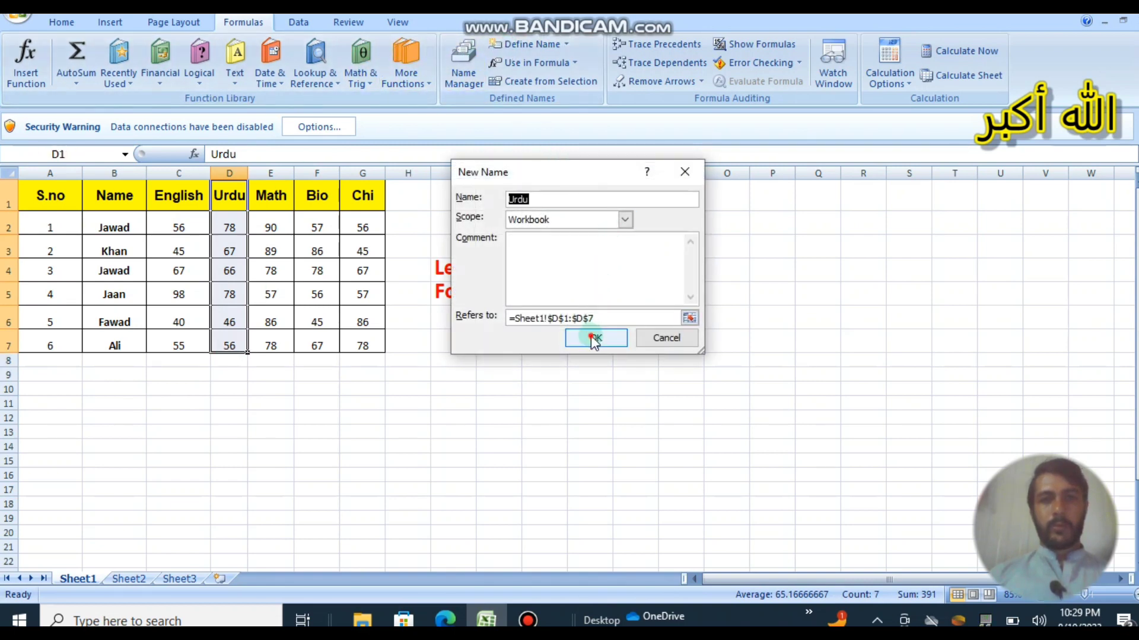
Define the workbook-scoped name Math for the range E1:E7.
left_click_drag(276, 197, 292, 343)
left_click(543, 46)
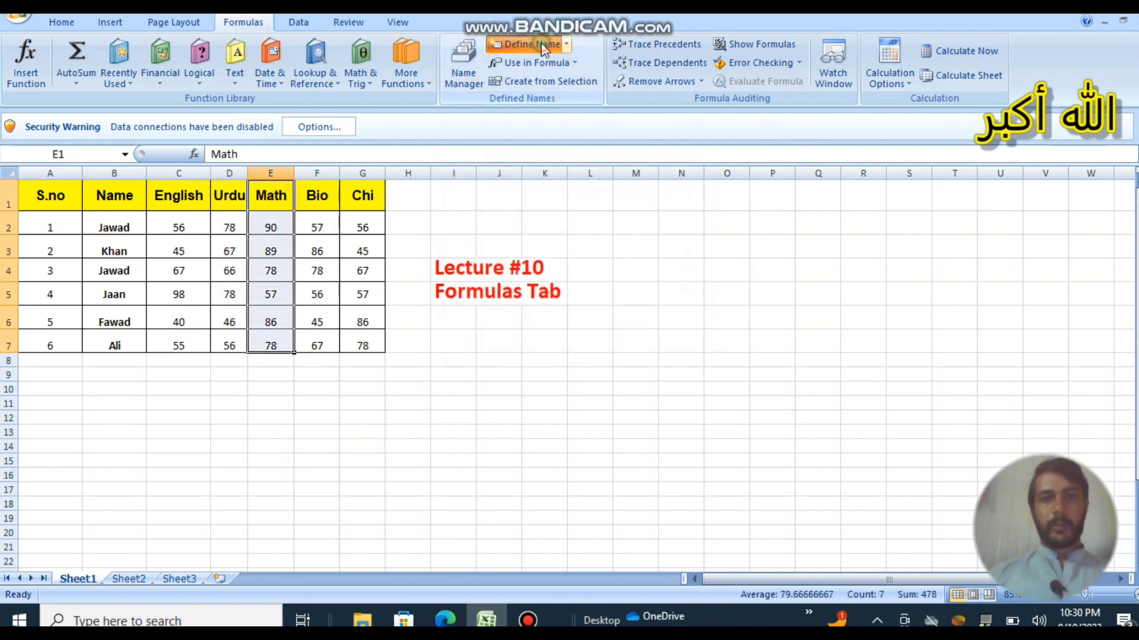
left_click(592, 338)
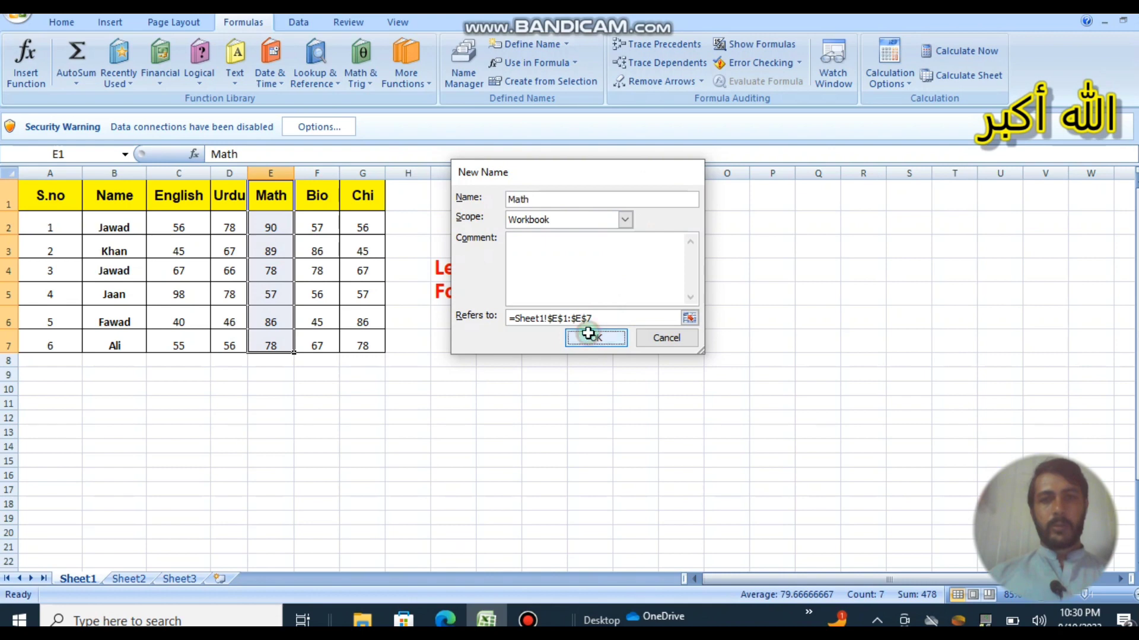
Define the workbook-scoped name Bio for the range F1:F7.
left_click_drag(316, 198, 322, 334)
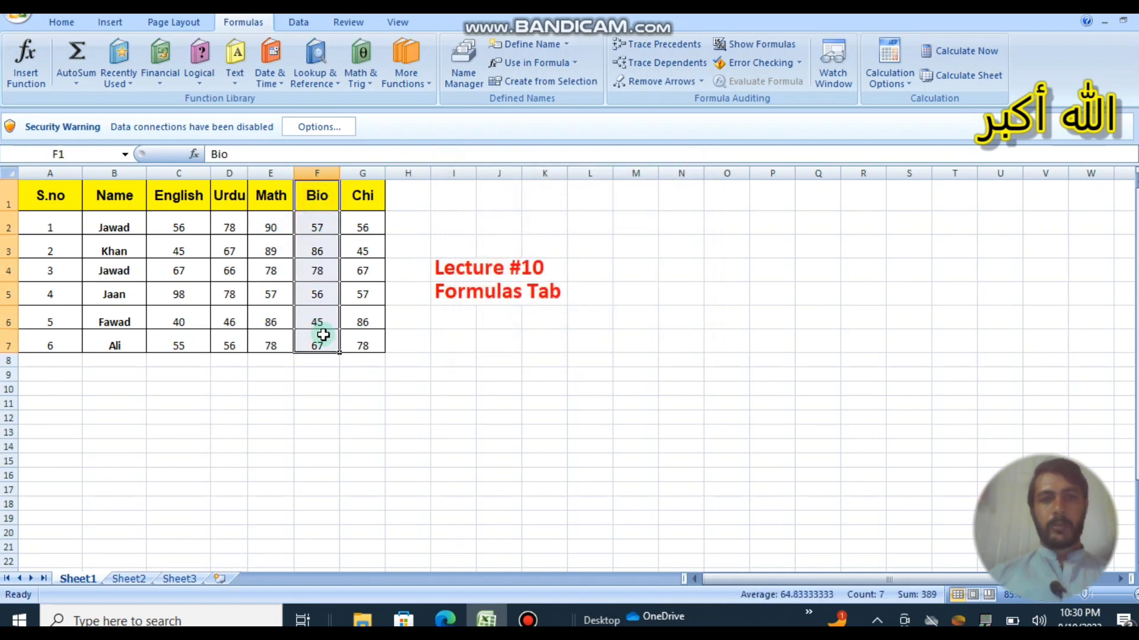
left_click(322, 337)
left_click_drag(322, 196, 319, 349)
left_click(541, 50)
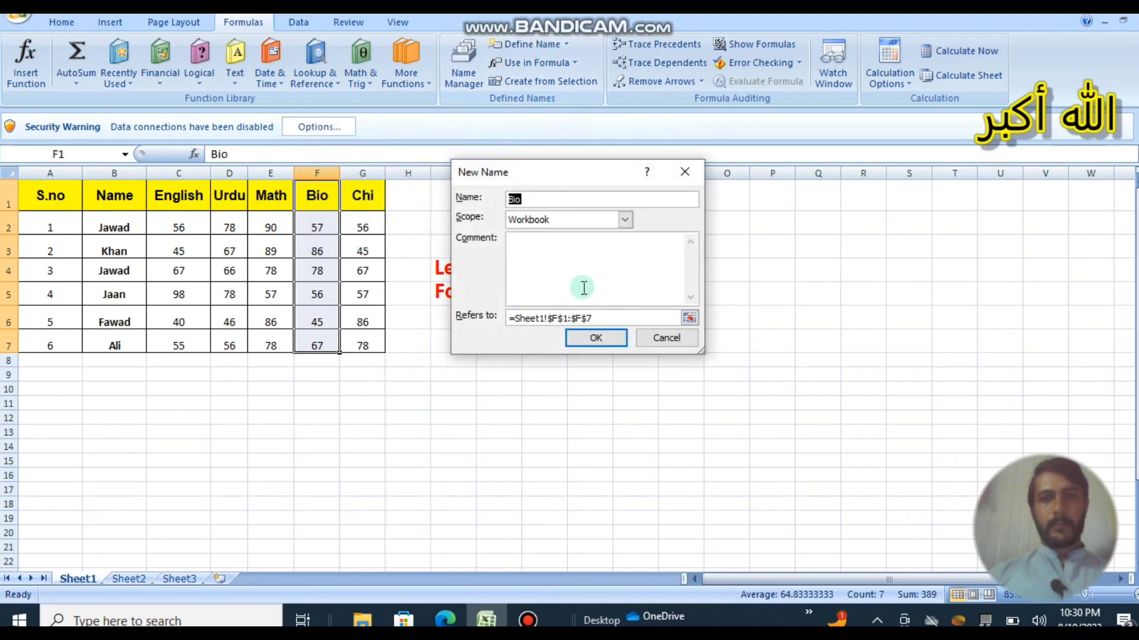
left_click(598, 334)
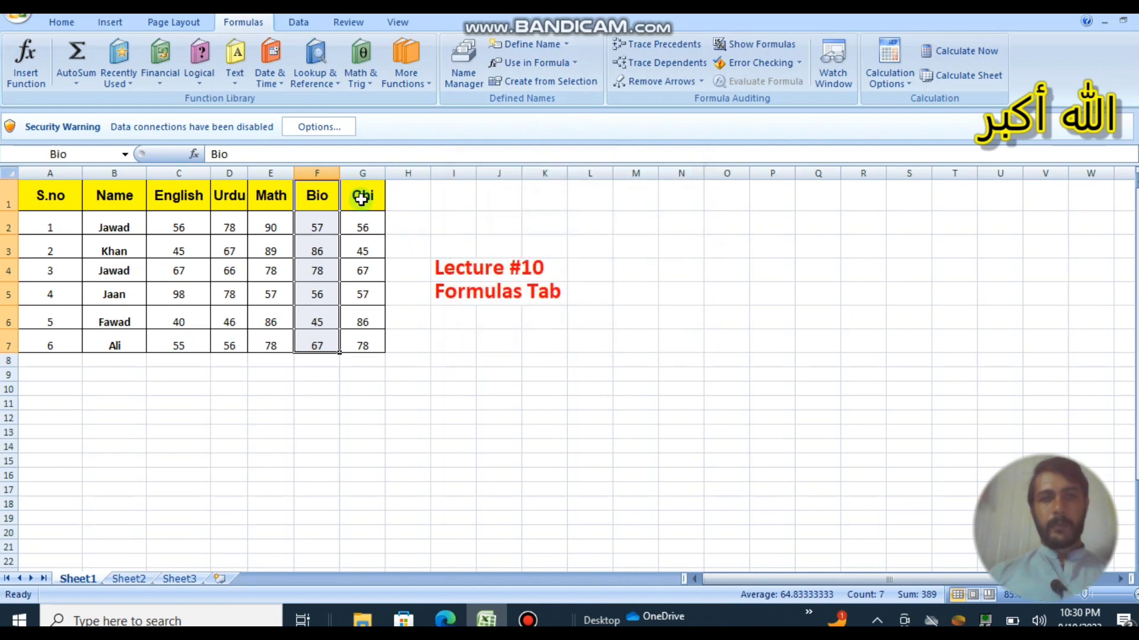
Define the name Chi for the Chi column, including its header, G1:G7.
left_click_drag(363, 196, 369, 344)
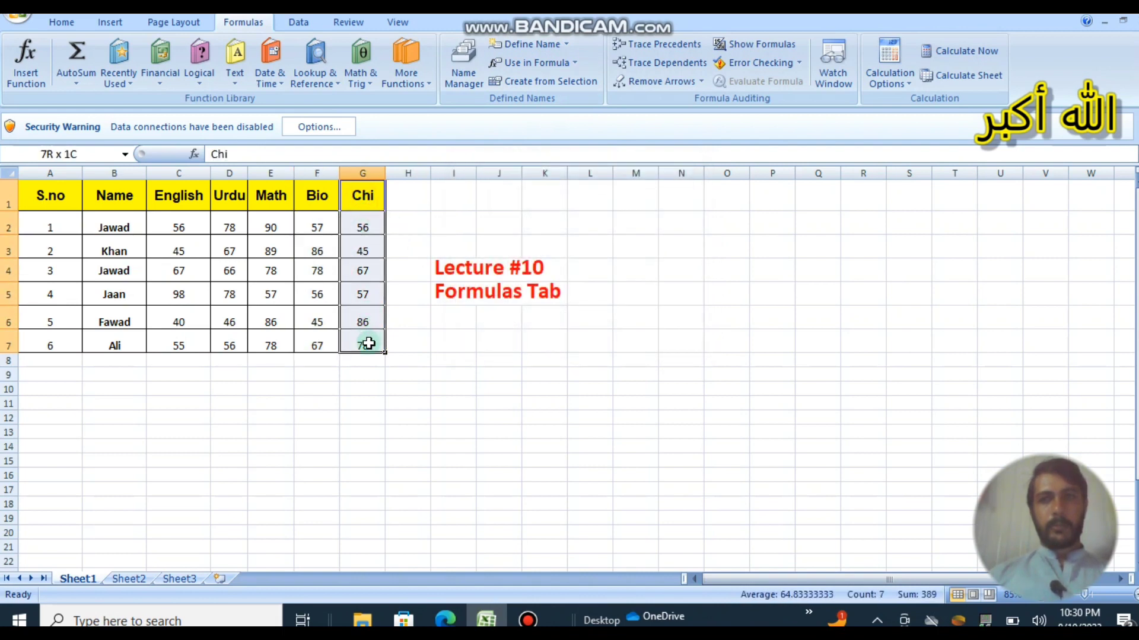
left_click(532, 47)
left_click(598, 336)
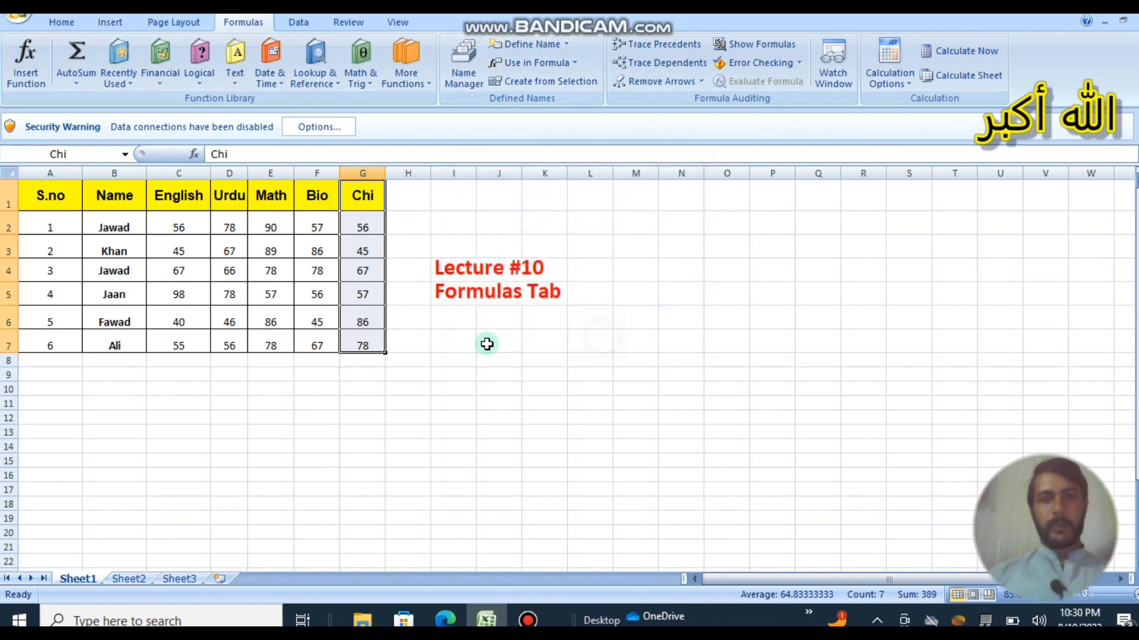
Review the workbook's defined names and the ranges they refer to in the Name Manager, then close it.
left_click(215, 415)
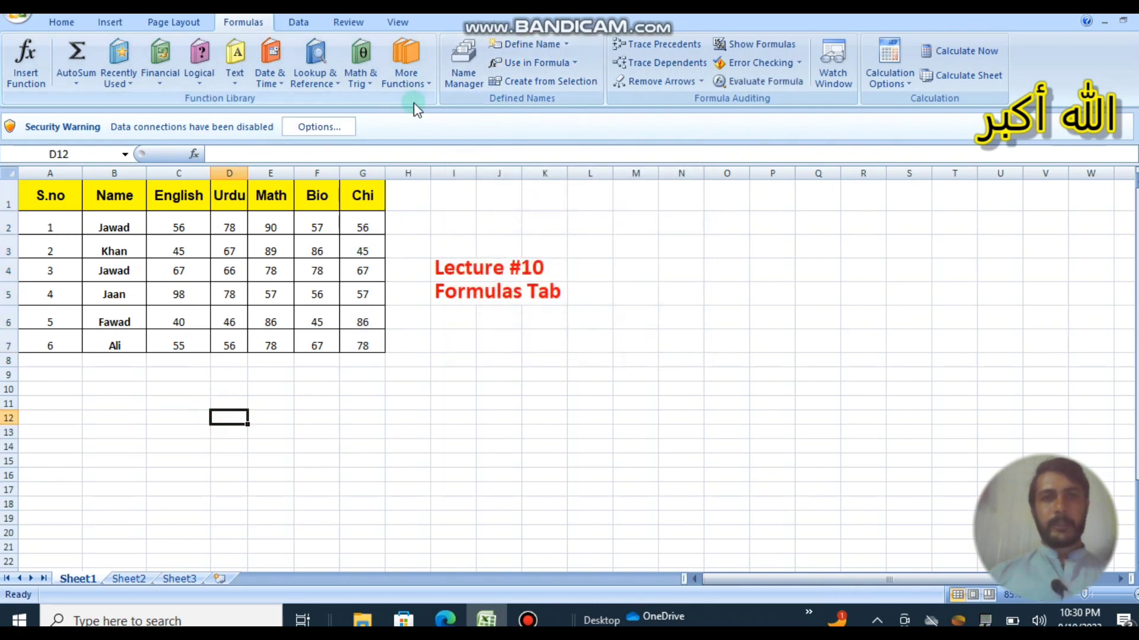
left_click(469, 62)
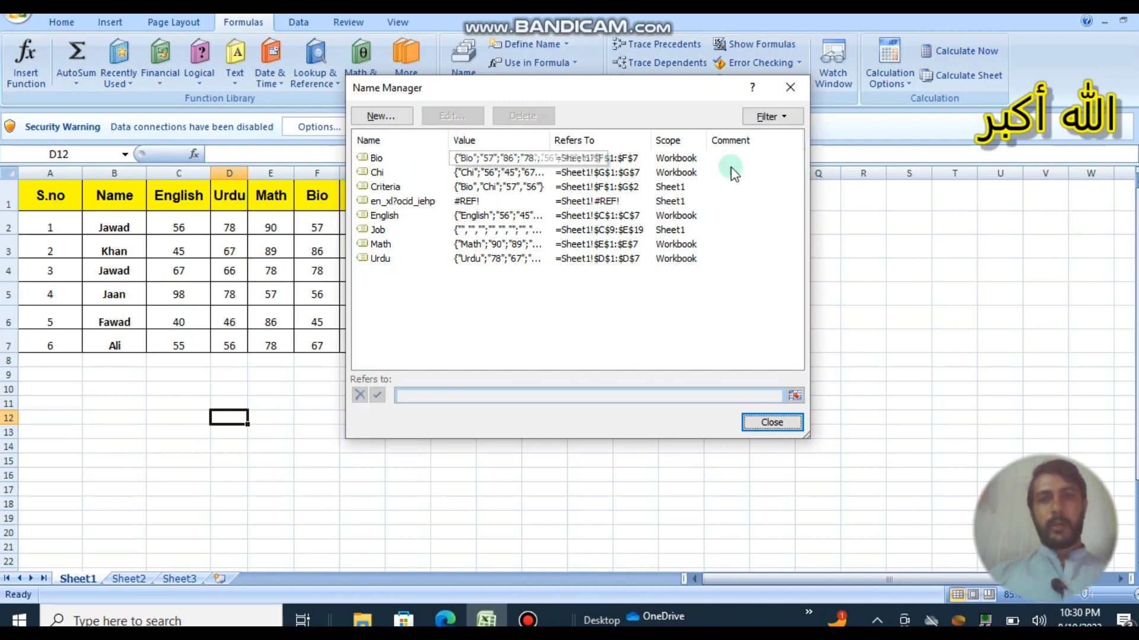
left_click(789, 88)
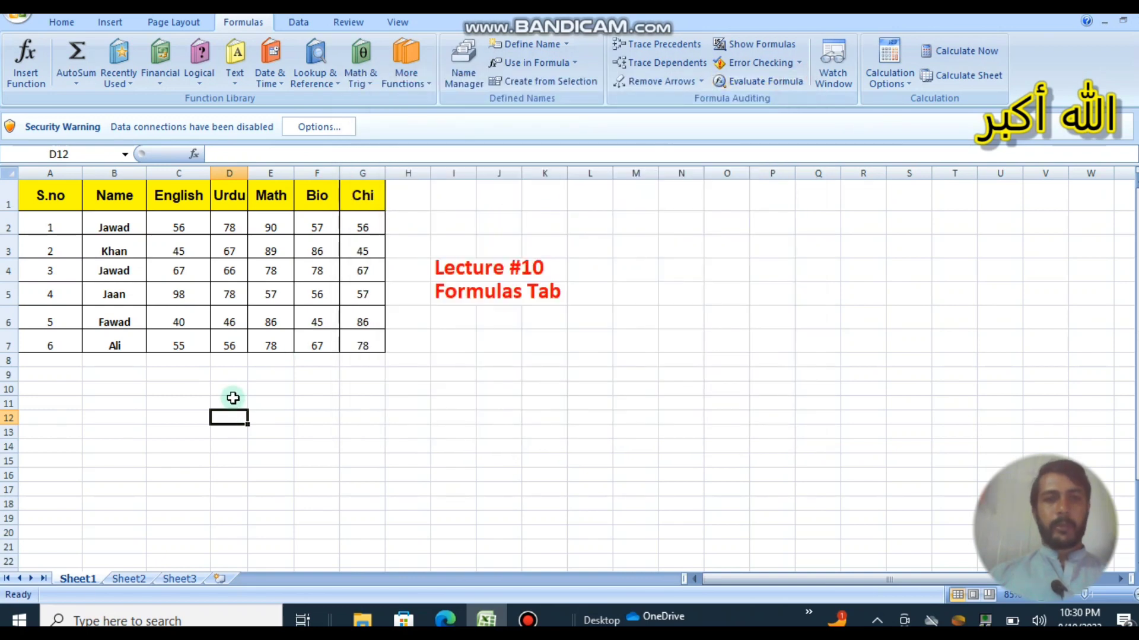
Total the English marks in cell D11 with a SUM formula that uses the defined name English.
left_click(232, 398)
type("=s")
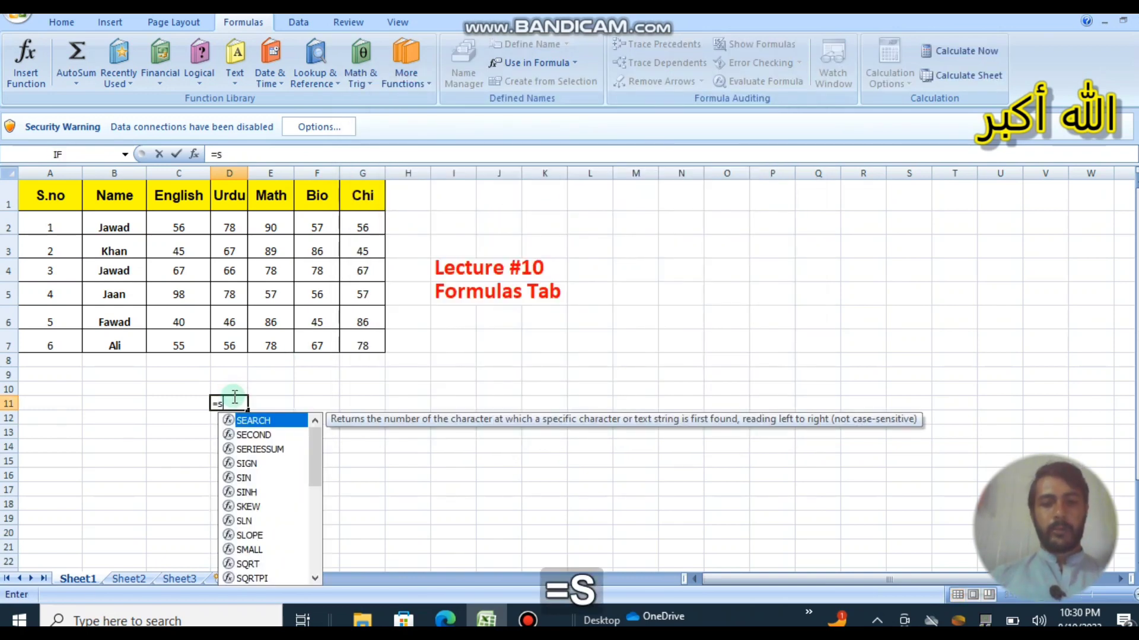
type("um(")
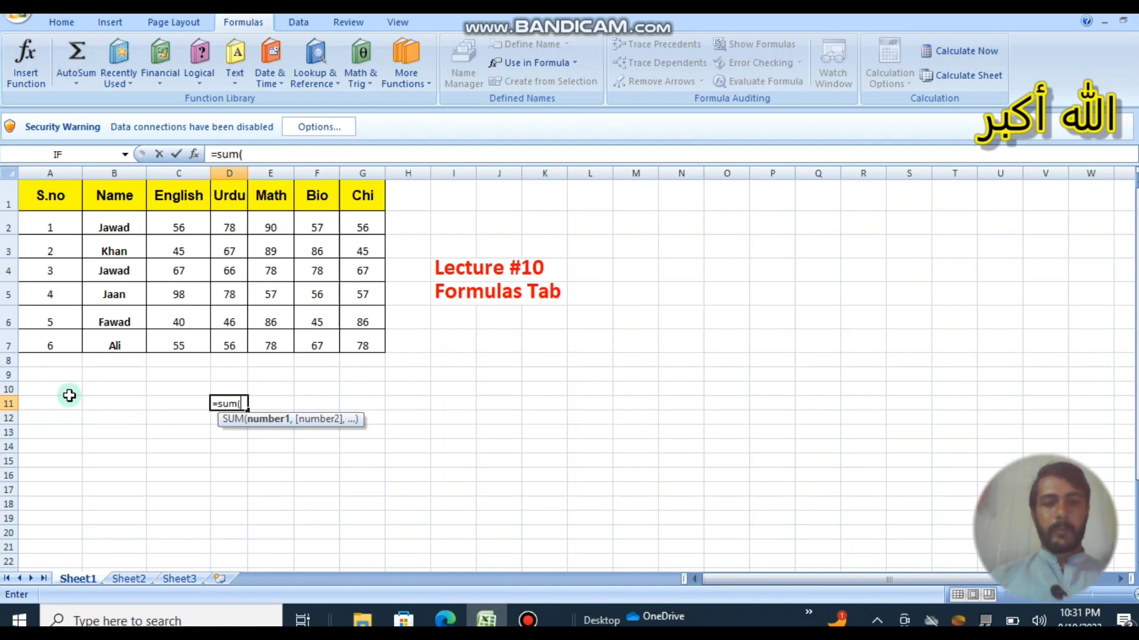
type("engli")
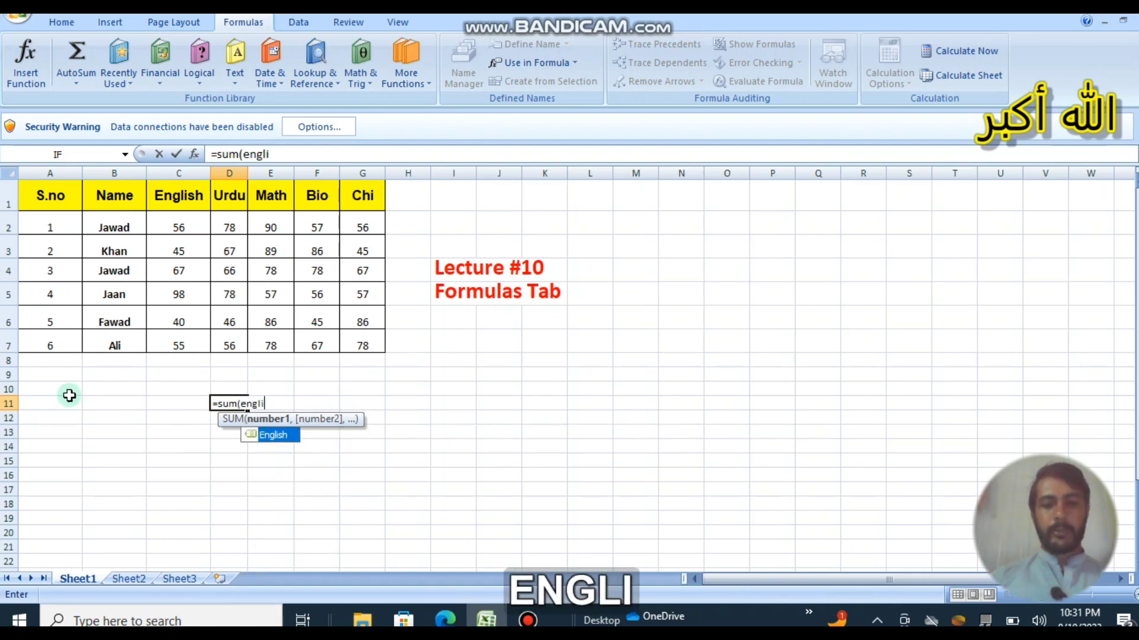
type("sh")
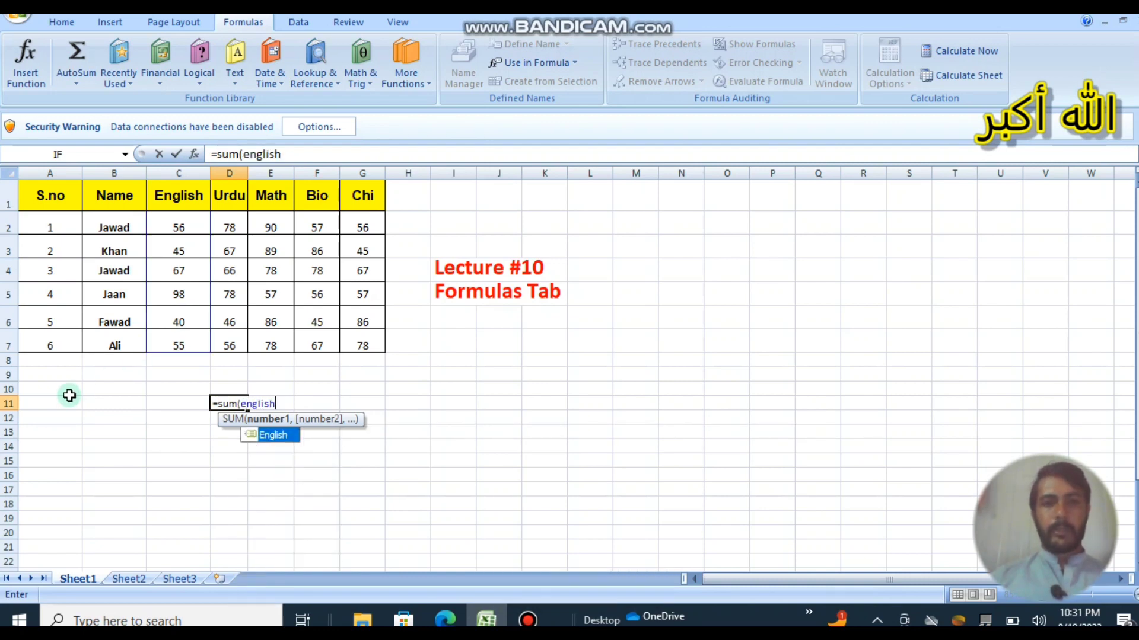
type(")")
key("Return")
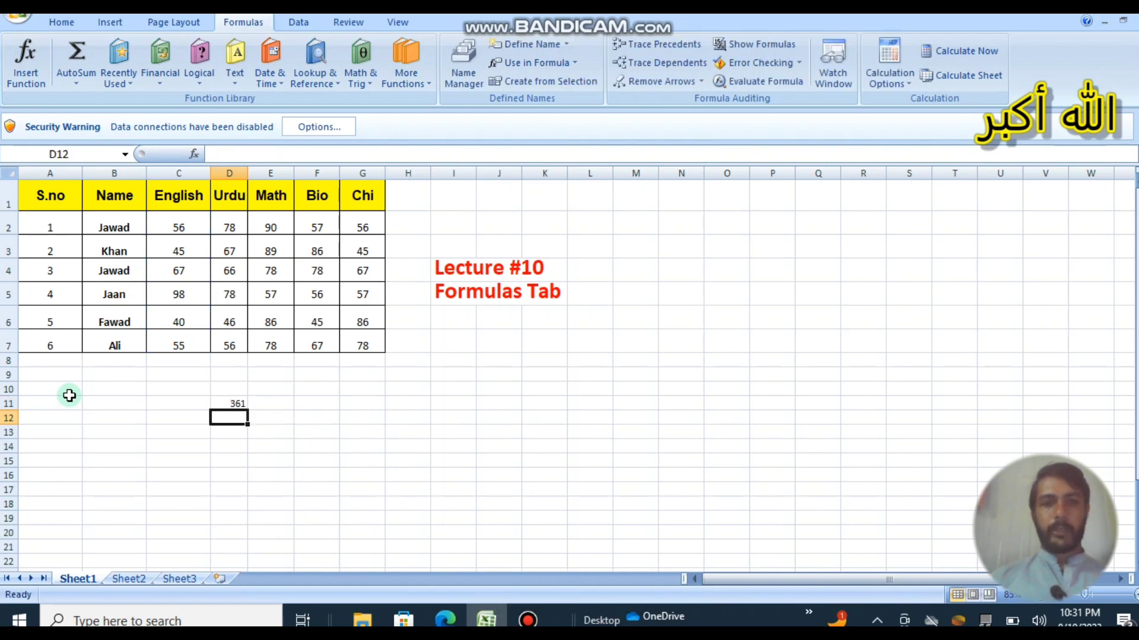
Total the Urdu marks in cell E10 with a SUM formula that uses the defined name Urdu.
left_click(279, 386)
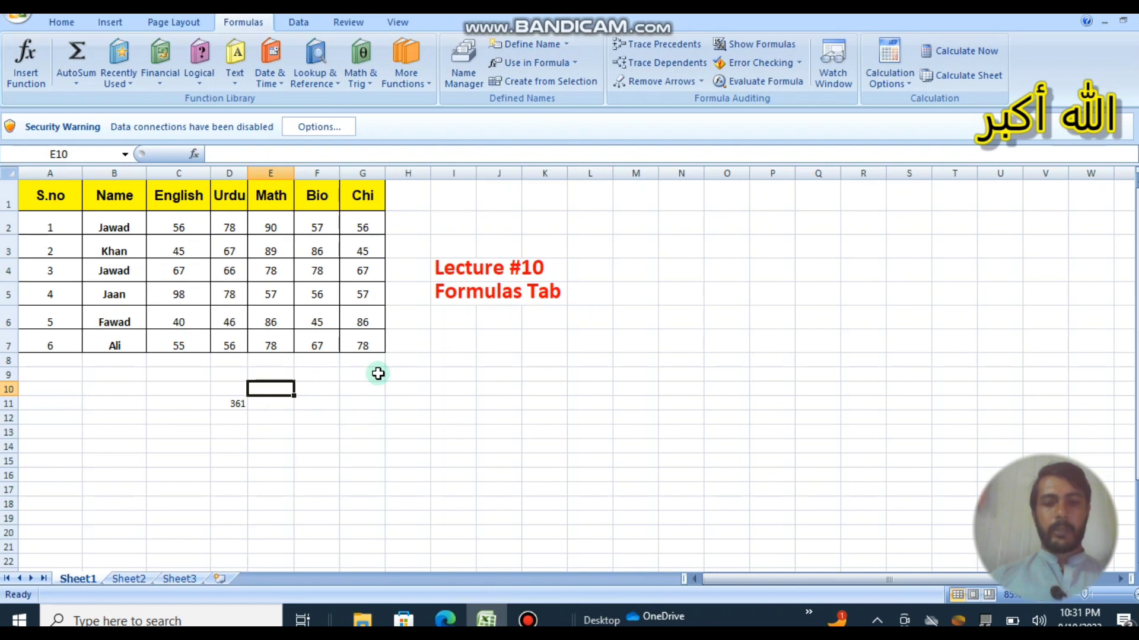
type("=sum(")
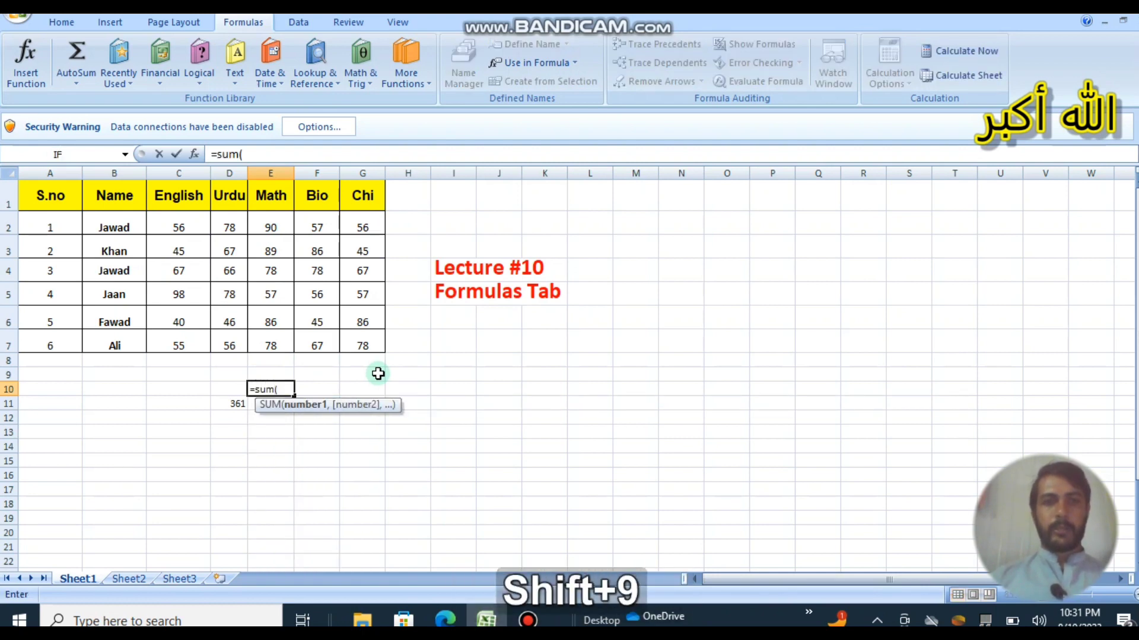
type("urdu")
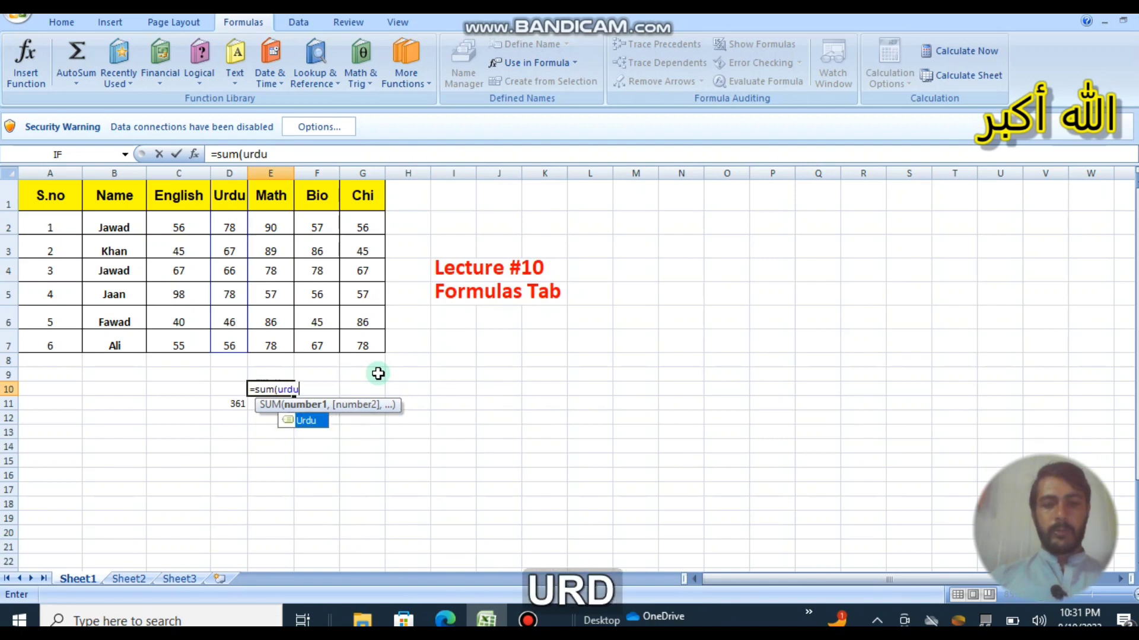
key("Return")
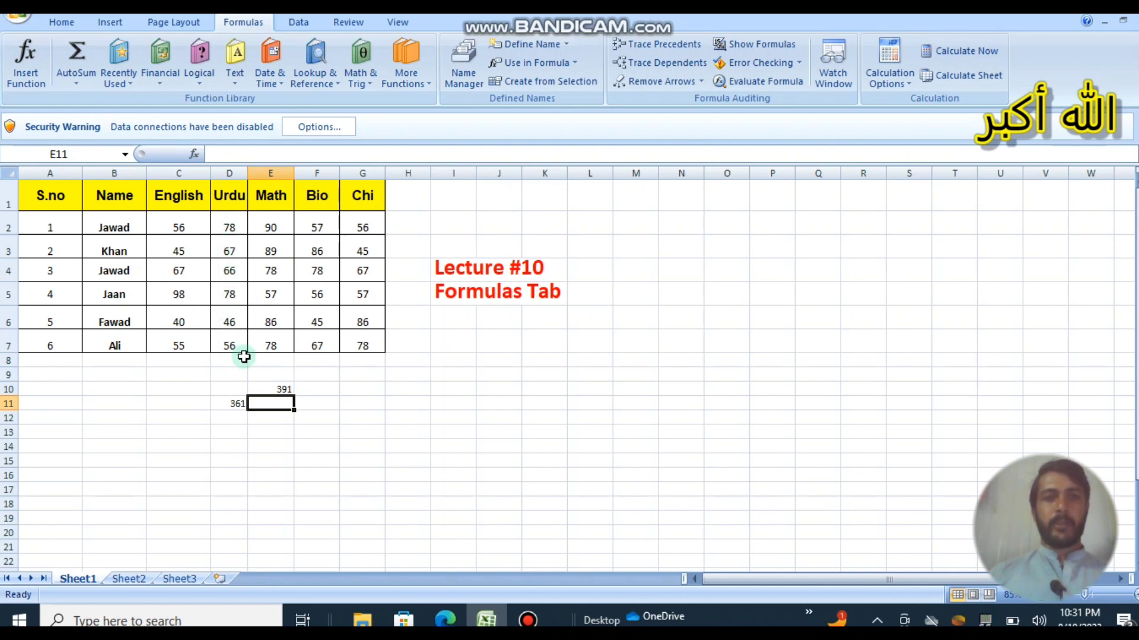
Calculate the average of the Chi marks in cell G11 with the formula =average(chi).
left_click(387, 381)
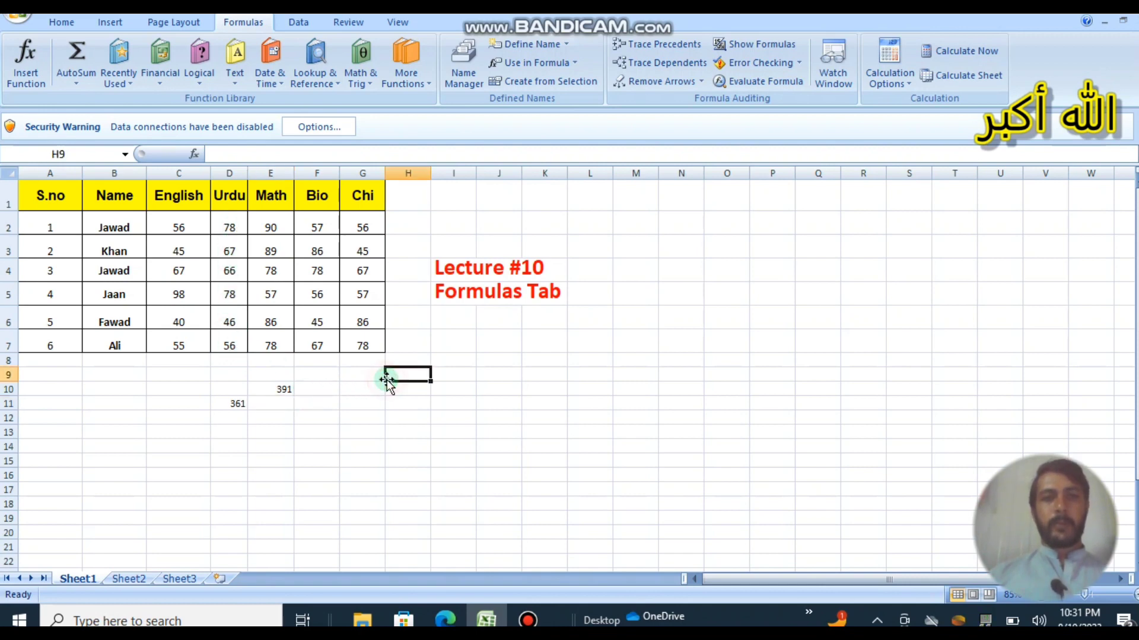
left_click(375, 403)
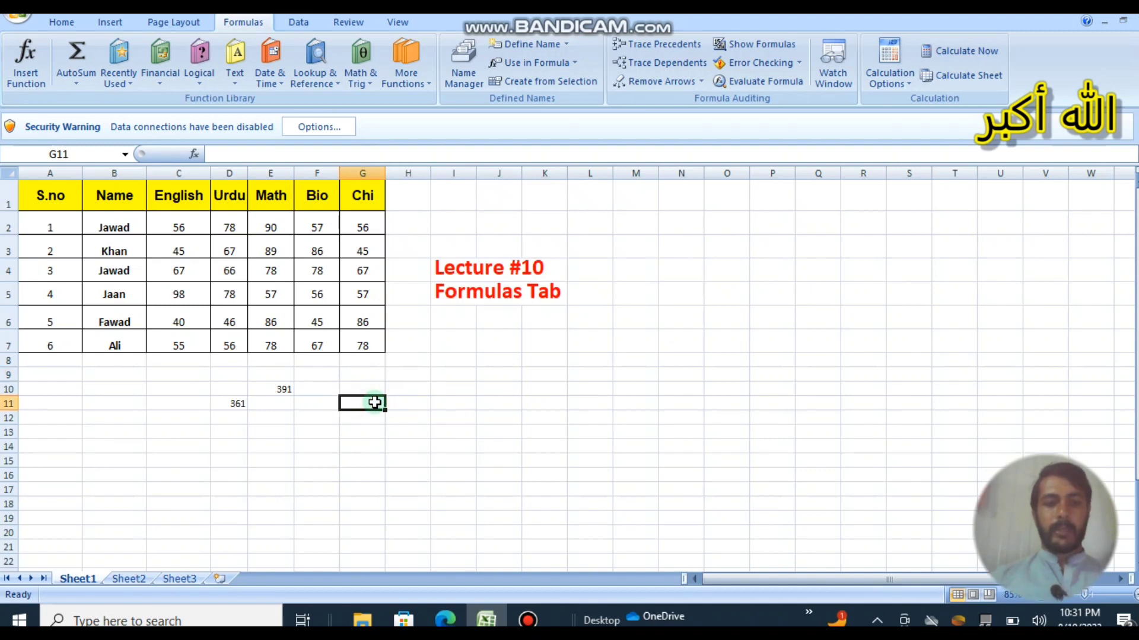
type("=av")
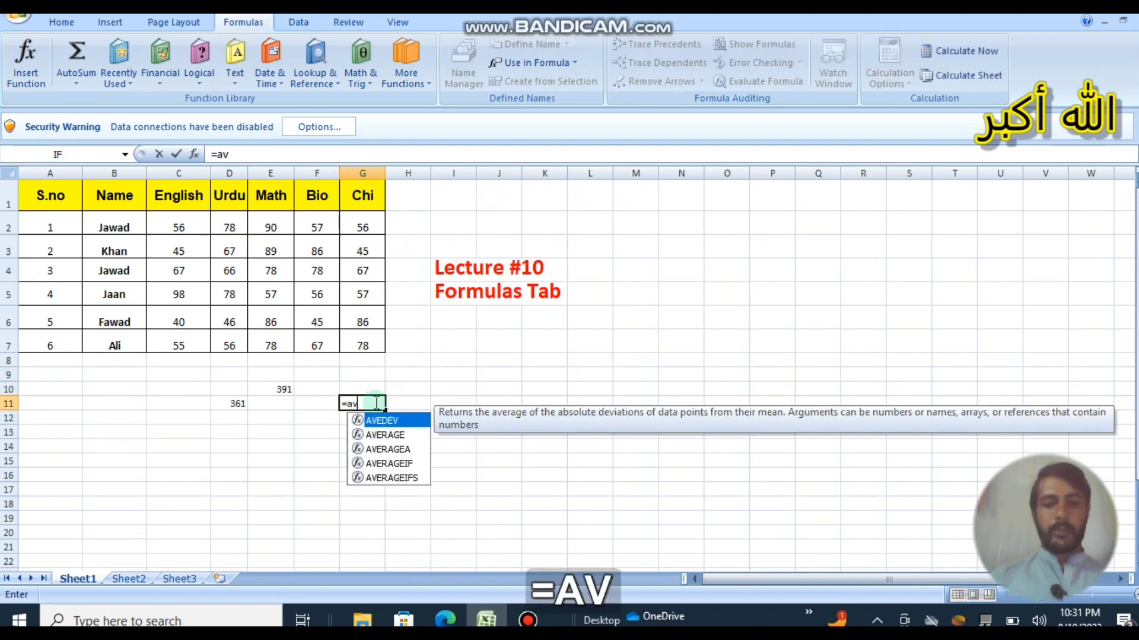
type("erad")
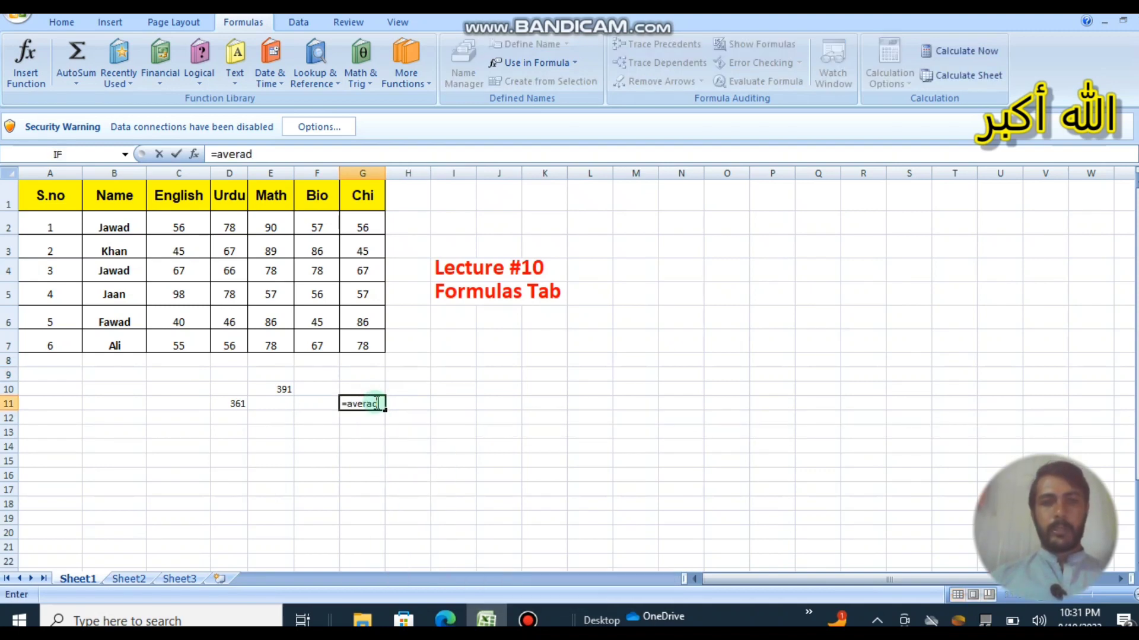
key("BackSpace")
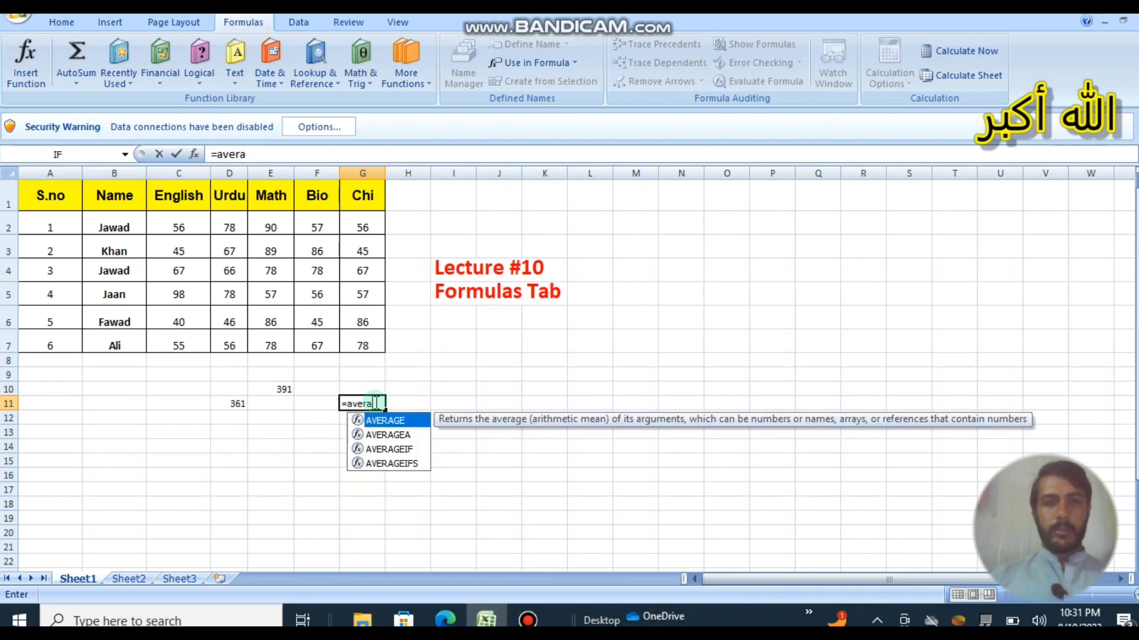
type("ge")
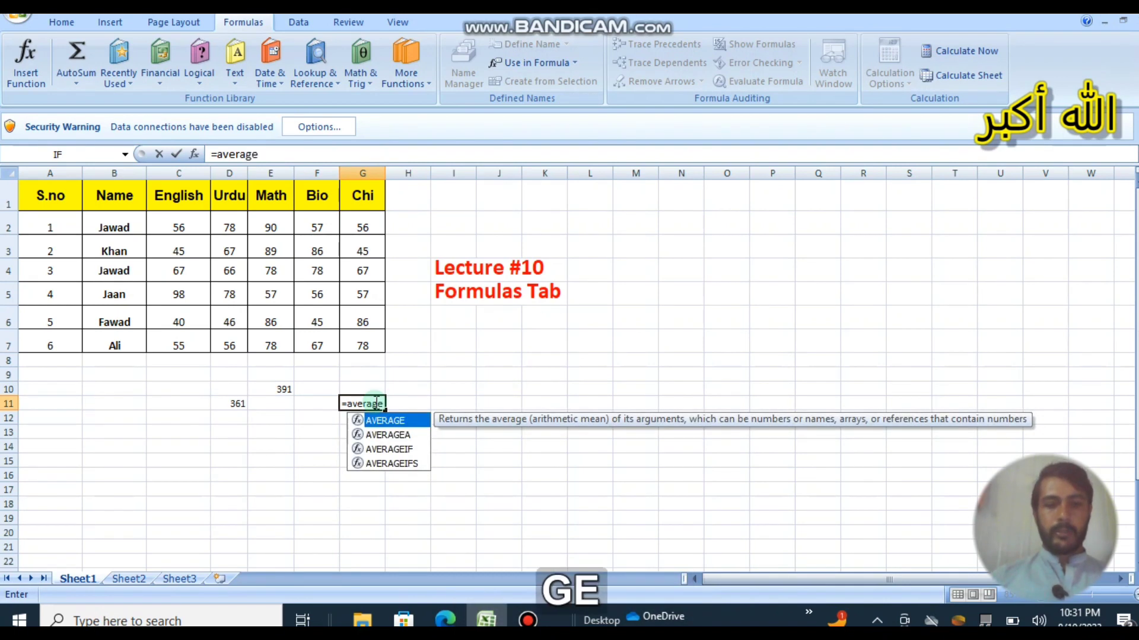
type("(c")
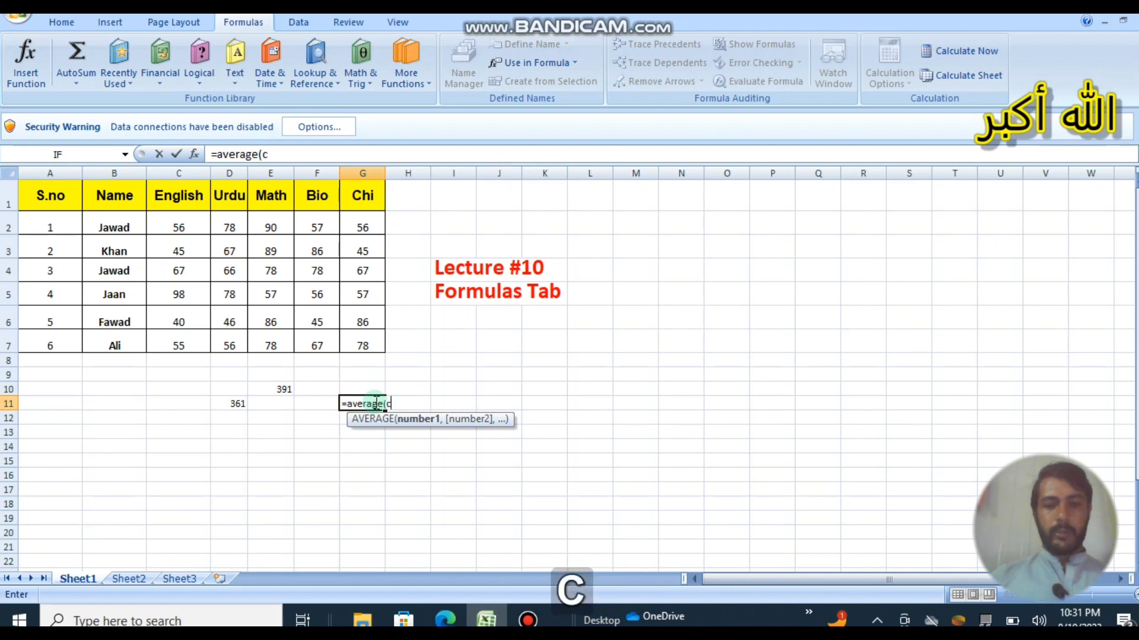
type("hi")
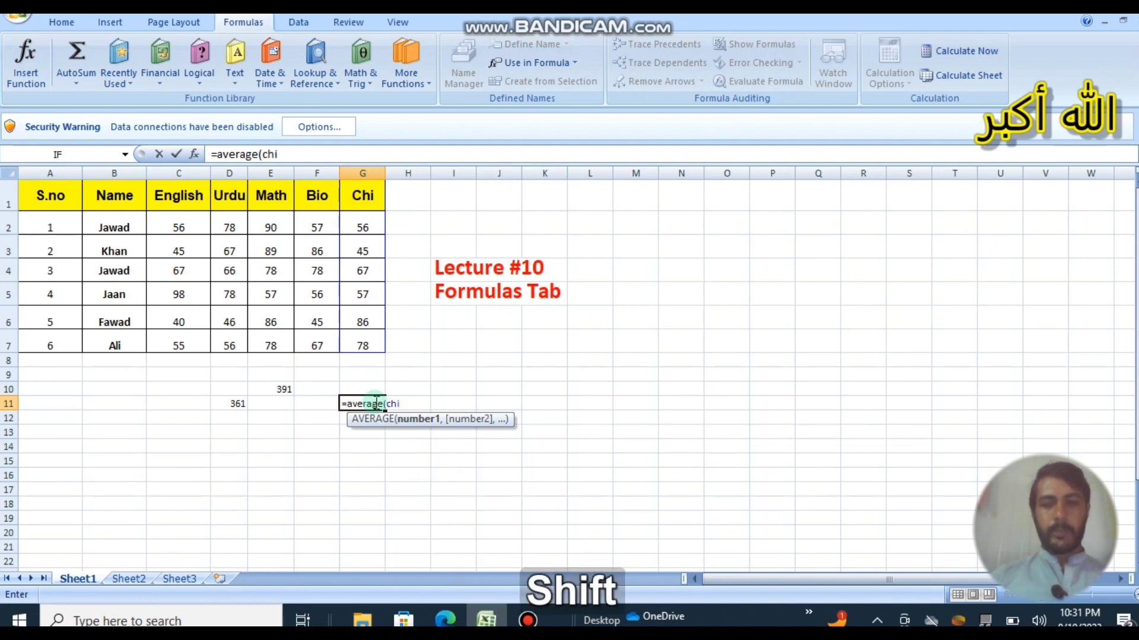
type(")")
key("Return")
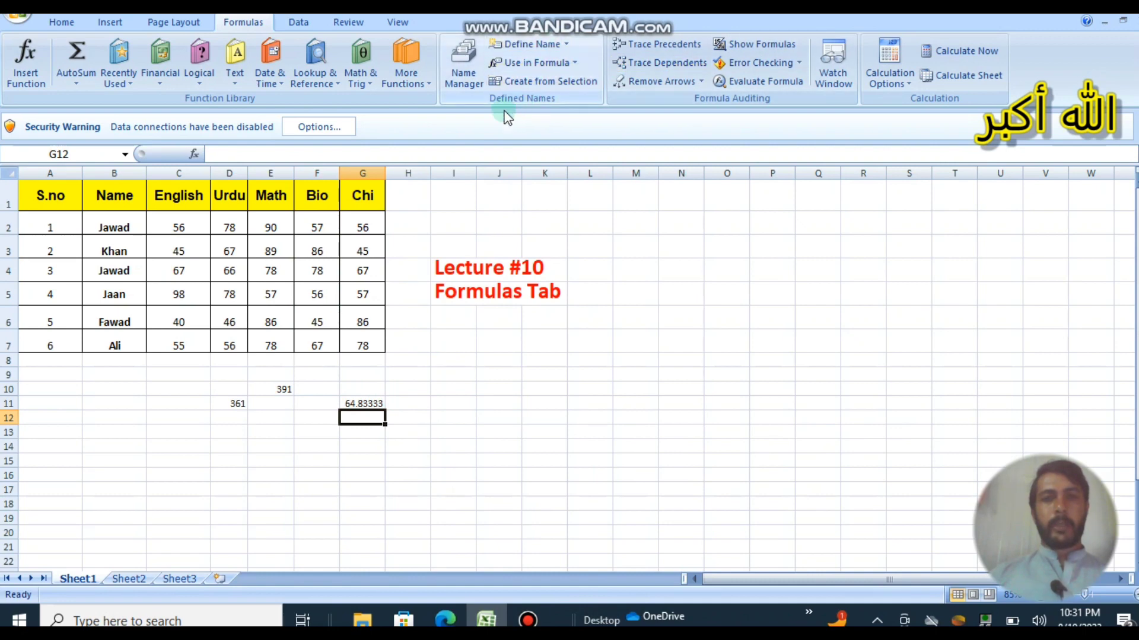
Look over the AutoSum functions and the Name Manager's defined names and New Name options, without creating a name.
left_click(76, 83)
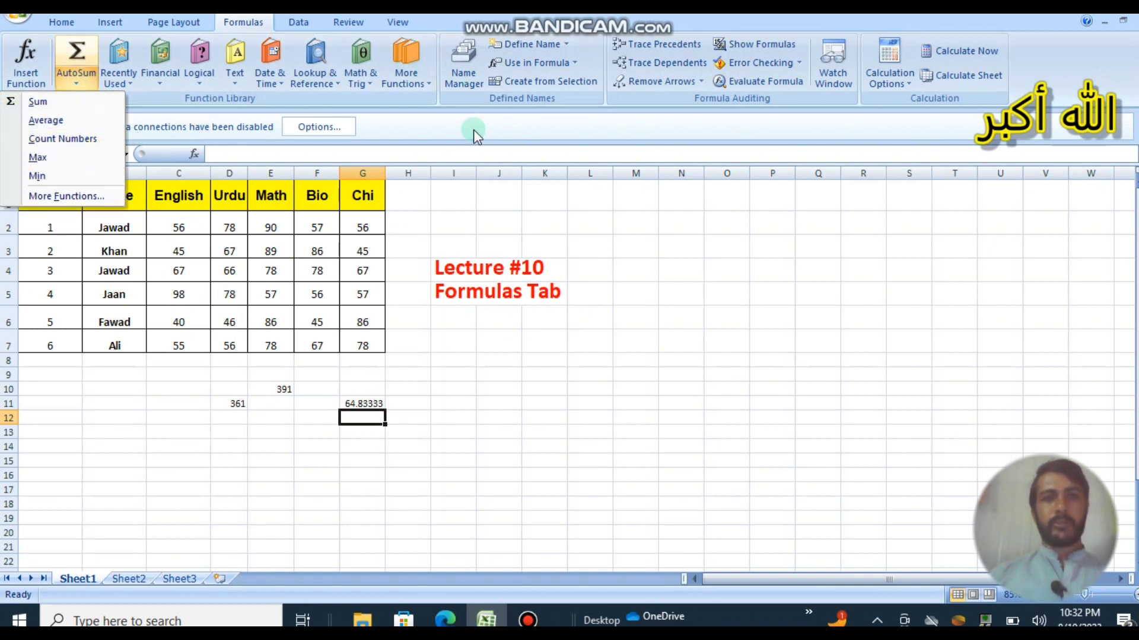
left_click(416, 392)
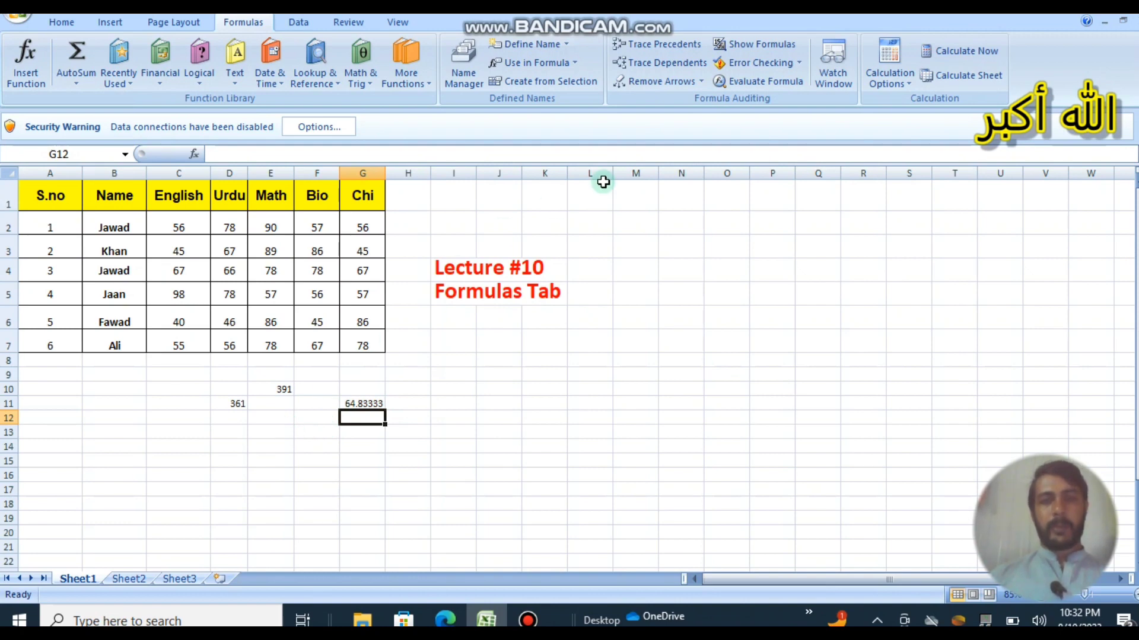
left_click(478, 73)
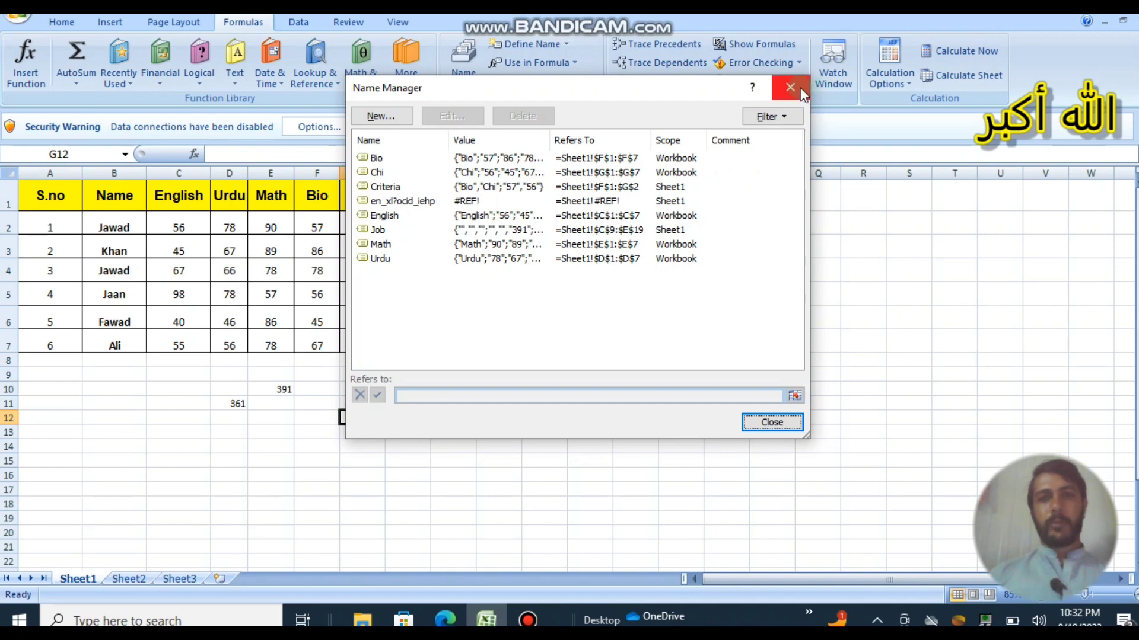
left_click(396, 116)
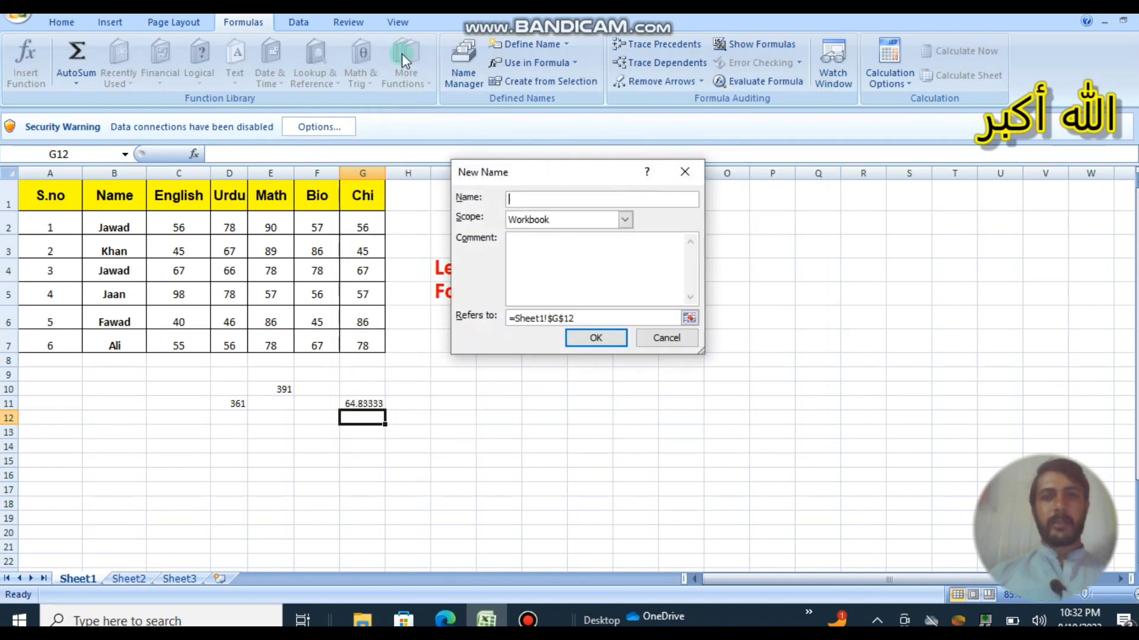
left_click(684, 172)
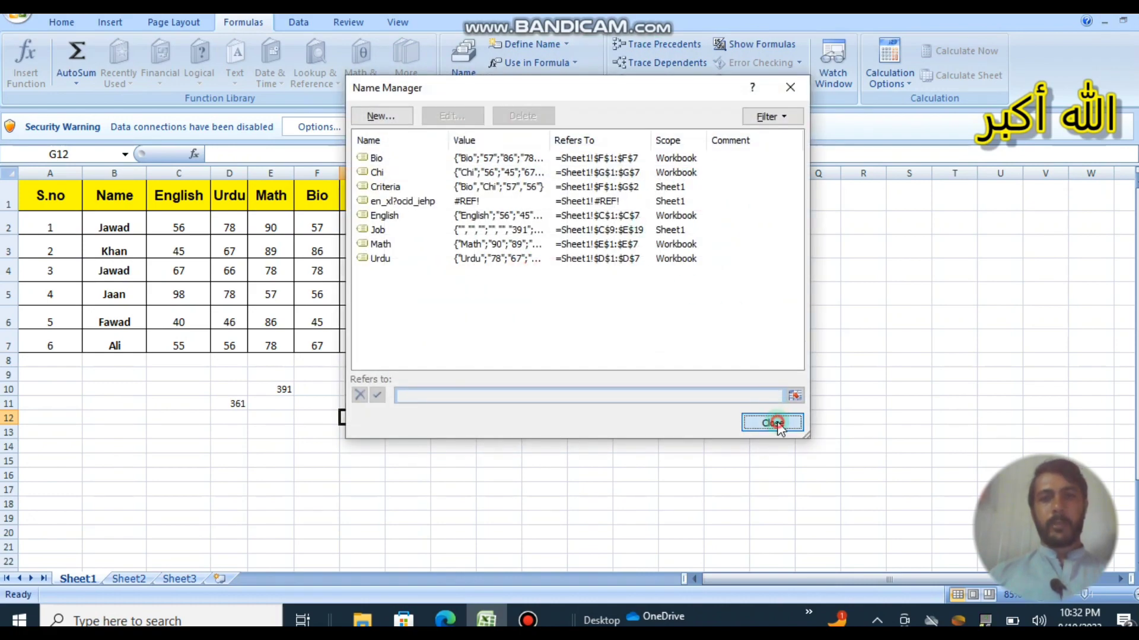
left_click(772, 422)
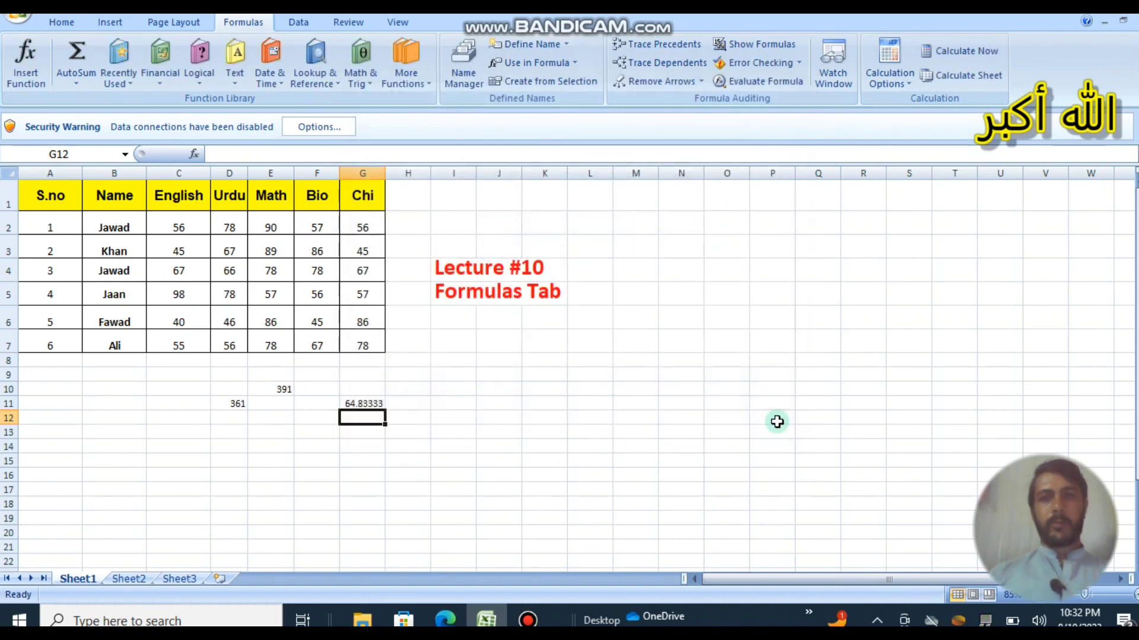
Try inserting the defined names Bio and Criteria as formulas in cell G12, cancelling each entry.
left_click(573, 63)
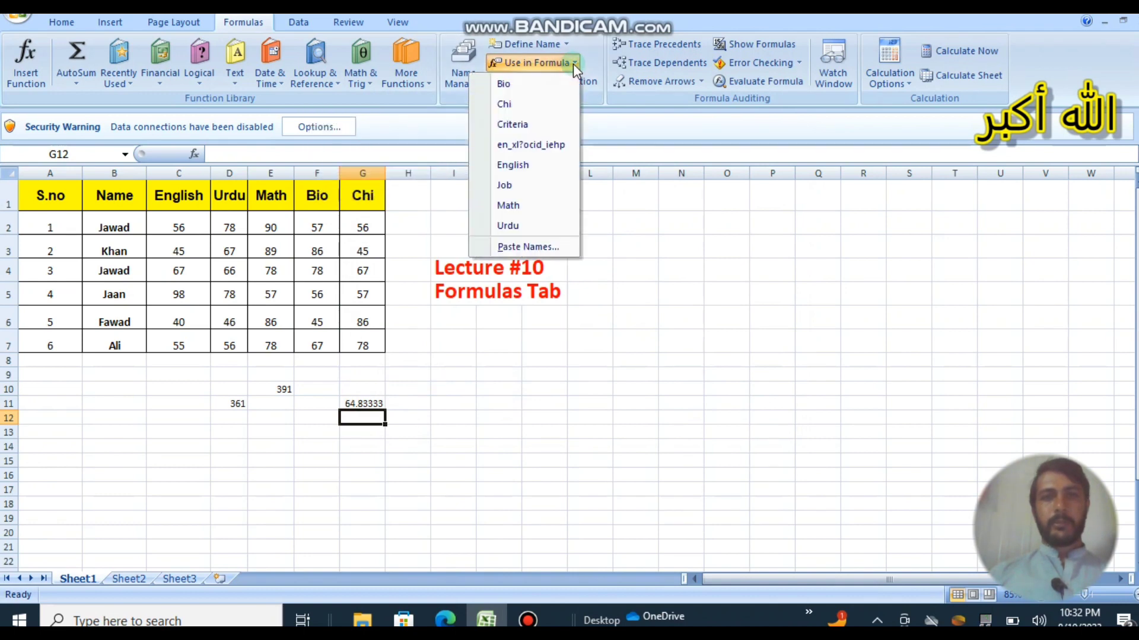
left_click(549, 82)
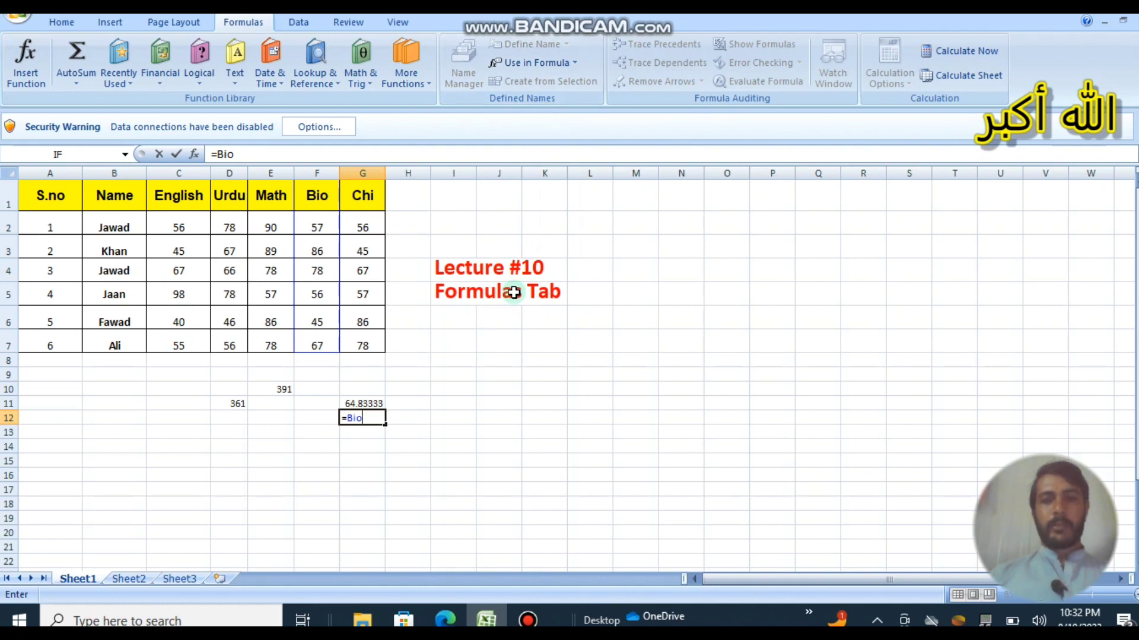
key("Delete")
key("Escape")
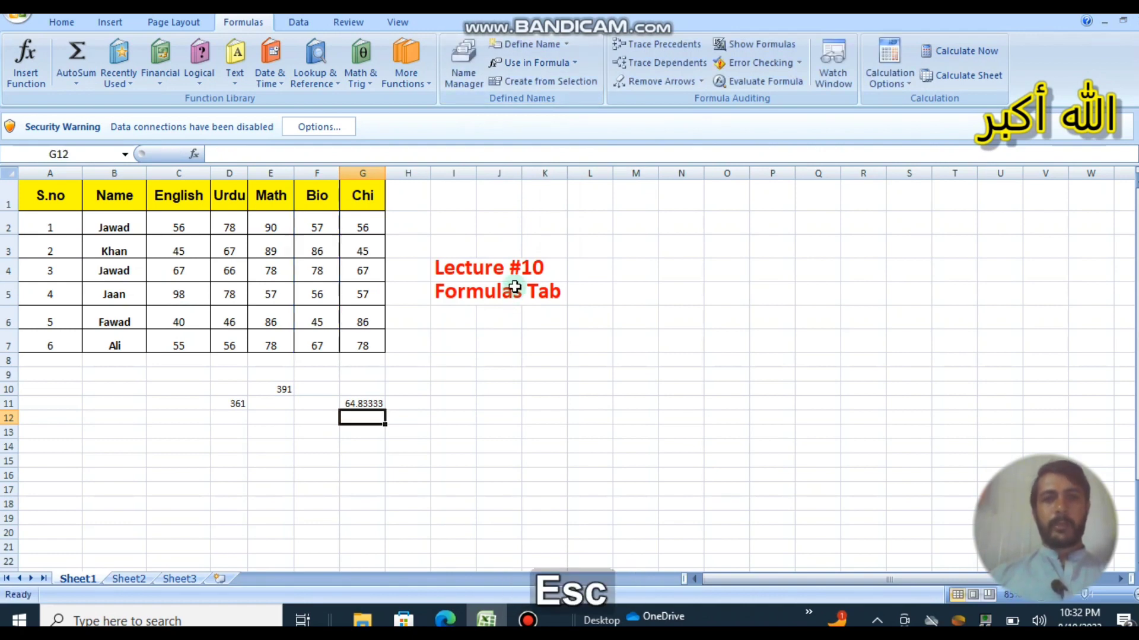
left_click(578, 62)
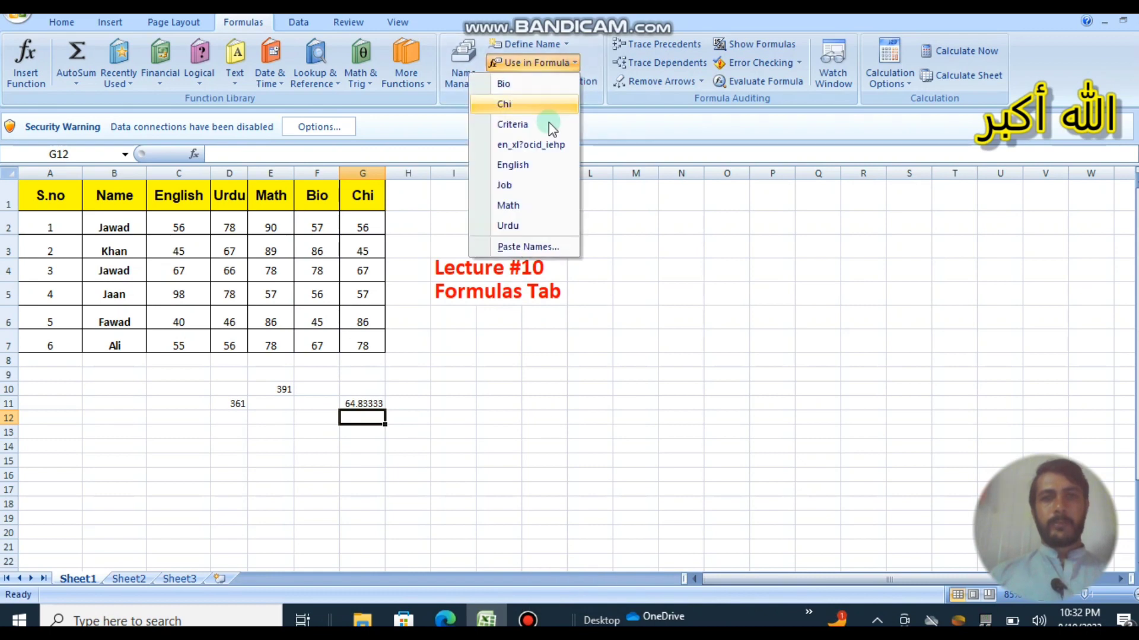
left_click(545, 133)
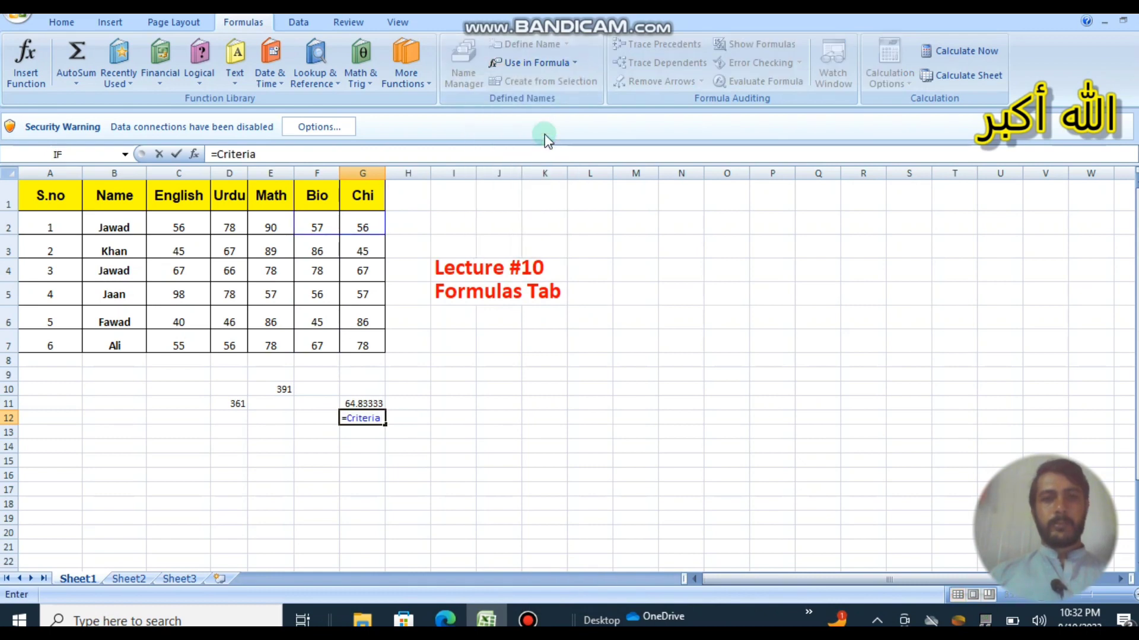
key("Delete")
key("Escape")
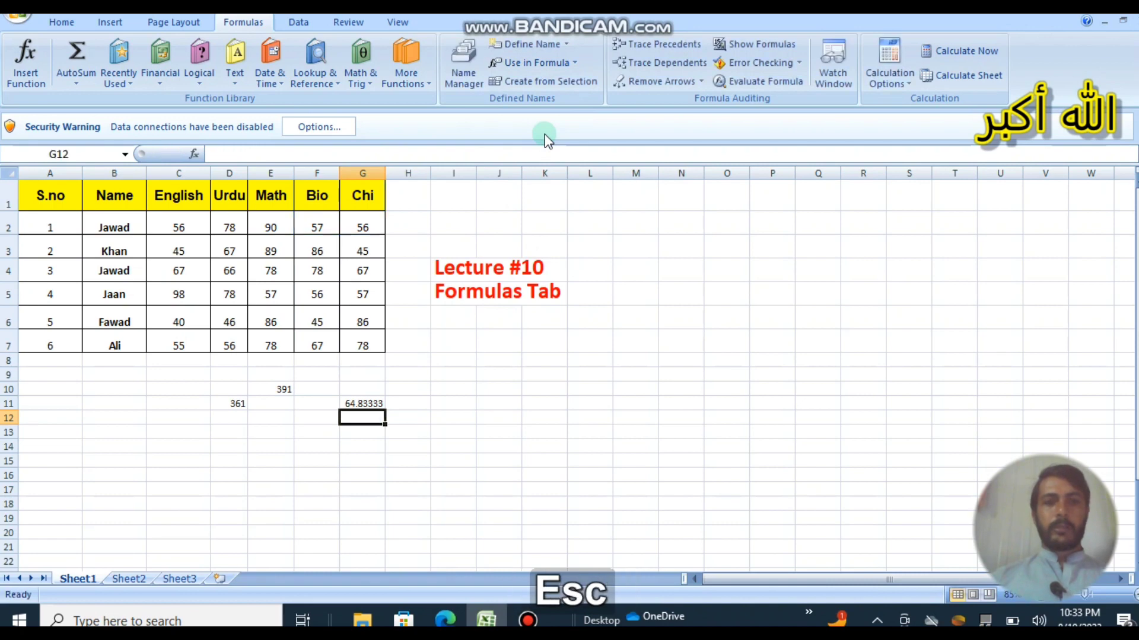
Try entering the formula =bio in cell F13 to reference the defined name Bio, clearing the entry.
left_click(314, 435)
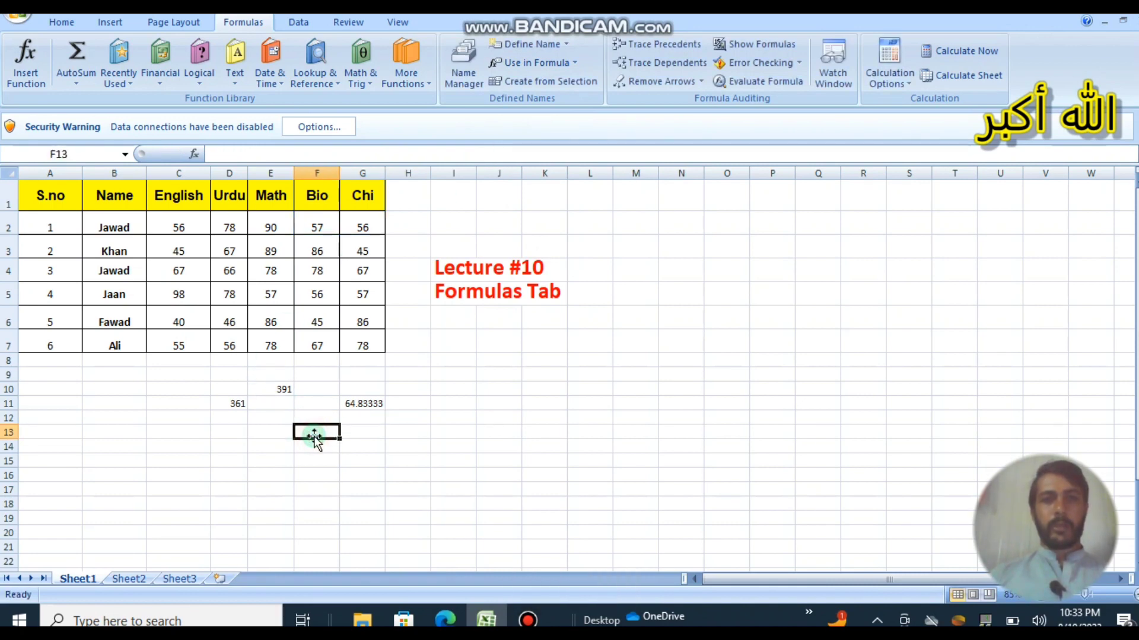
left_click(516, 64)
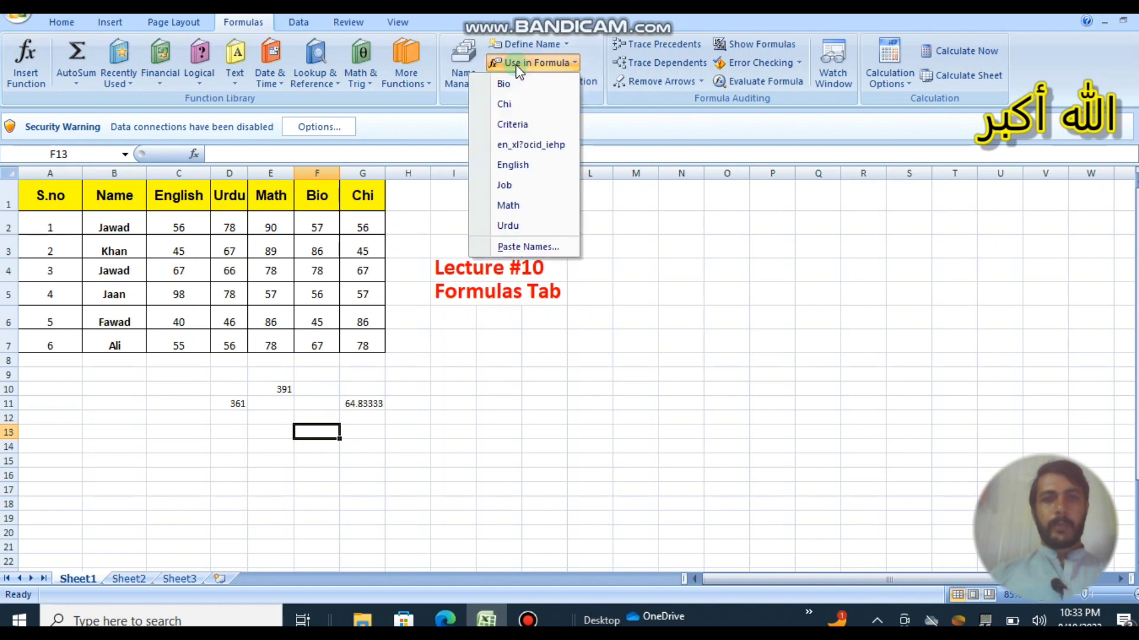
left_click(531, 314)
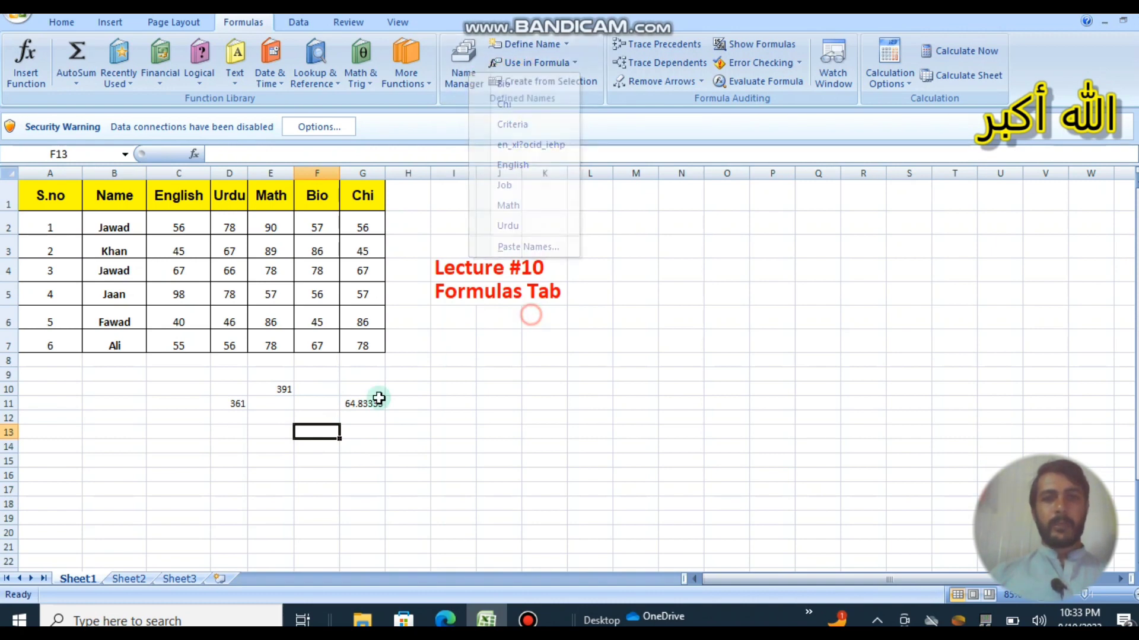
type("=")
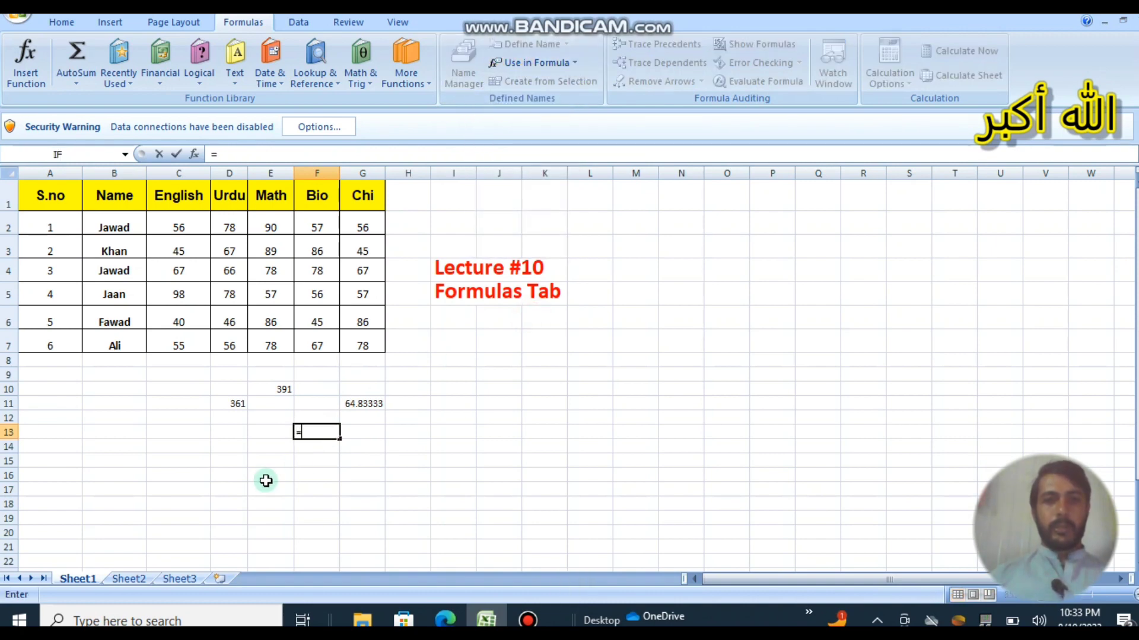
type("bio")
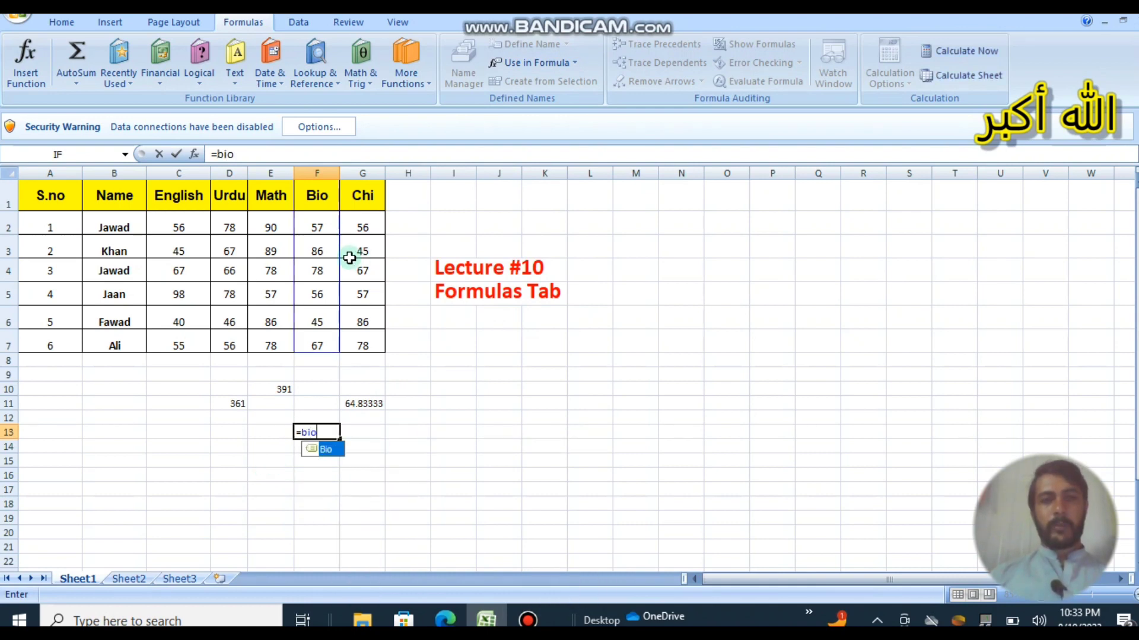
key("BackSpace")
key("BackSpace")
key("BackSpace")
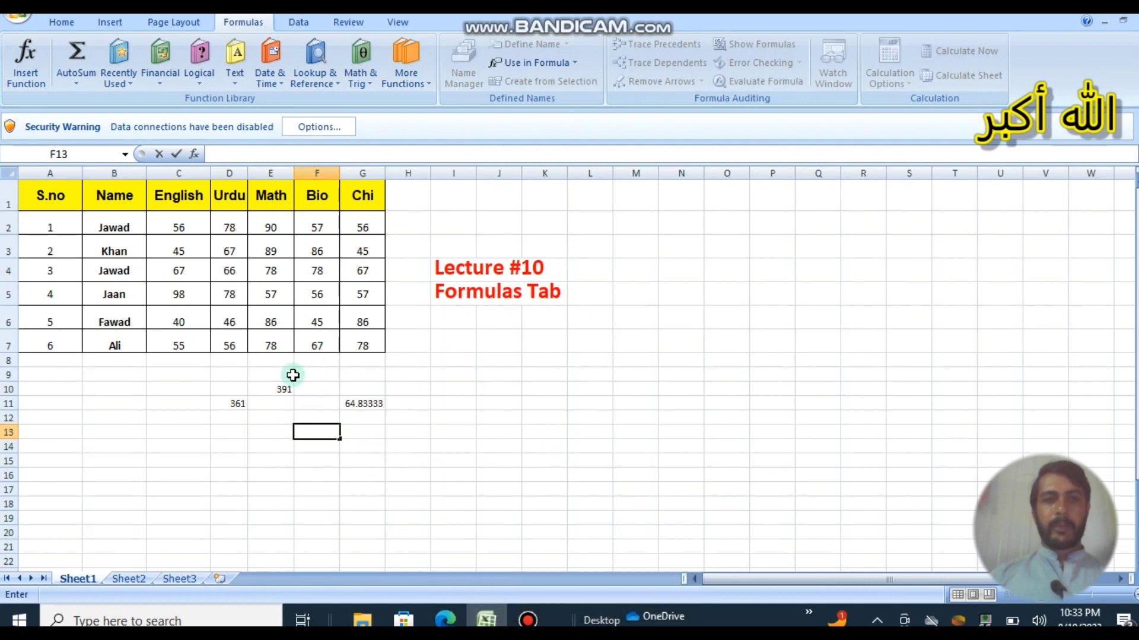
Try entering the formula =urdu in cell E13 to reference the defined name Urdu, cancelling the entry.
left_click(250, 437)
type("=sum")
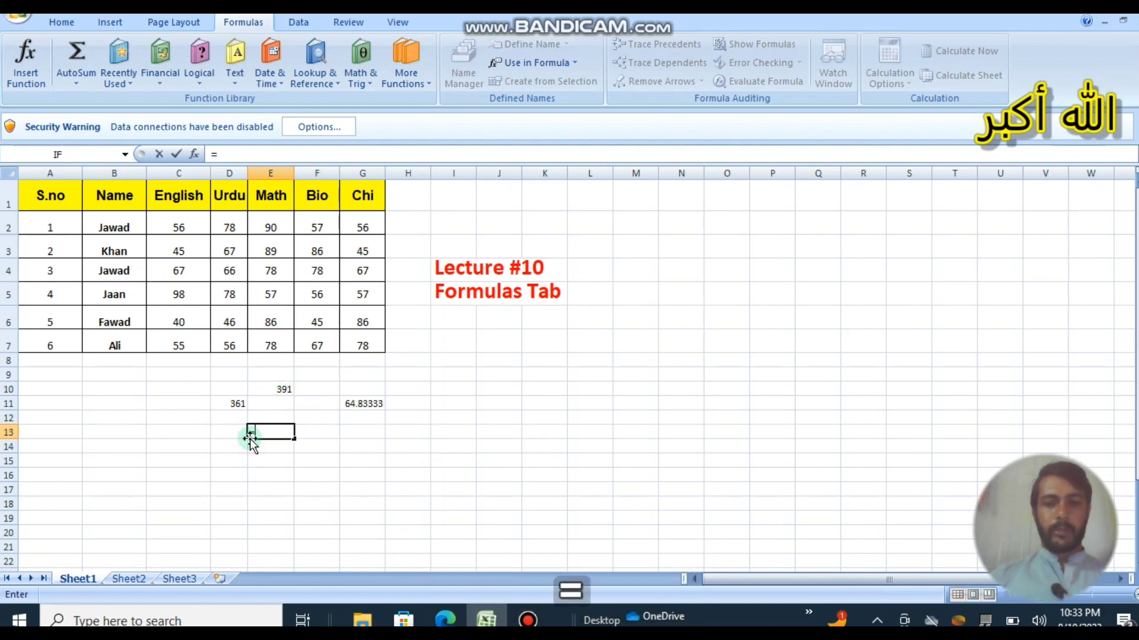
key("BackSpace")
key("BackSpace")
key("BackSpace")
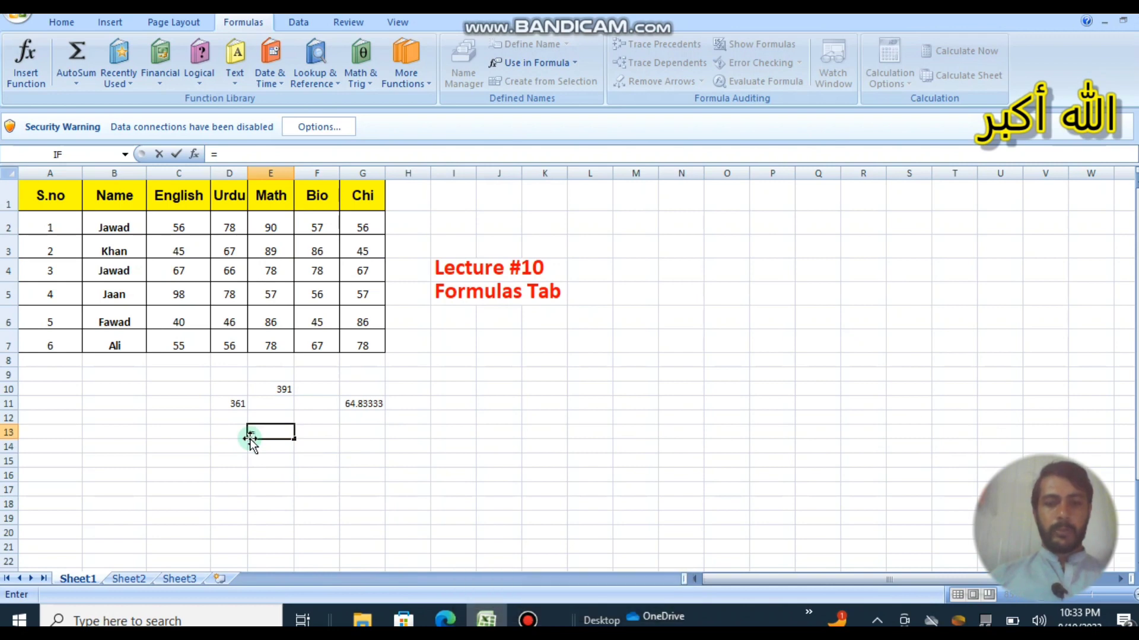
type("urdu")
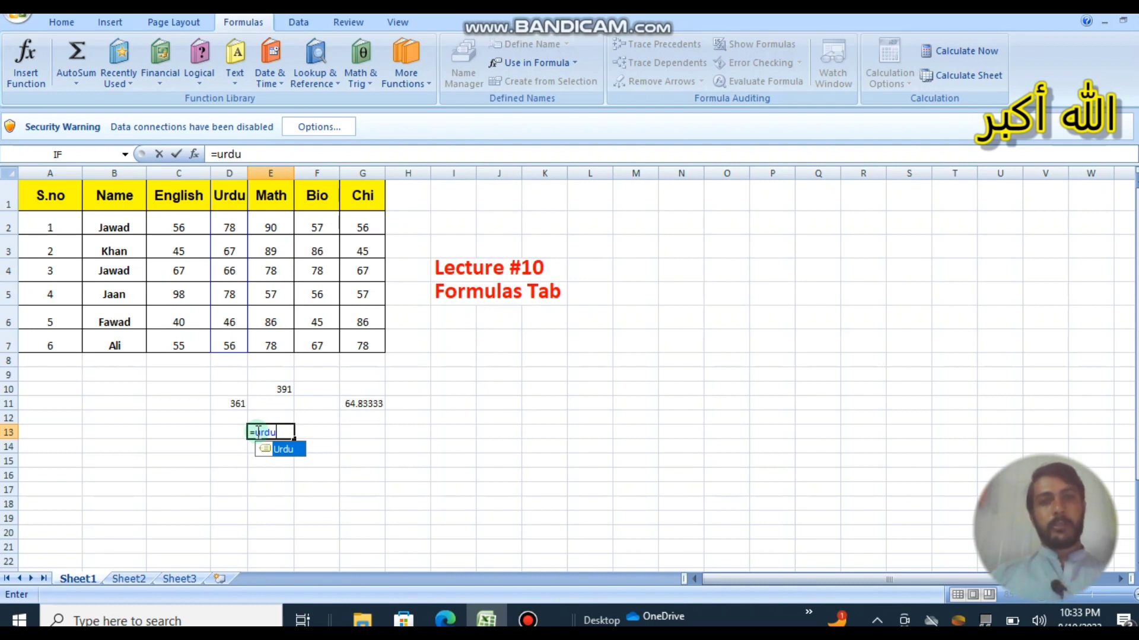
key("Escape")
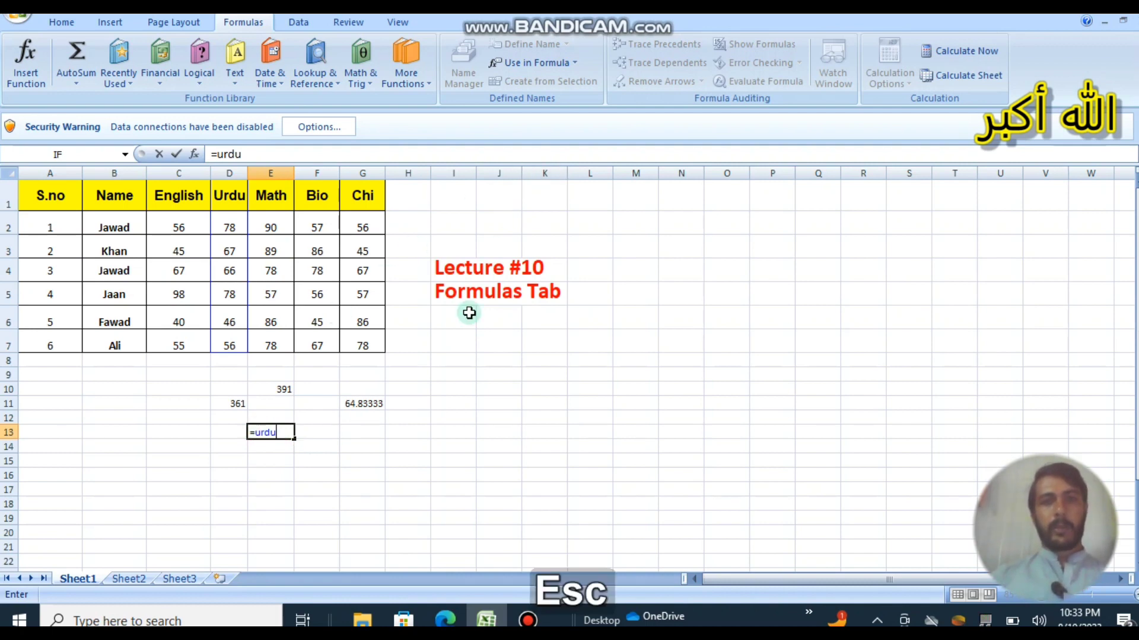
key("Escape")
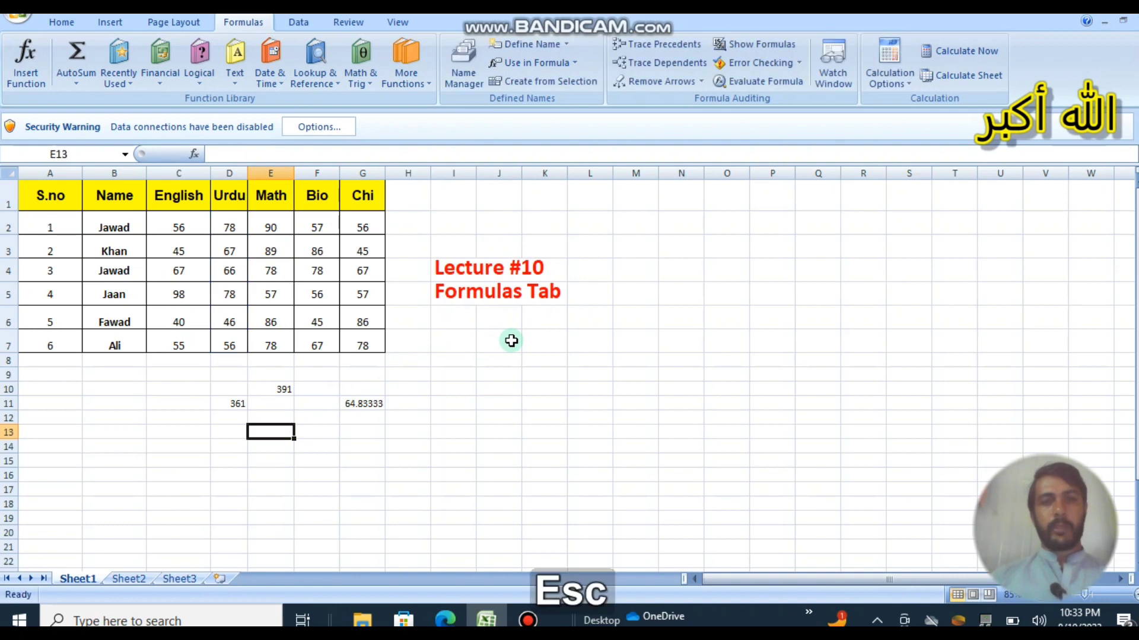
Look over the Create Names from Selection options, without creating any names.
left_click(585, 87)
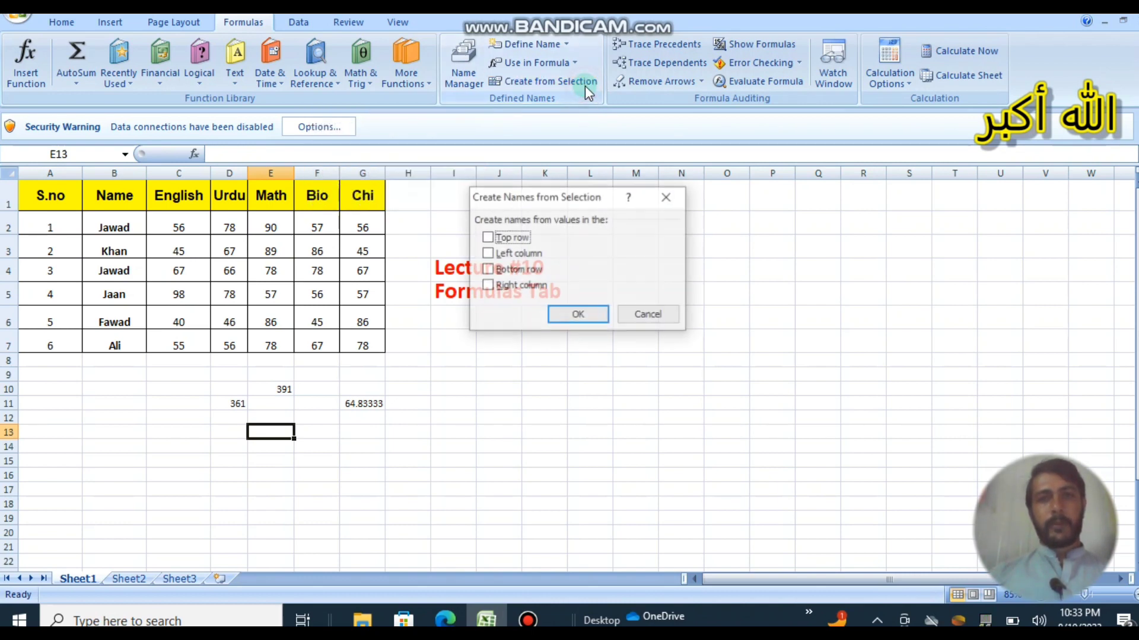
left_click(667, 198)
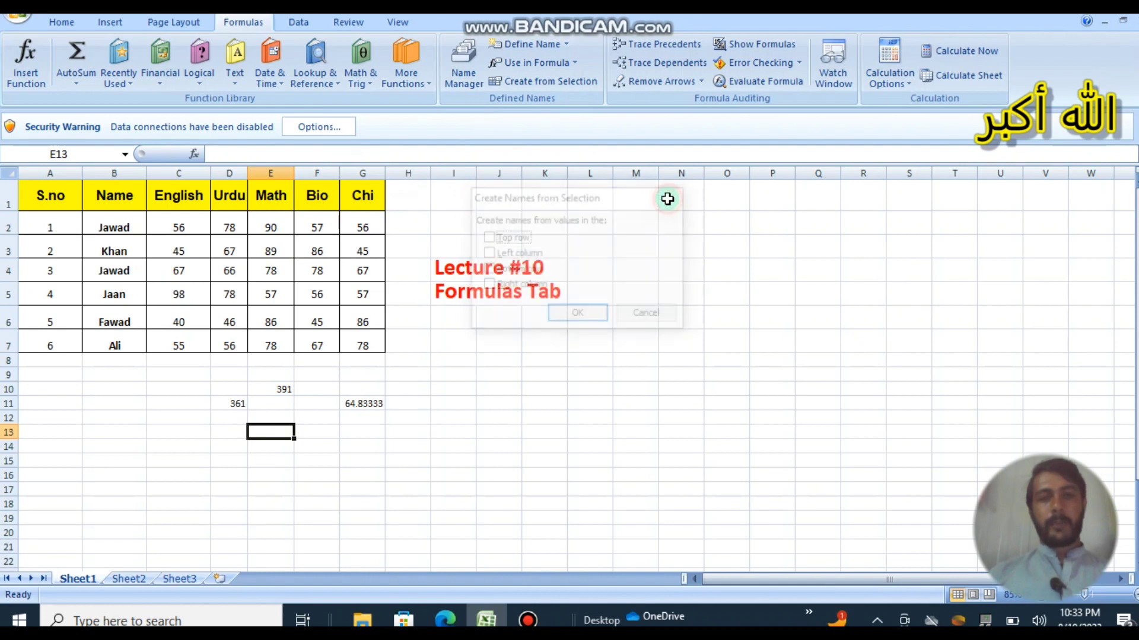
left_click(549, 82)
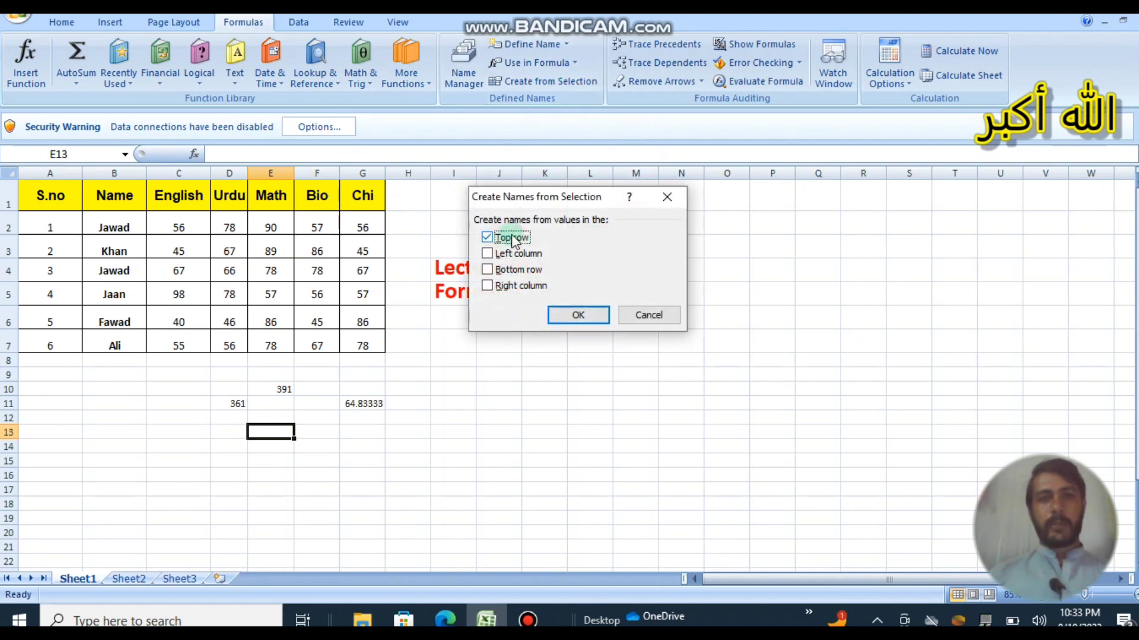
left_click(667, 196)
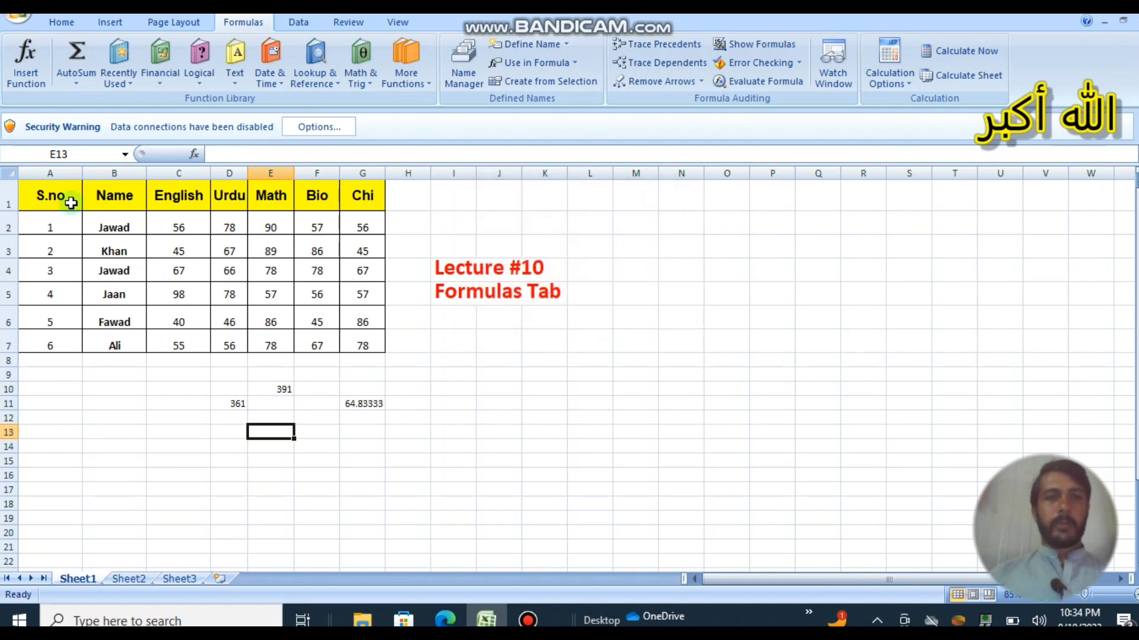
Create names from the top row of A1:G7, replacing the English and Urdu definitions, declining Math and Bio, and cancelling at Chi.
left_click_drag(70, 199, 373, 343)
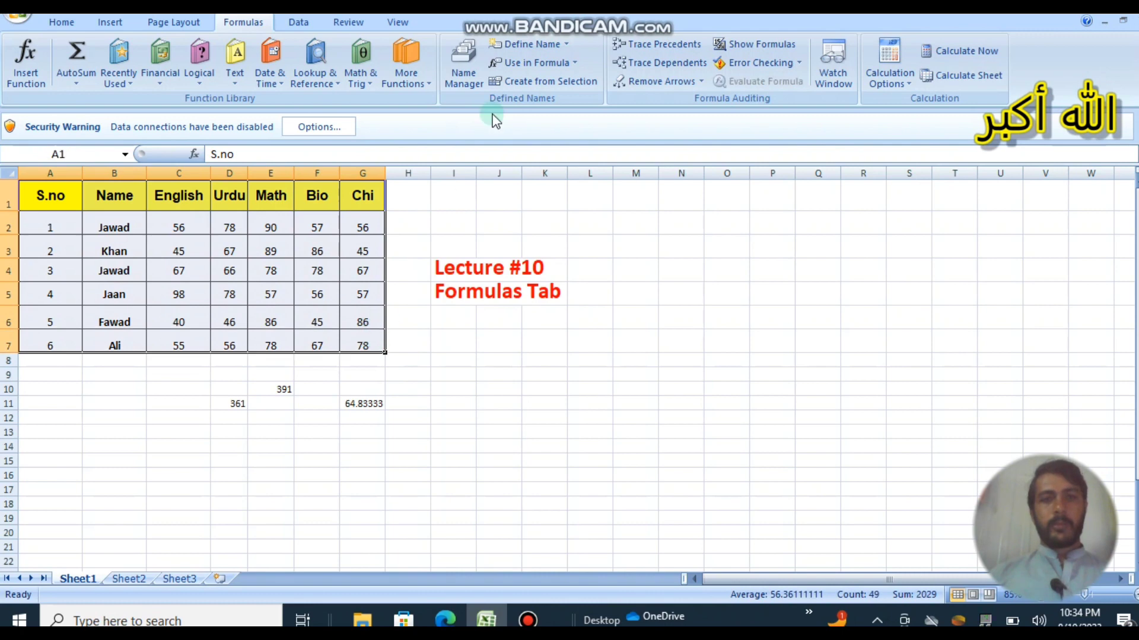
left_click(522, 82)
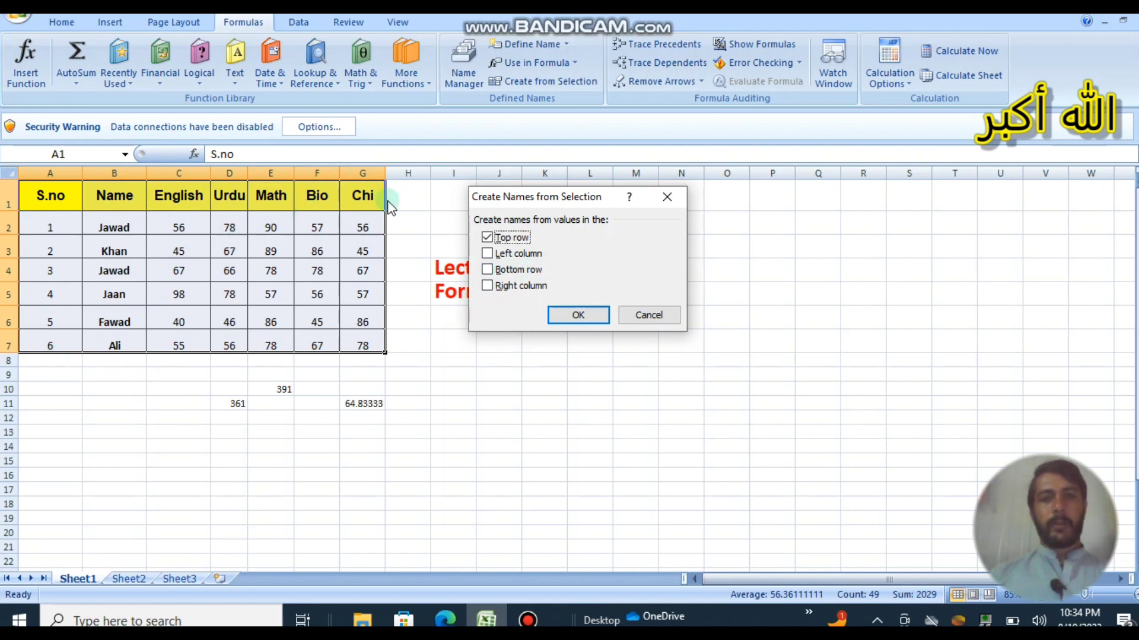
left_click(582, 322)
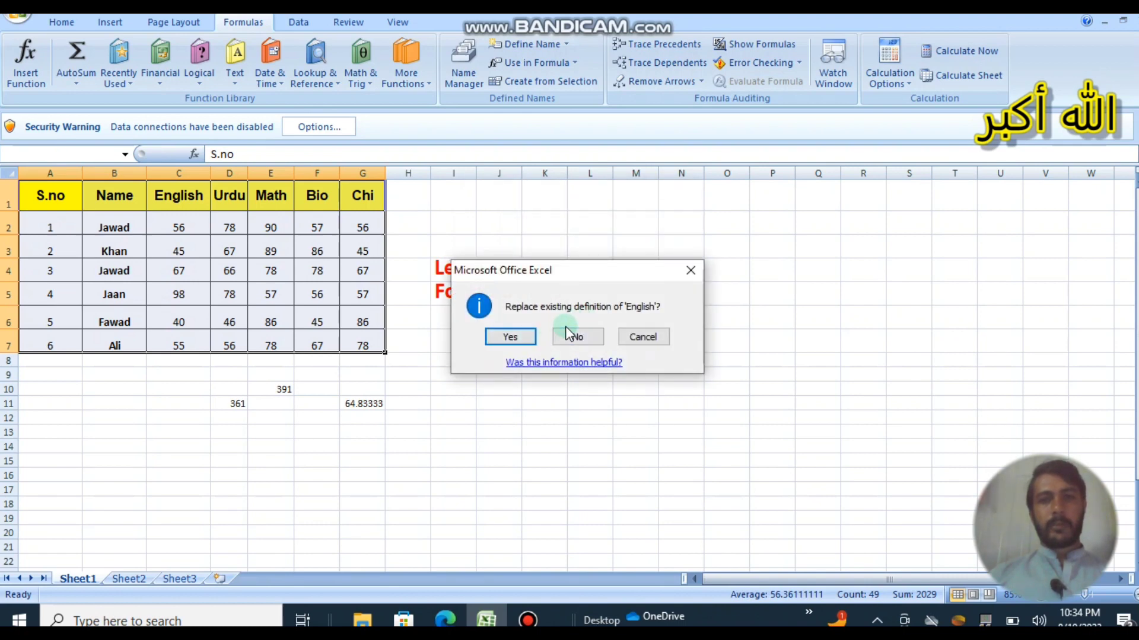
left_click(529, 335)
left_click(529, 336)
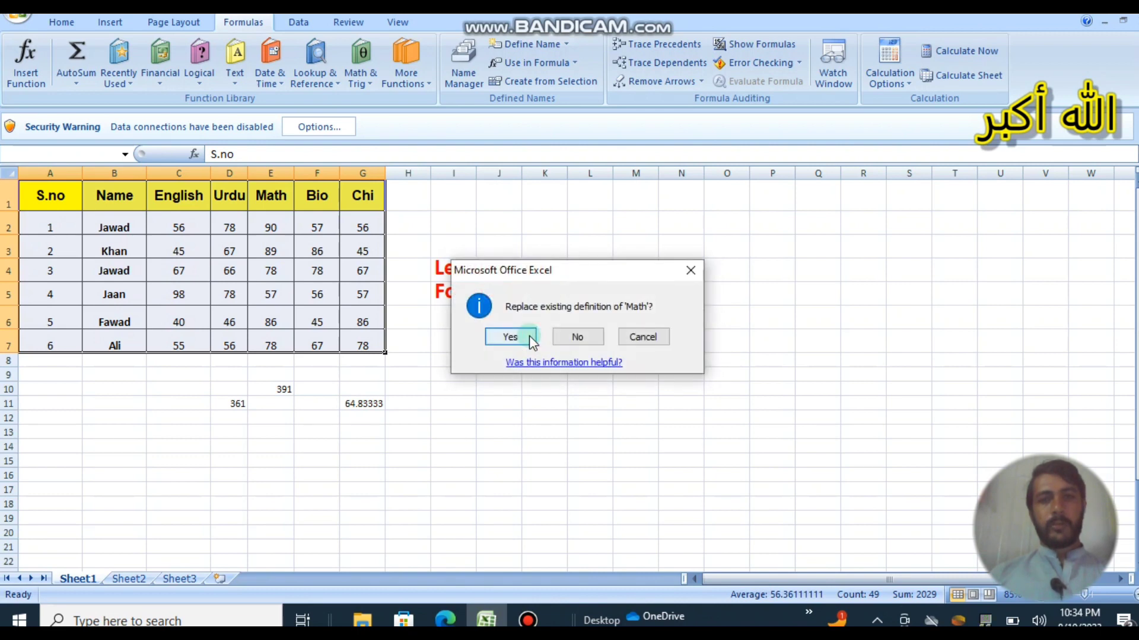
left_click(572, 341)
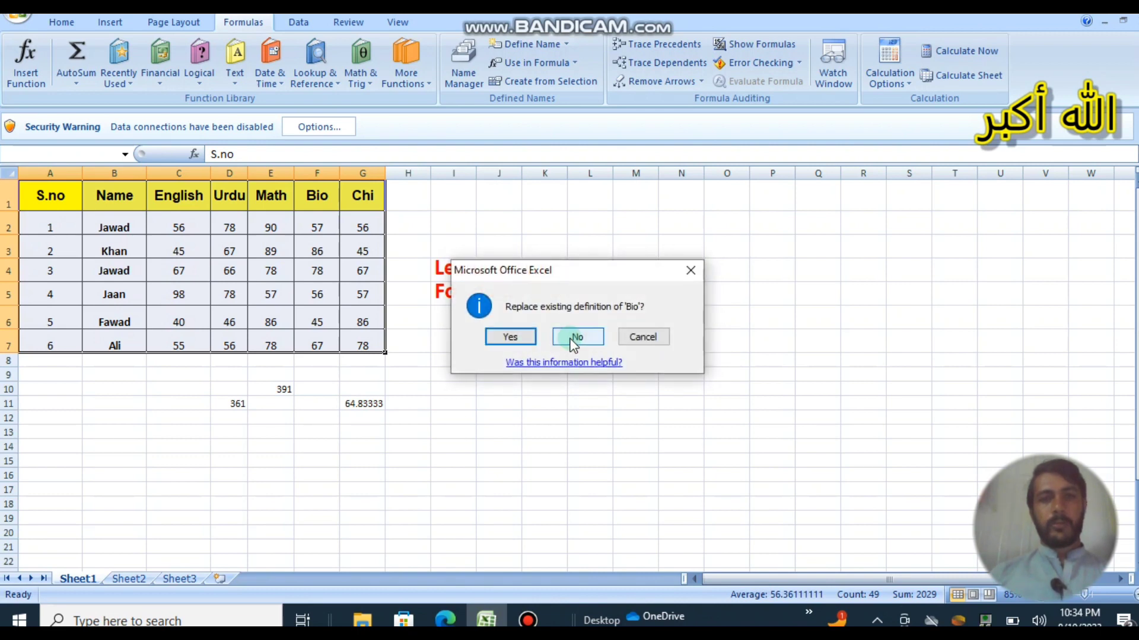
left_click(572, 340)
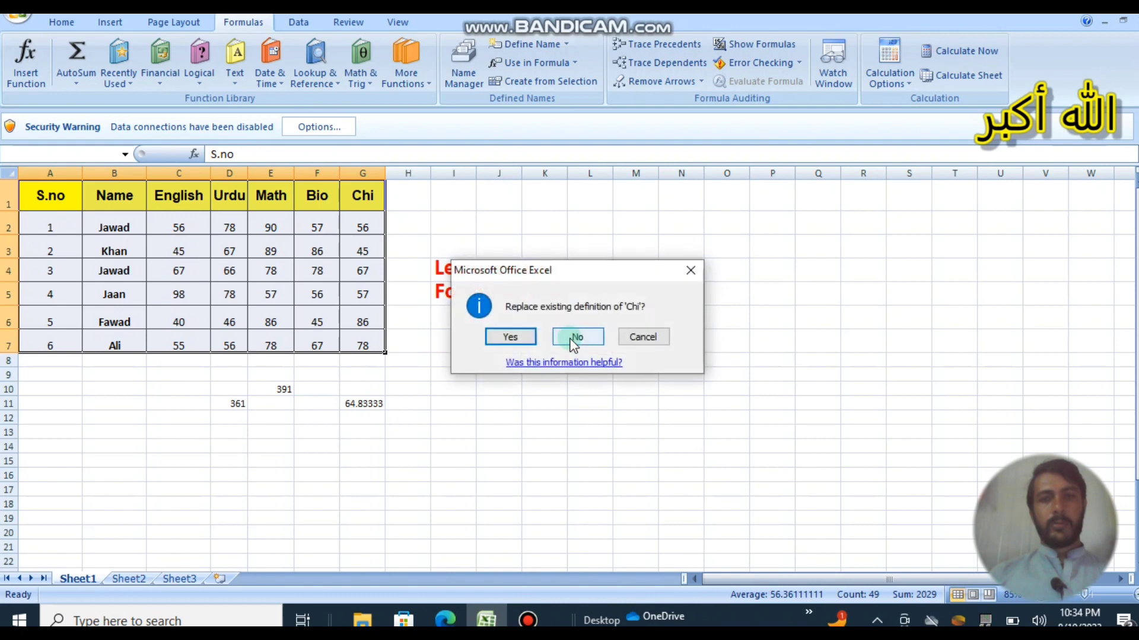
left_click(631, 336)
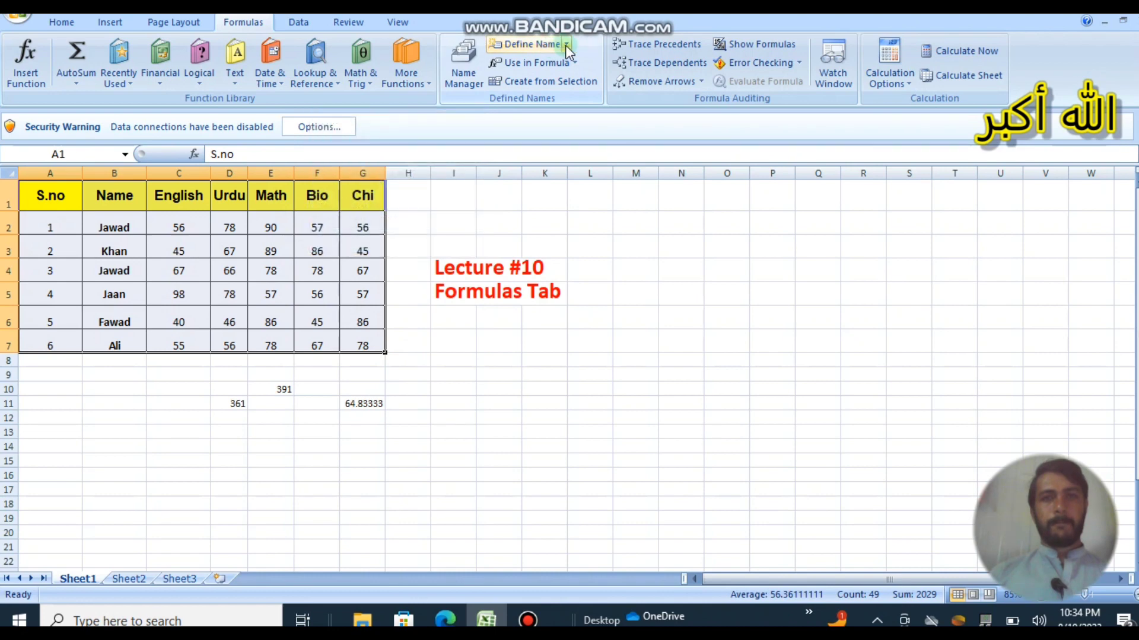
Define the name Table for the marks range A1:G7 with workbook scope.
left_click(532, 45)
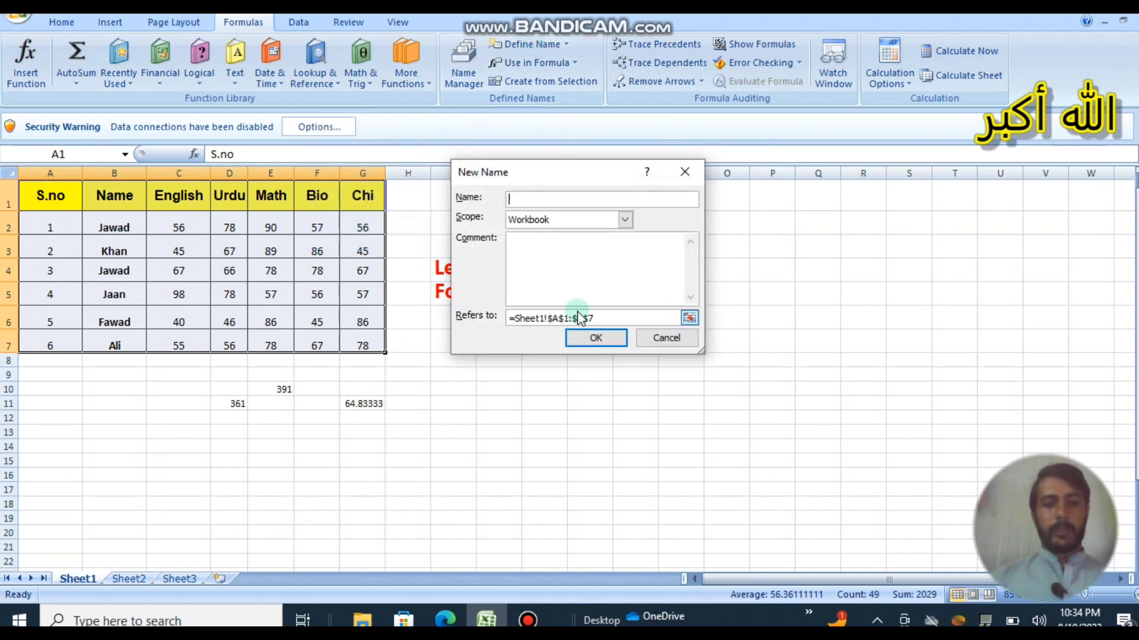
type("Table")
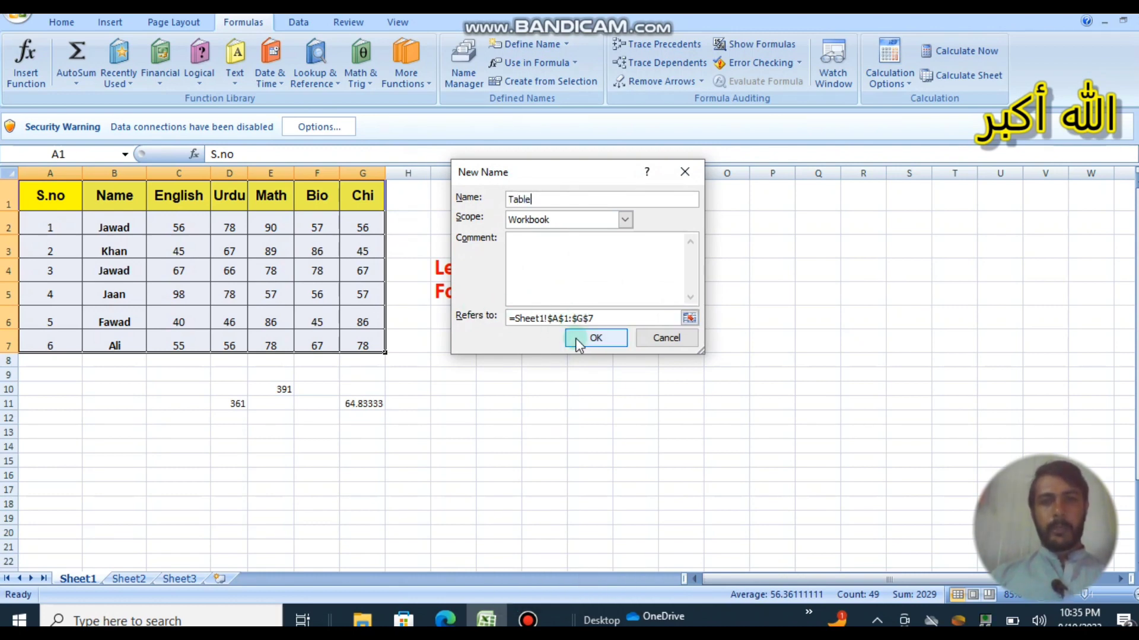
left_click(582, 337)
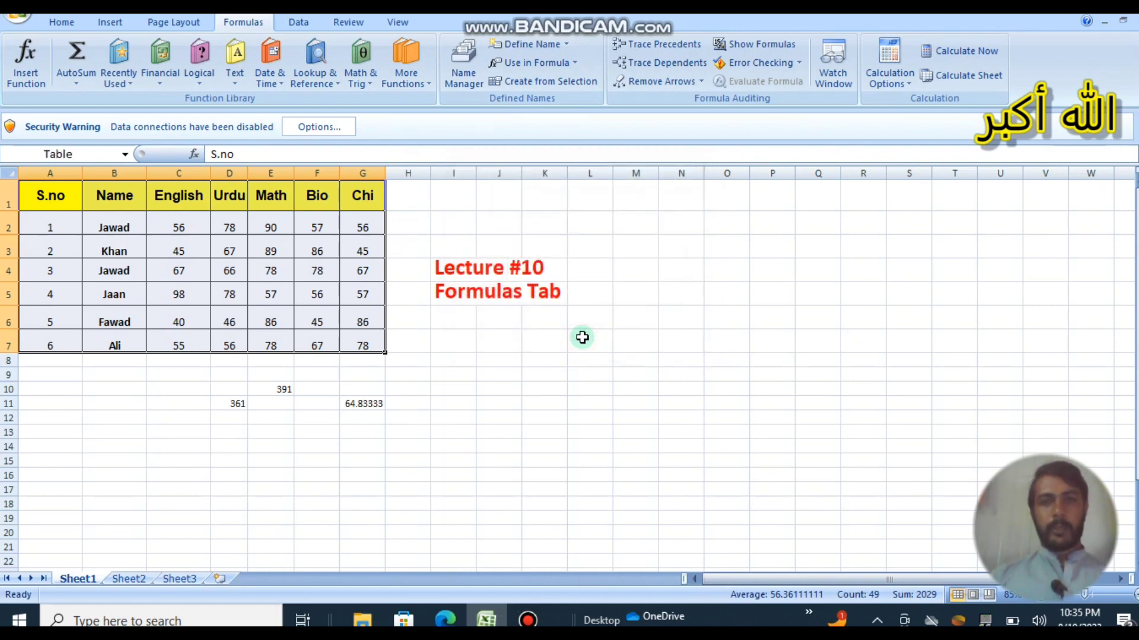
Try entering the formula =table in cell E13 to reference the defined name Table, clearing the entry.
left_click(280, 436)
type("=")
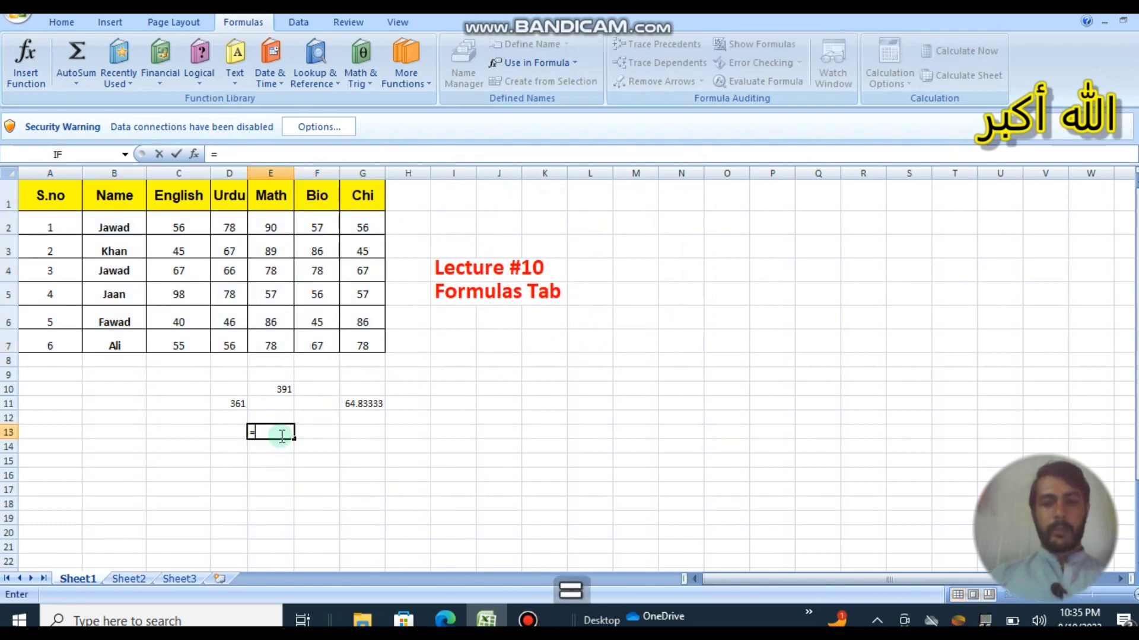
type("table")
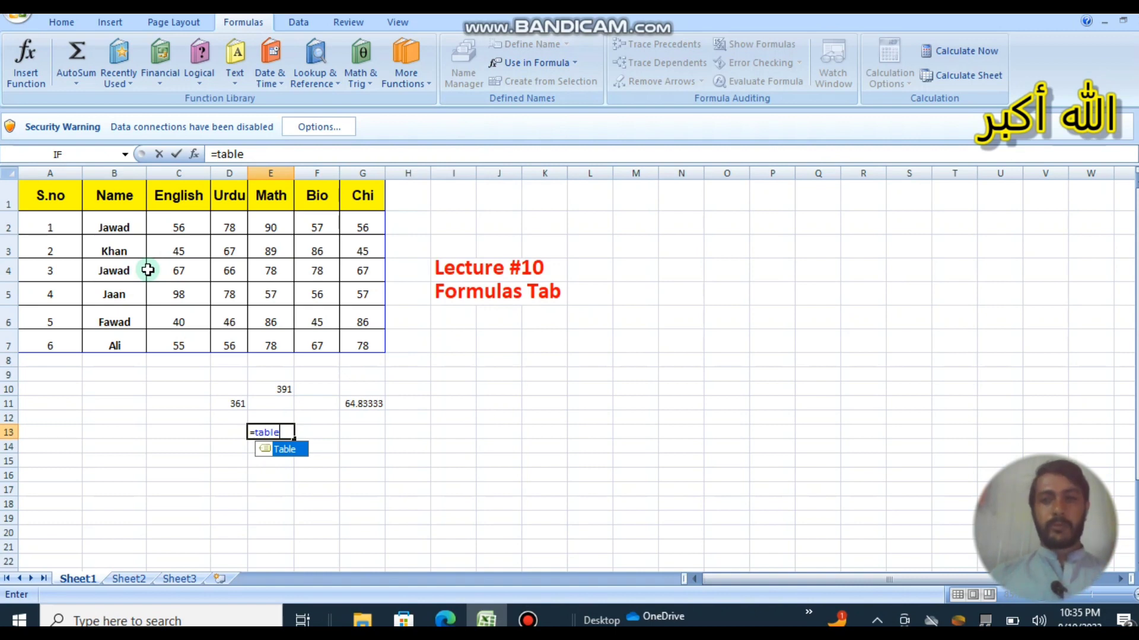
key("BackSpace")
key("BackSpace")
key("BackSpace")
key("BackSpace")
key("BackSpace")
key("BackSpace")
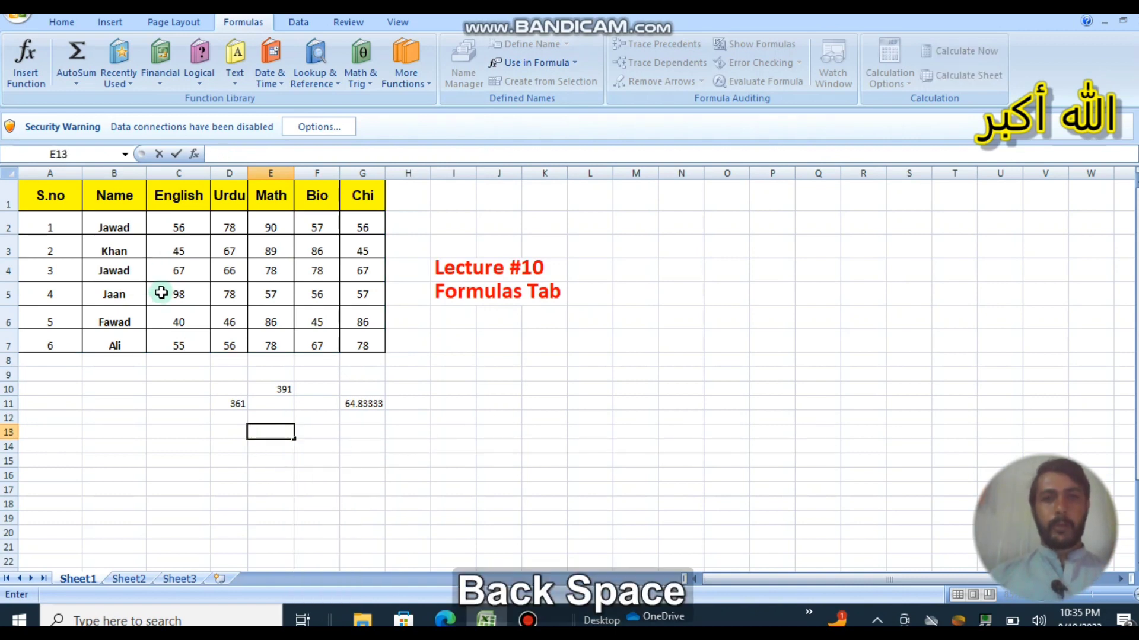
left_click(528, 356)
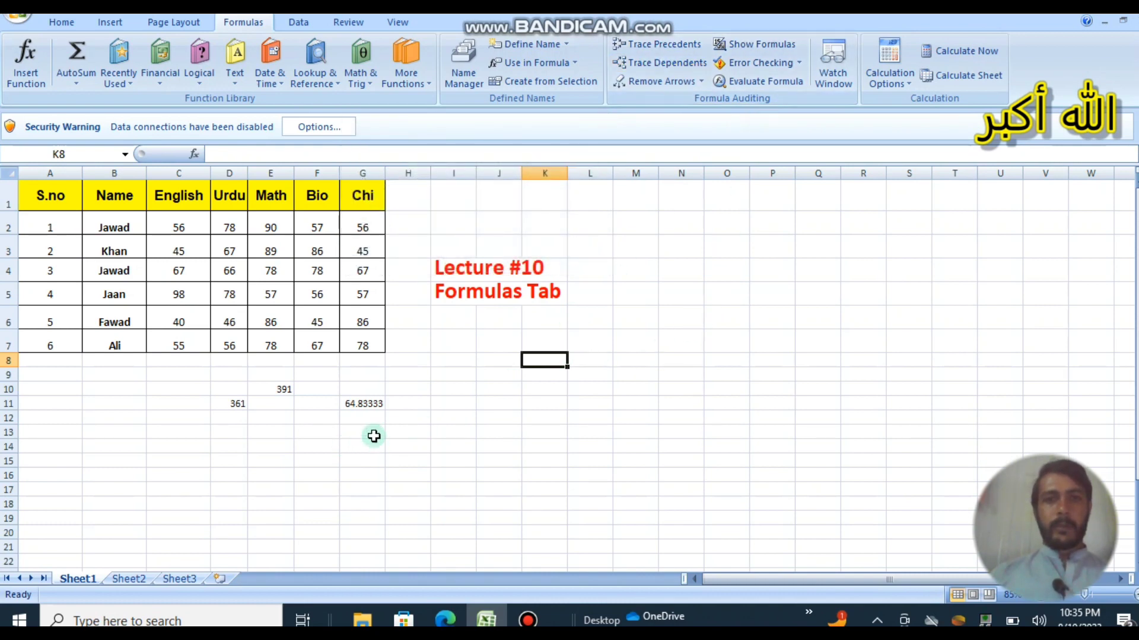
Delete the "Lecture #10 Formulas Tab" heading text from cells I4:K6.
left_click(465, 428)
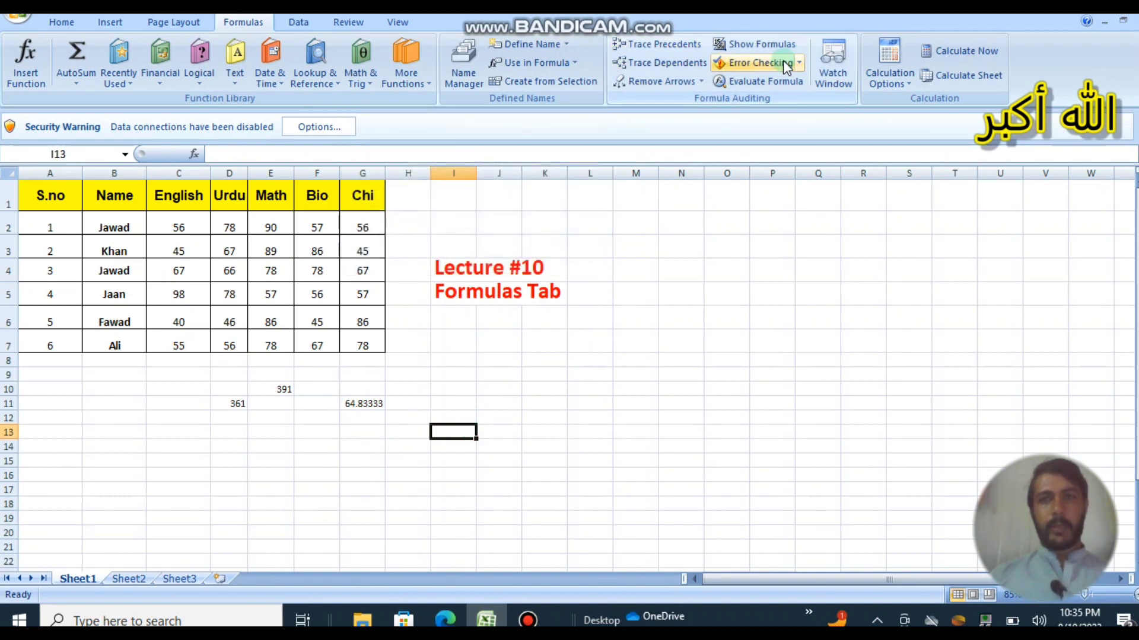
left_click(361, 289)
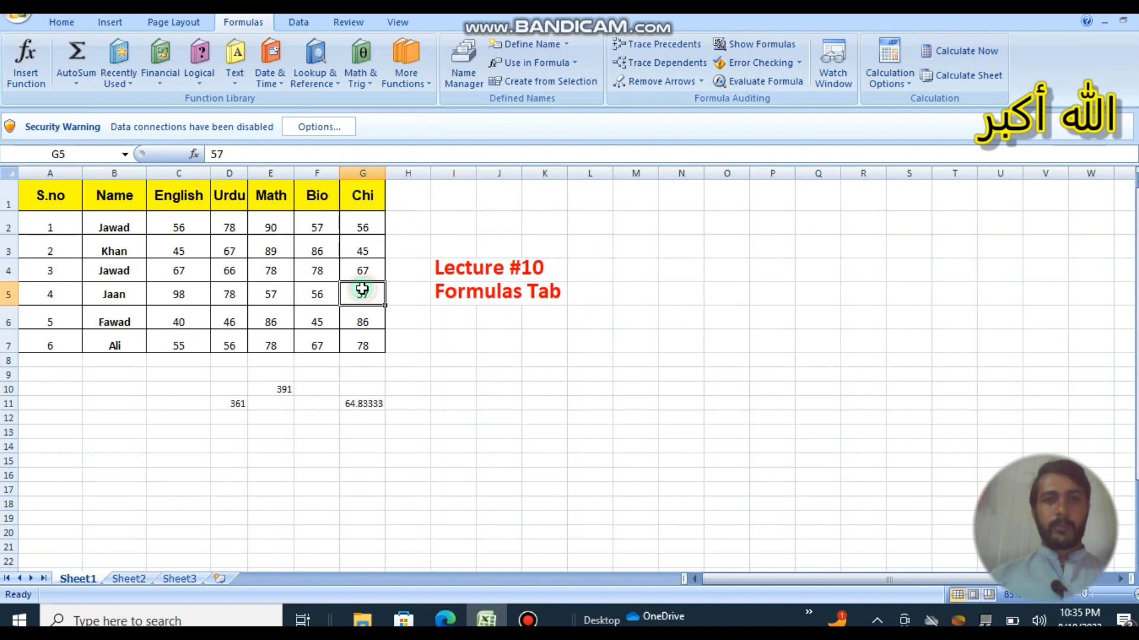
left_click(451, 271)
left_click_drag(451, 271, 554, 318)
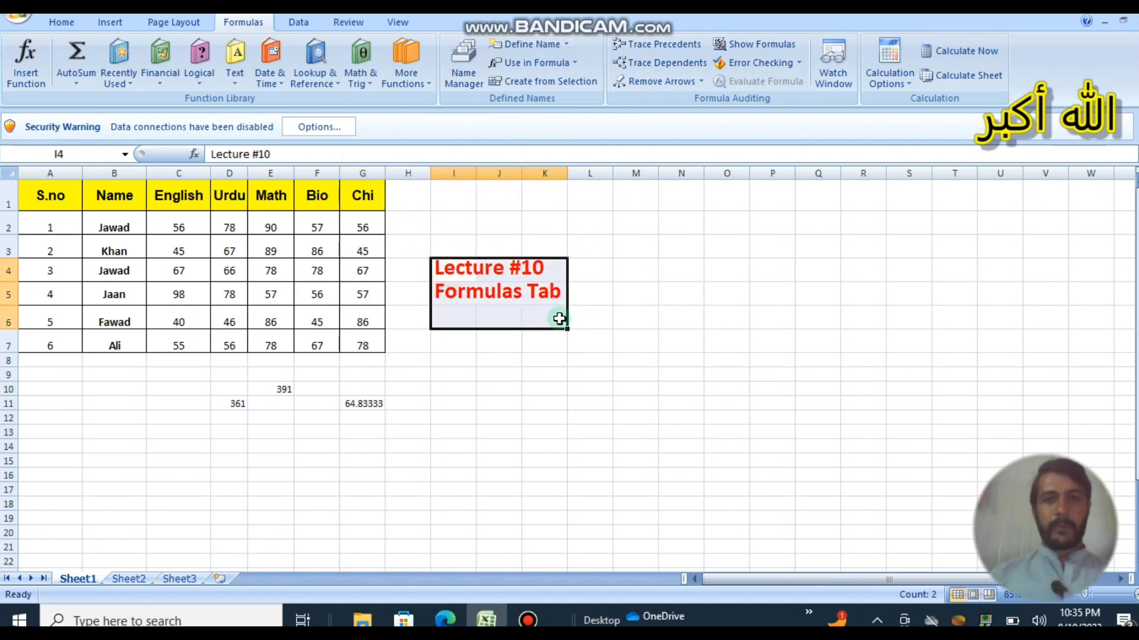
key("Delete")
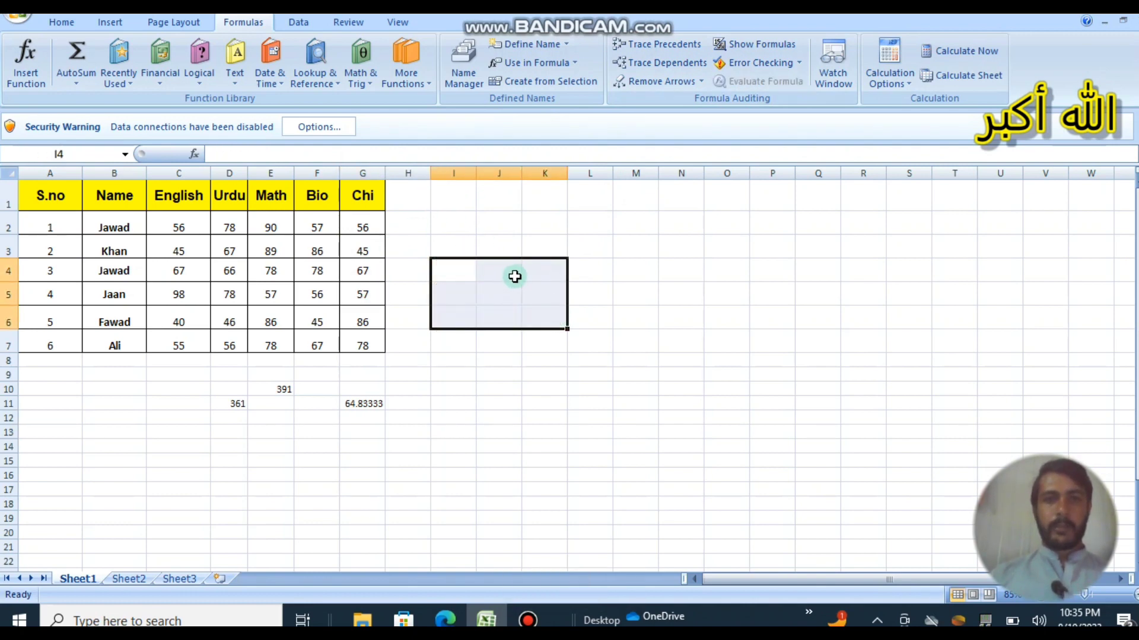
left_click(410, 220)
type("=")
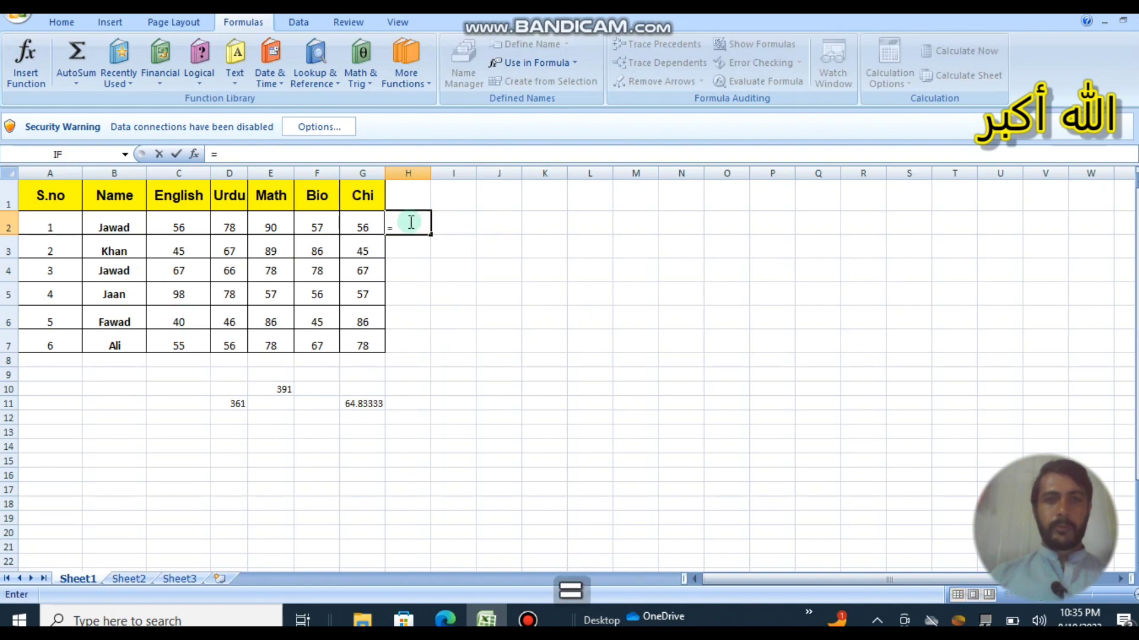
key("BackSpace")
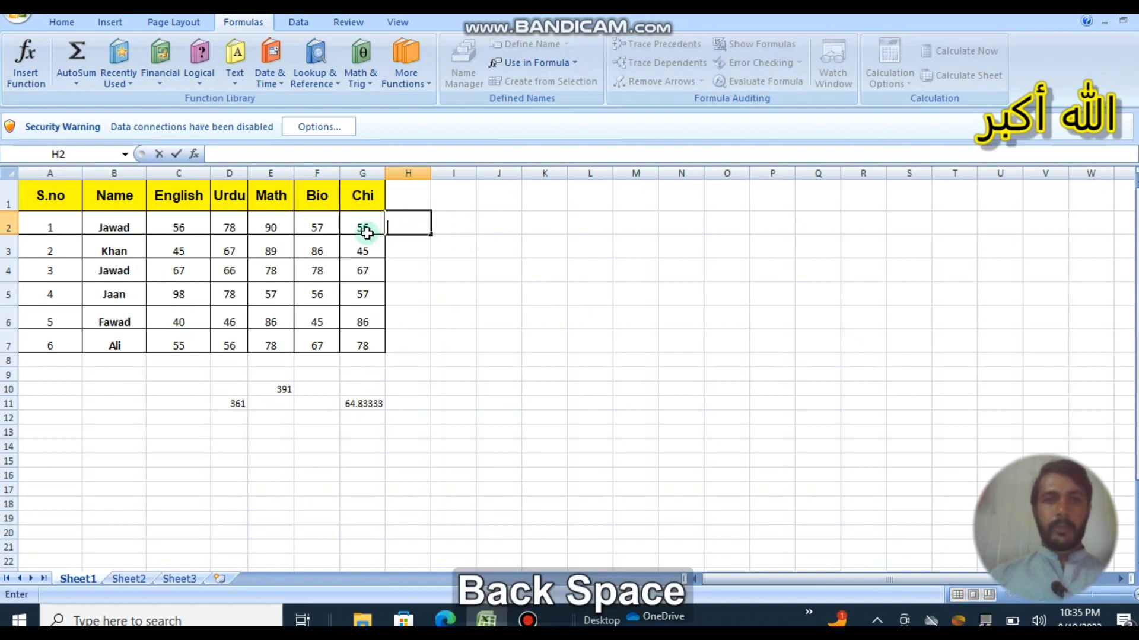
left_click(76, 84)
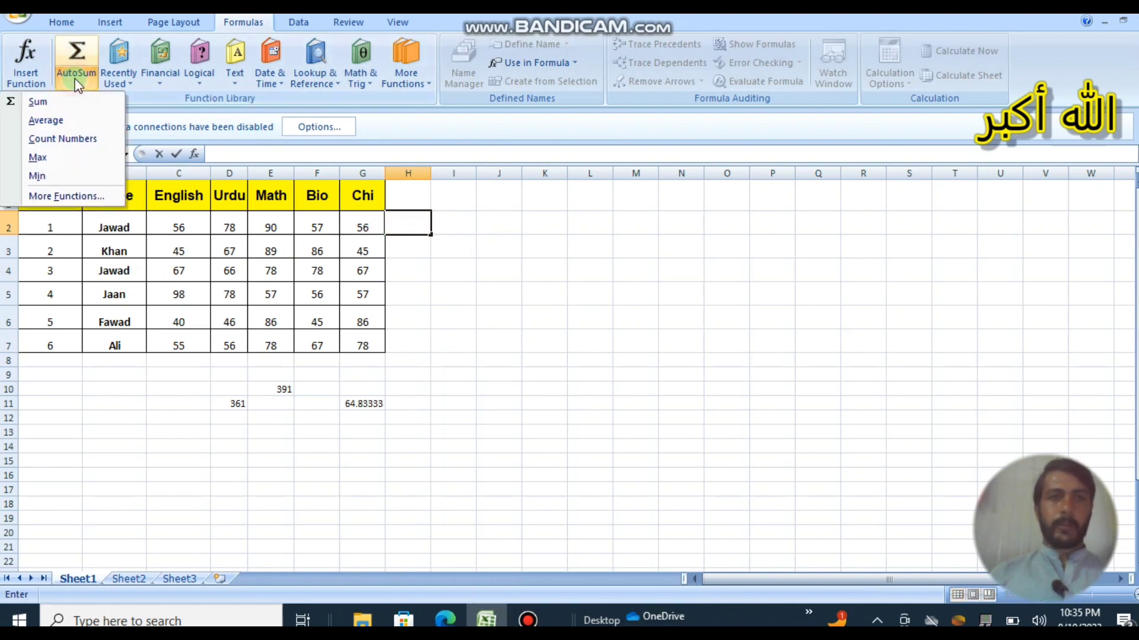
key("Escape")
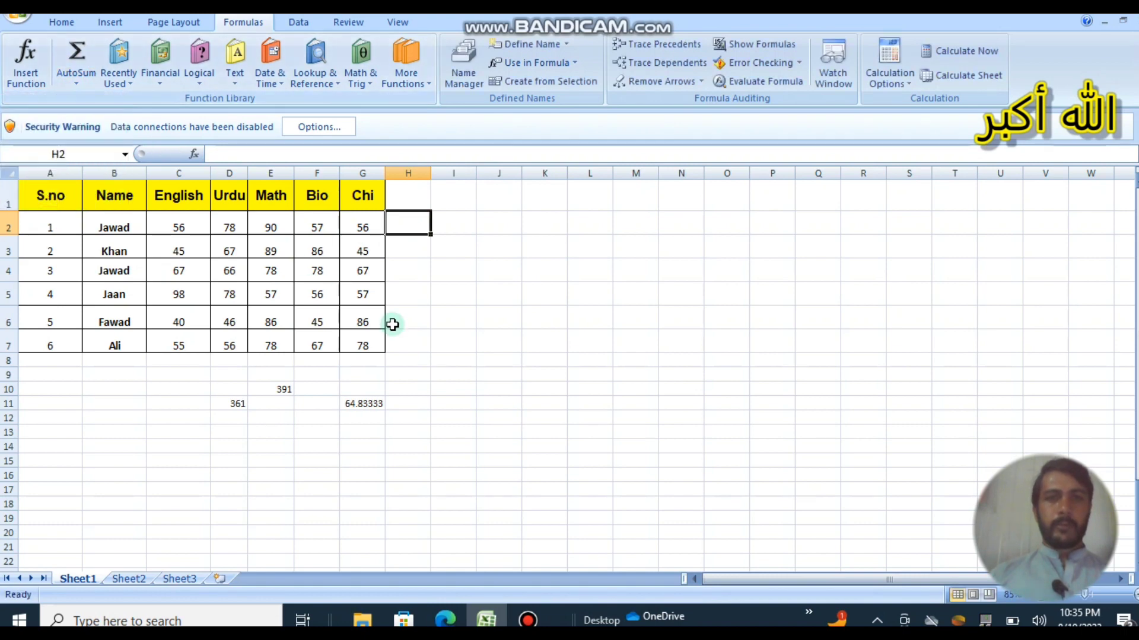
type("`")
key("Delete")
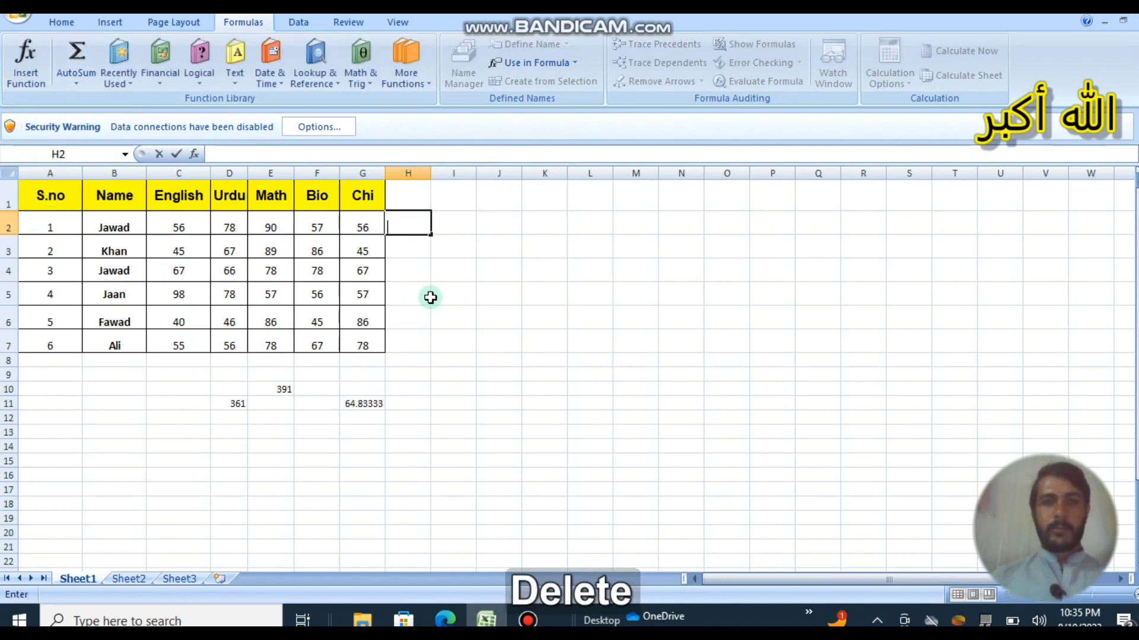
Total the first student's marks C2:G2 in cell H2 with AutoSum.
left_click(403, 245)
left_click(406, 228)
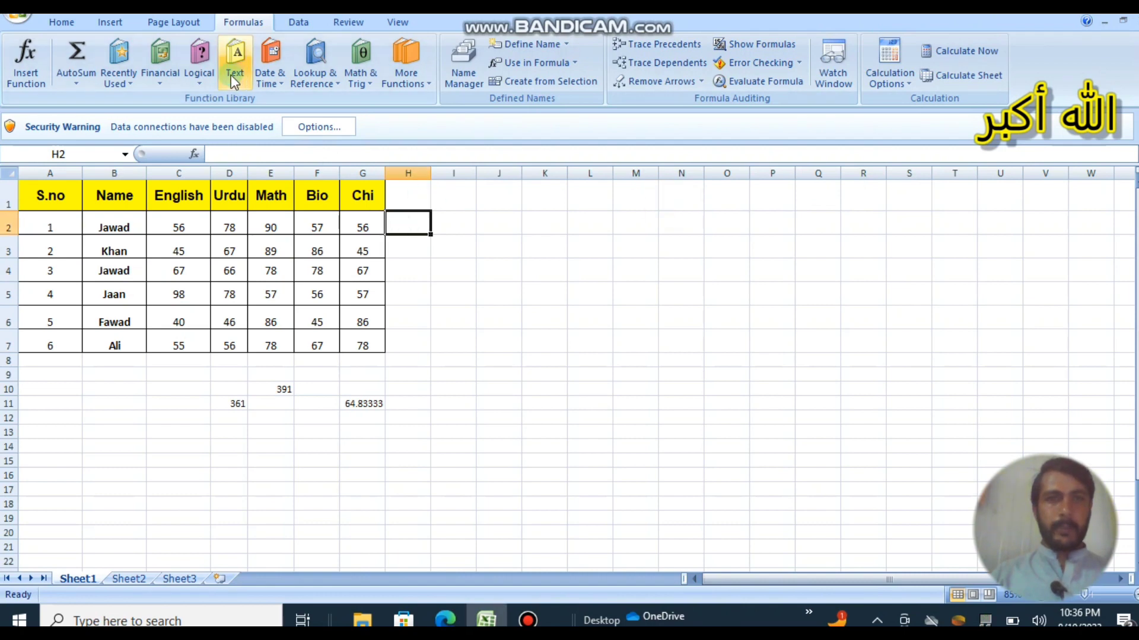
left_click(73, 49)
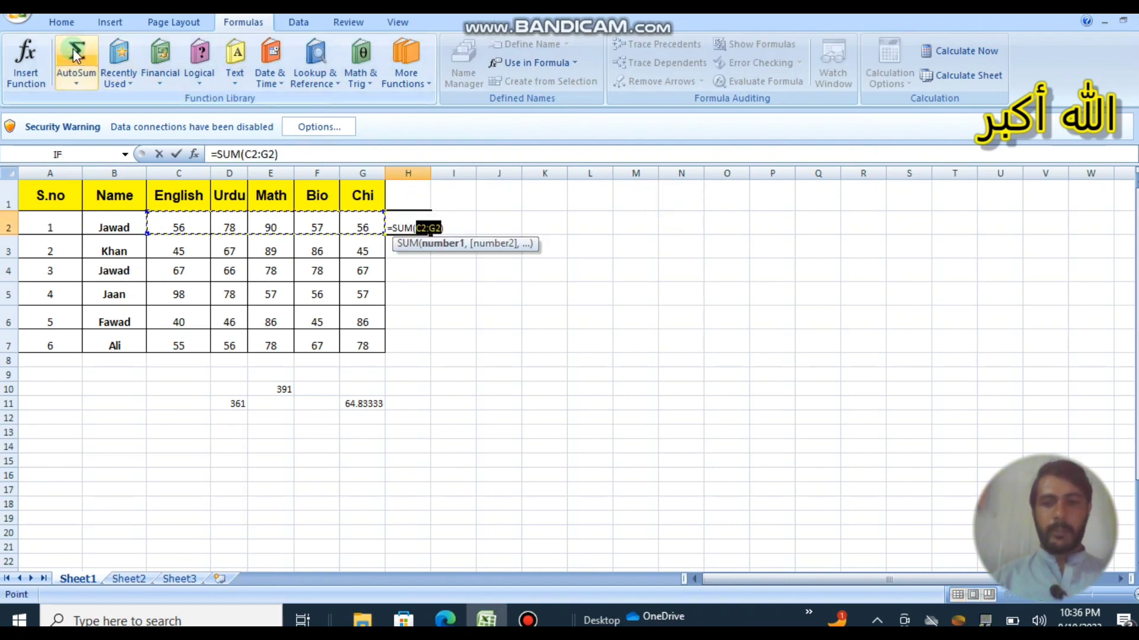
key("Return")
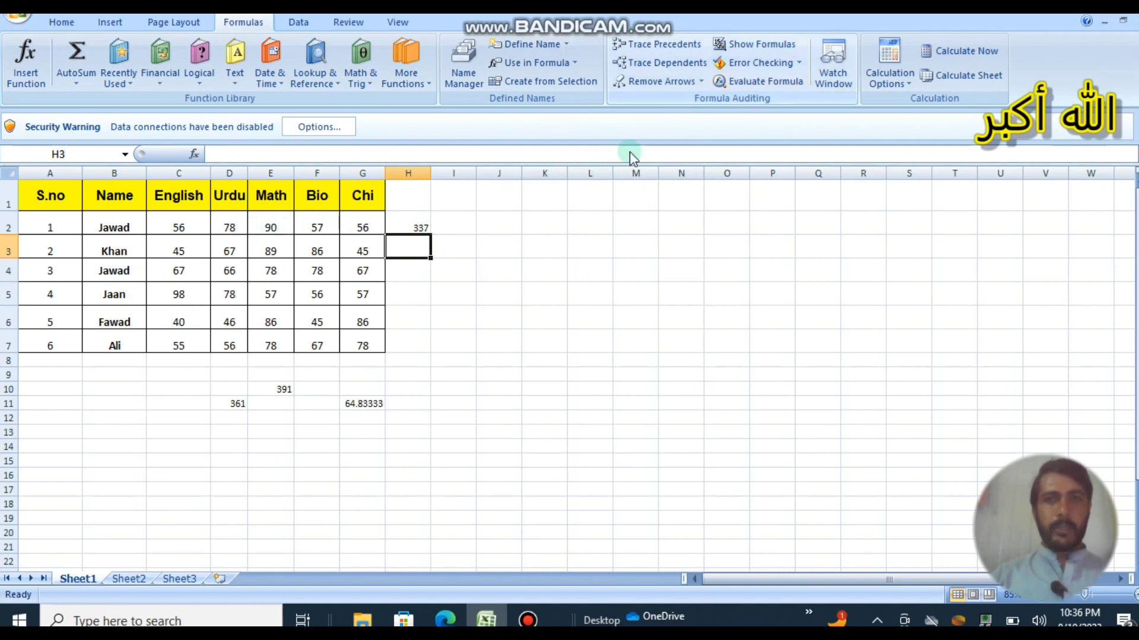
Replace the first student's Math mark in cell E2 with the letter a.
left_click(283, 229)
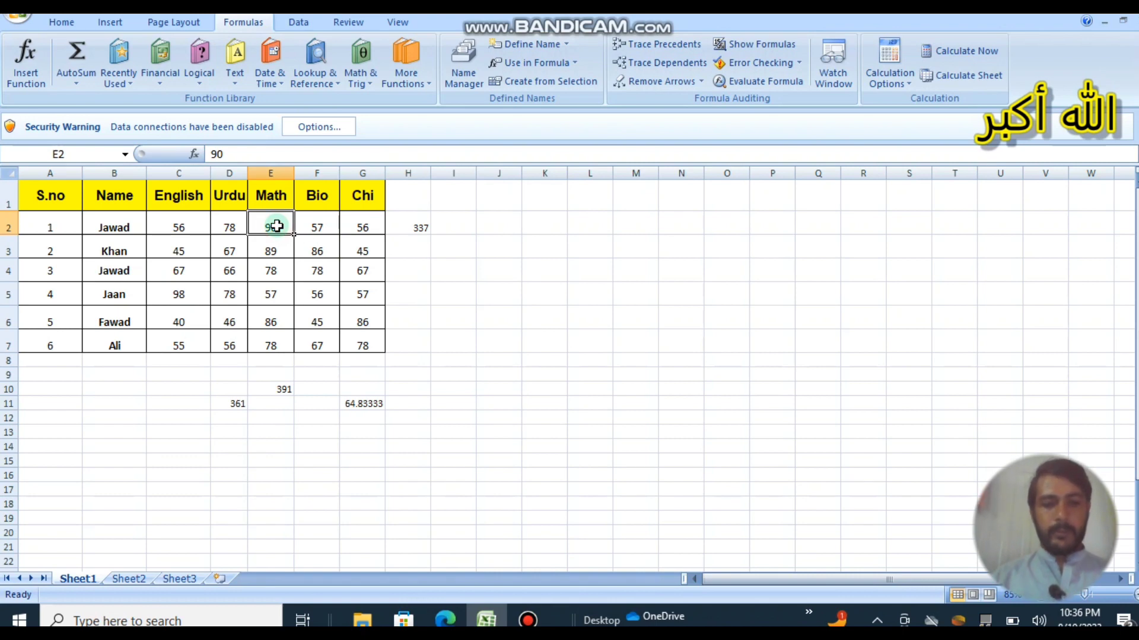
type("a")
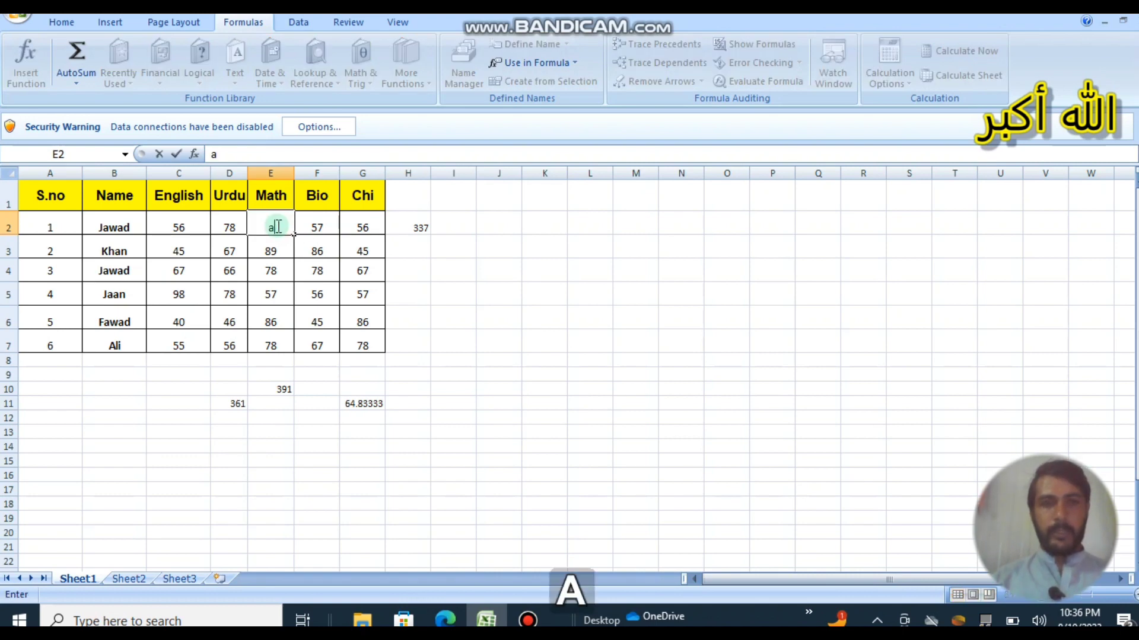
key("Return")
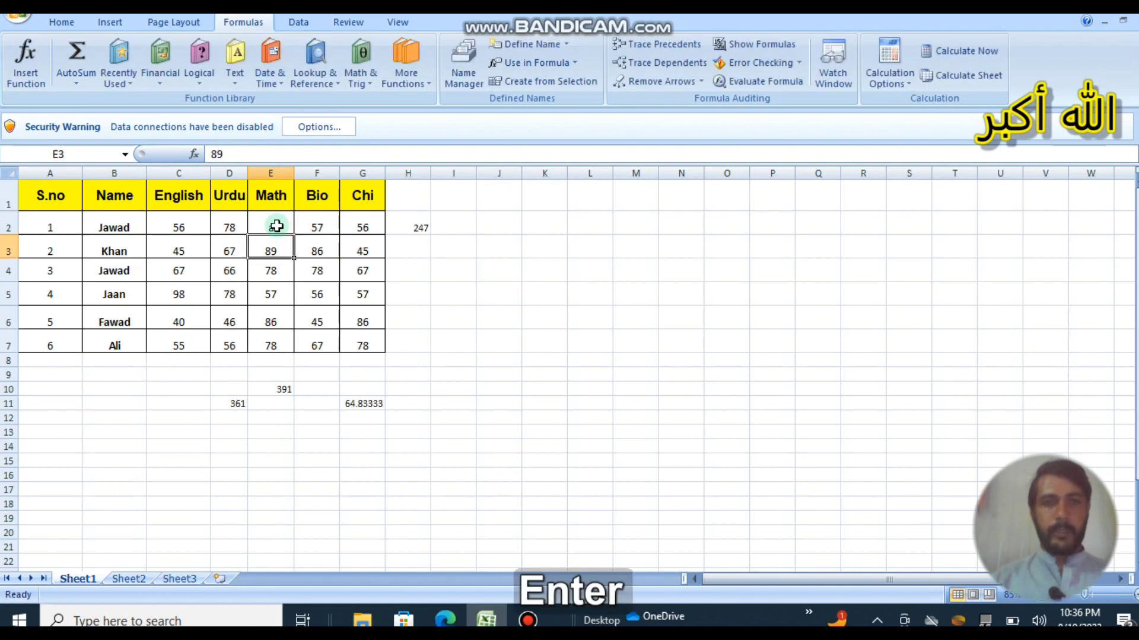
Replace the SUM formula in cell H2 with the cell-by-cell addition =C2+D2+E2+F2+G2.
double_click(423, 223)
key("Escape")
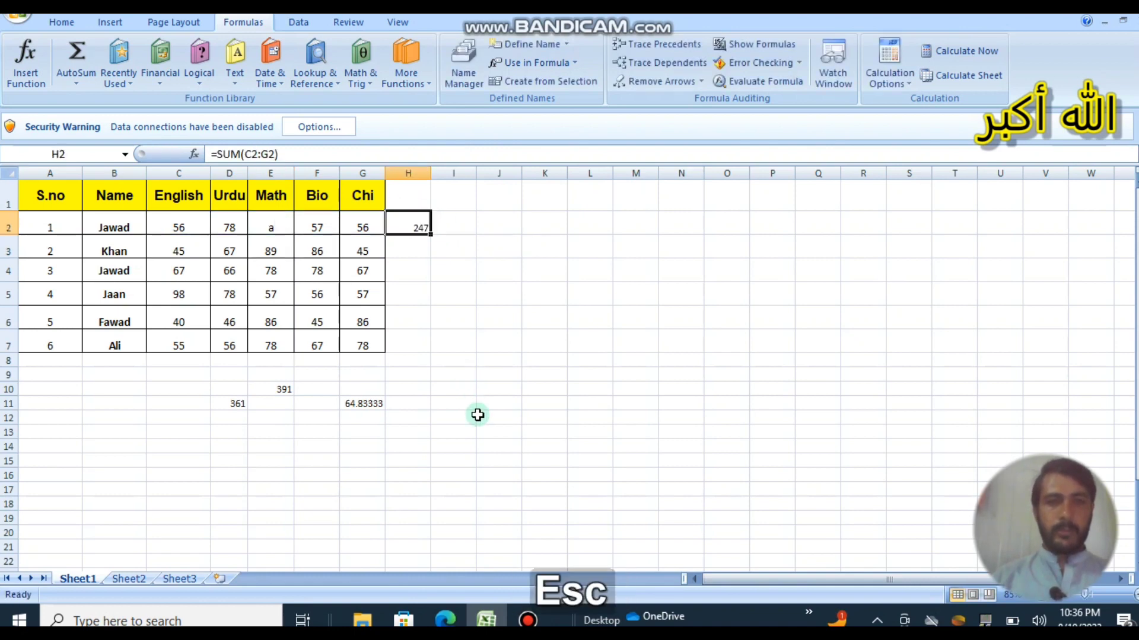
key("Delete")
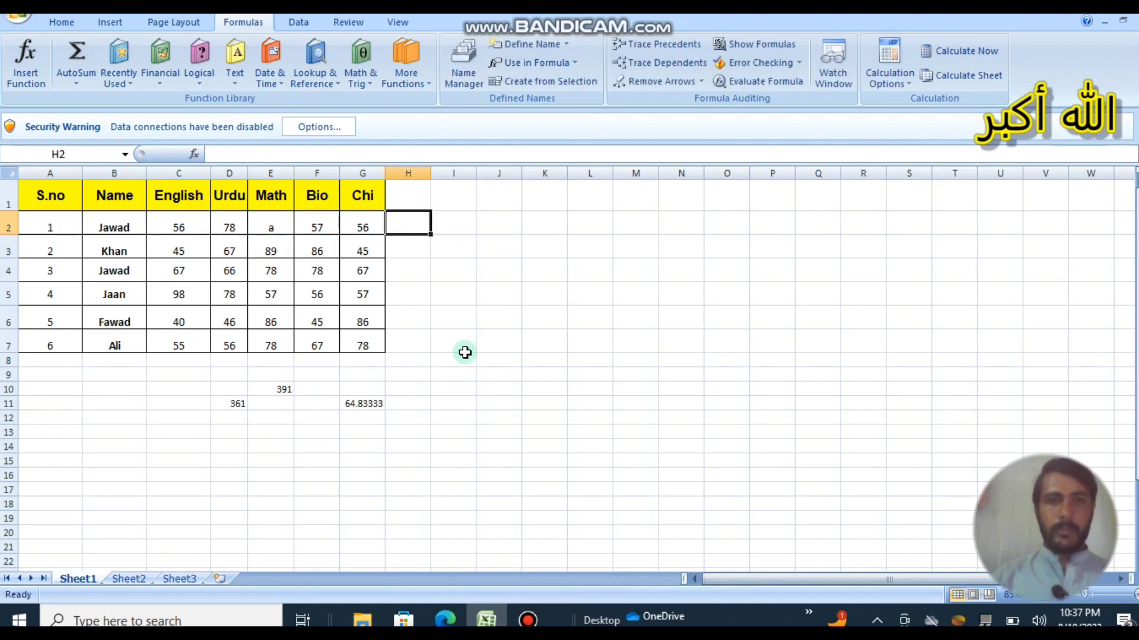
type("=")
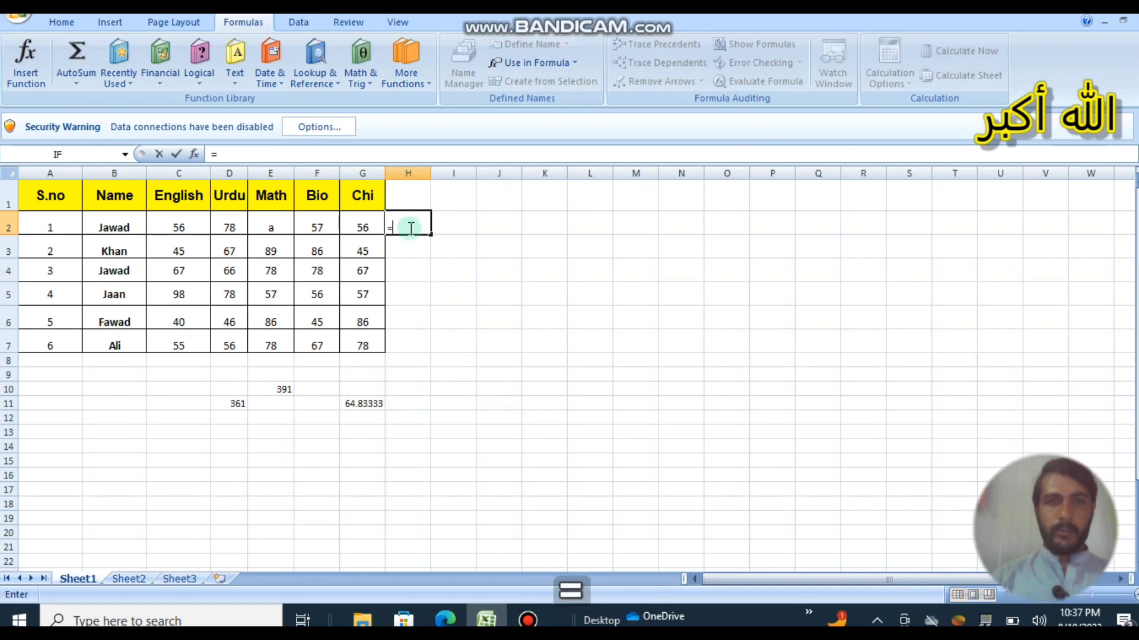
left_click(187, 226)
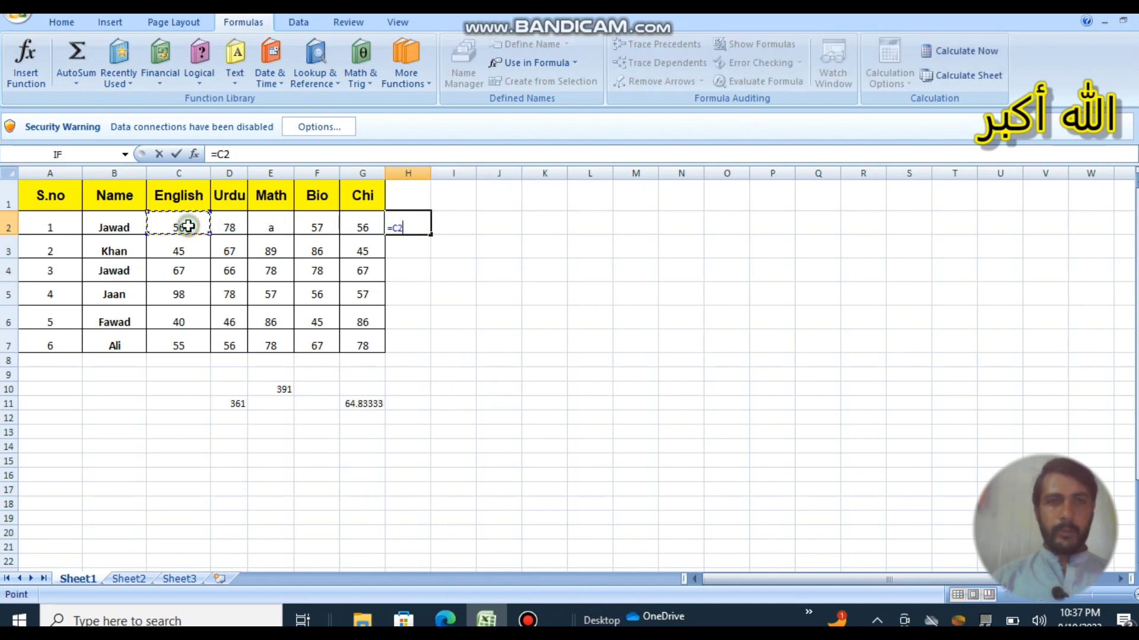
type("+")
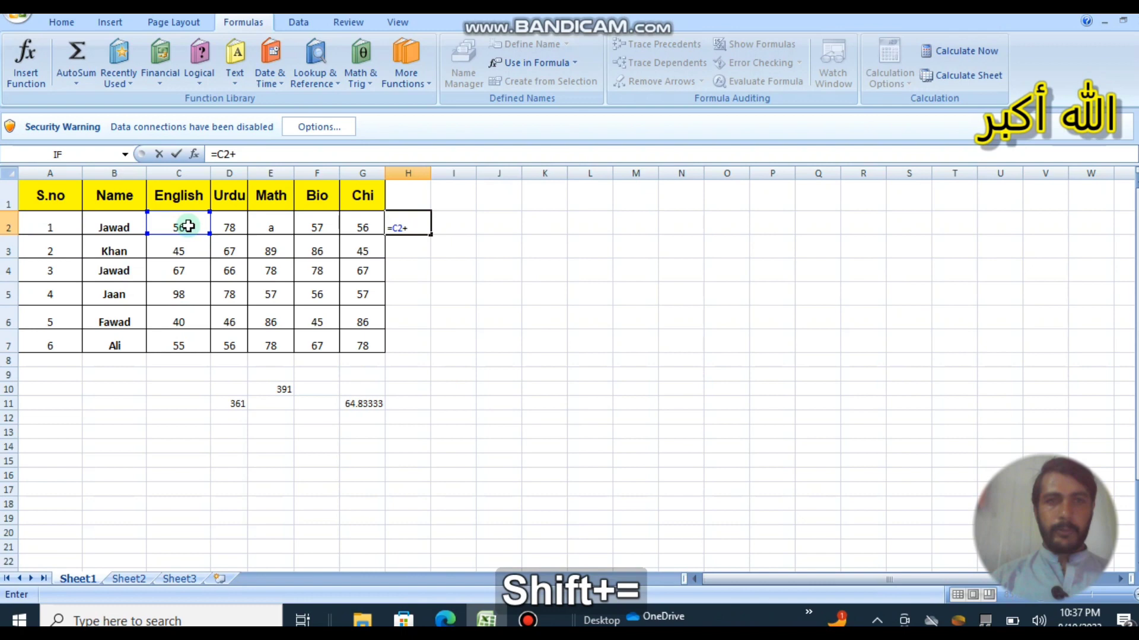
left_click(226, 226)
type("+")
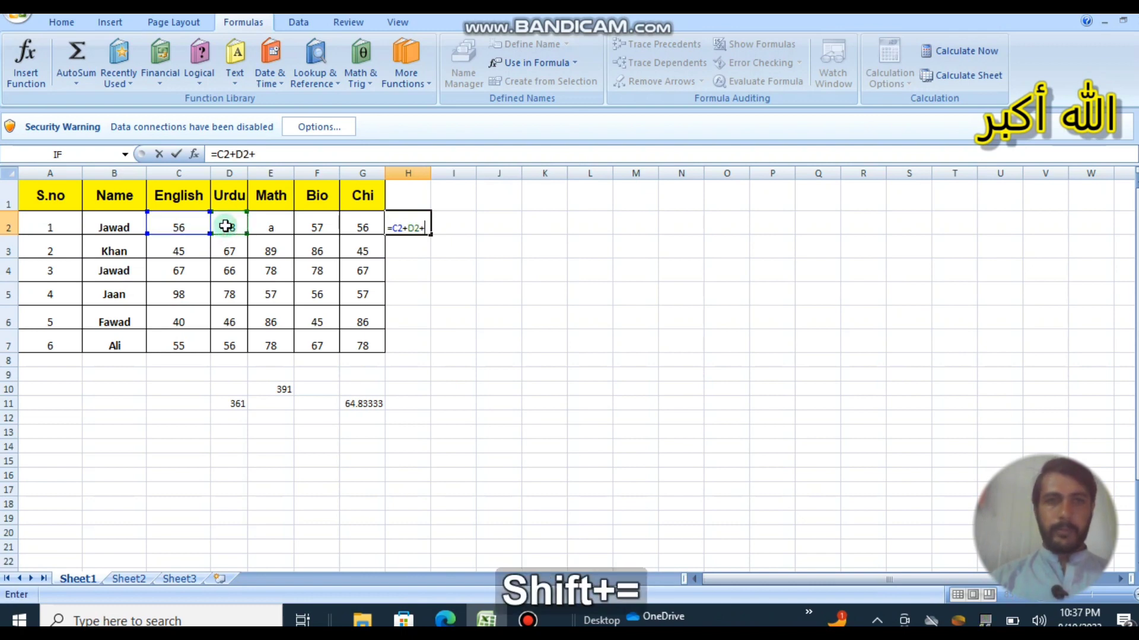
left_click(273, 227)
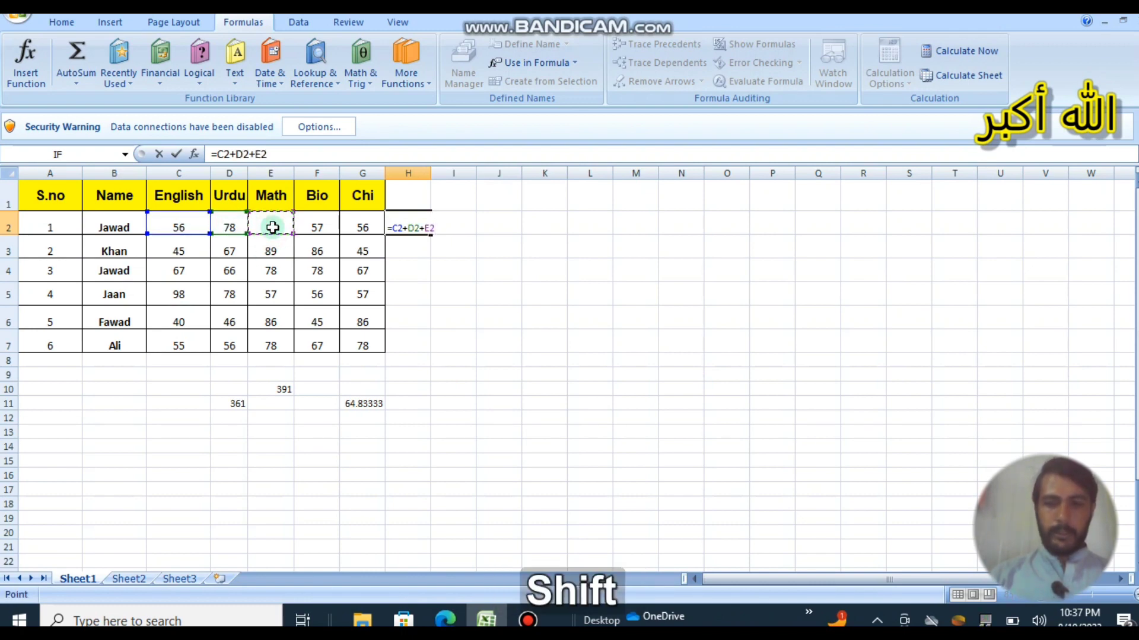
type("+")
left_click(314, 226)
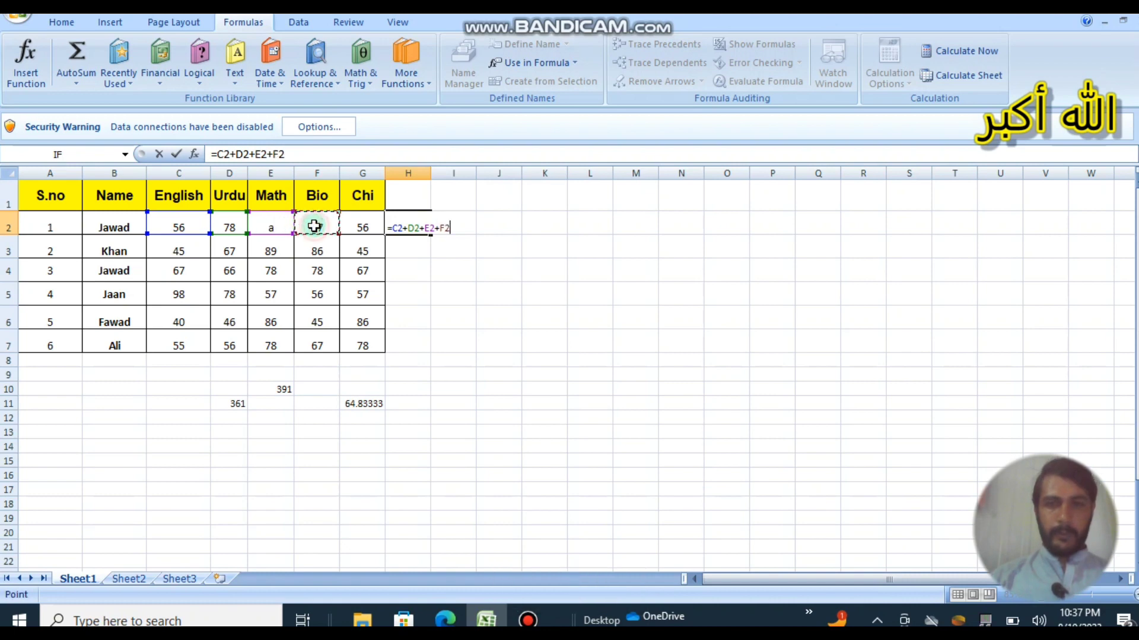
type("+")
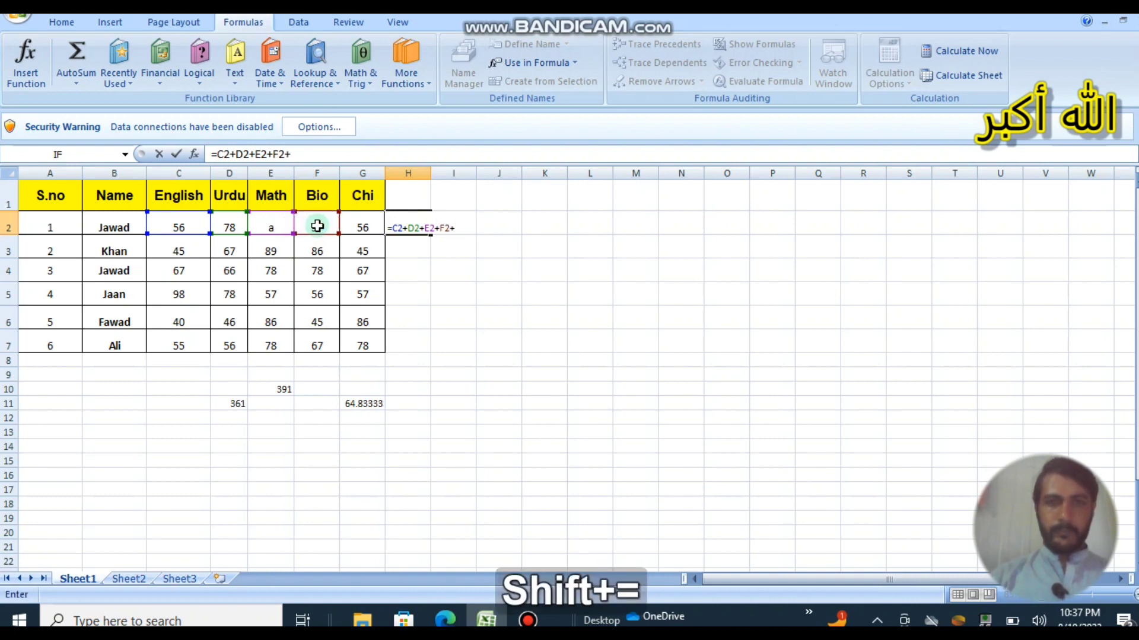
left_click(361, 225)
key("Return")
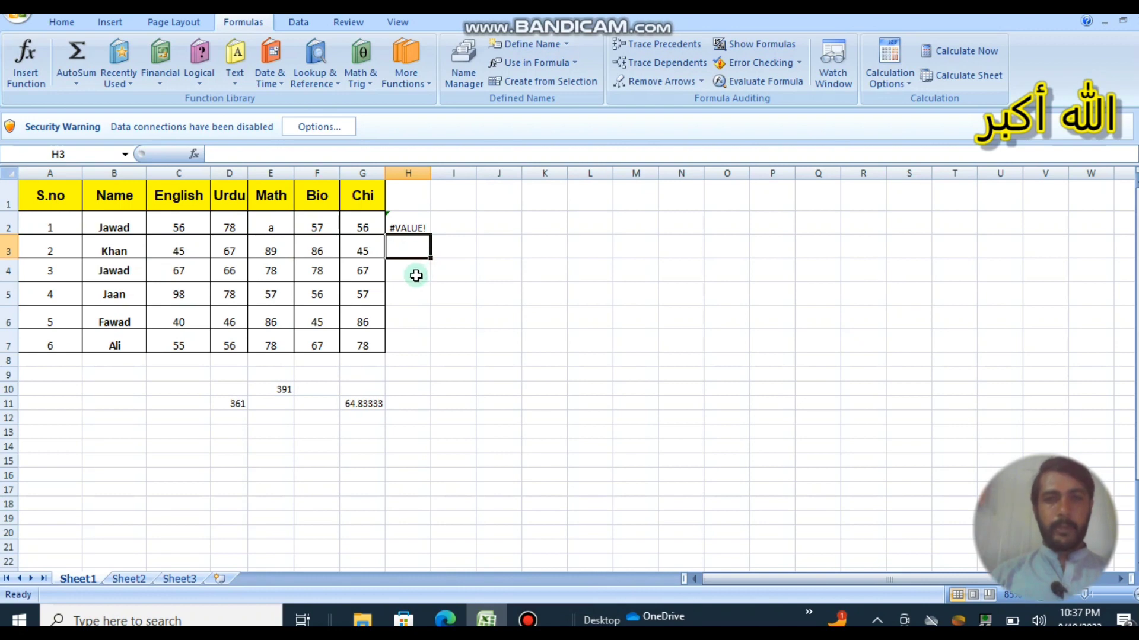
Fill the addition formula from H2 down through H7 to total every student's marks.
left_click(414, 224)
left_click_drag(431, 236, 425, 349)
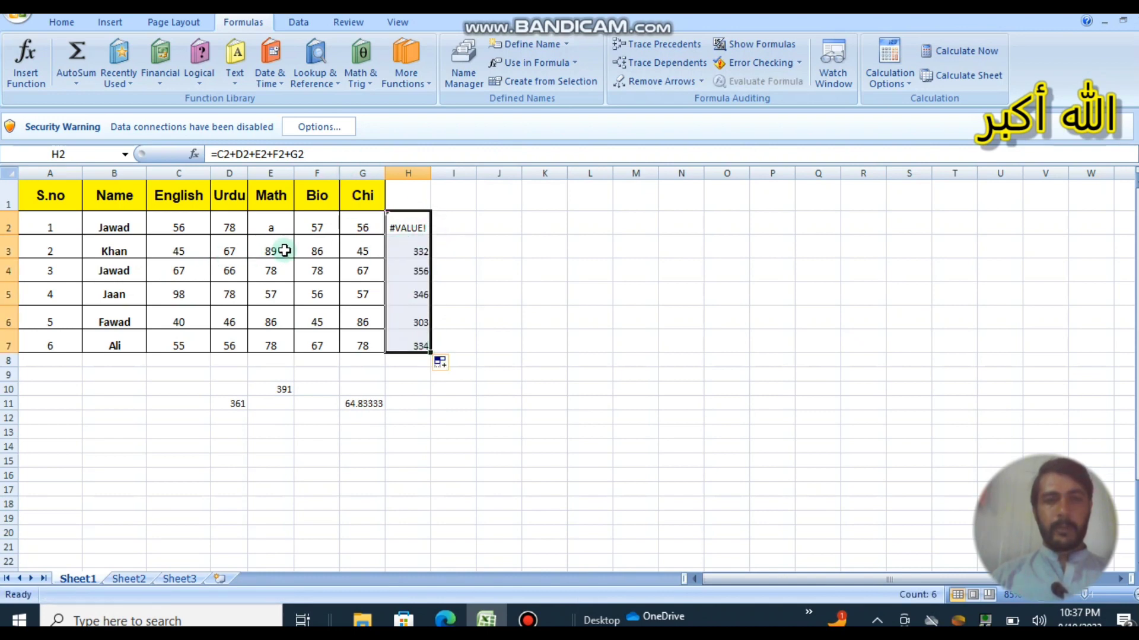
left_click(315, 224)
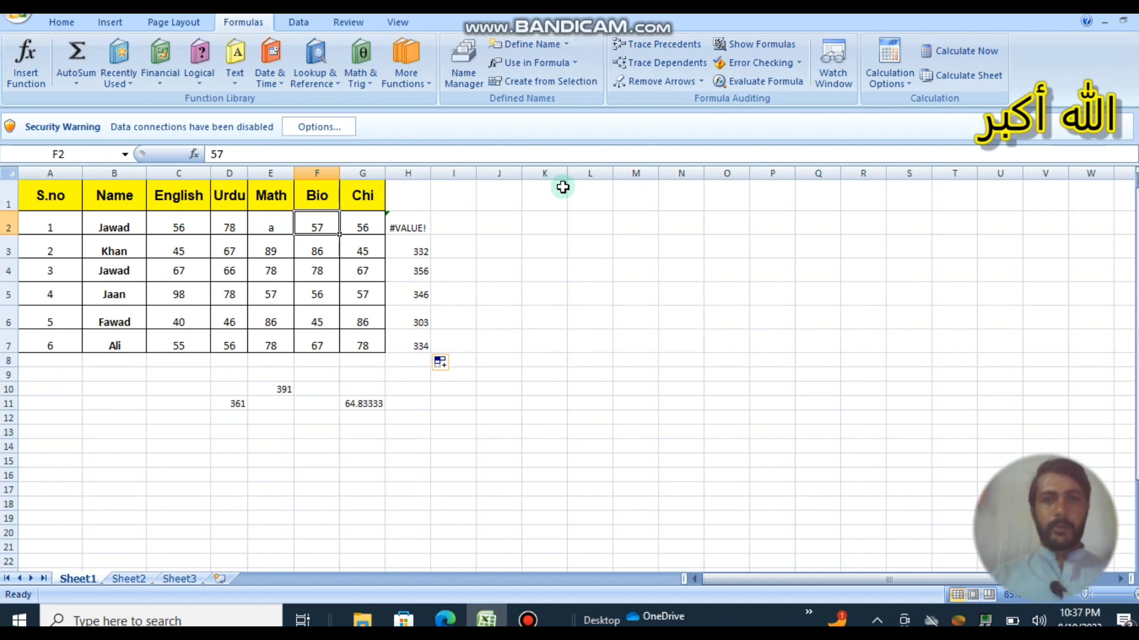
Run Error Checking on cell H2 and examine the calculation steps of its formula, closing both dialogs.
left_click(399, 227)
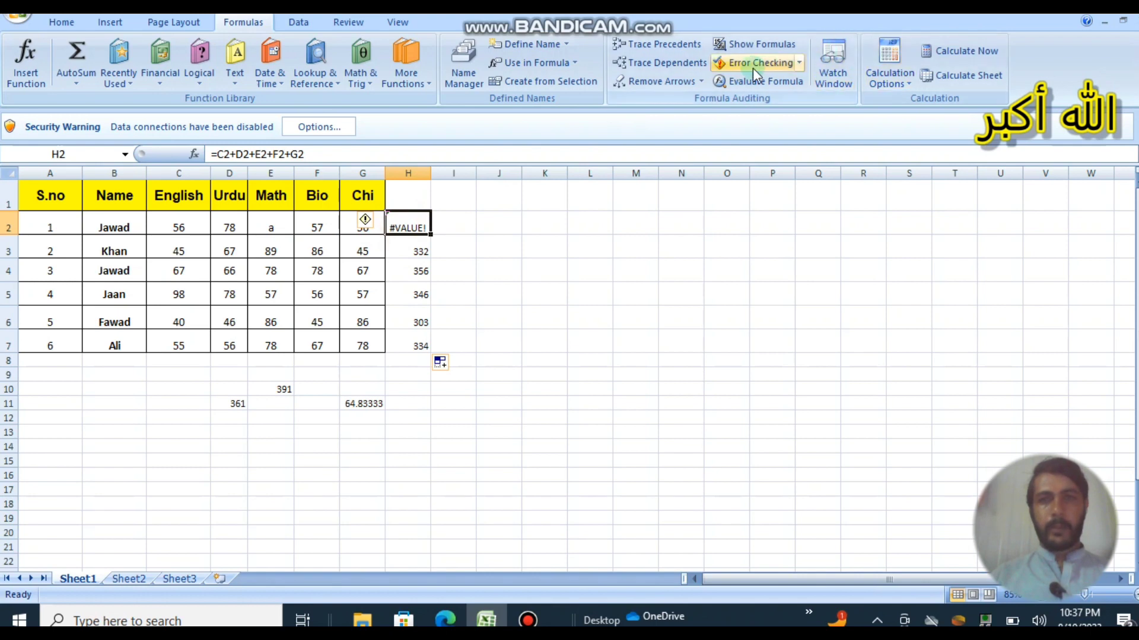
left_click(753, 68)
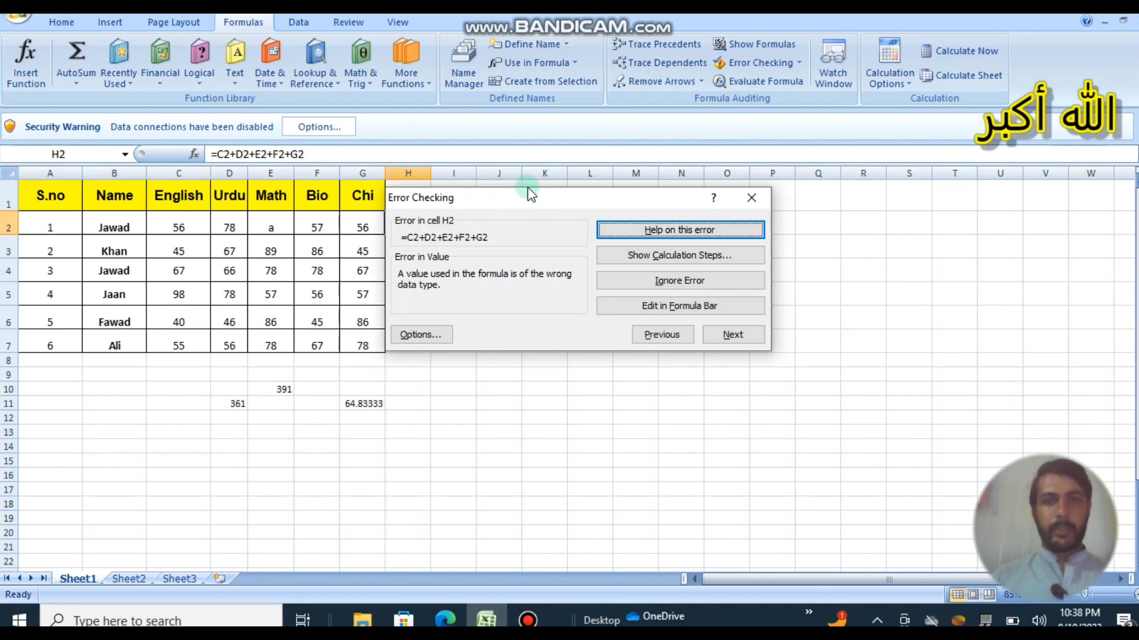
left_click_drag(541, 200, 611, 202)
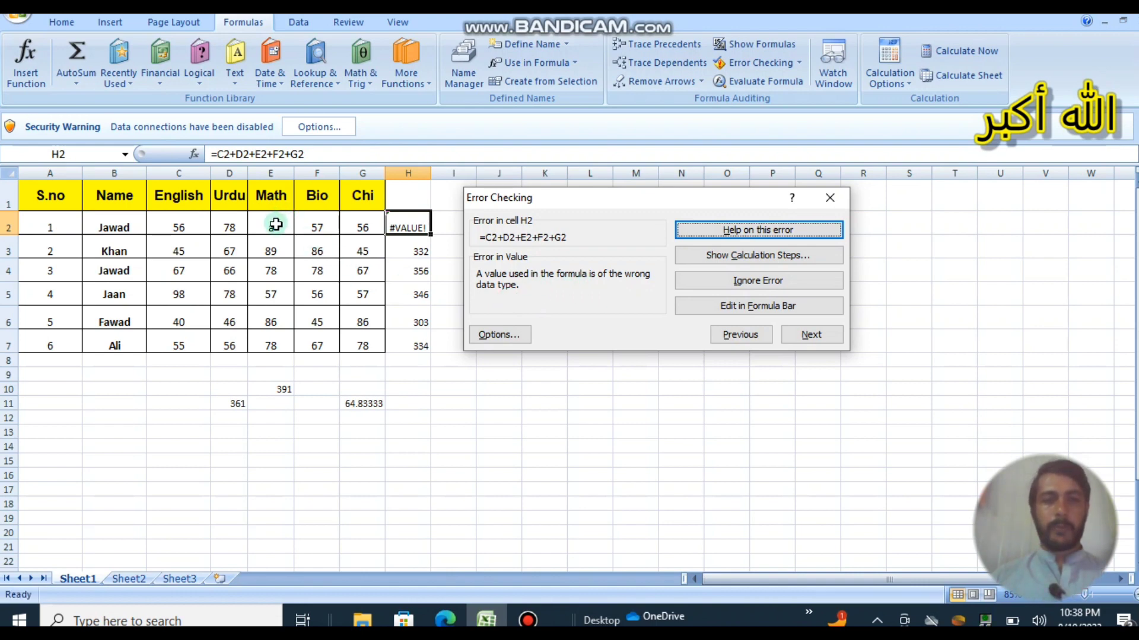
left_click(787, 258)
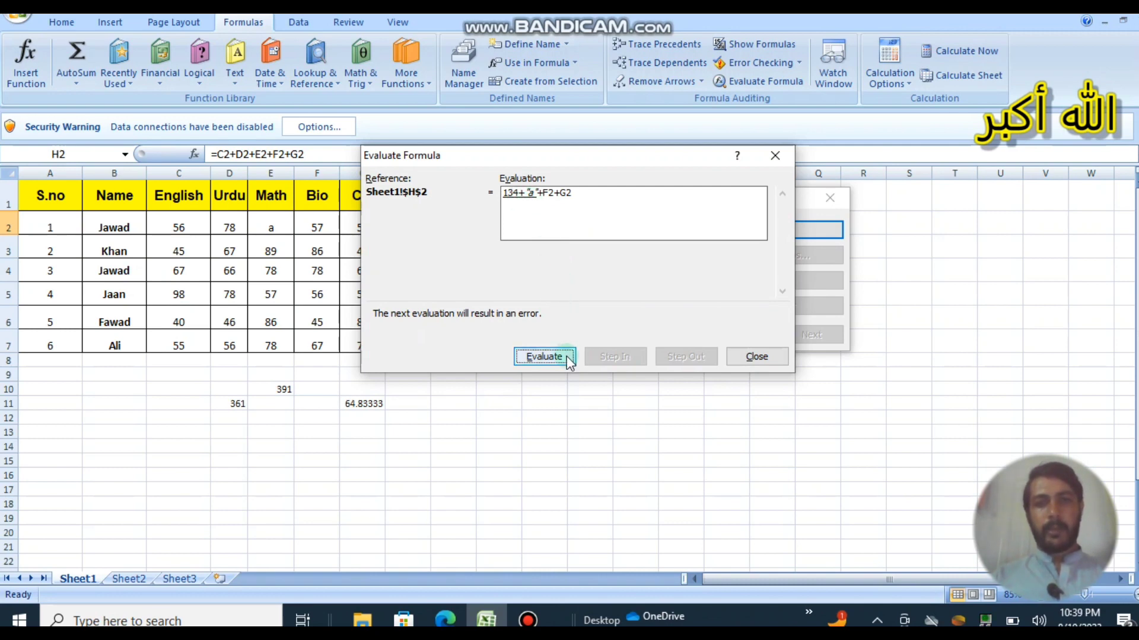
left_click(749, 358)
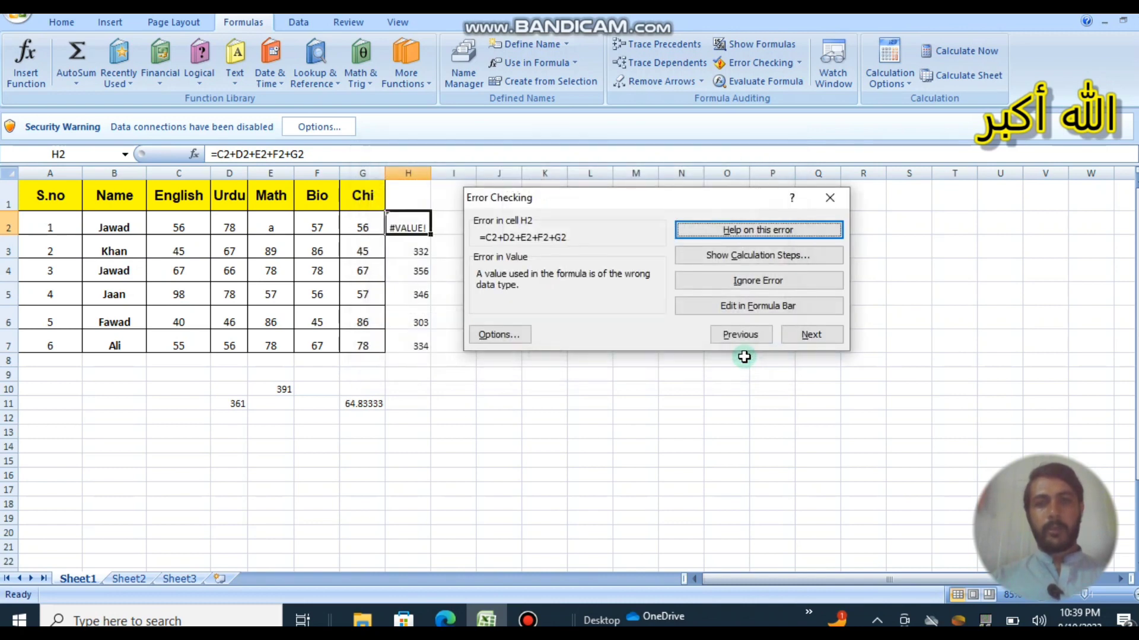
left_click(830, 197)
Try correcting the Math mark in cell E2 to 54, and undo the correction.
left_click(268, 228)
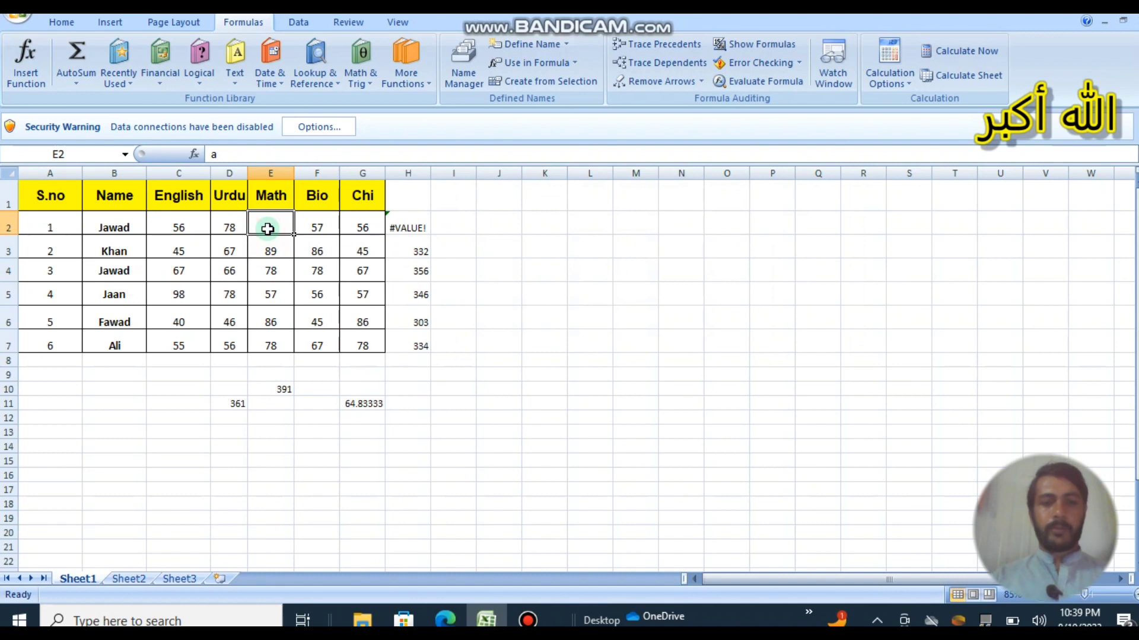
type("54")
key("Return")
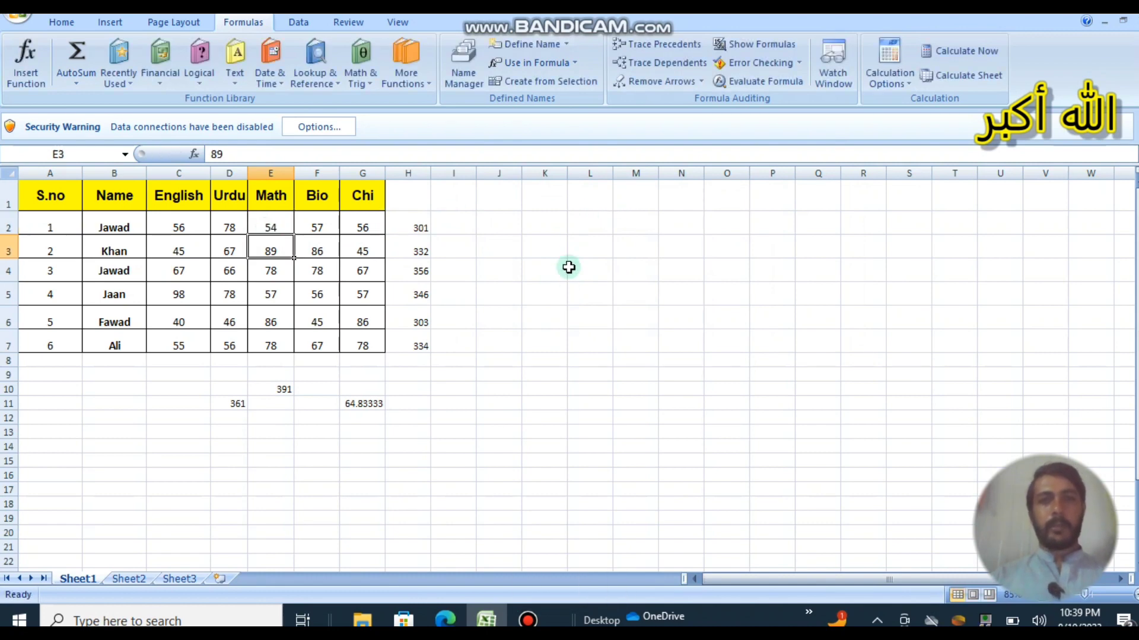
key("ctrl+z")
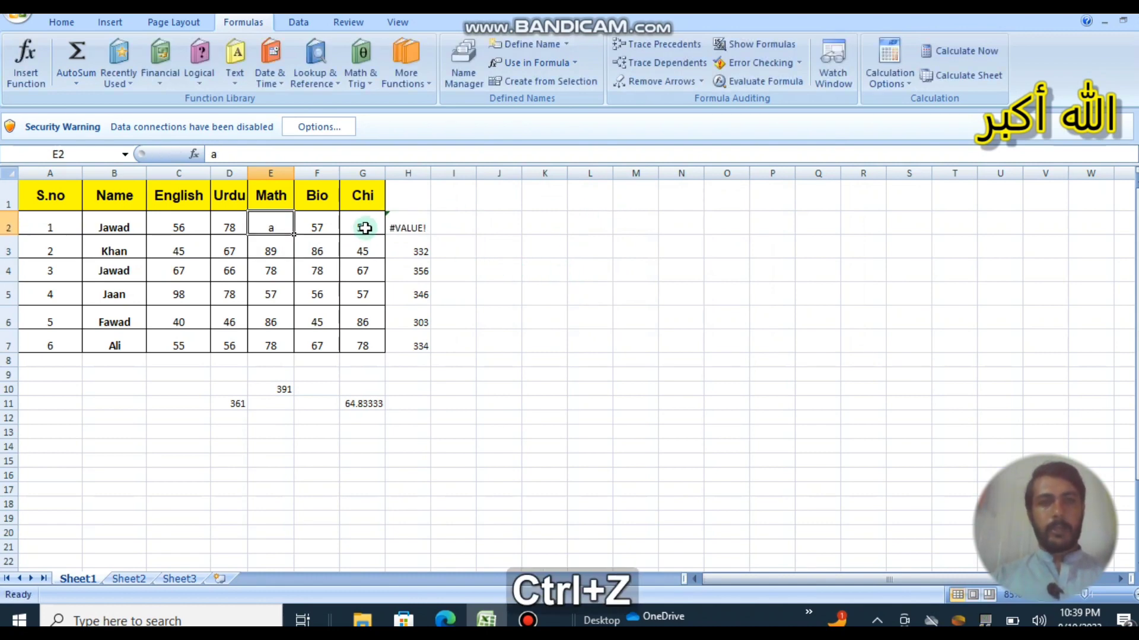
Inspect the formula in cell E10 and the row total formula in cell H3.
left_click(537, 228)
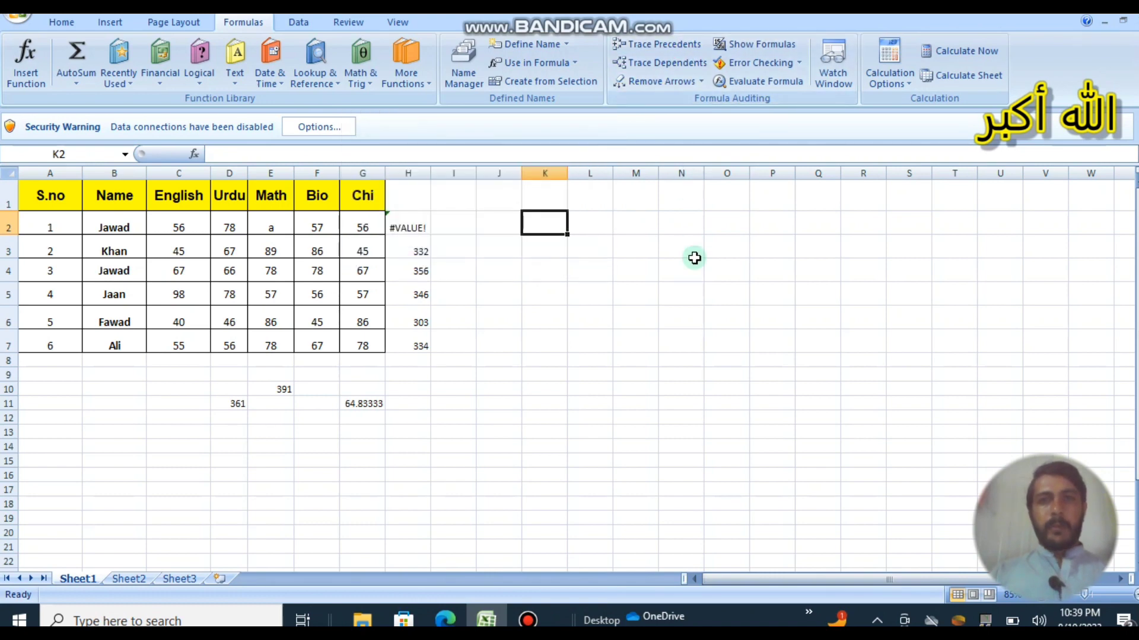
left_click(285, 388)
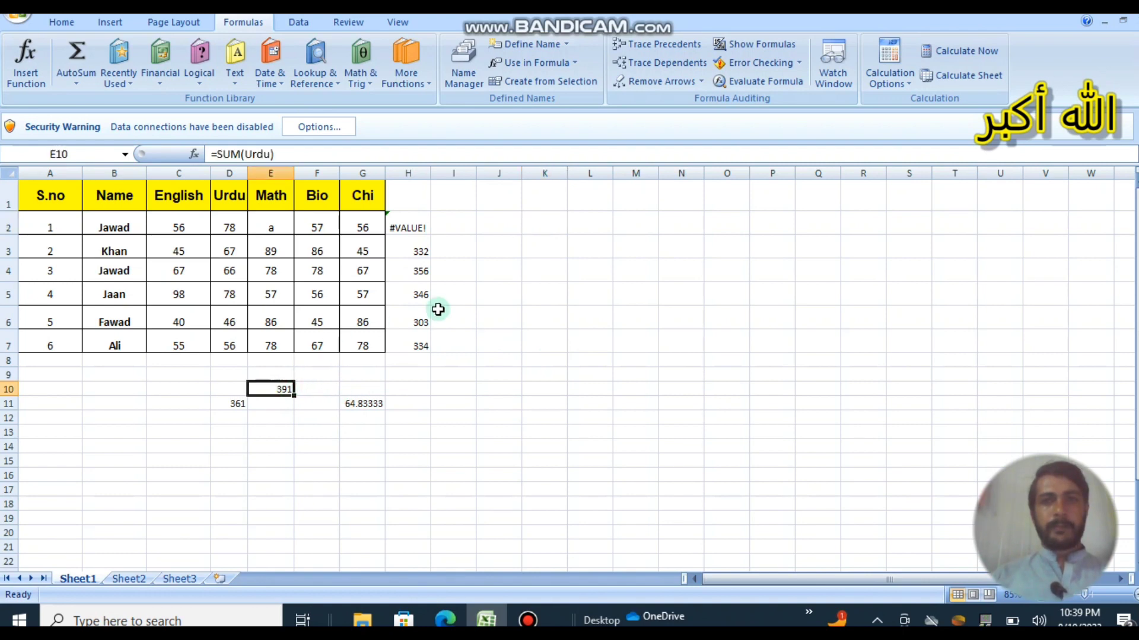
left_click(372, 219)
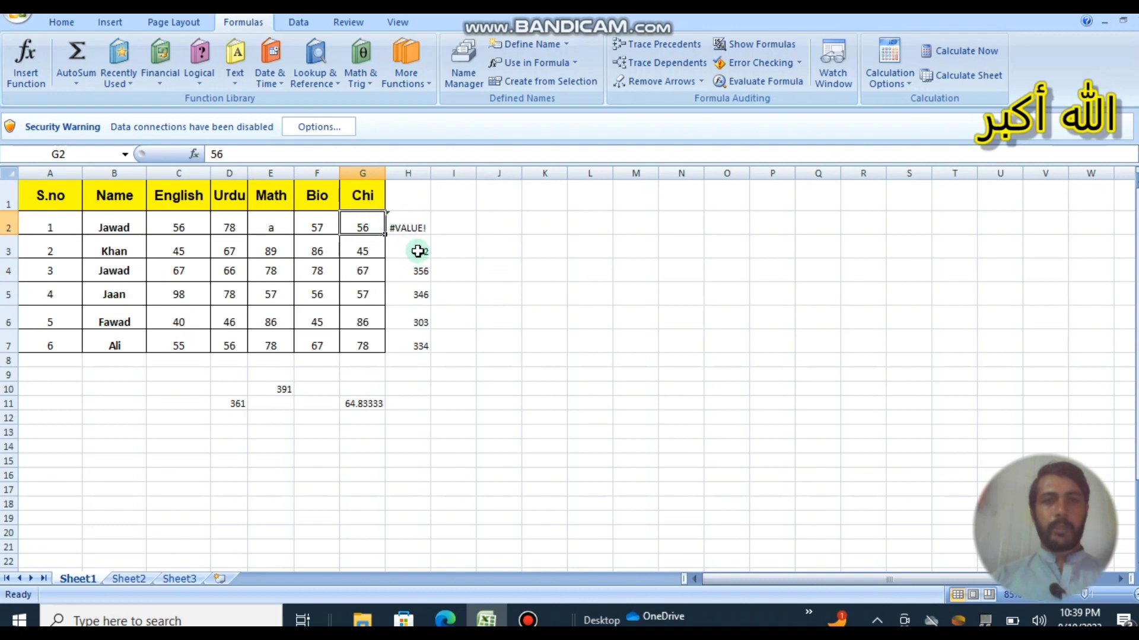
left_click(417, 252)
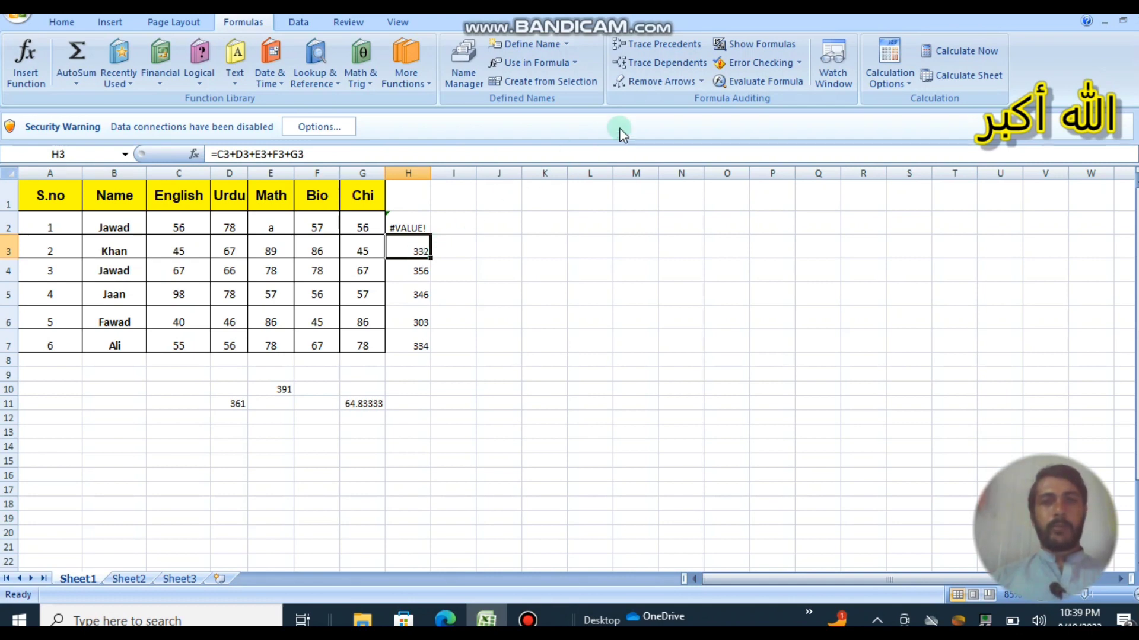
Trace the precedents of the row total in cell H3 and remove the tracer arrows.
left_click(666, 48)
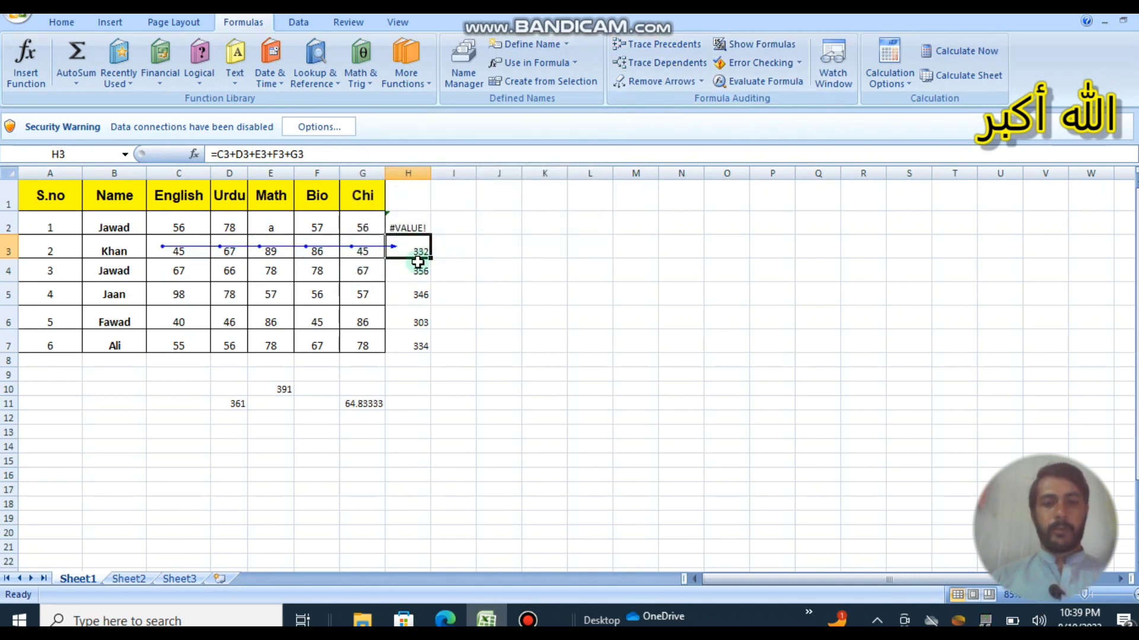
key("ctrl+z")
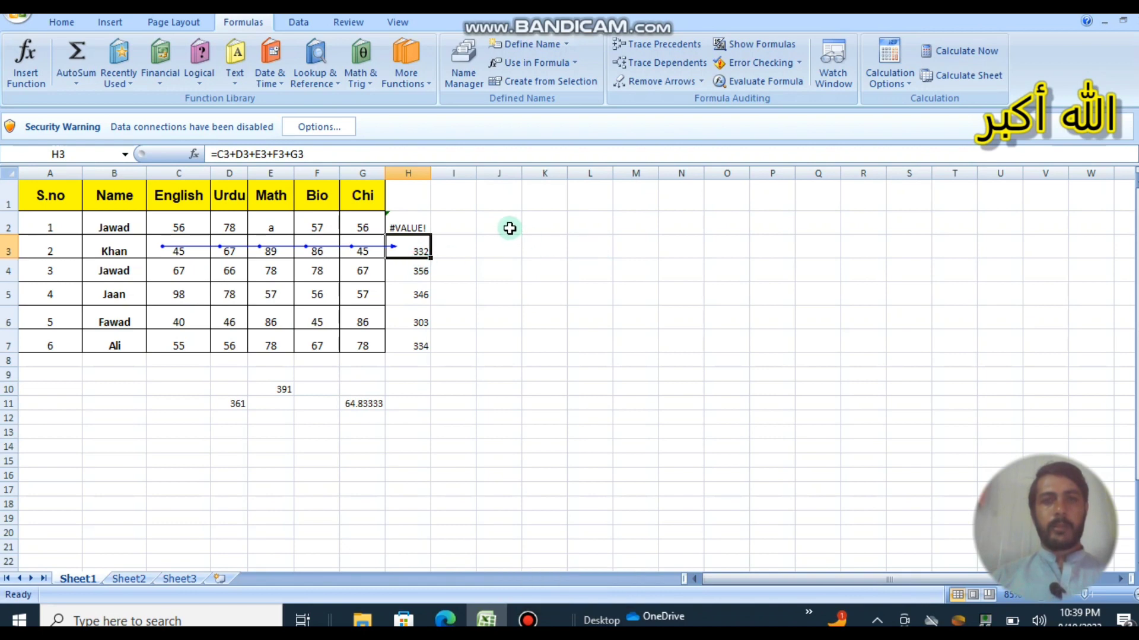
left_click(653, 80)
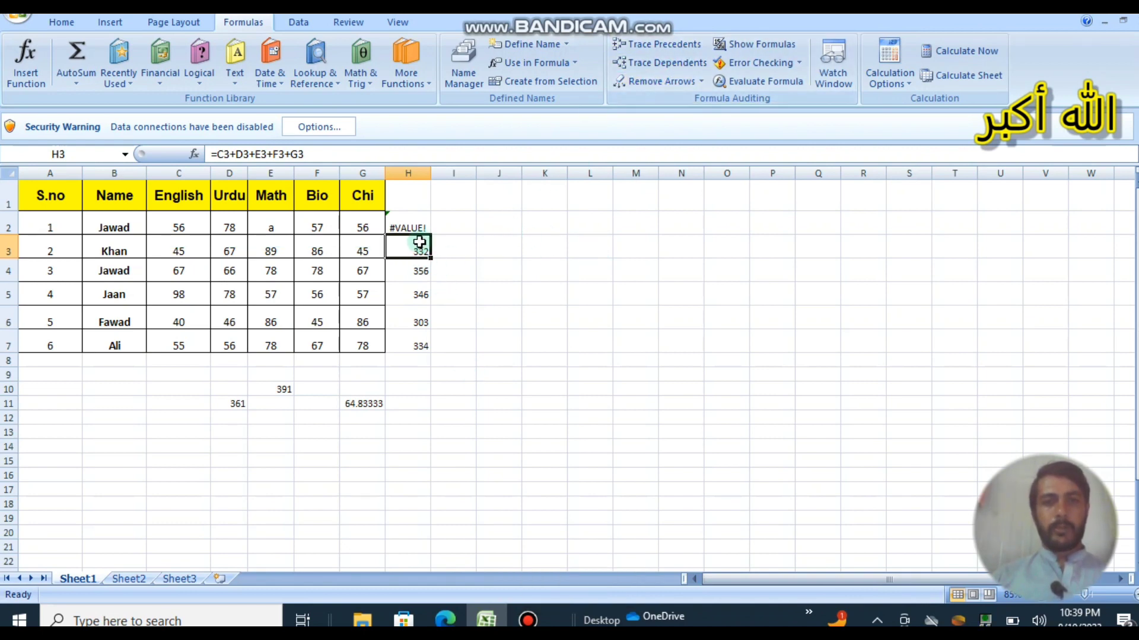
left_click_drag(420, 242, 350, 220)
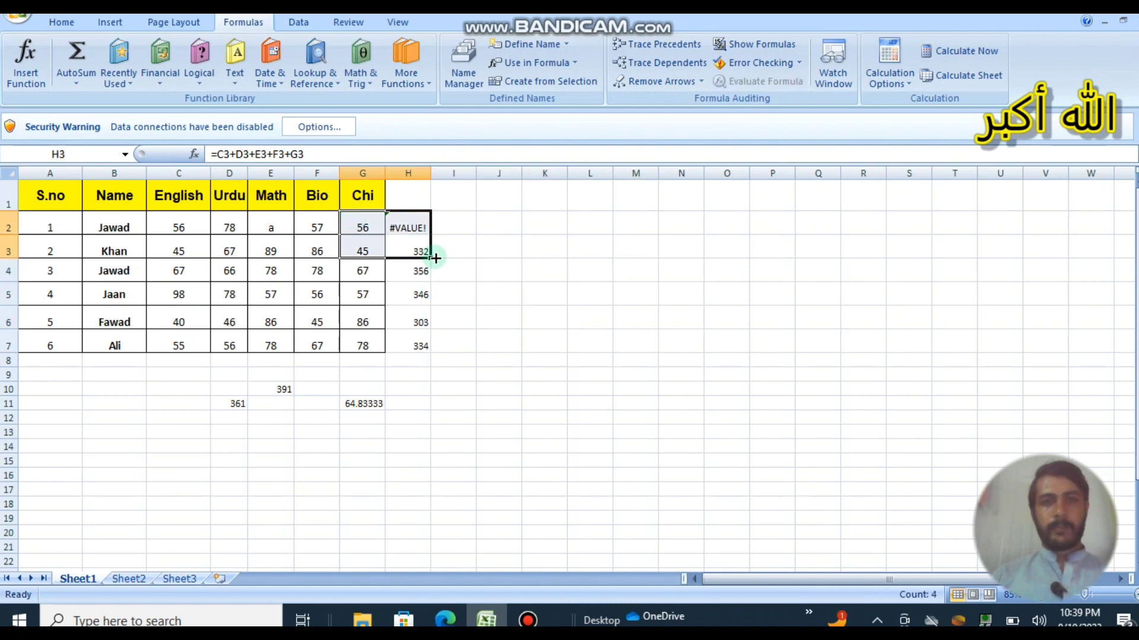
mouse_move(420, 247)
left_mouse_down()
mouse_move(490, 264)
mouse_move(410, 243)
left_mouse_up()
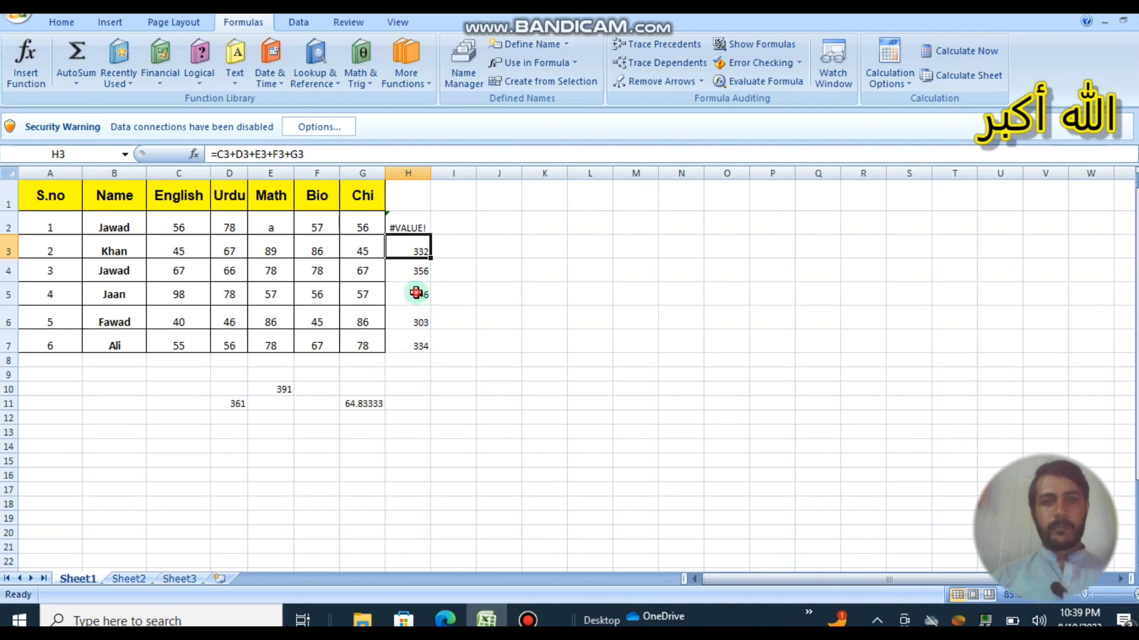
mouse_move(422, 293)
left_mouse_down()
mouse_move(506, 320)
mouse_move(420, 293)
left_mouse_up()
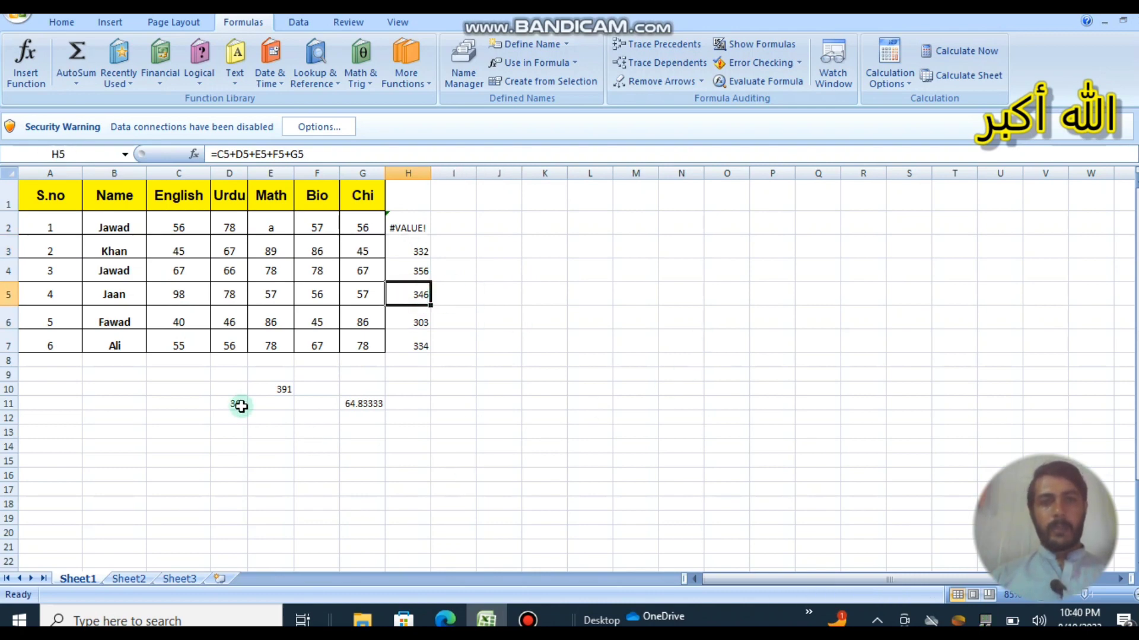
Trace the precedents of the Urdu sum in cell E10 and clear the arrow.
left_click(280, 389)
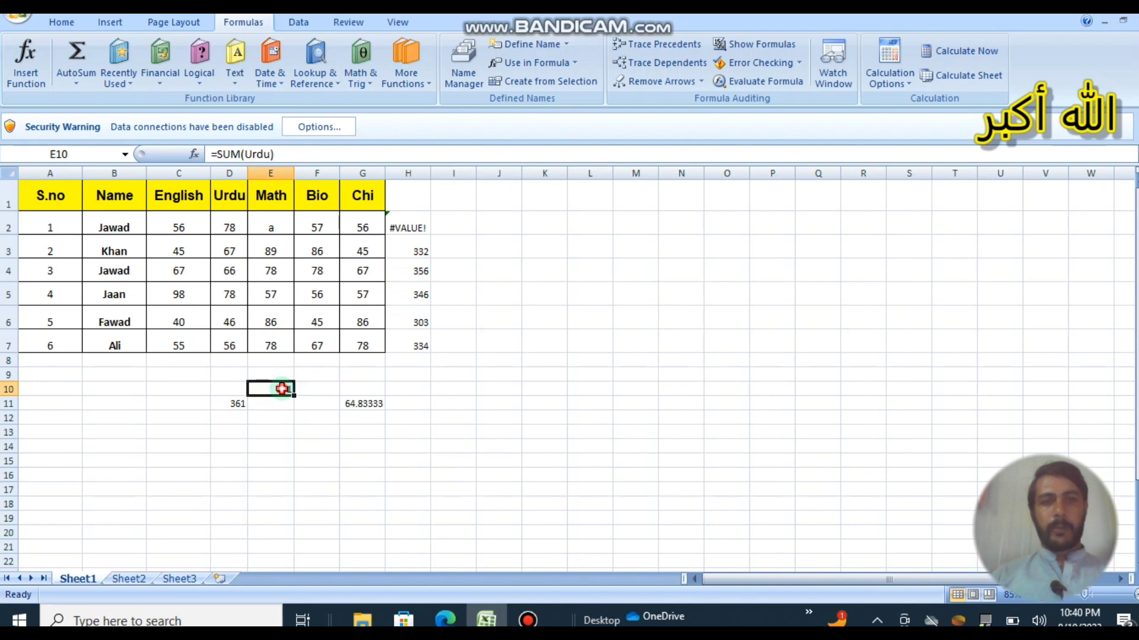
left_click(670, 45)
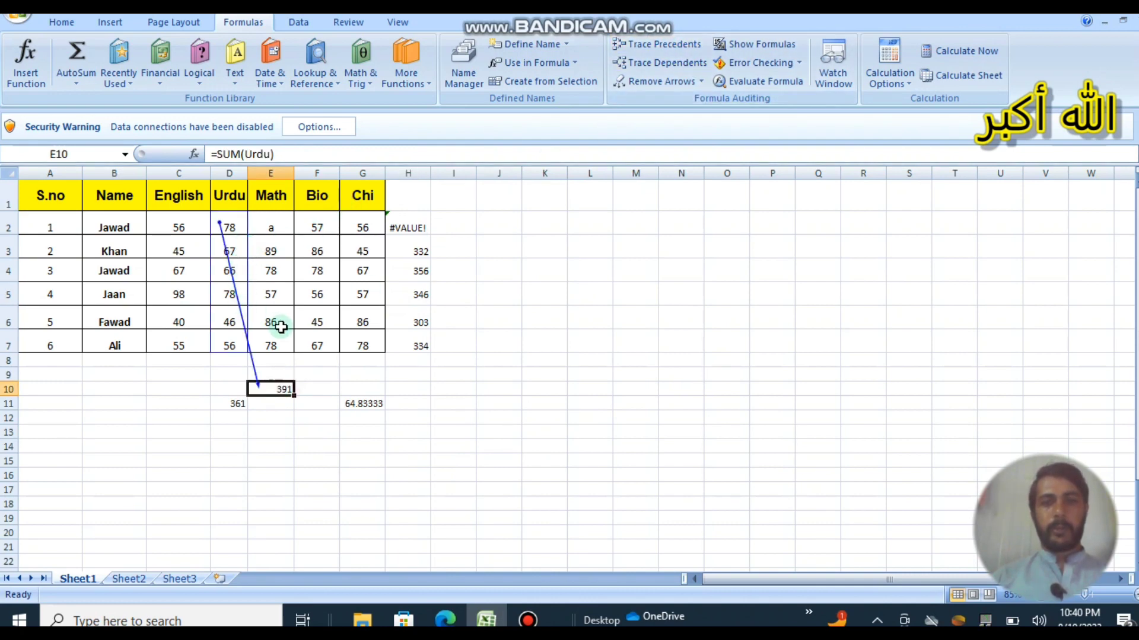
left_click(661, 83)
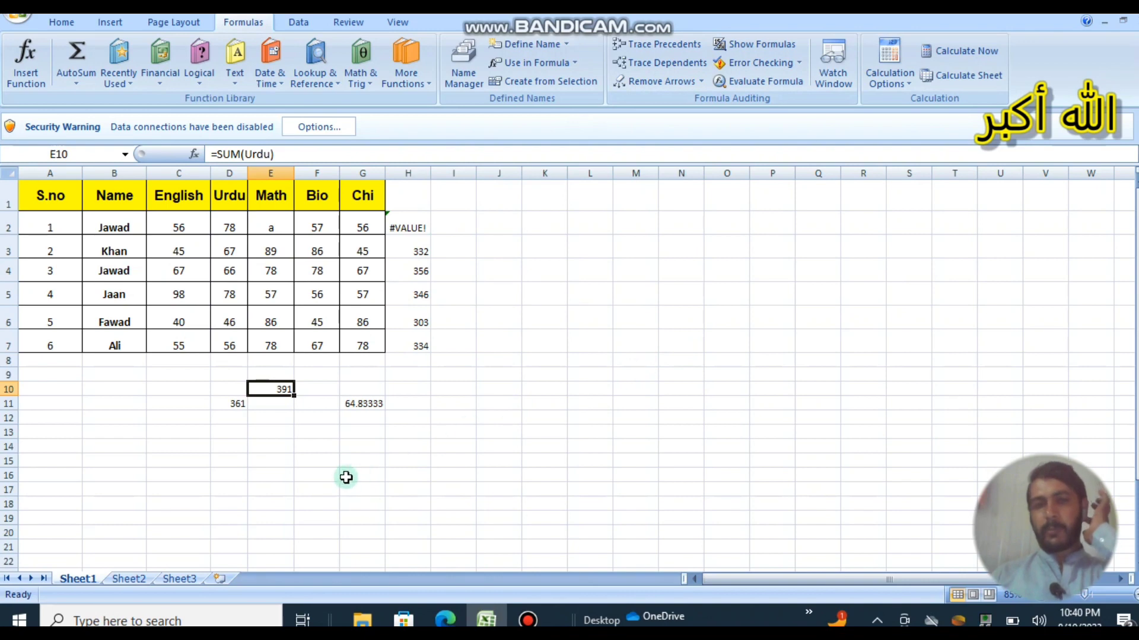
Enter the formula =SUM(D3,F4,G7) in cell F15 to add three scattered marks.
left_click(337, 459)
type("=")
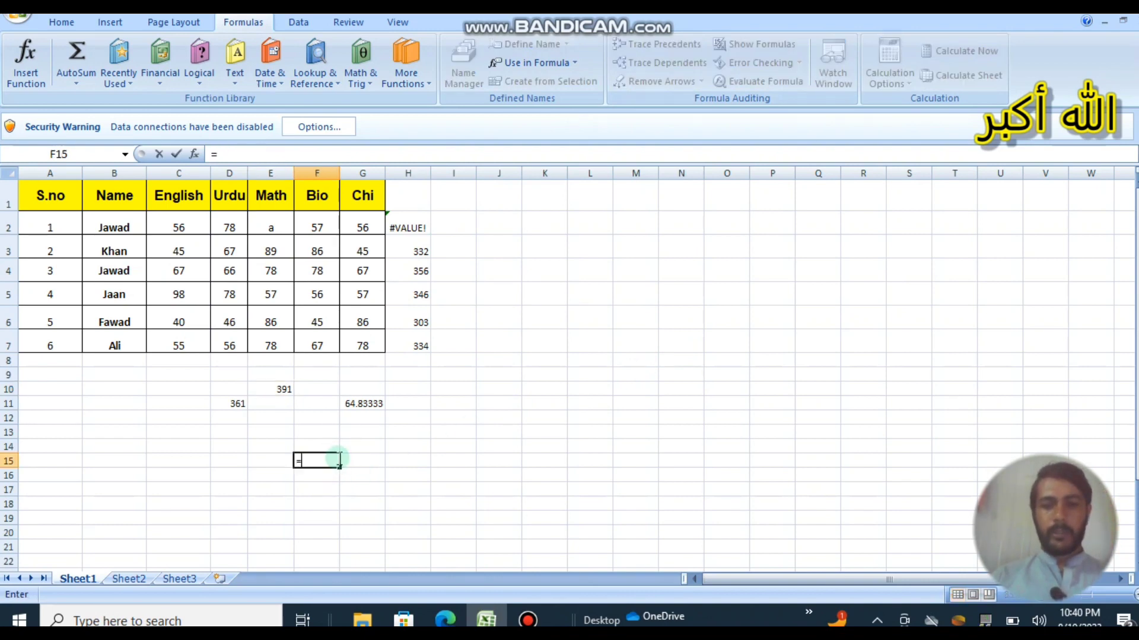
type("sum(")
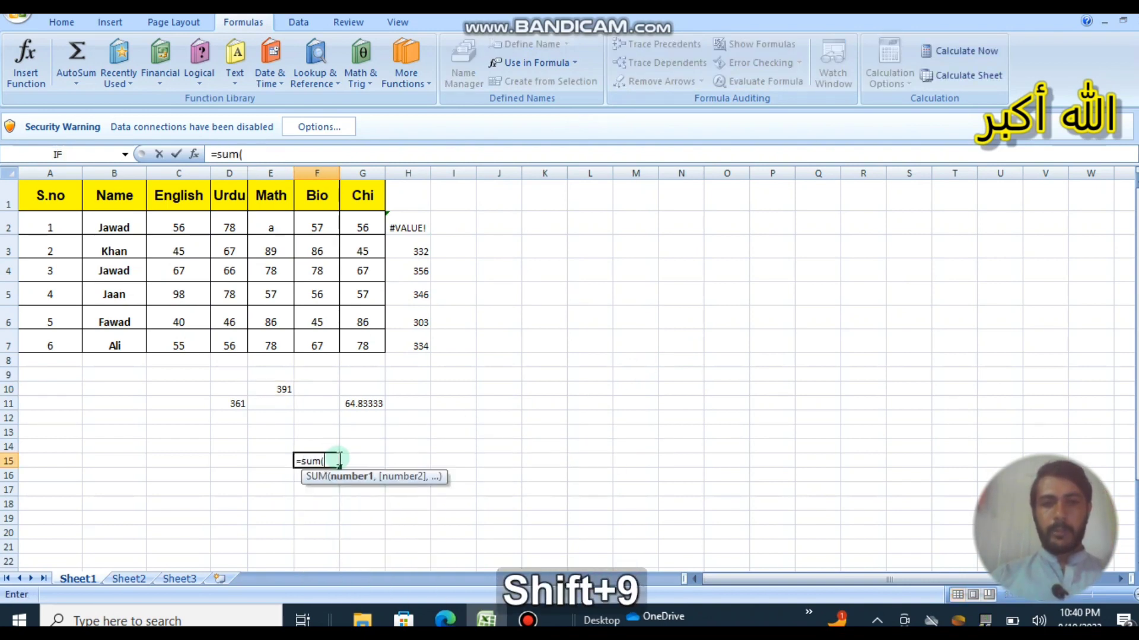
left_click(236, 246)
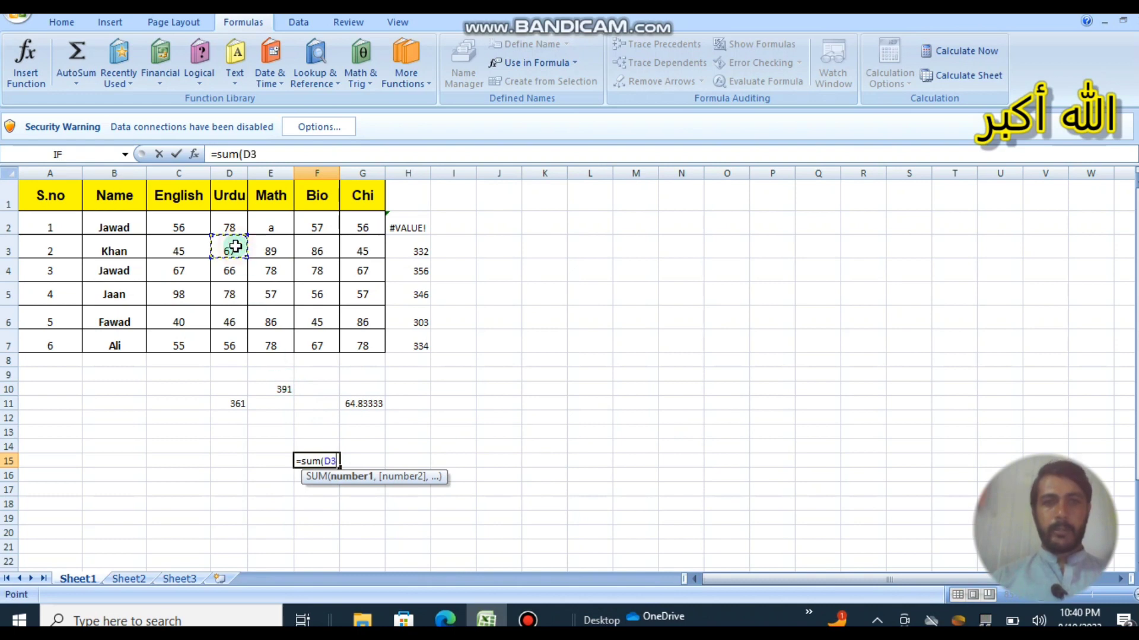
type(",")
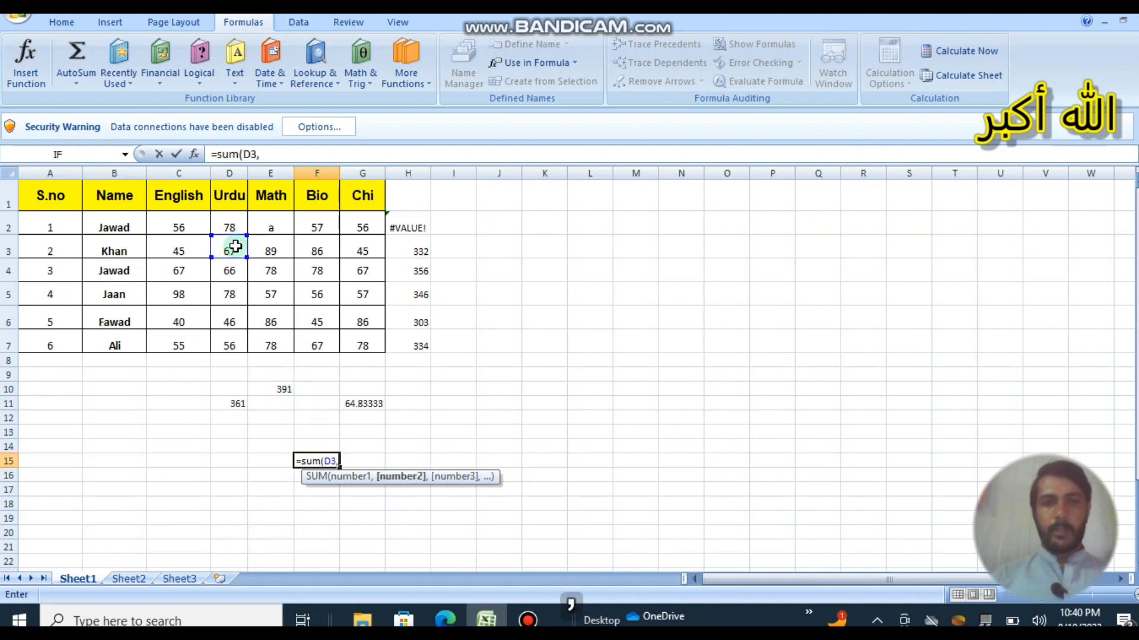
left_click(308, 271)
type(",")
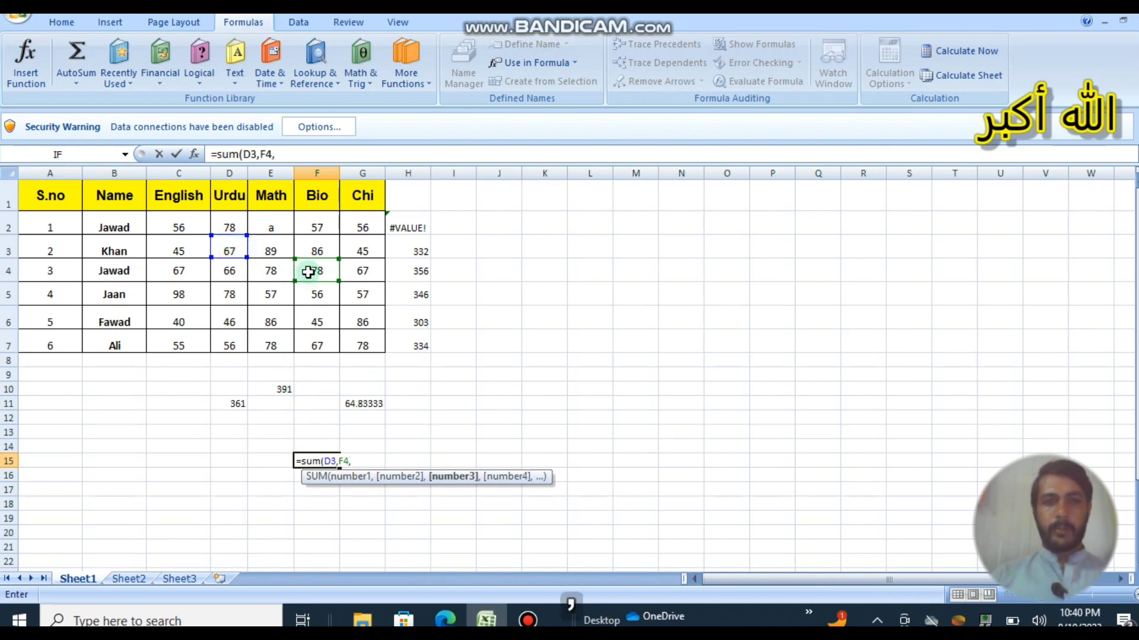
left_click(365, 338)
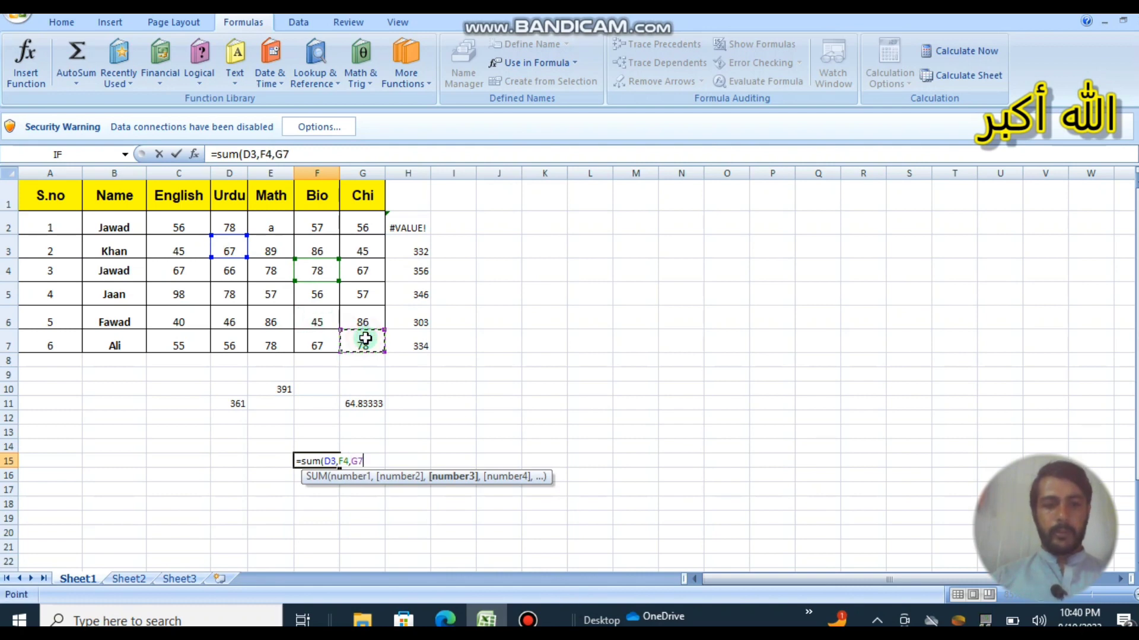
type(")")
key("Return")
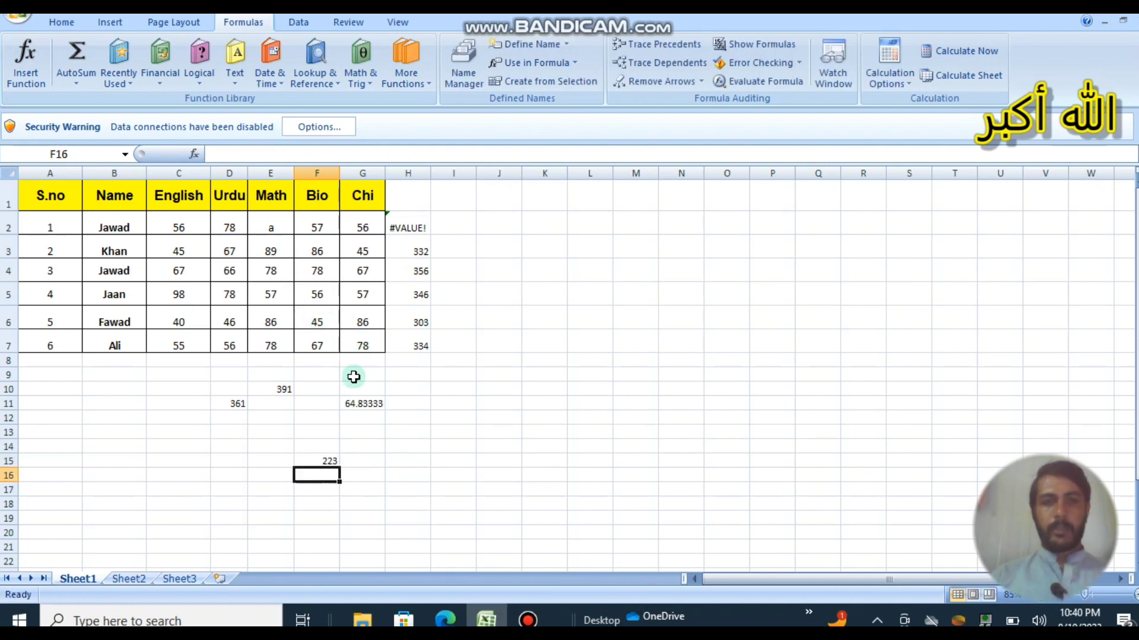
Trace the precedents of the SUM formula in cell F15 and remove the arrows.
left_click(316, 461)
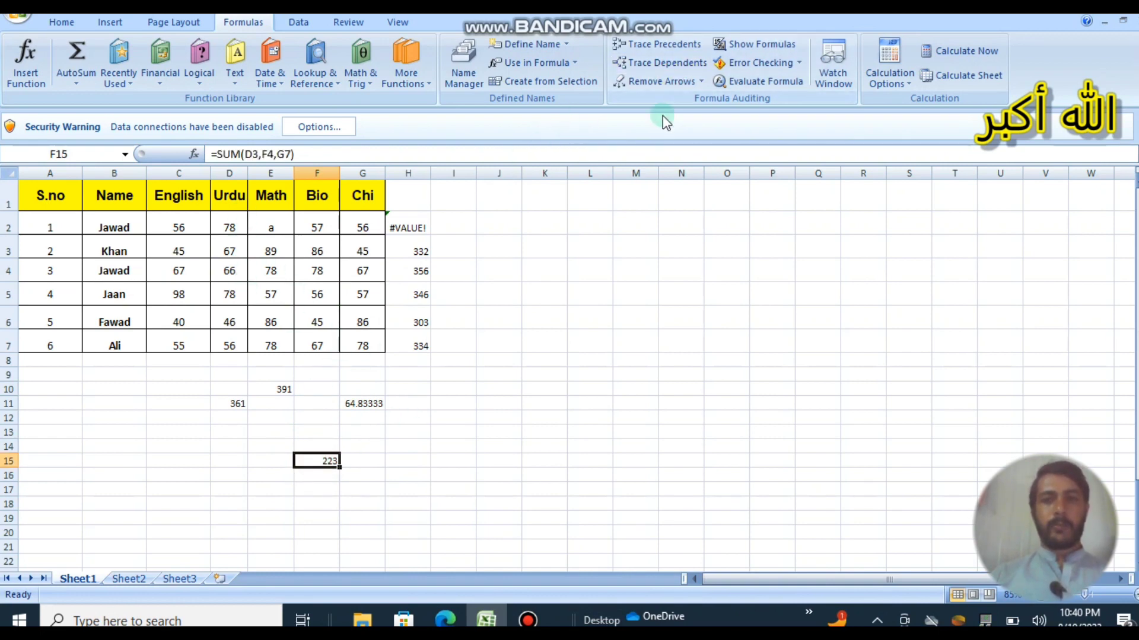
left_click(666, 45)
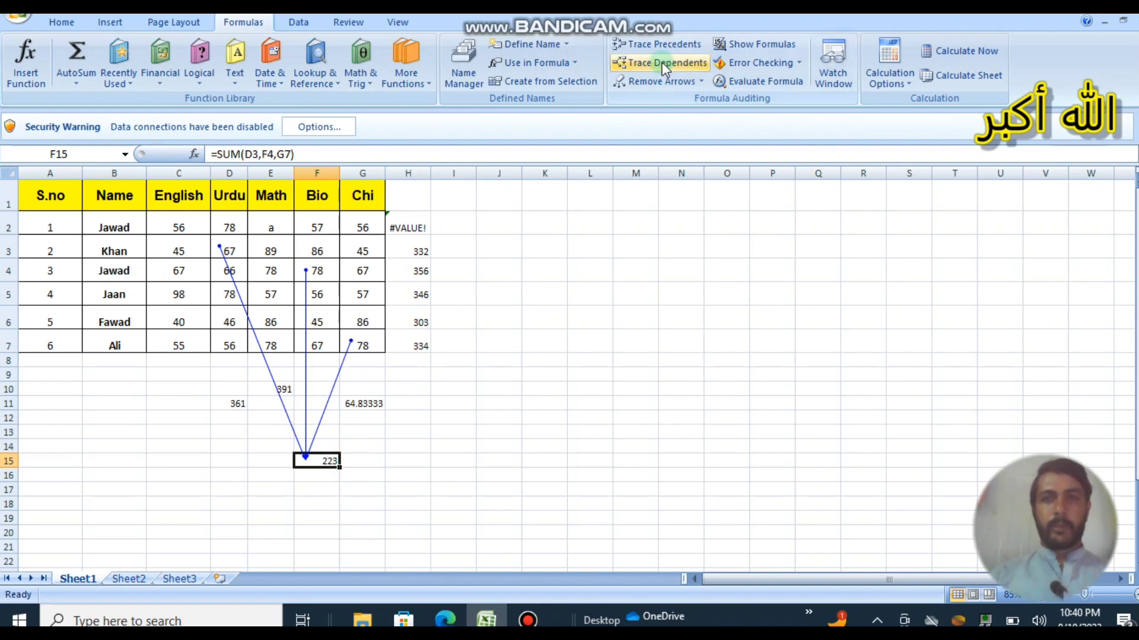
left_click(659, 80)
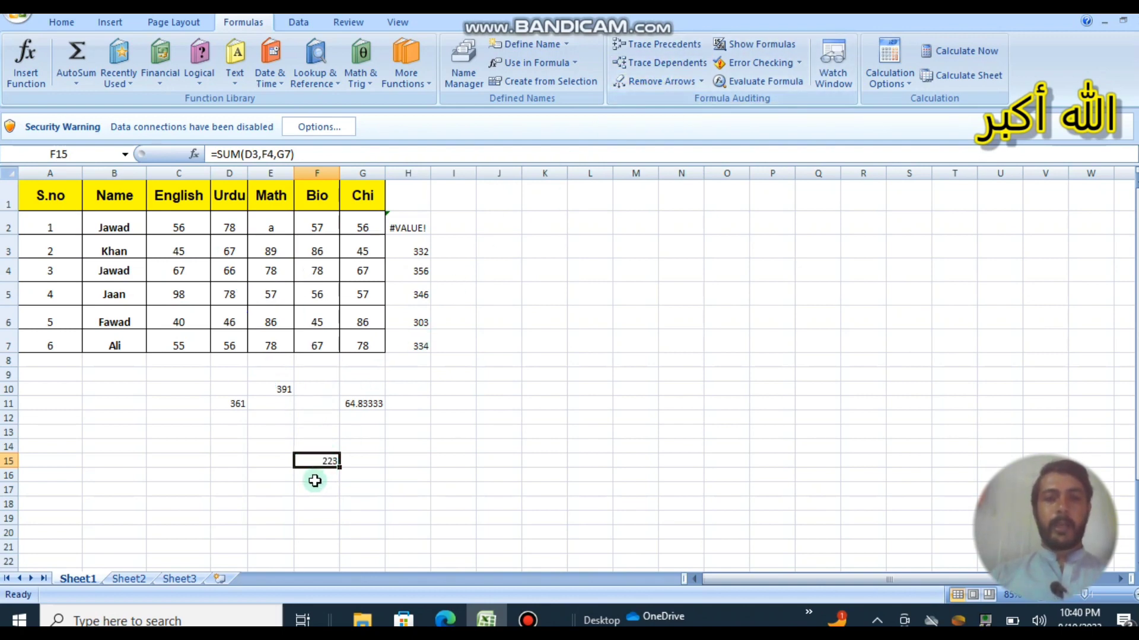
Trace the dependents of the marks in cells G7, D4 and C6, and remove all the arrows.
left_click(362, 336)
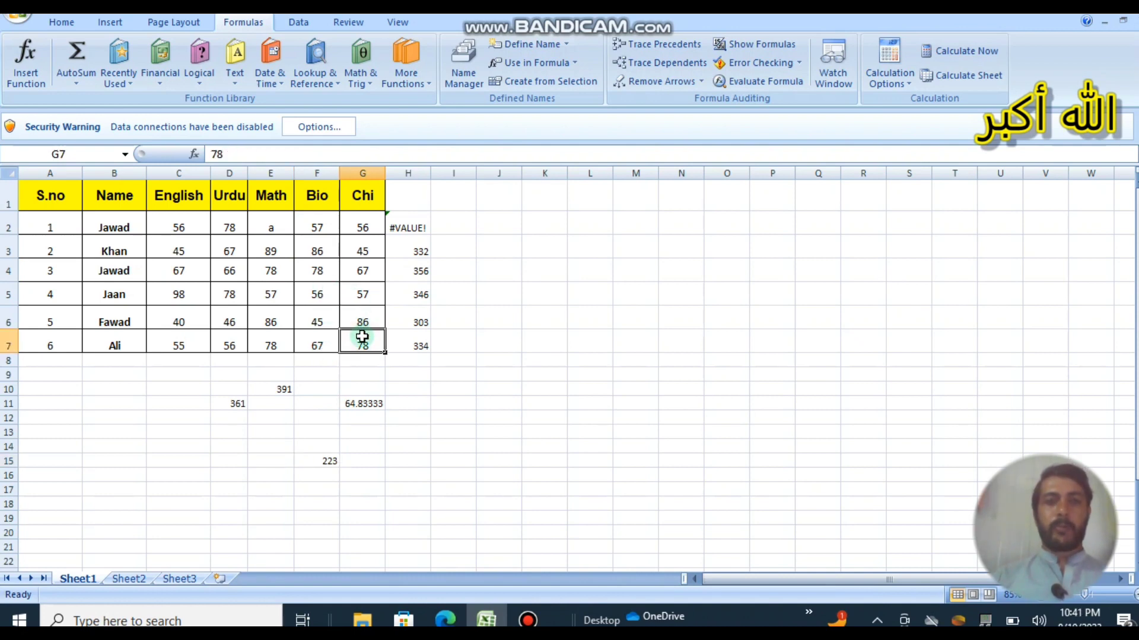
left_click(676, 66)
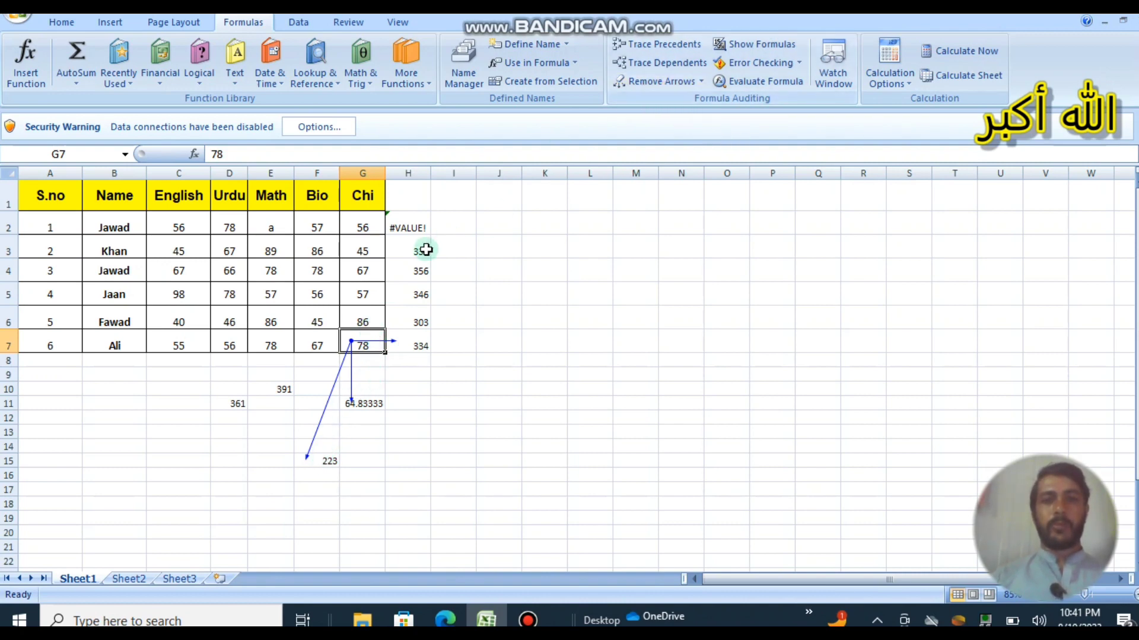
left_click(228, 271)
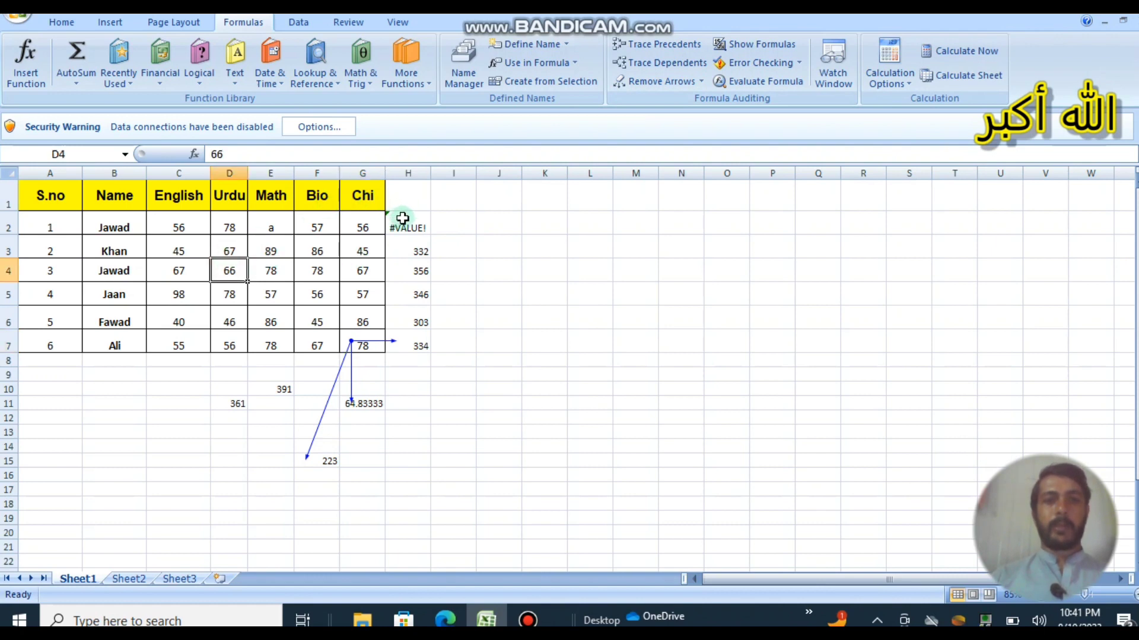
left_click(667, 63)
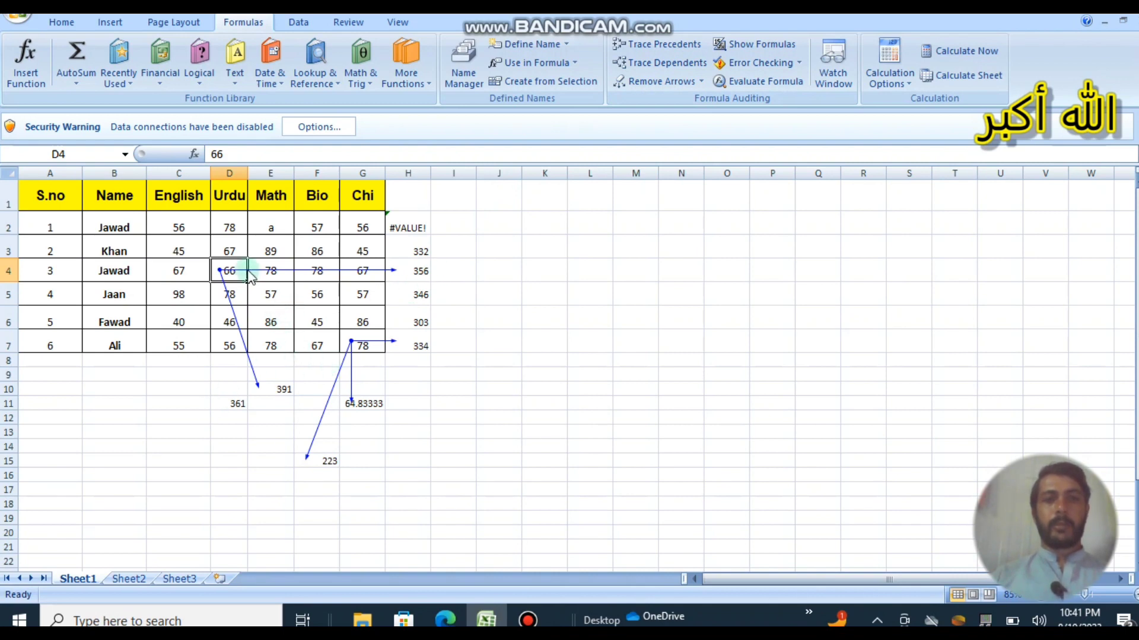
left_click(180, 322)
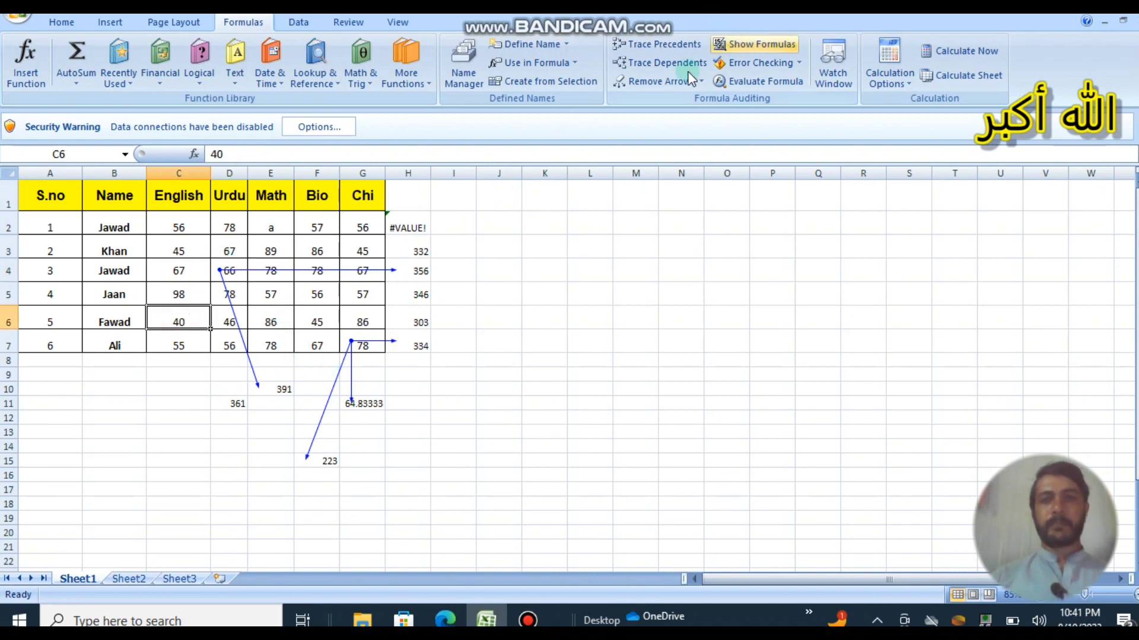
left_click(666, 64)
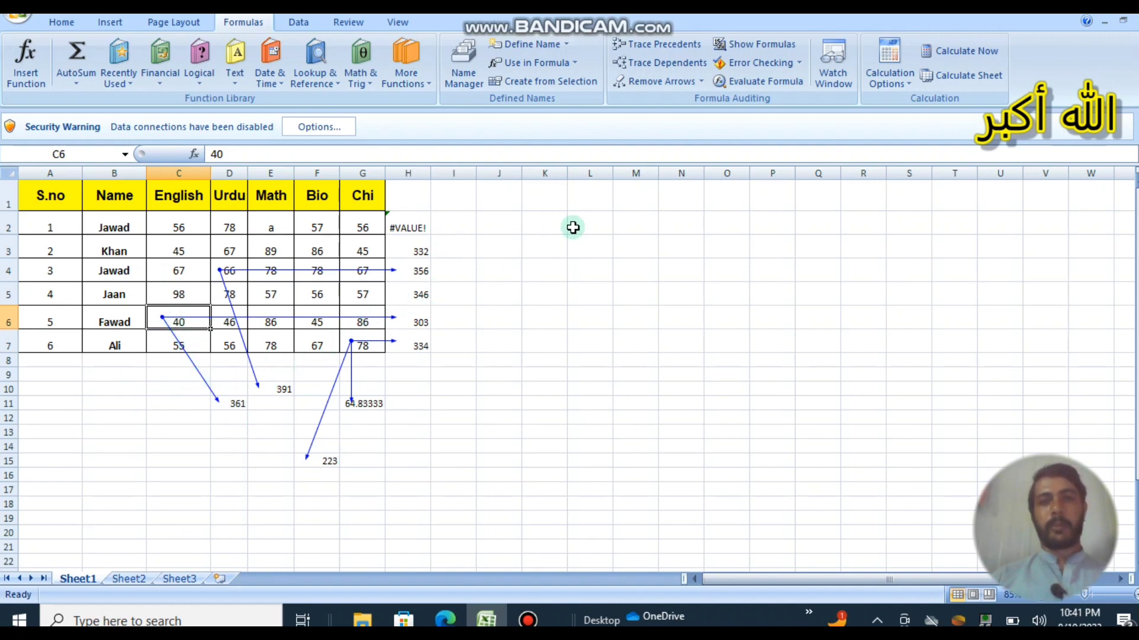
left_click(661, 81)
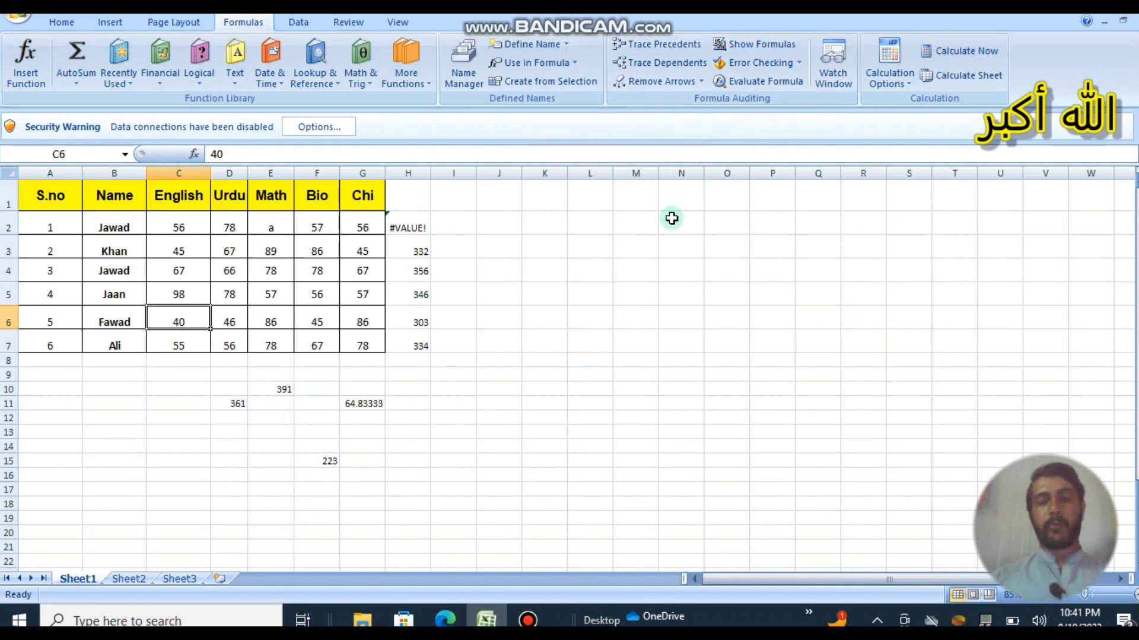
Show the sheet's formulas in place of their results, and switch back to displaying the values.
left_click(772, 45)
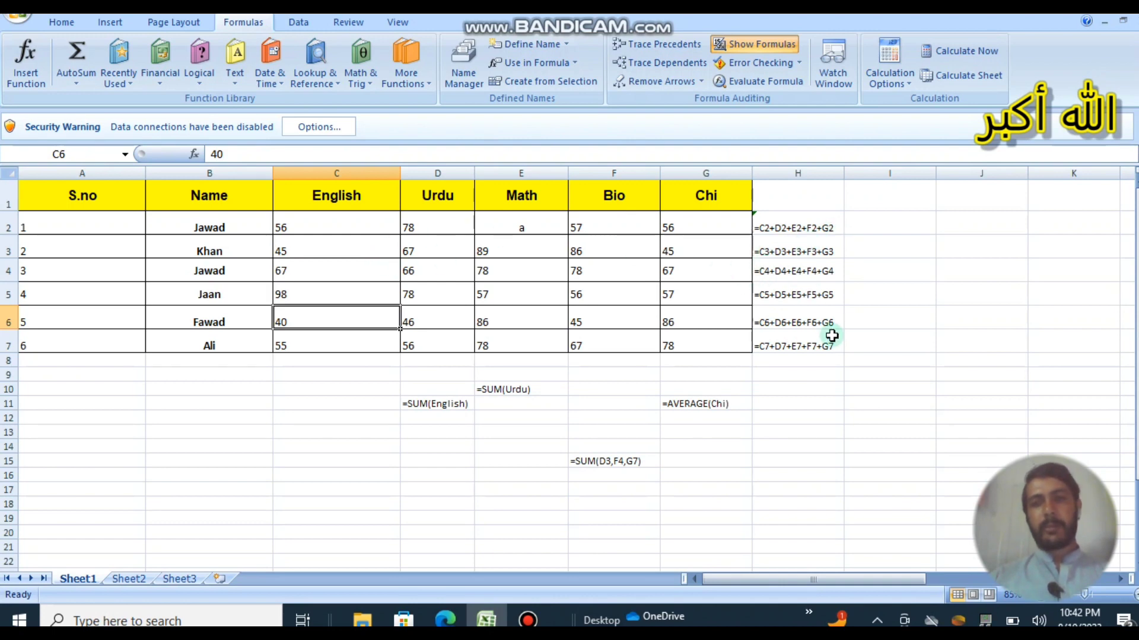
left_click(737, 39)
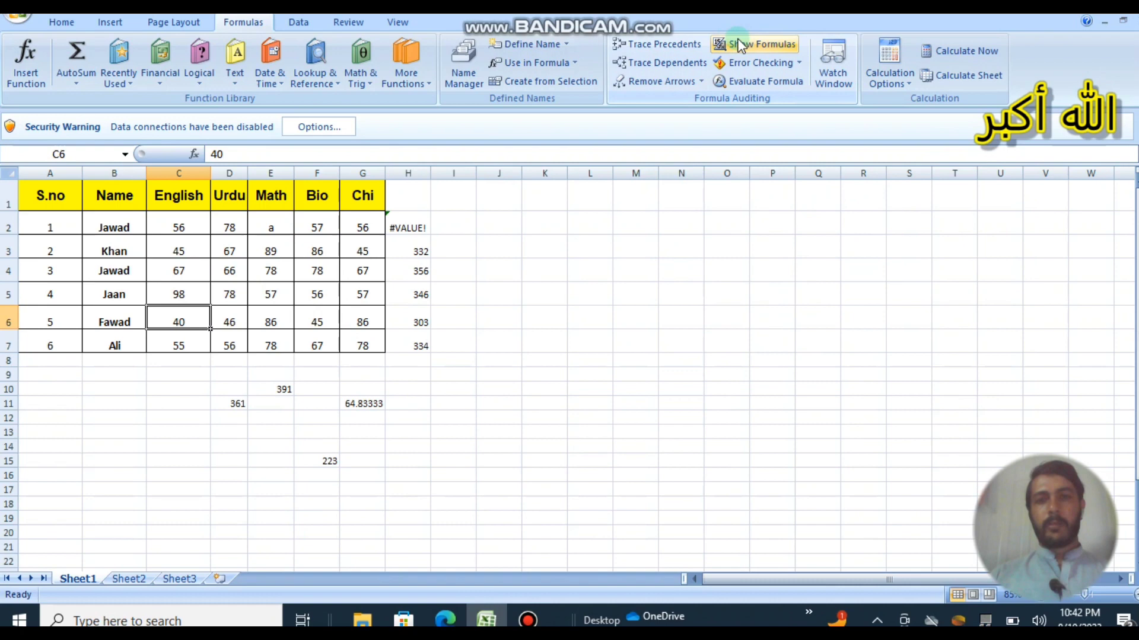
left_click(498, 408)
left_click(475, 262)
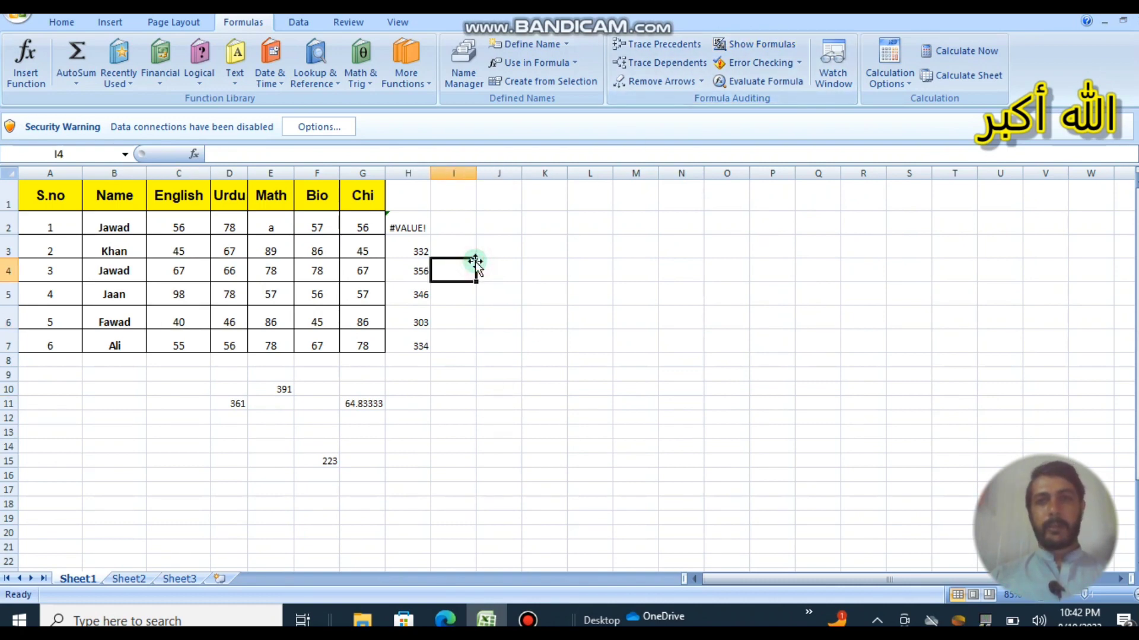
Evaluate the addition formula in cell H2 step by step up to the Math mark with Evaluate Formula, and close the evaluation.
left_click(408, 228)
left_click(783, 78)
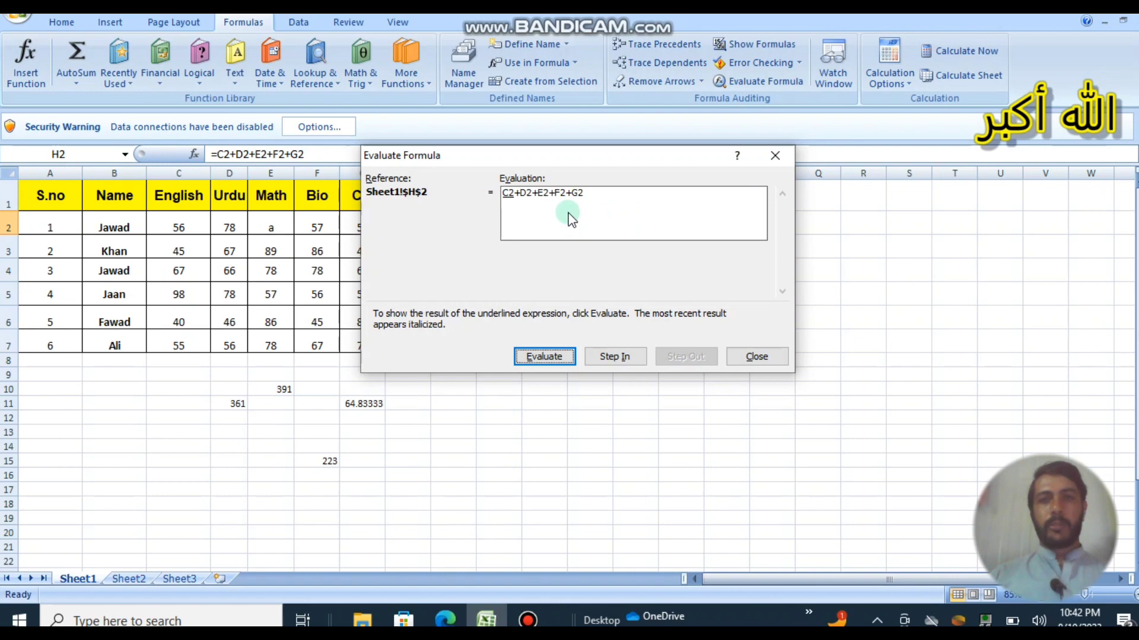
left_click(775, 156)
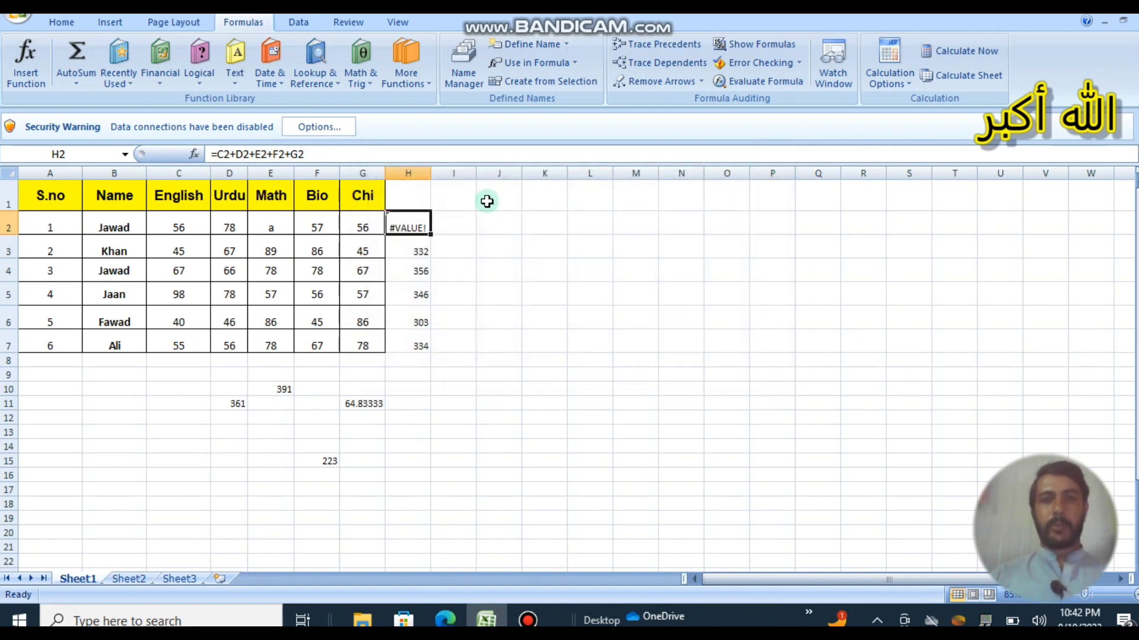
left_click(775, 81)
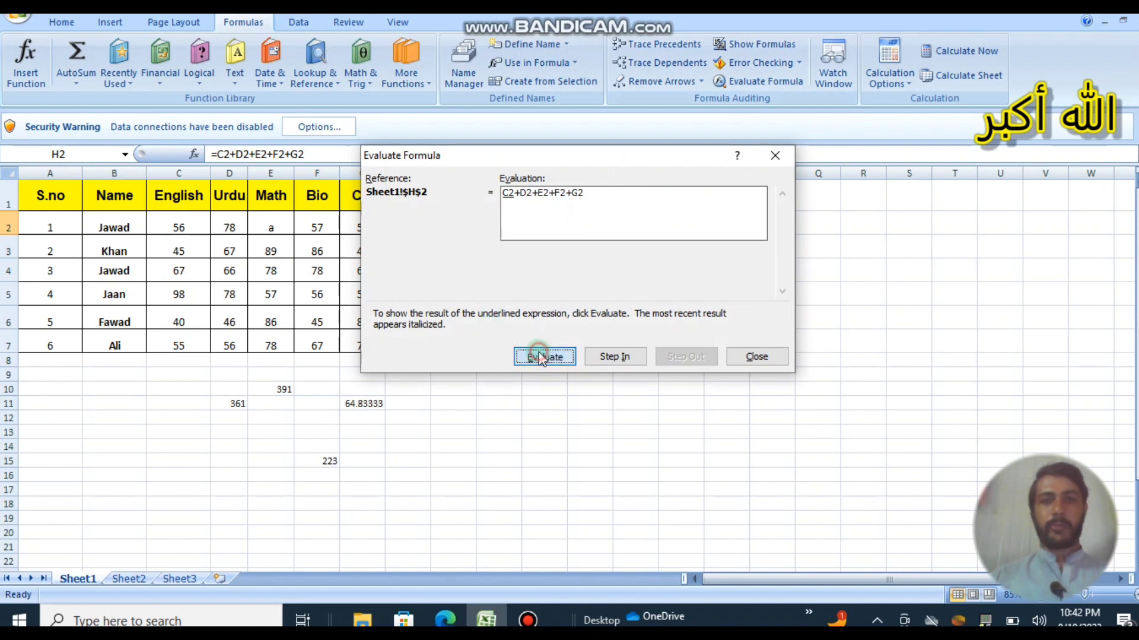
left_click(540, 357)
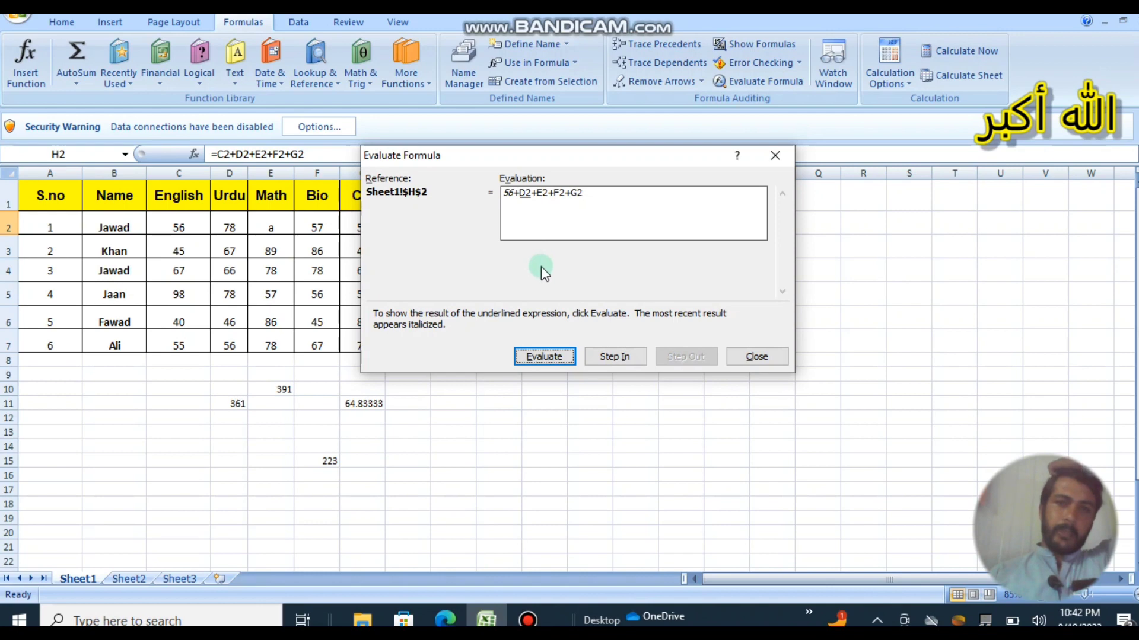
left_click(554, 357)
left_click(554, 357)
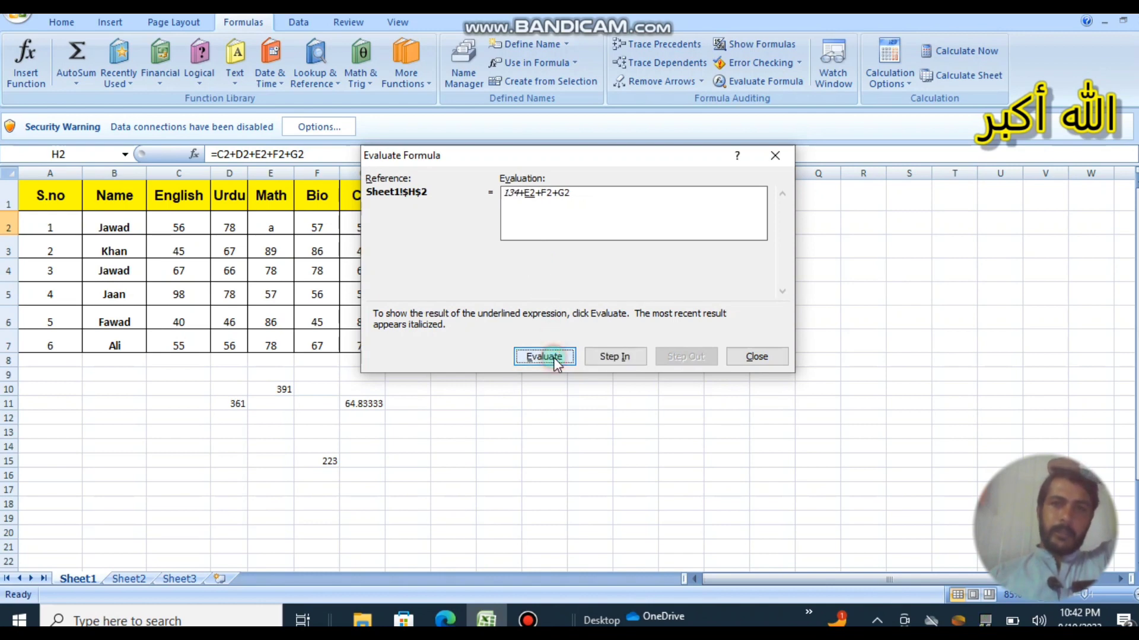
left_click(554, 357)
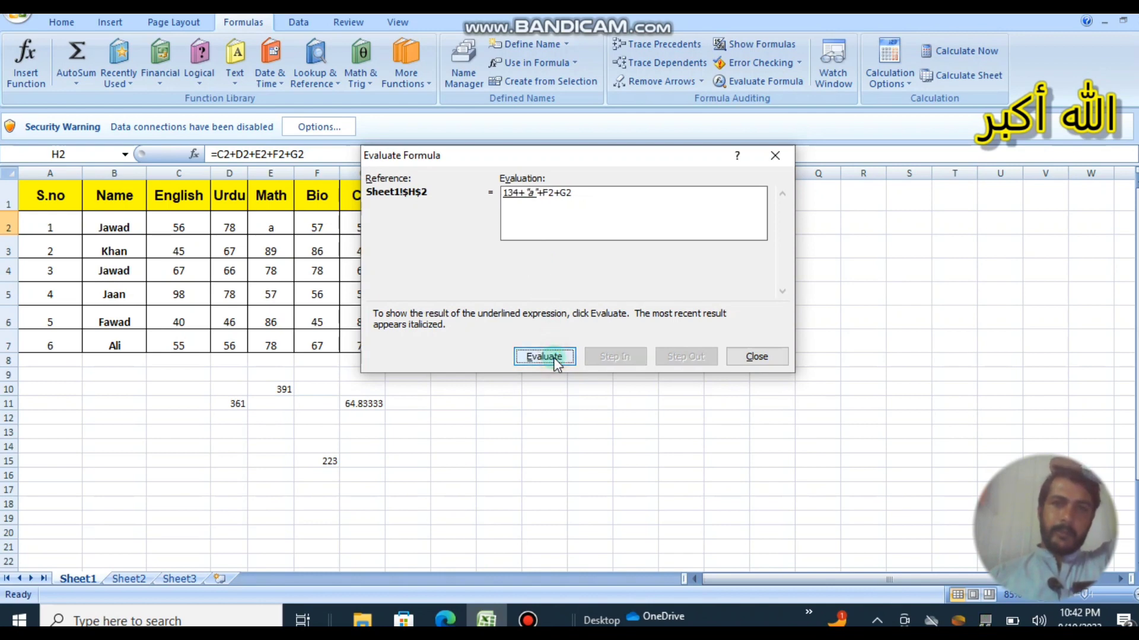
left_click(757, 357)
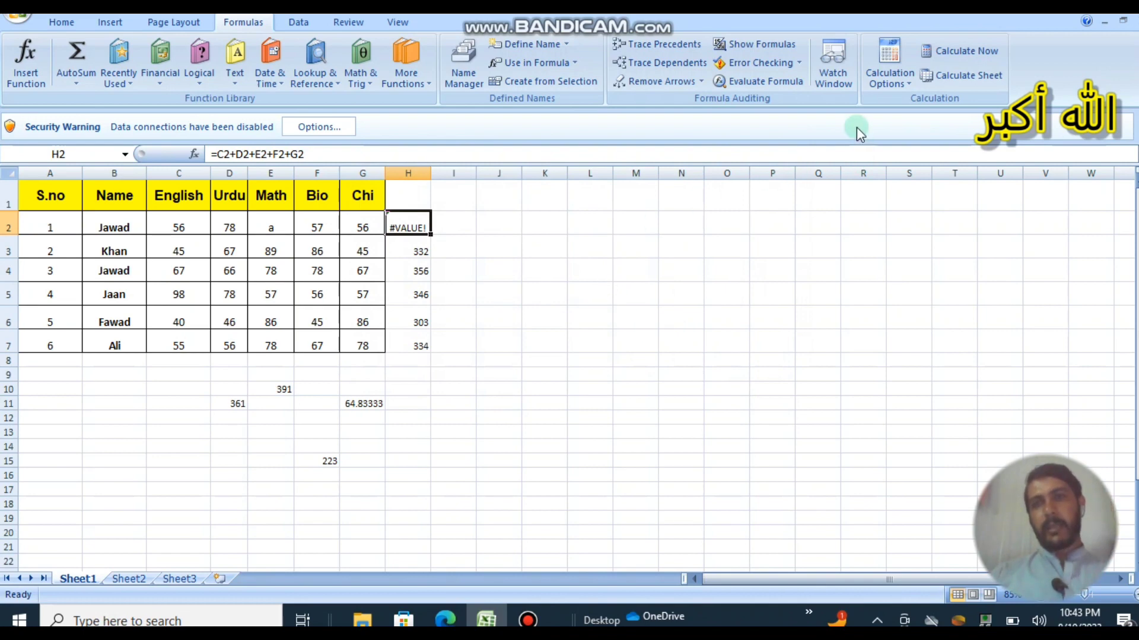
Open the Watch Window briefly and close it.
left_click(835, 87)
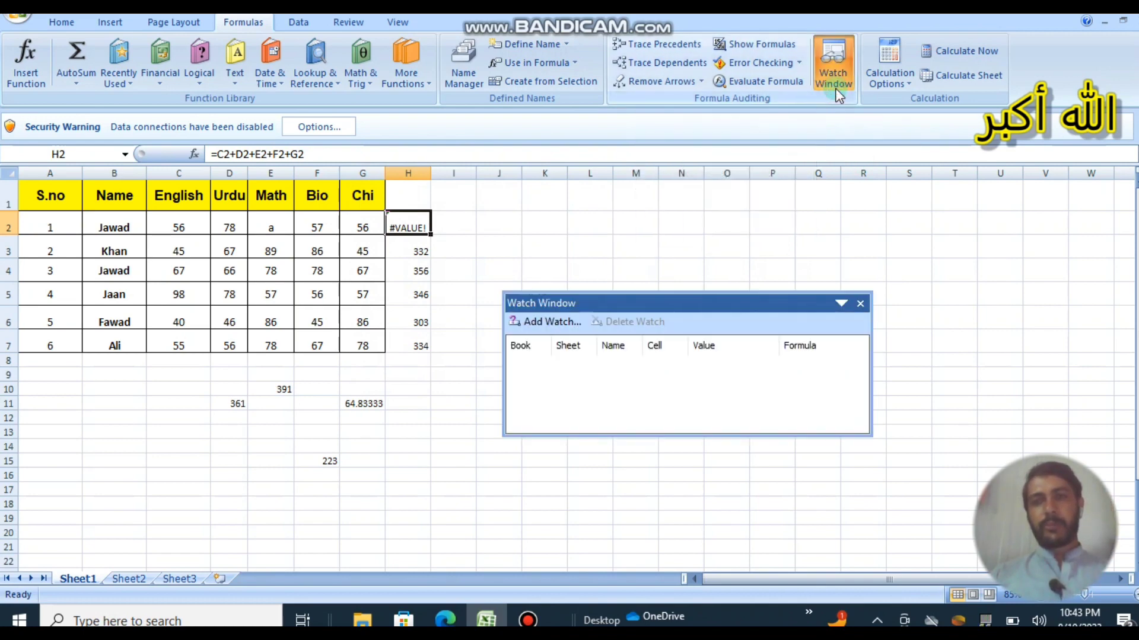
left_click(860, 305)
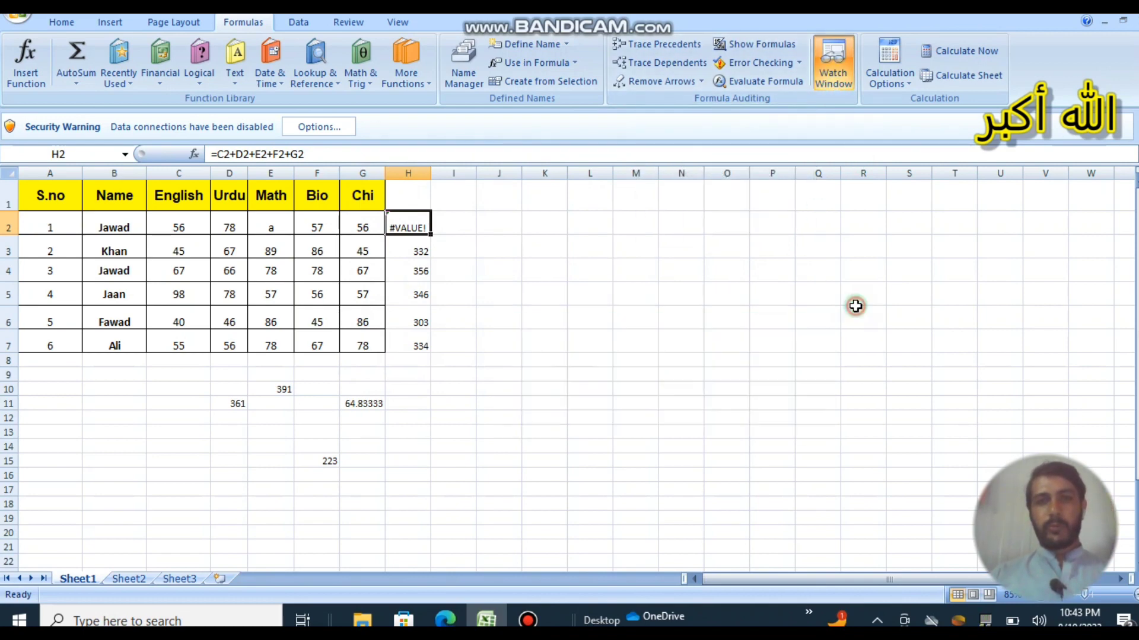
Clear the calculated results from the range D10:G15 below the marks table.
left_click_drag(237, 390, 346, 460)
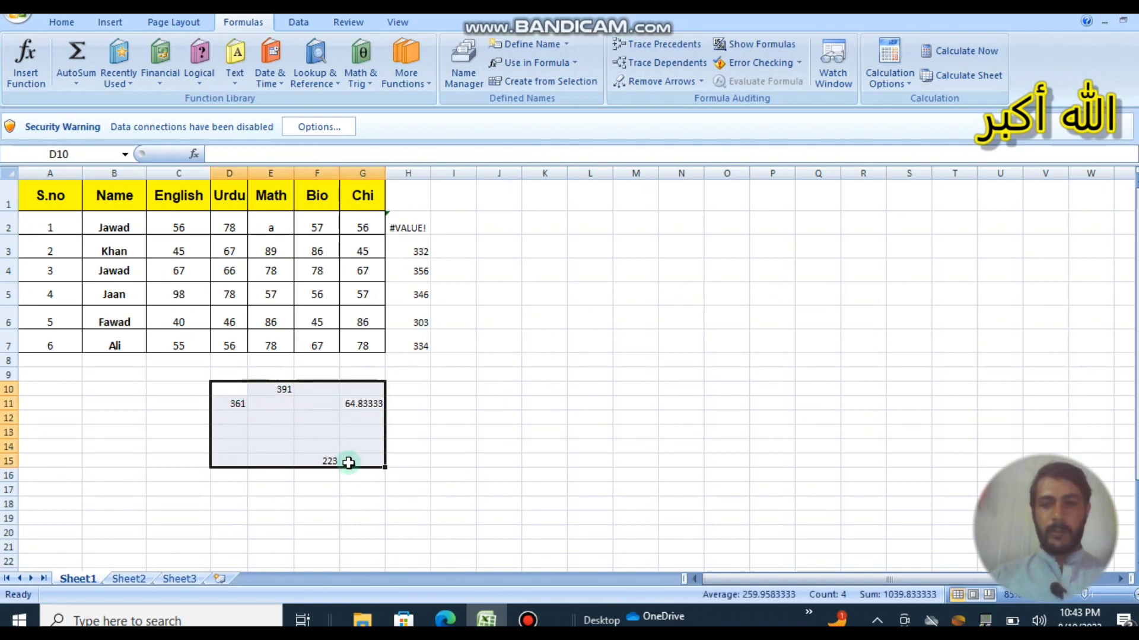
key("Delete")
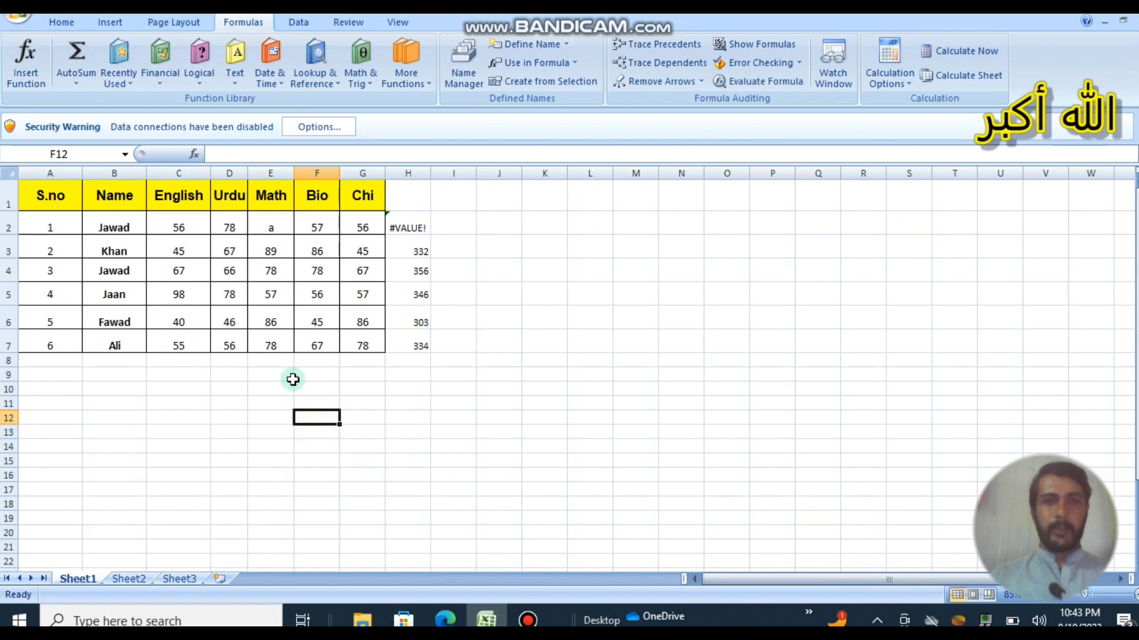
left_click(364, 386)
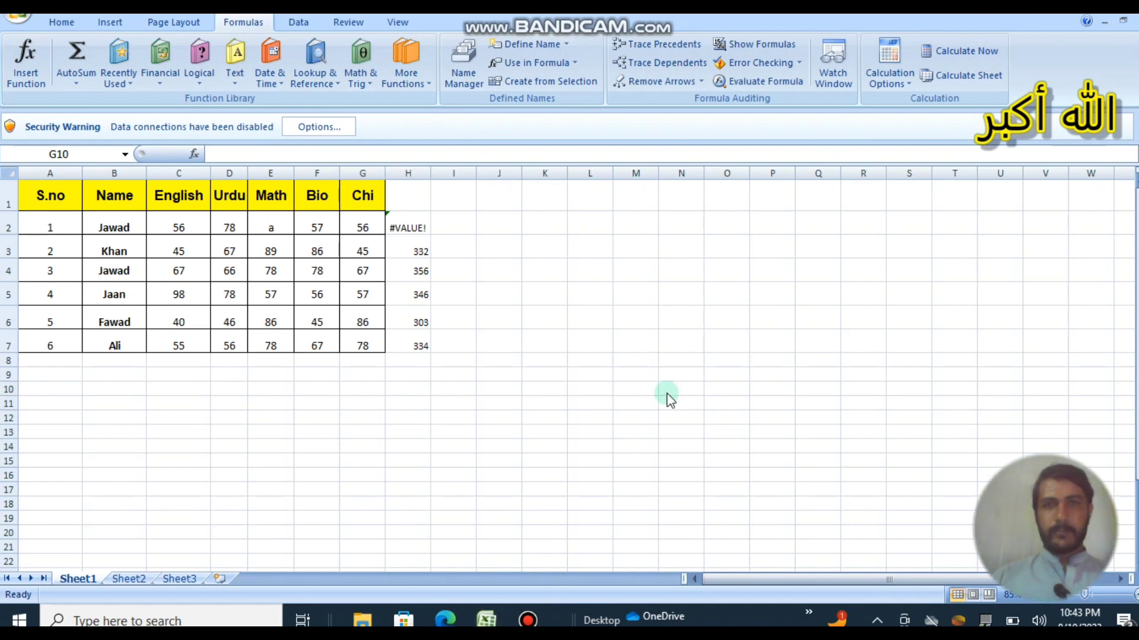
left_click(360, 359)
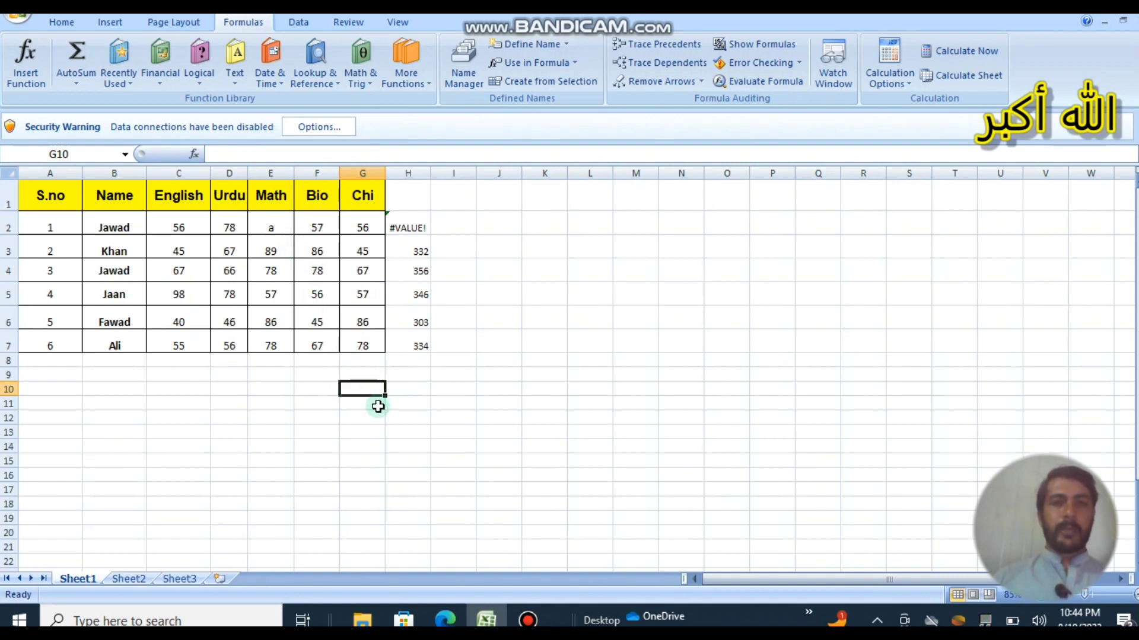
Sum the Bio column in cell F9 with AutoSum over F2:F8, and delete that sum again.
left_click(310, 372)
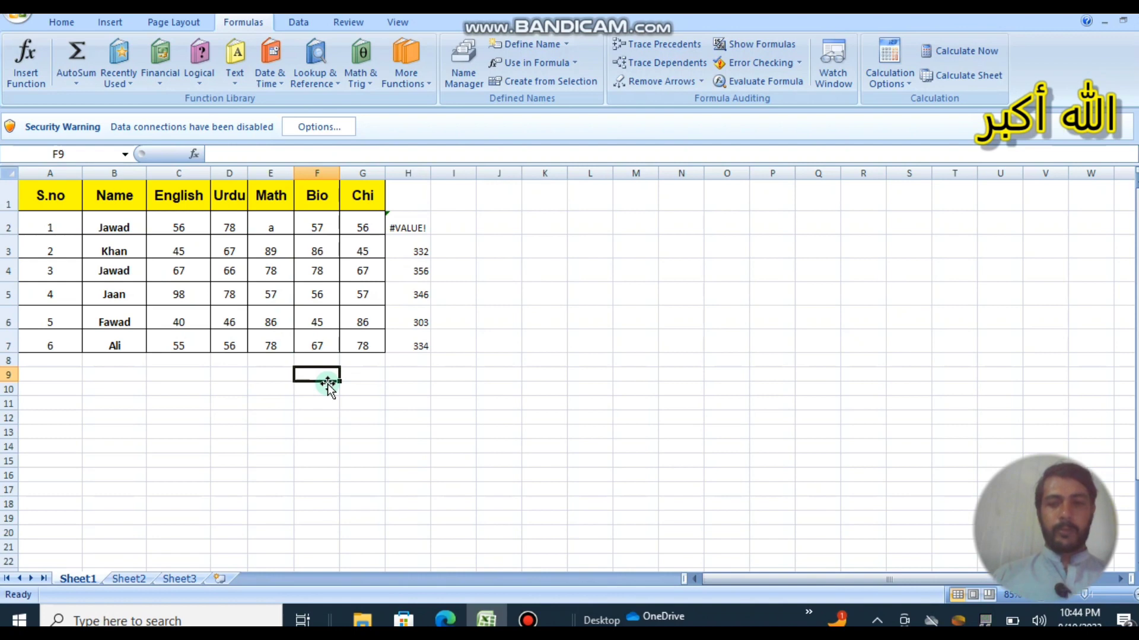
left_click(77, 48)
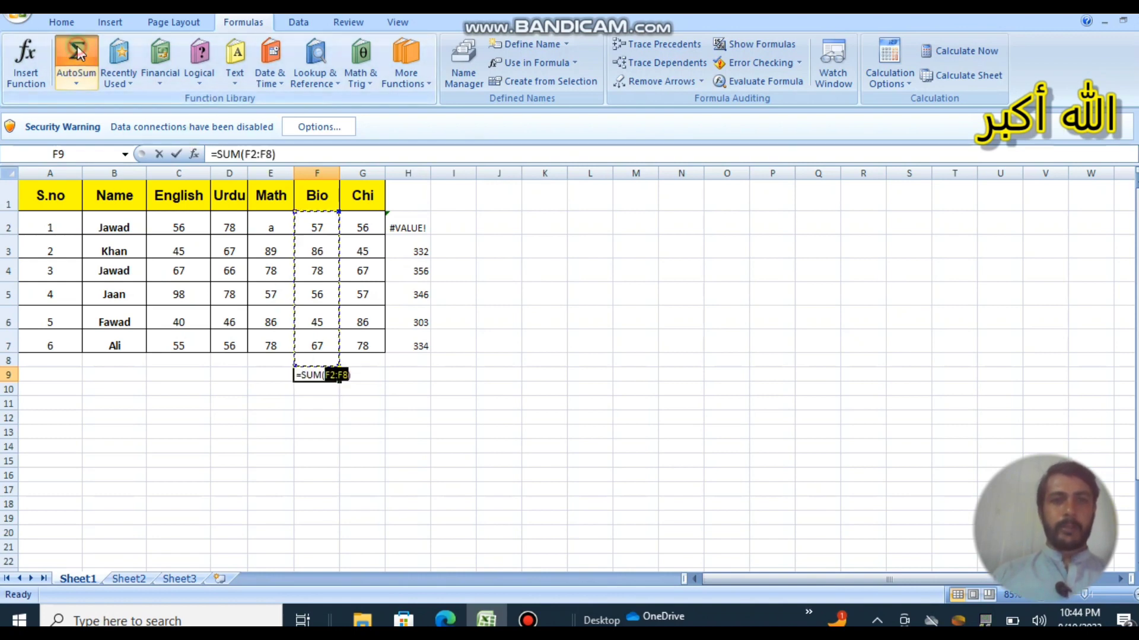
key("Return")
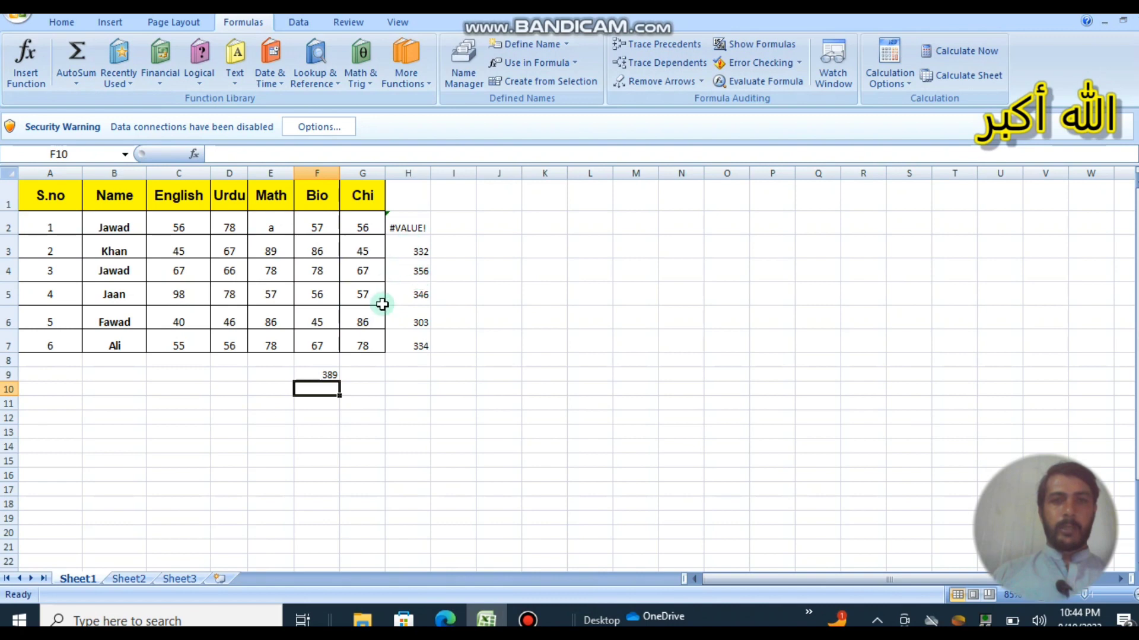
left_click(329, 375)
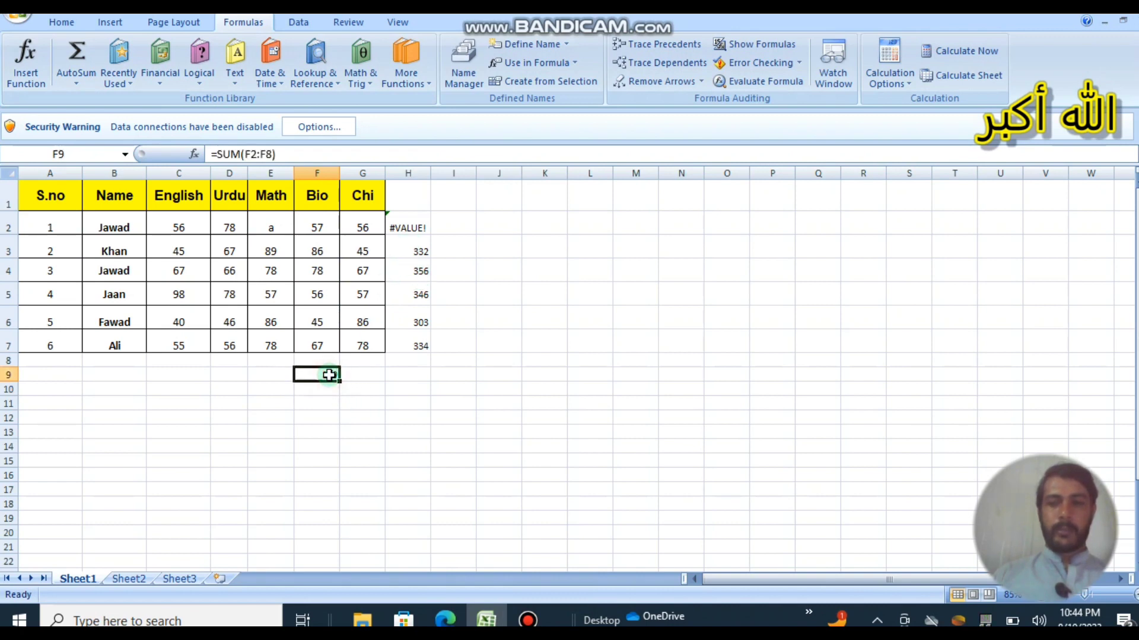
key("Delete")
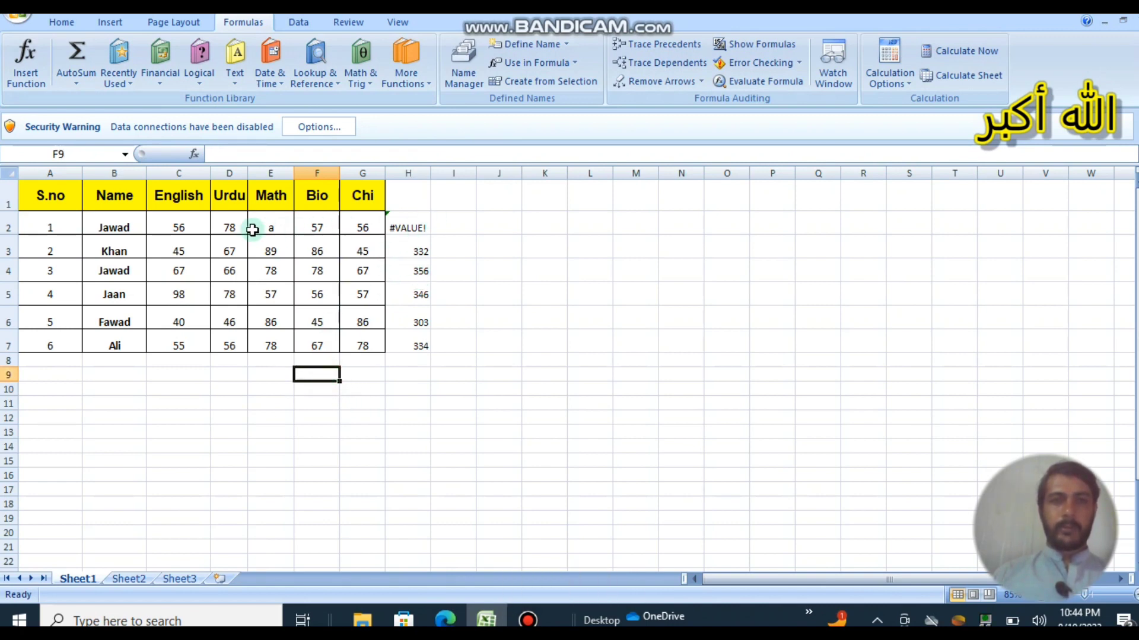
Enter 56 in cell F9 and replace the letter in the Math mark cell E2 with 56.
type("56")
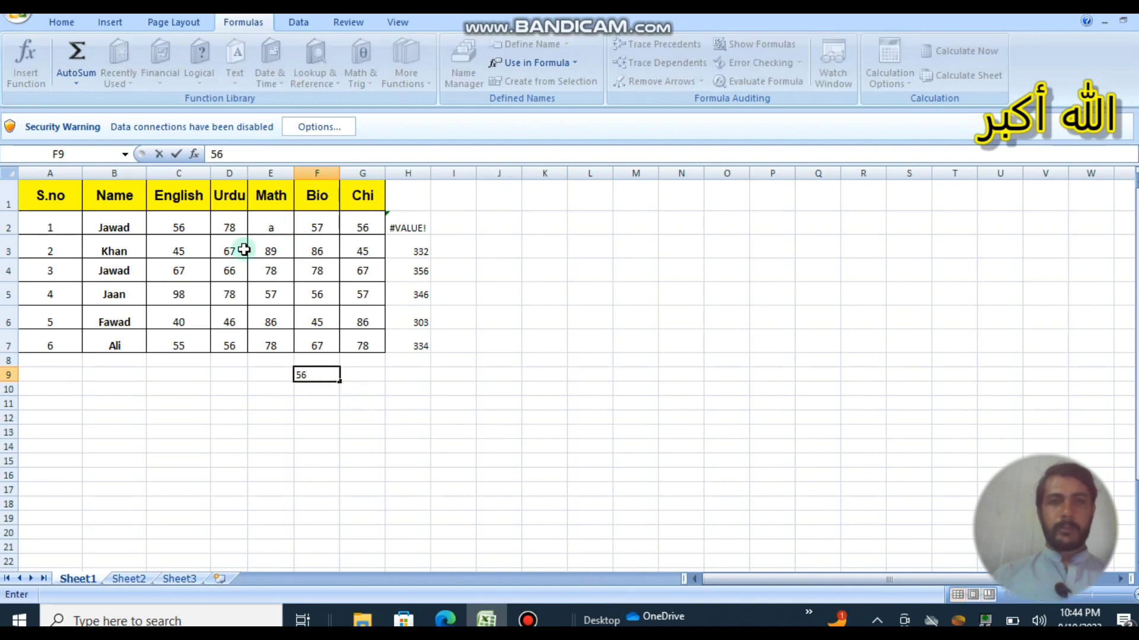
left_click(271, 221)
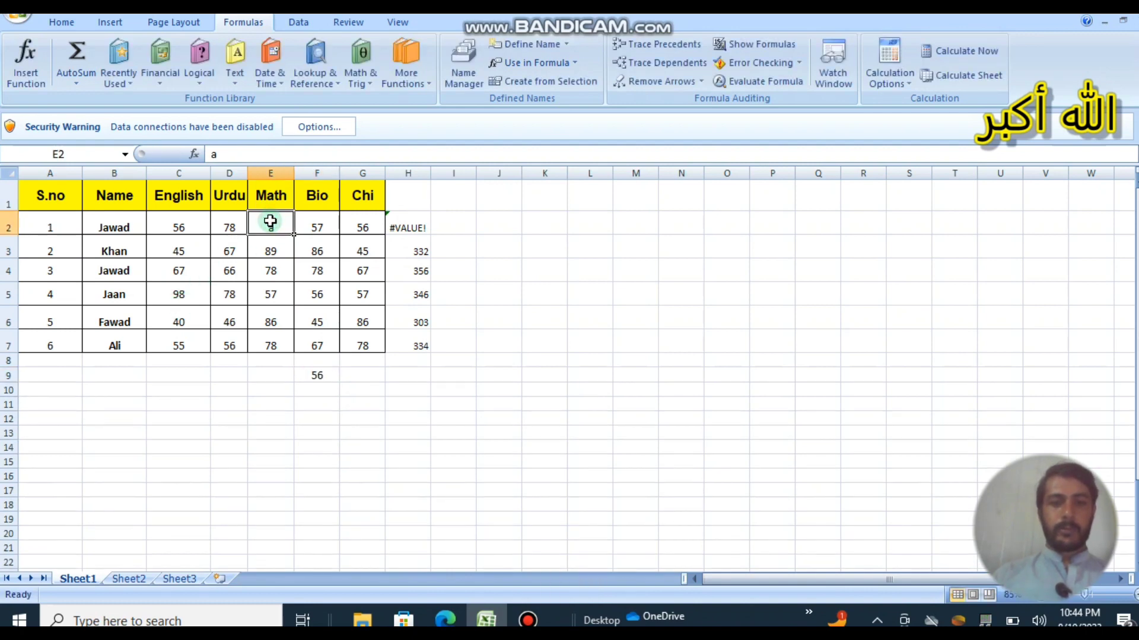
type("56")
key("Return")
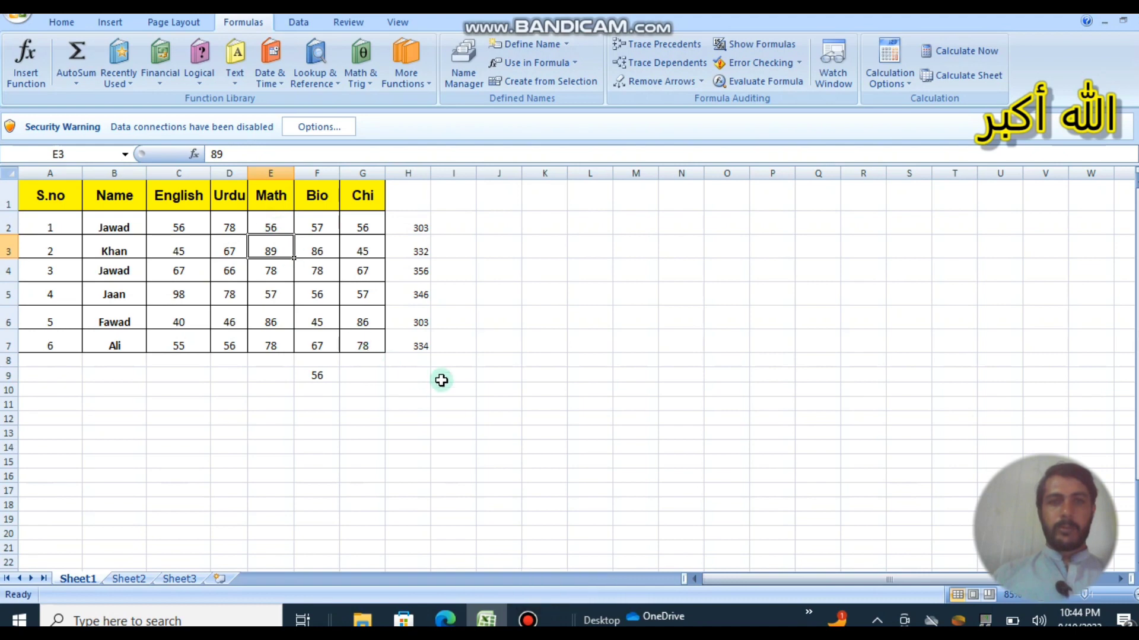
Add up the students' row totals in cell H9 with an AutoSum over H2:H8.
left_click(422, 373)
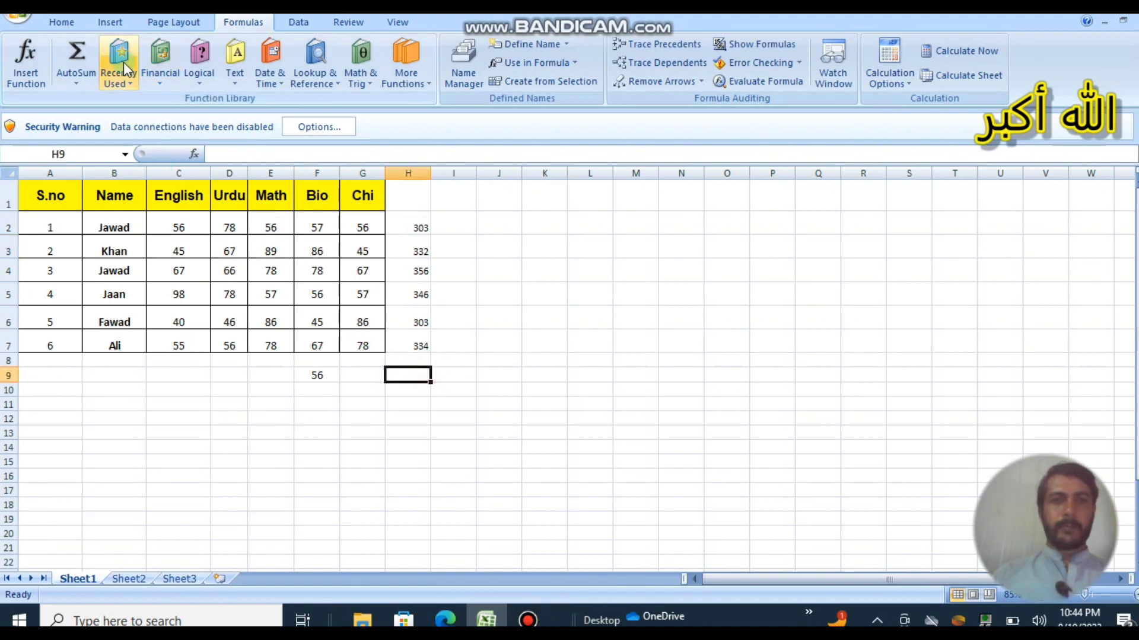
left_click(71, 65)
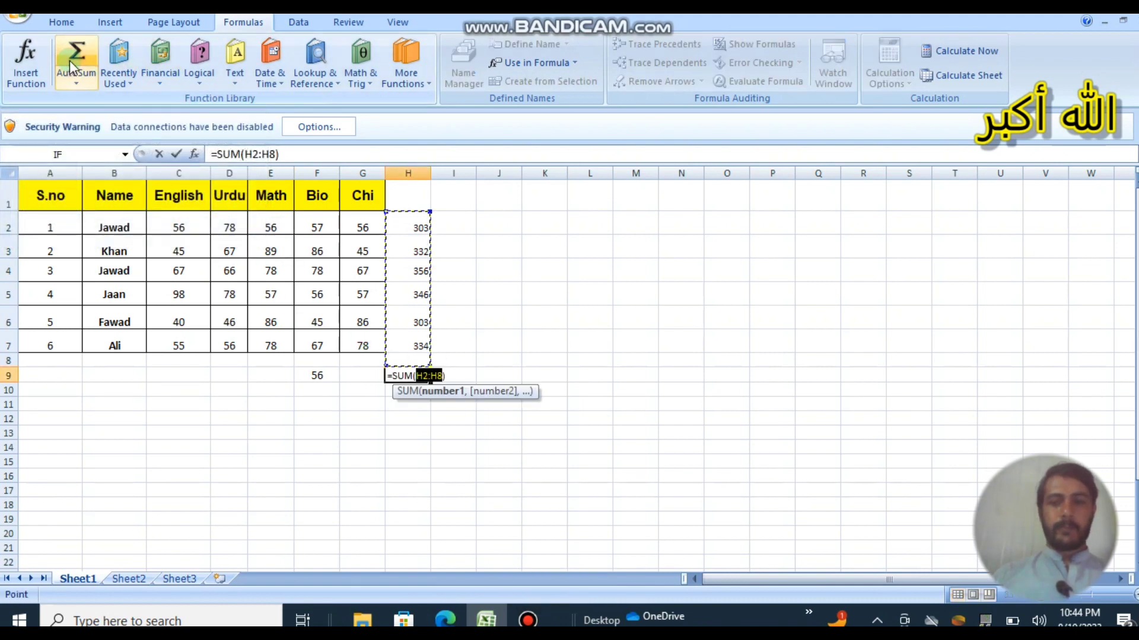
key("Return")
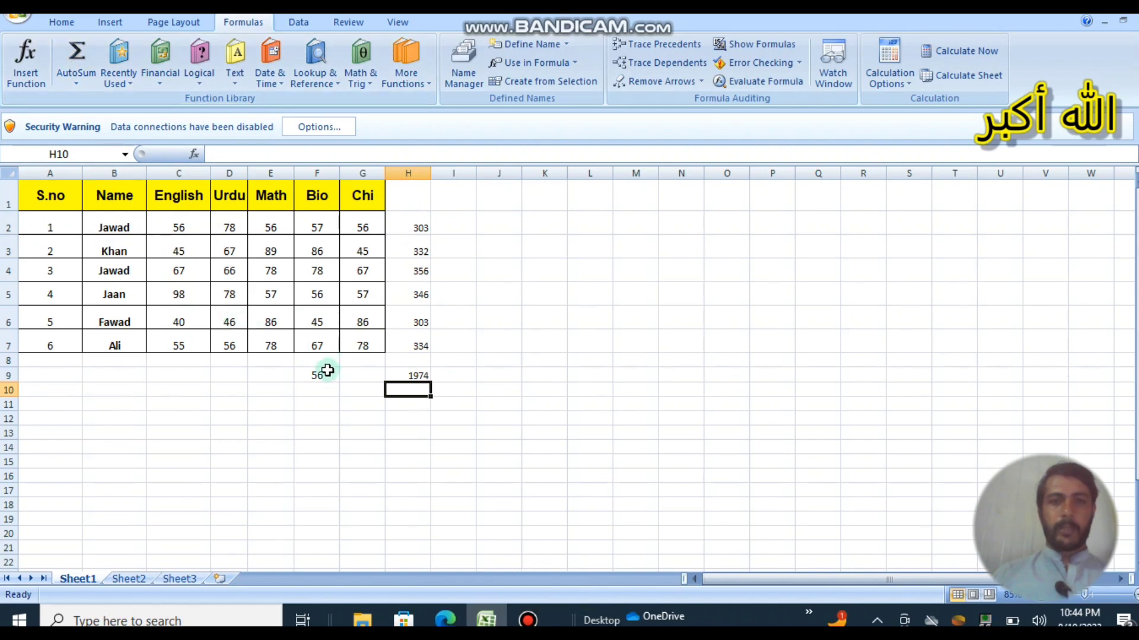
Clear cells F9:G9 and enter the label Total in cell F9 beside the grand total.
left_click_drag(323, 373, 345, 374)
key("Delete")
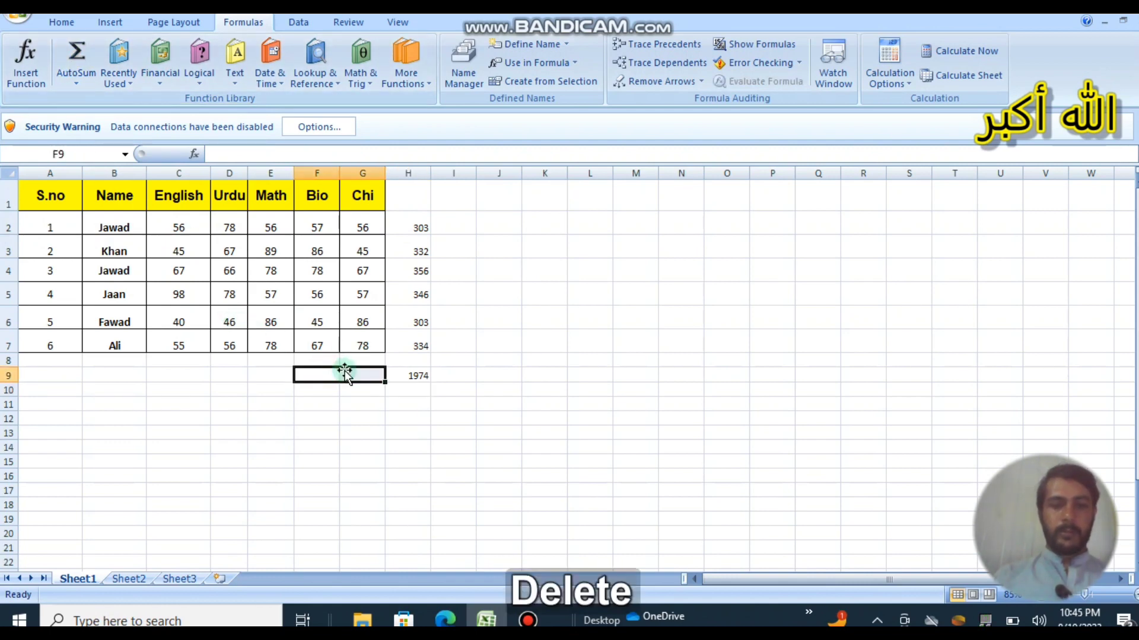
type("Total")
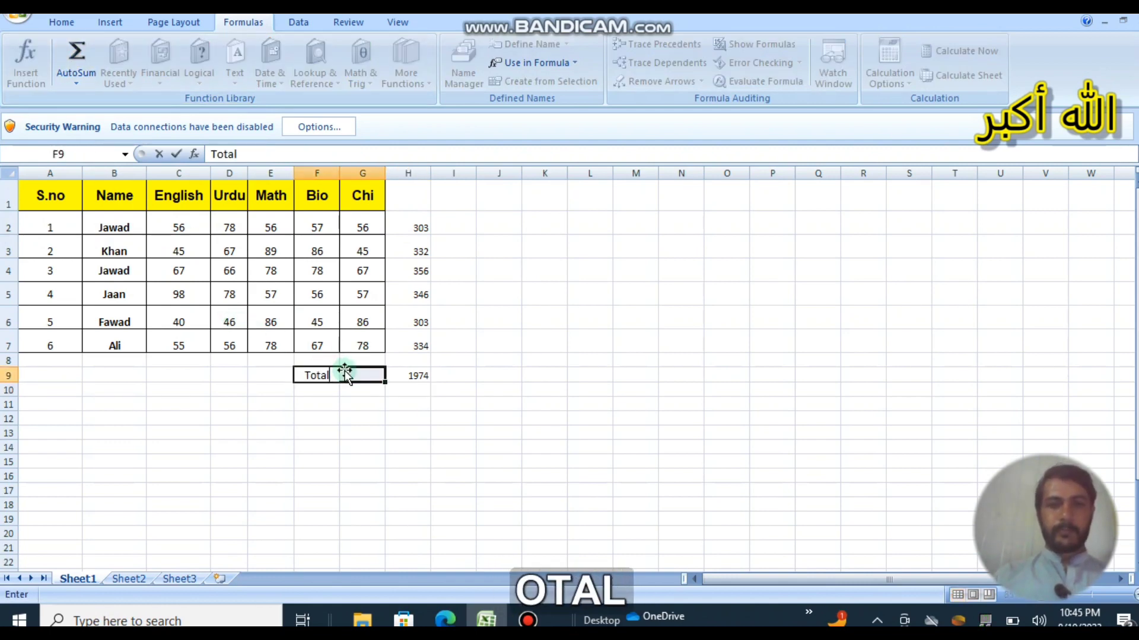
left_click(305, 461)
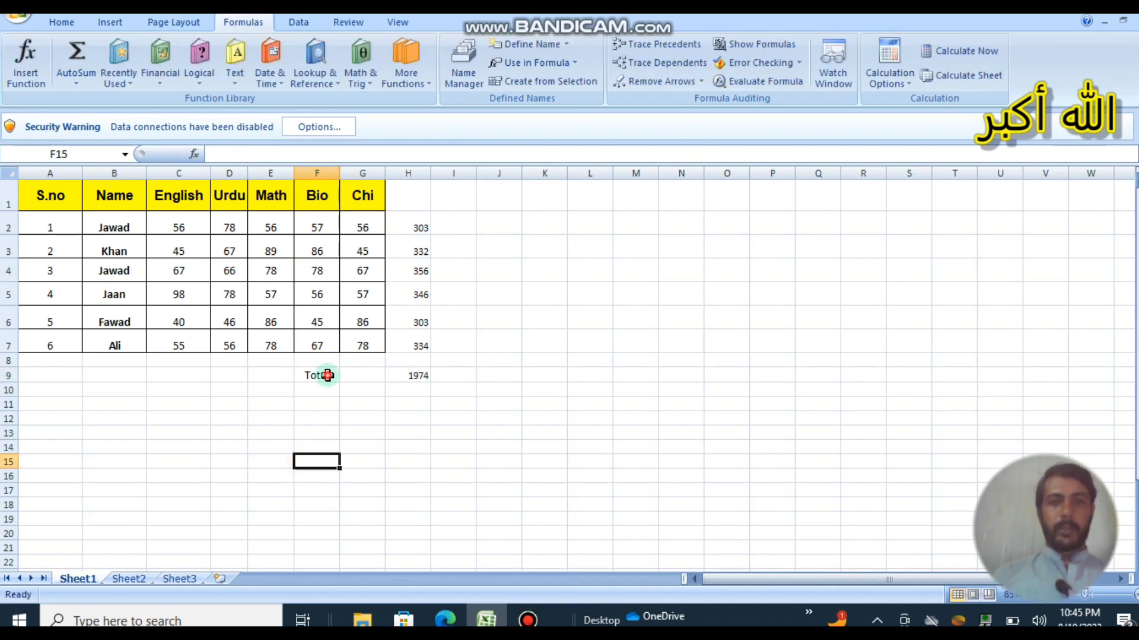
Make the Total label and the grand total in F9:H9 bold.
left_click_drag(326, 374, 407, 374)
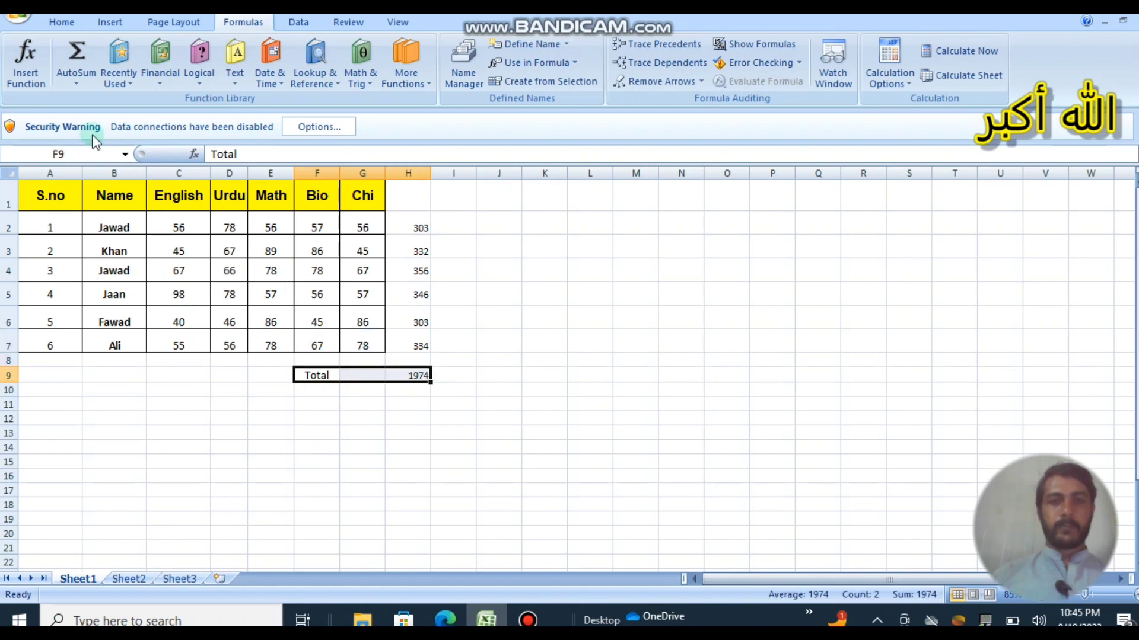
left_click(61, 22)
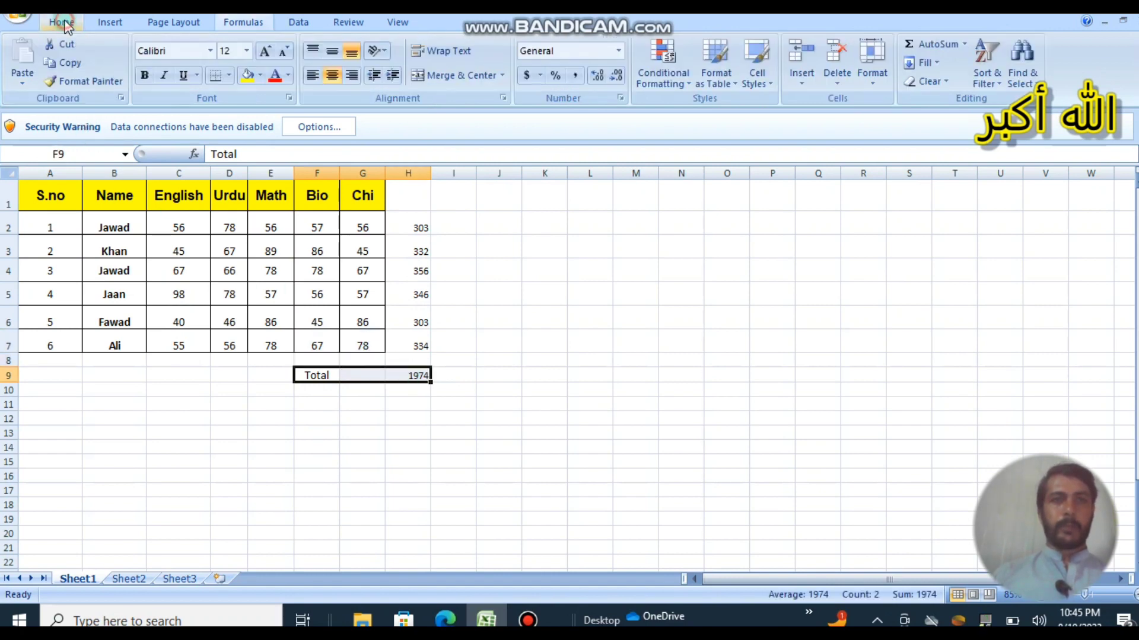
left_click(144, 75)
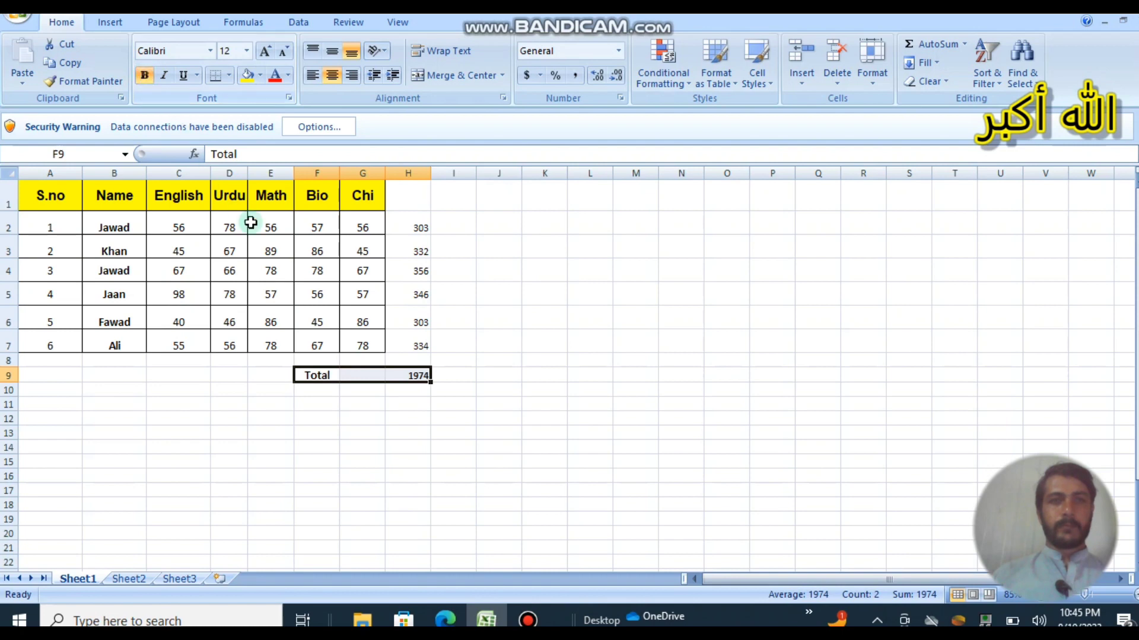
left_click(444, 433)
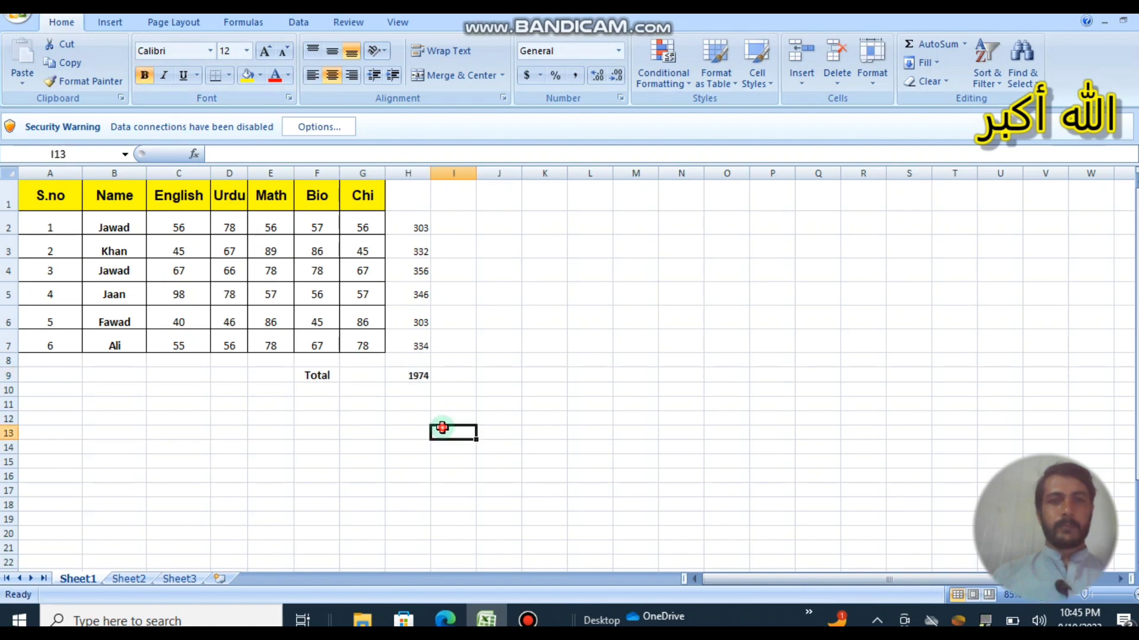
Open the Watch Window, dock it above the worksheet, and close it.
left_click(299, 22)
left_click(249, 22)
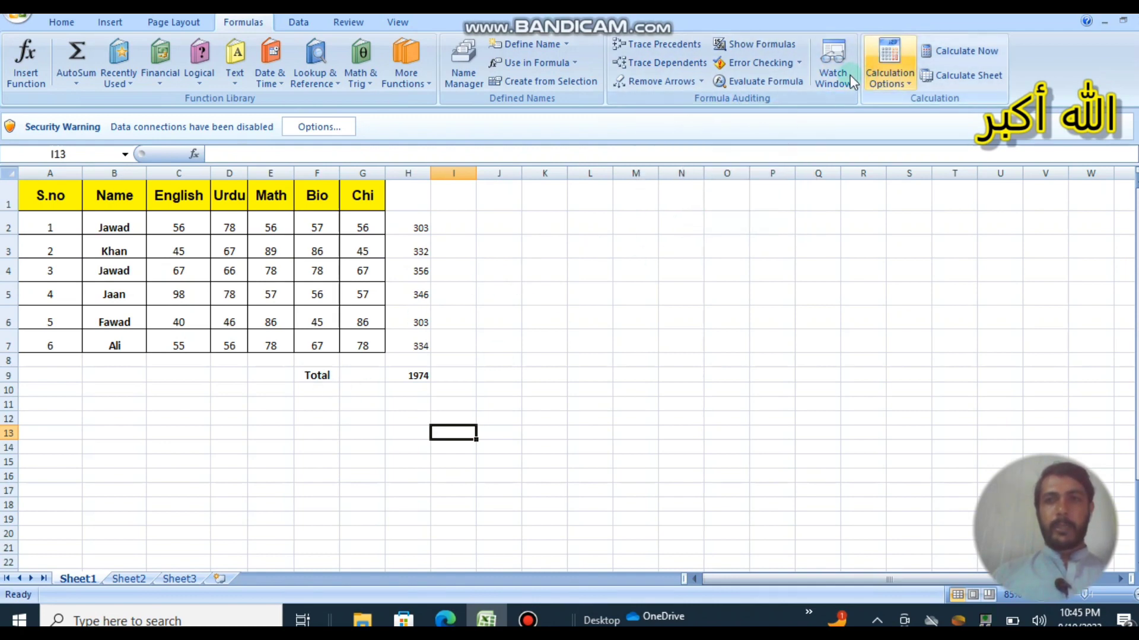
left_click(834, 66)
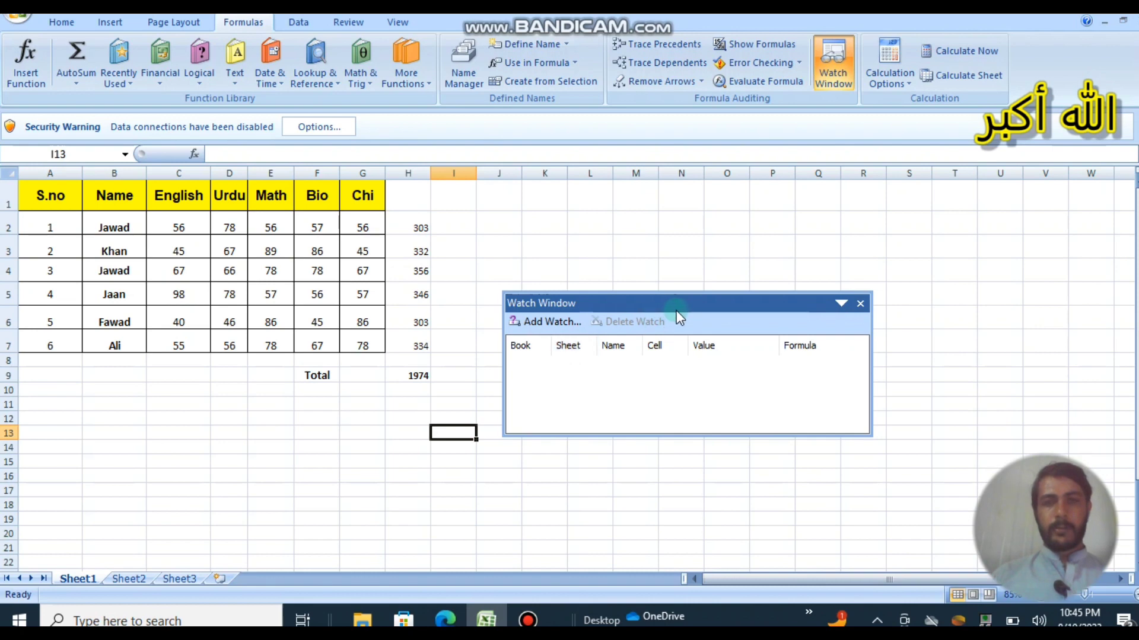
left_click(693, 302)
double_click(692, 301)
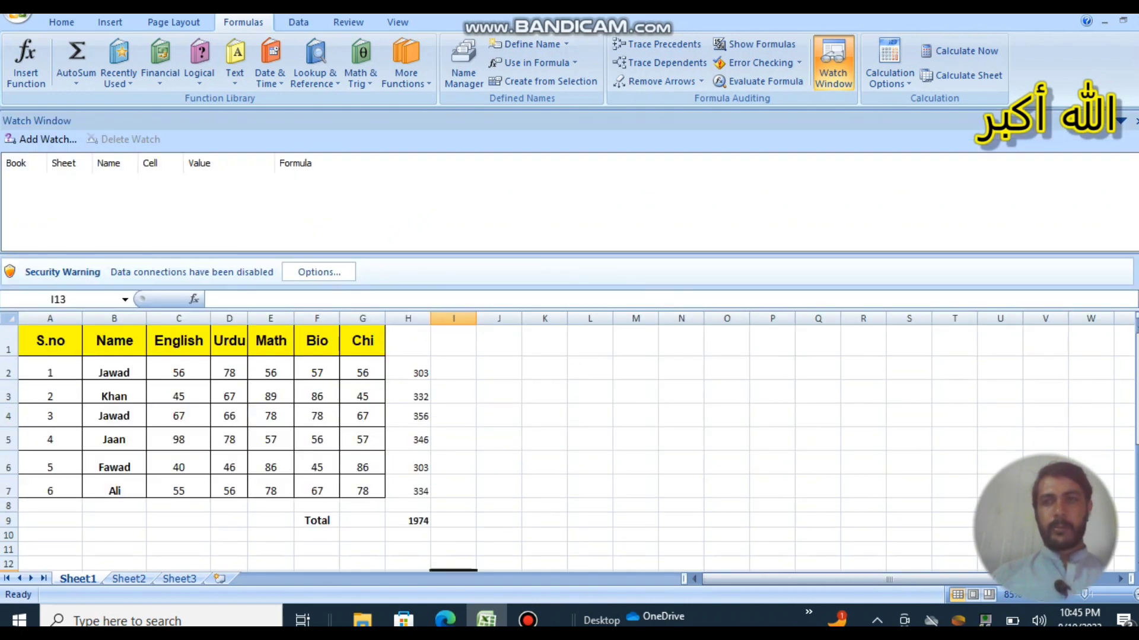
left_click(1135, 121)
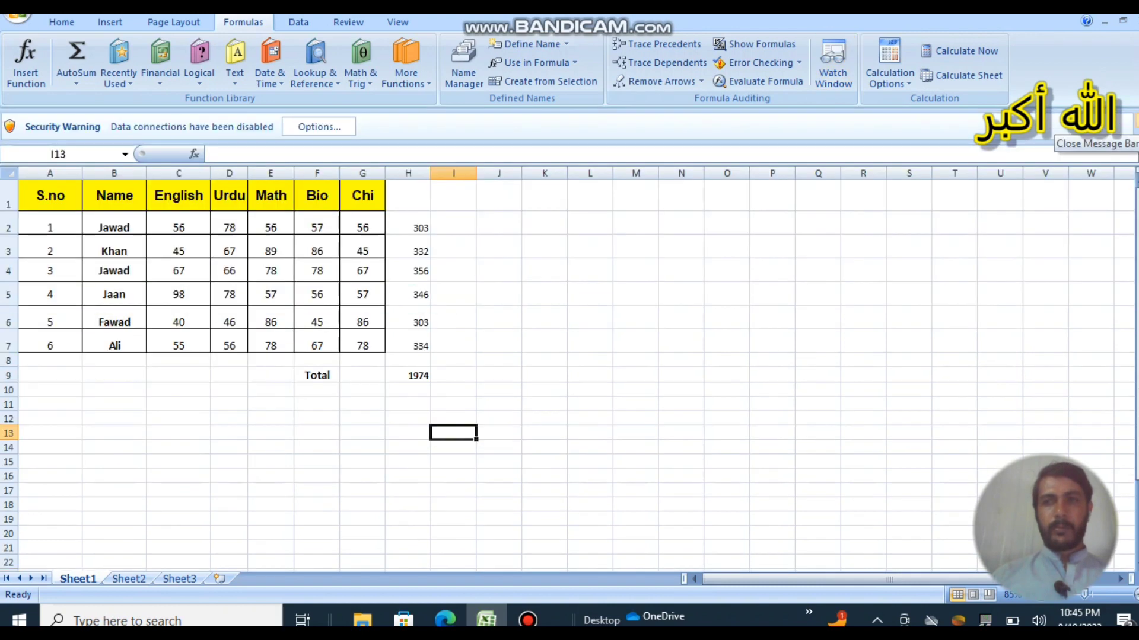
Open the Watch Window, reduce the height of its docked pane, select grand total cell H9, and close the window.
left_click(842, 52)
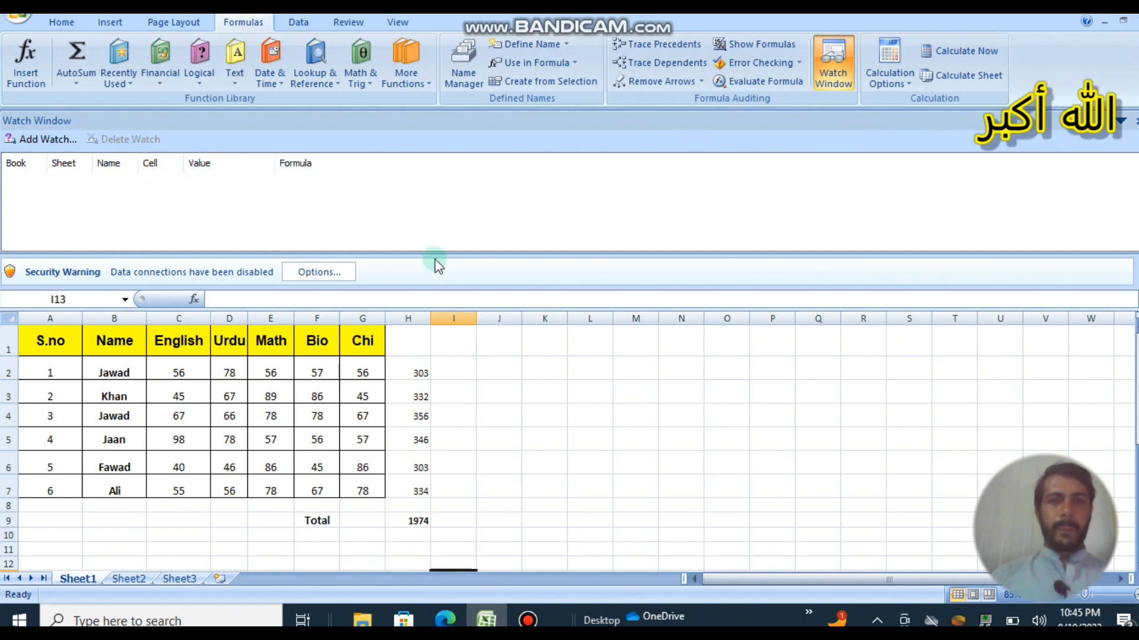
left_click_drag(437, 253, 439, 192)
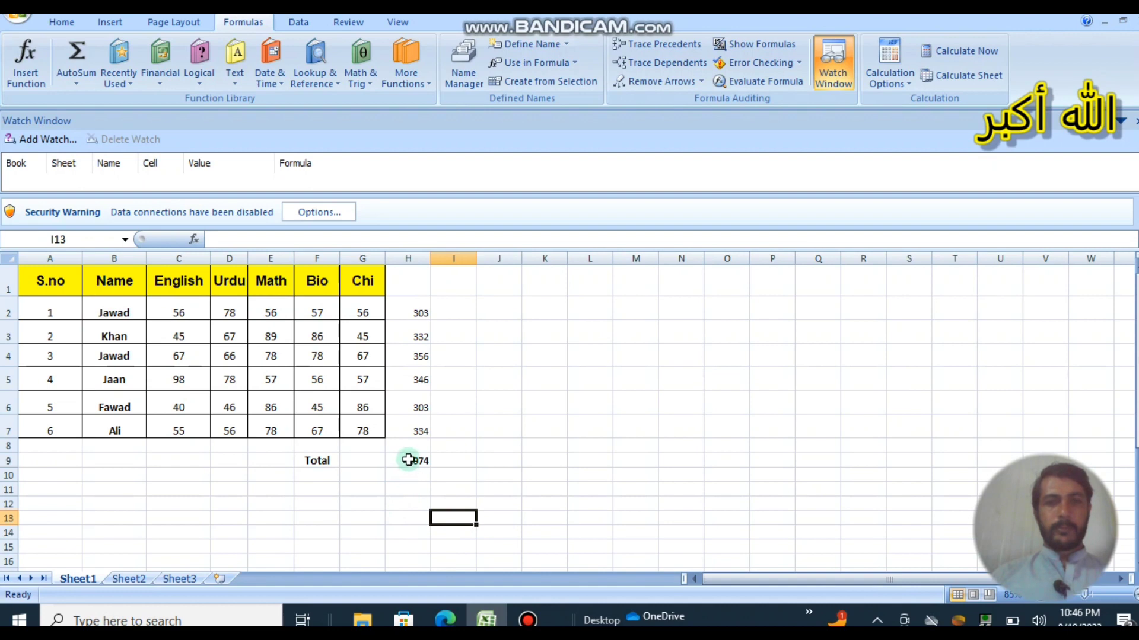
left_click(407, 461)
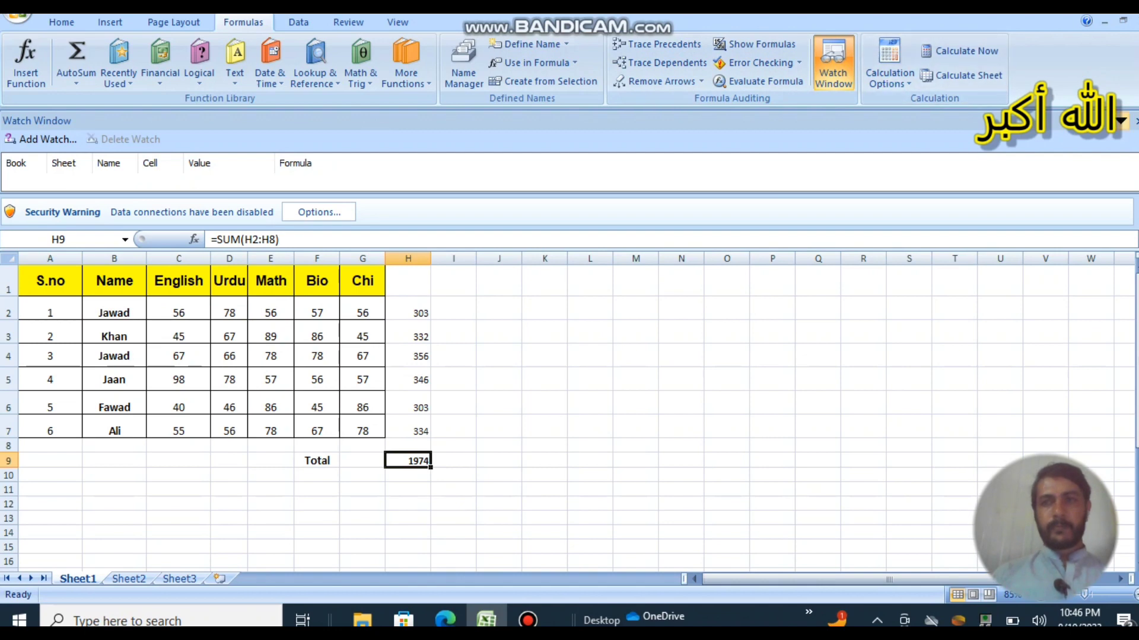
left_click(1135, 120)
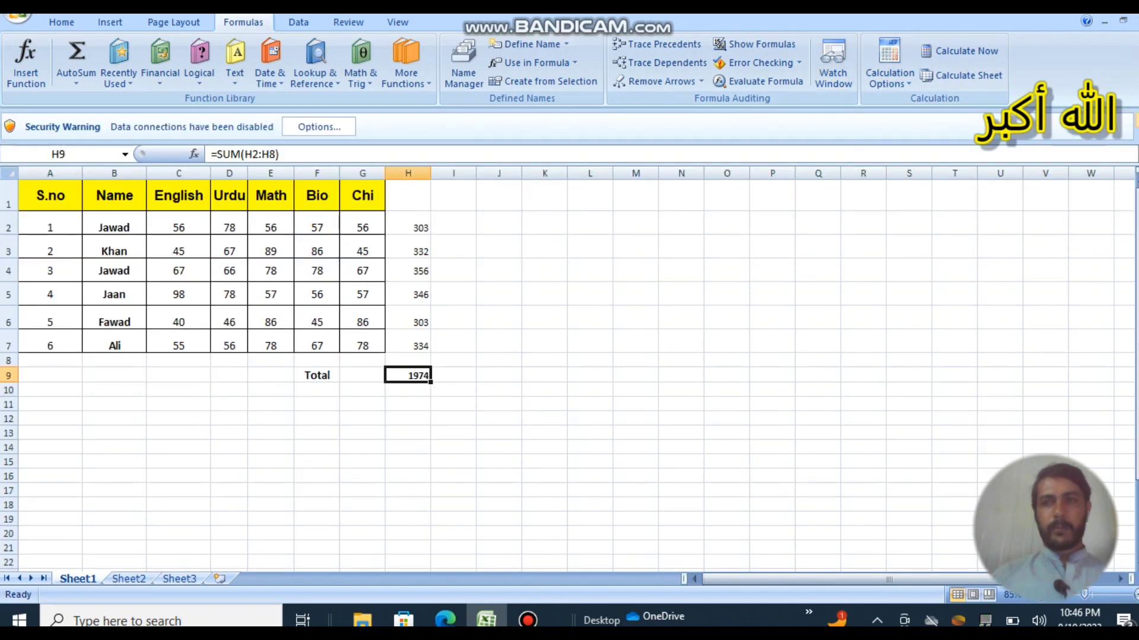
Reopen the Watch Window and add a watch on the grand total in cell H9 of Sheet1.
left_click(844, 53)
left_click(1124, 121)
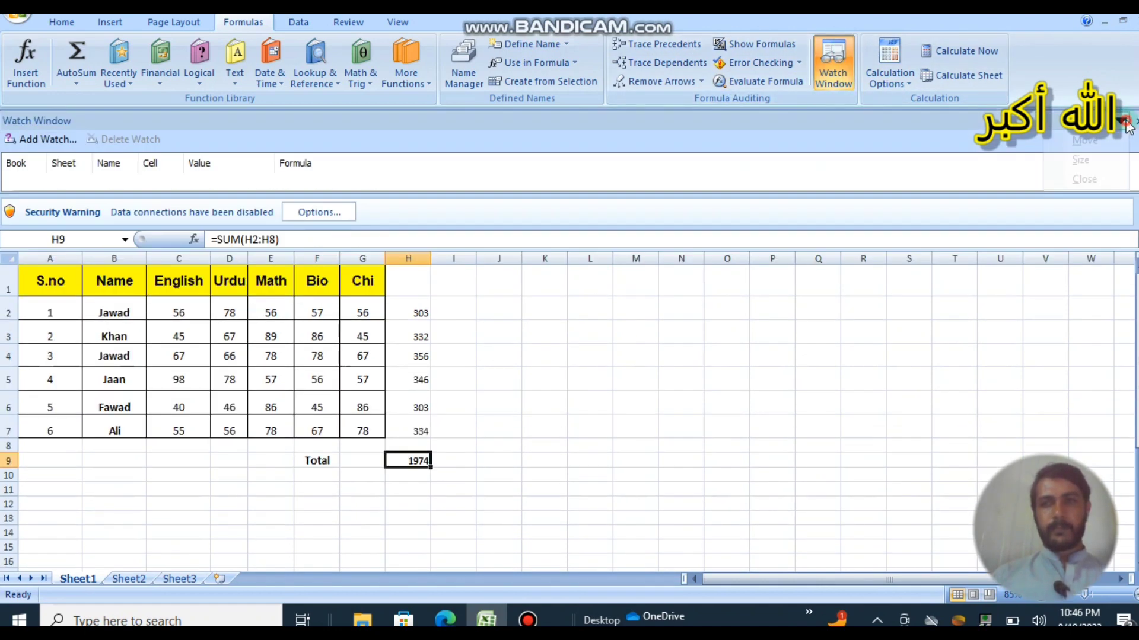
left_click(1090, 159)
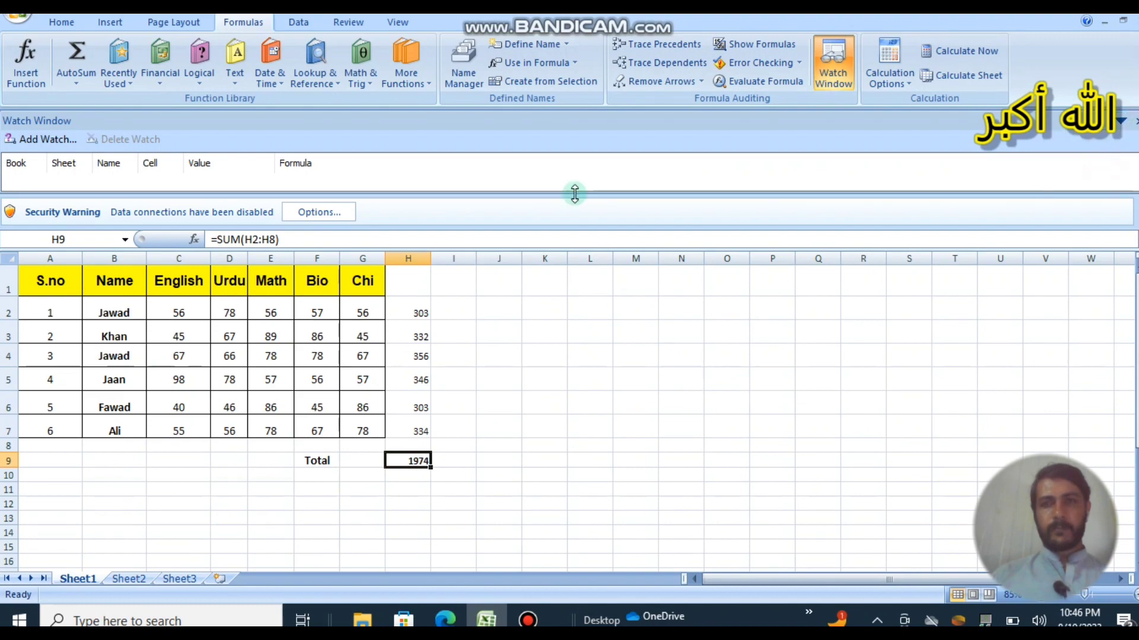
left_click(406, 184)
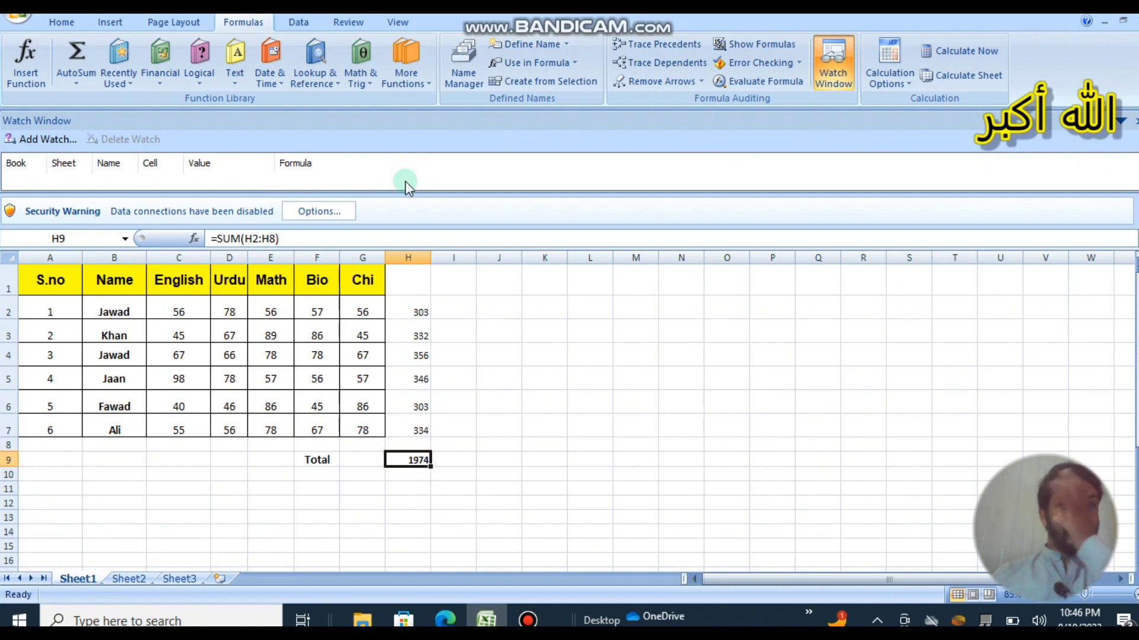
left_click(58, 143)
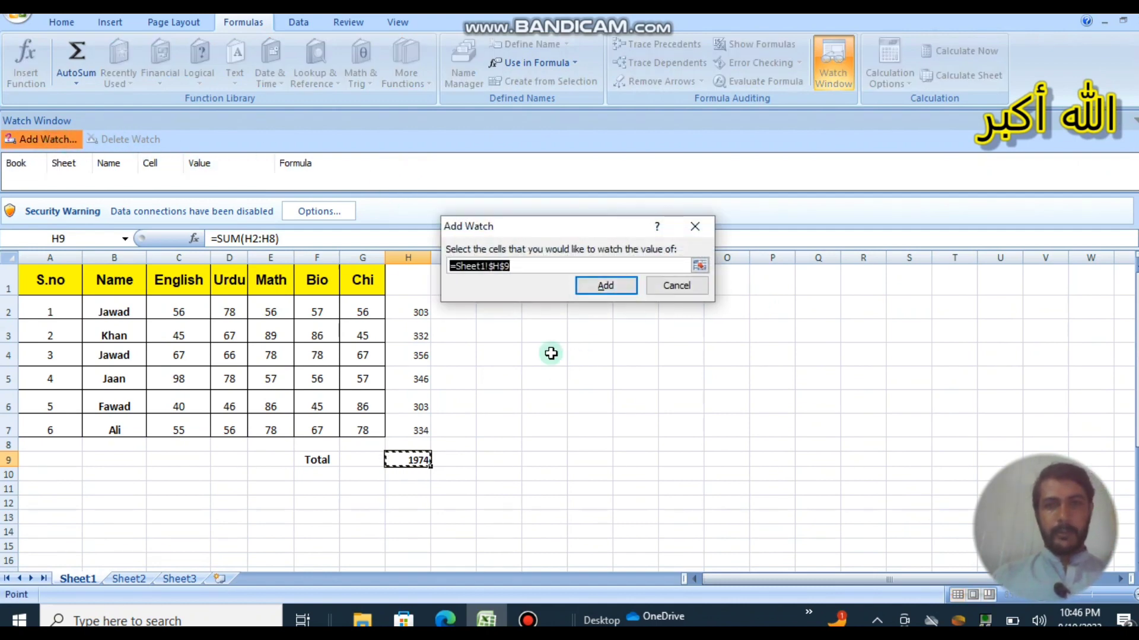
left_click(622, 297)
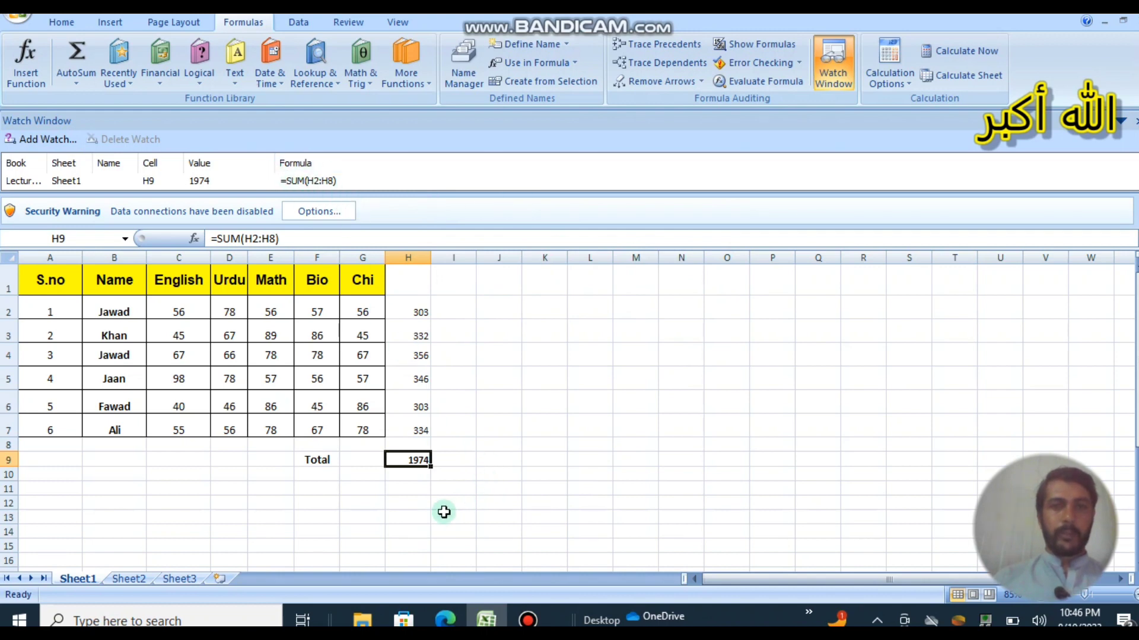
left_click(389, 518)
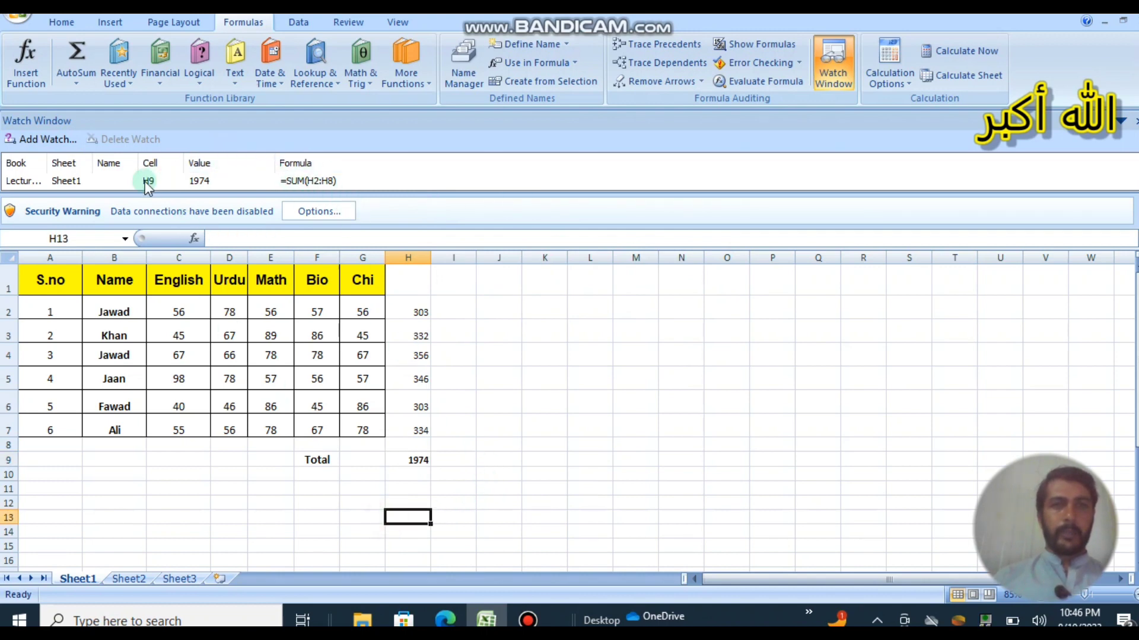
Set the first student's English mark in cell C2 to 34.
left_click(181, 314)
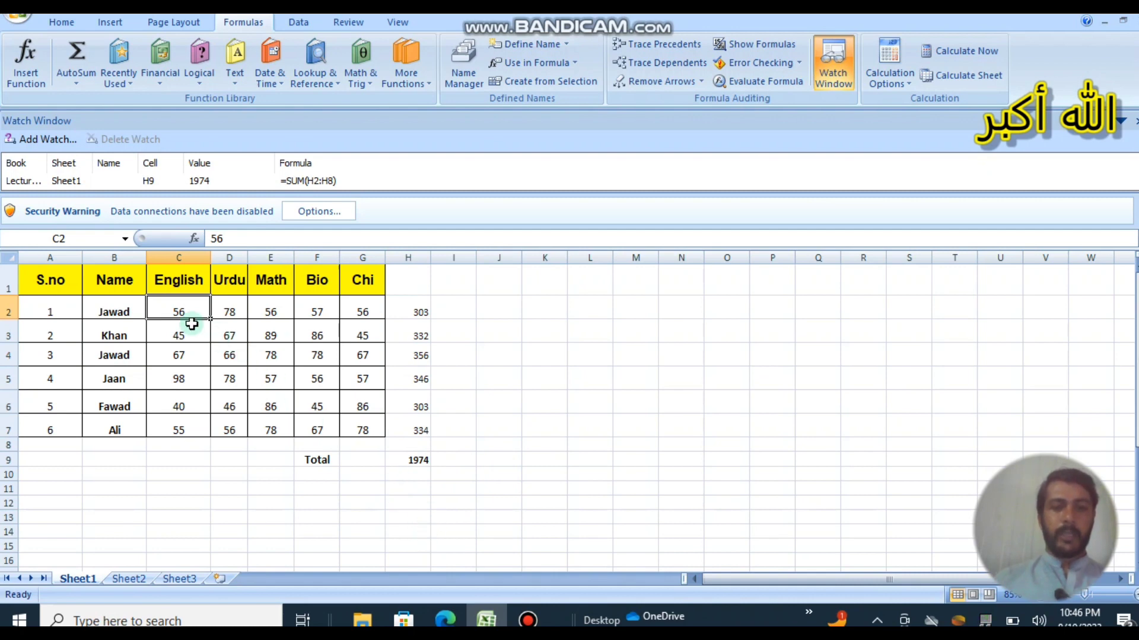
type("34")
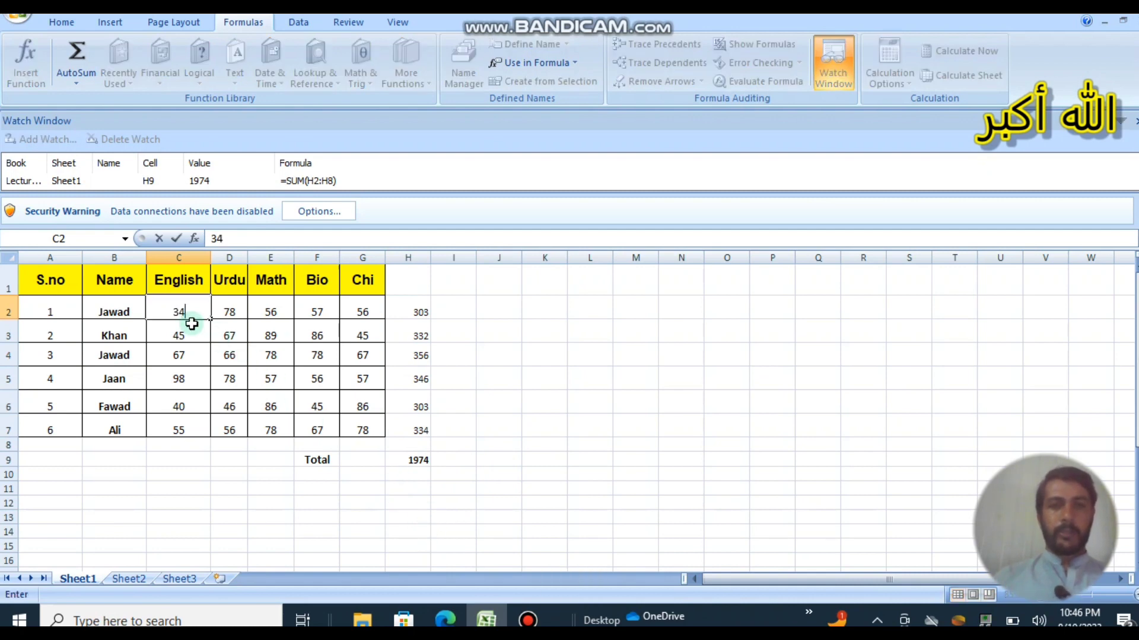
left_click(235, 337)
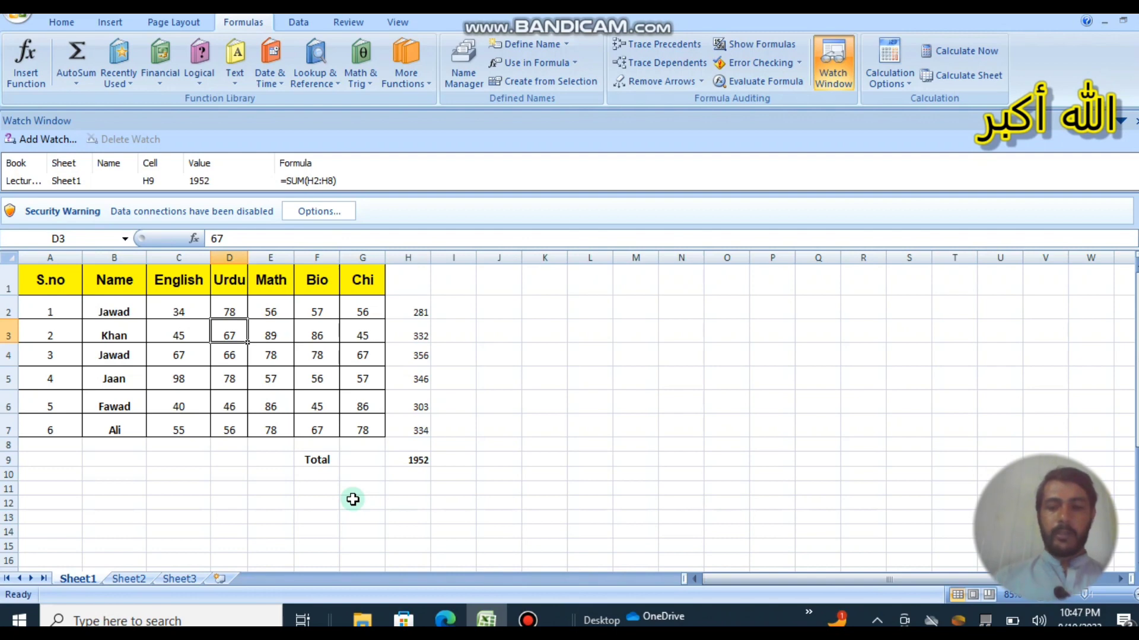
Set the third student's English mark in cell C4 to 78.
key("Left")
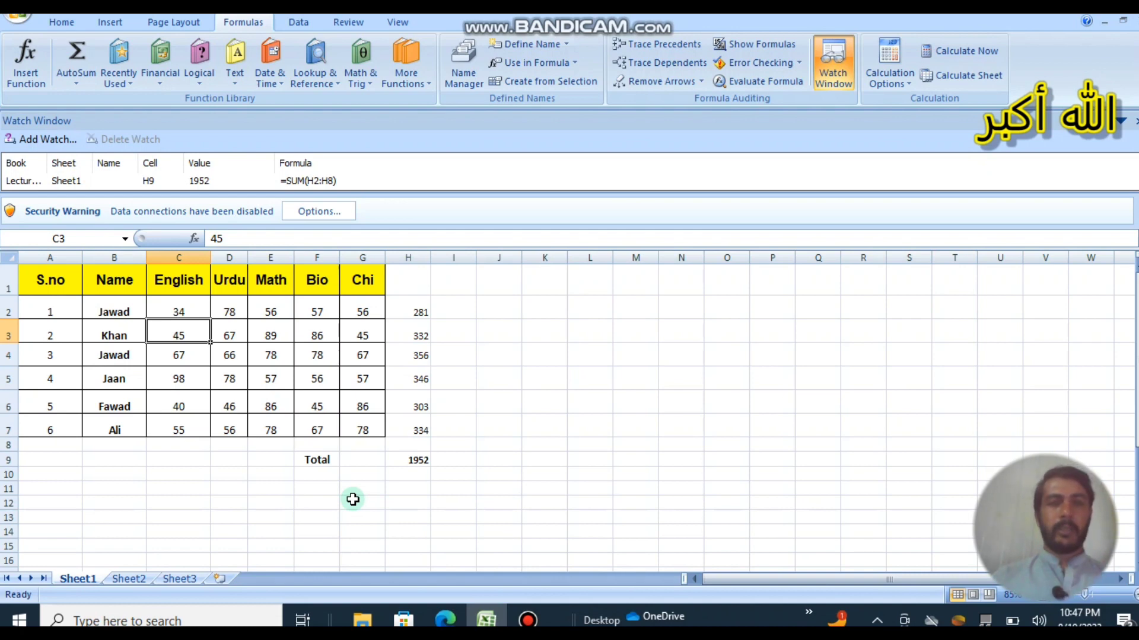
key("Down")
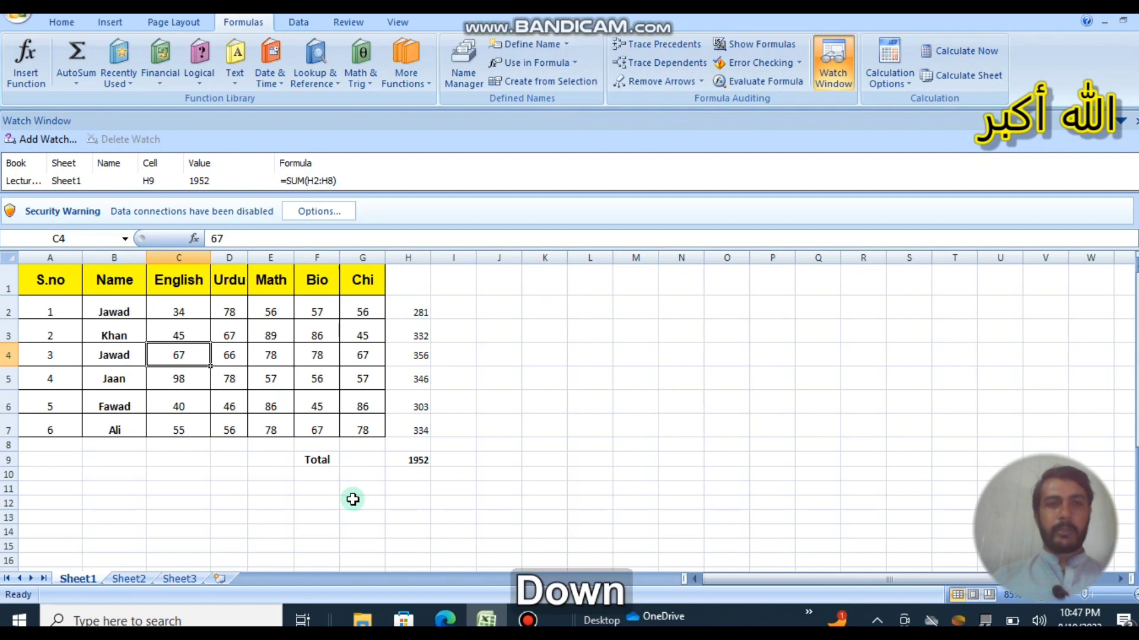
key("Up")
key("Down")
key("Right")
key("Left")
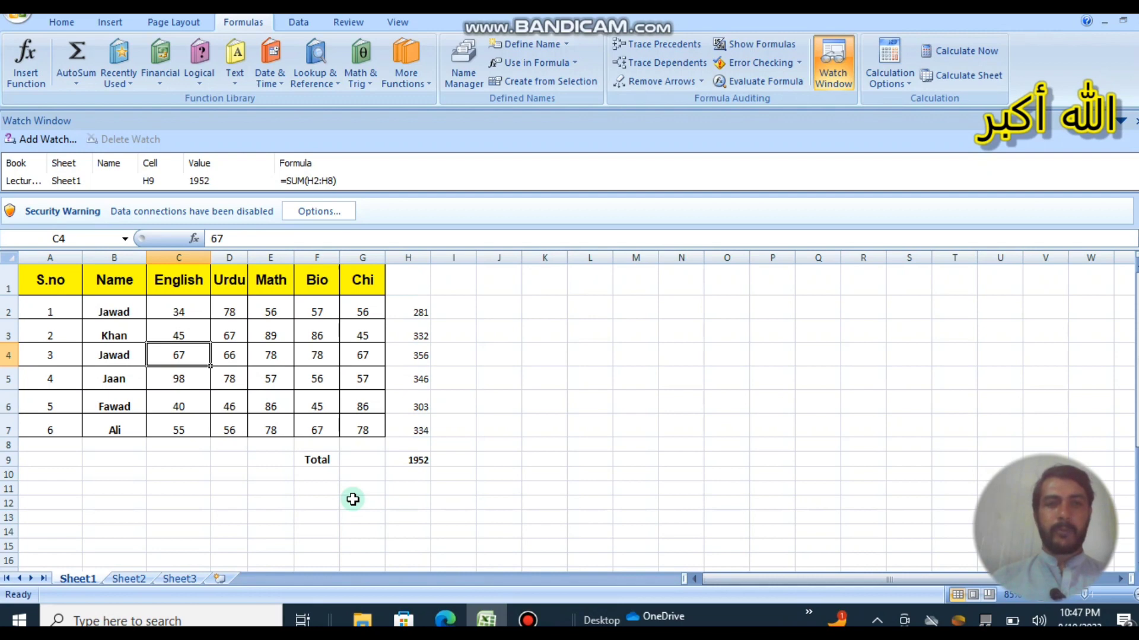
type("45")
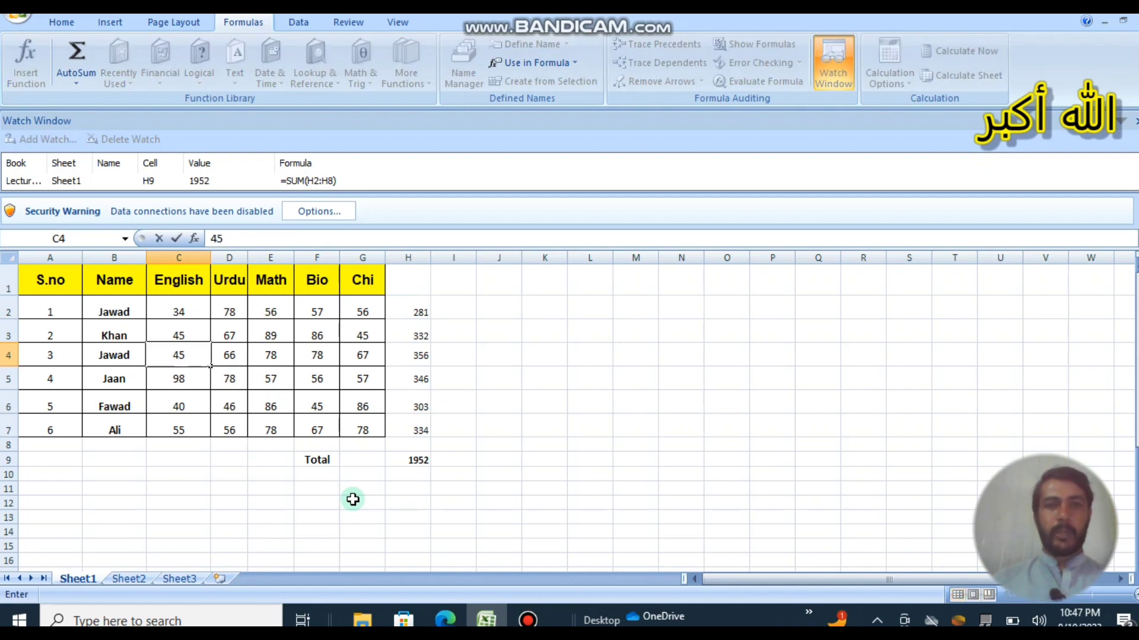
key("BackSpace")
key("BackSpace")
type("78")
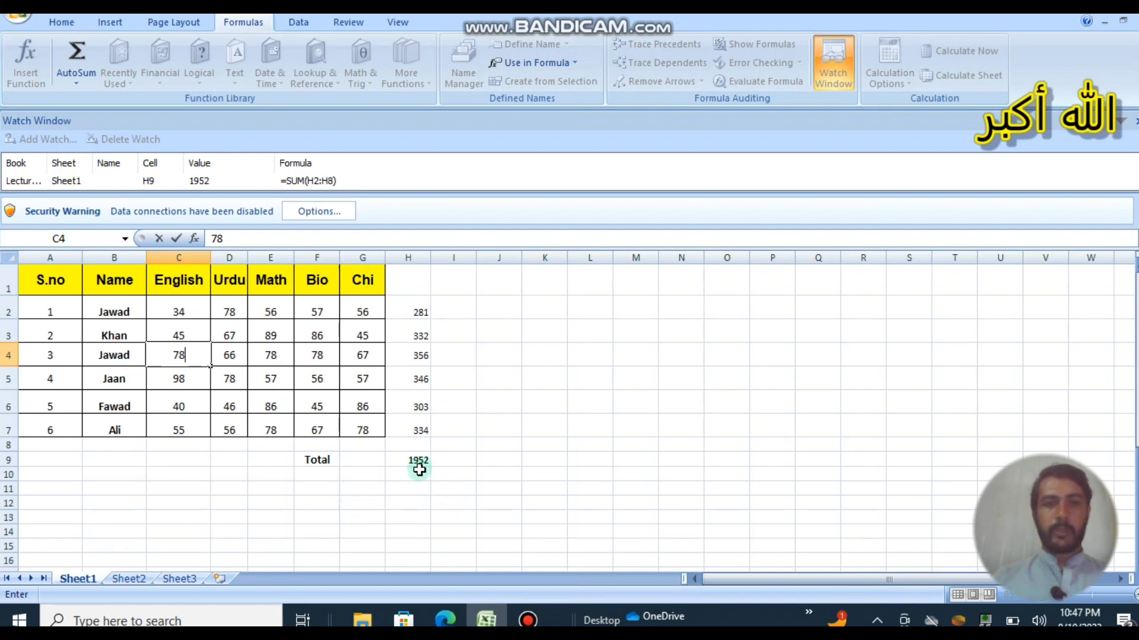
key("Return")
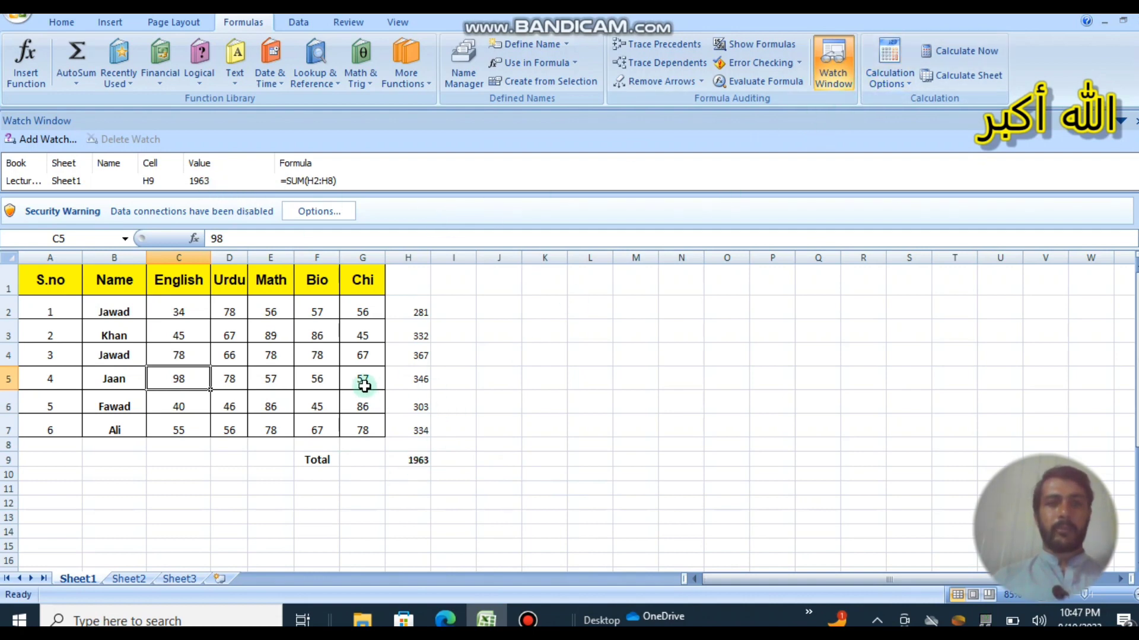
Set the fourth student's Bio mark in cell F5 to 67.
left_click(315, 380)
type("67")
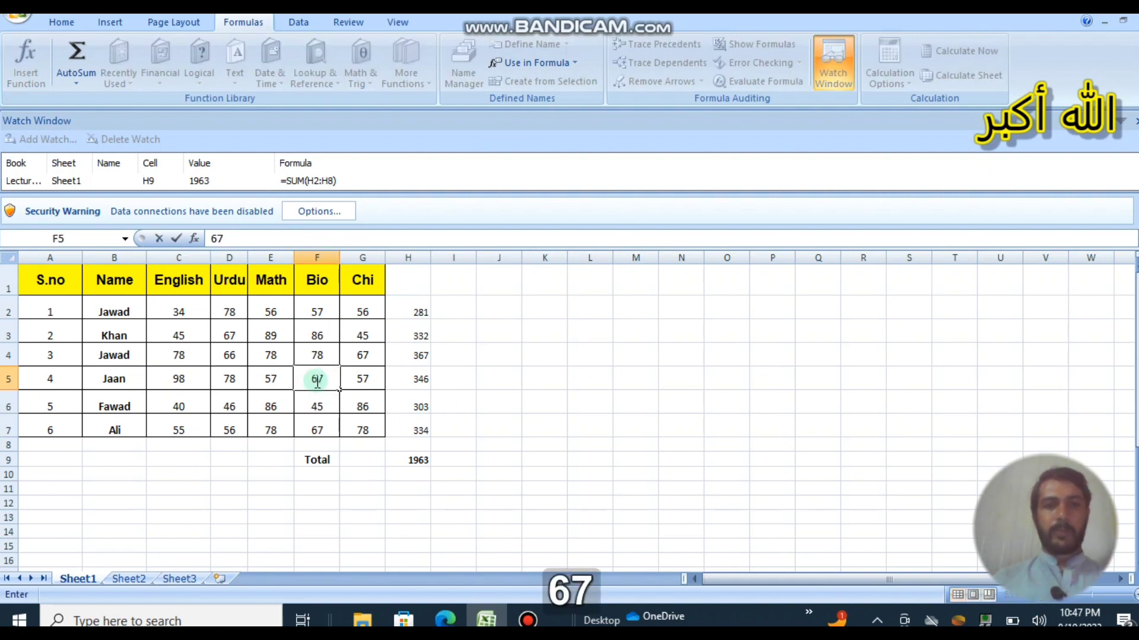
left_click(304, 403)
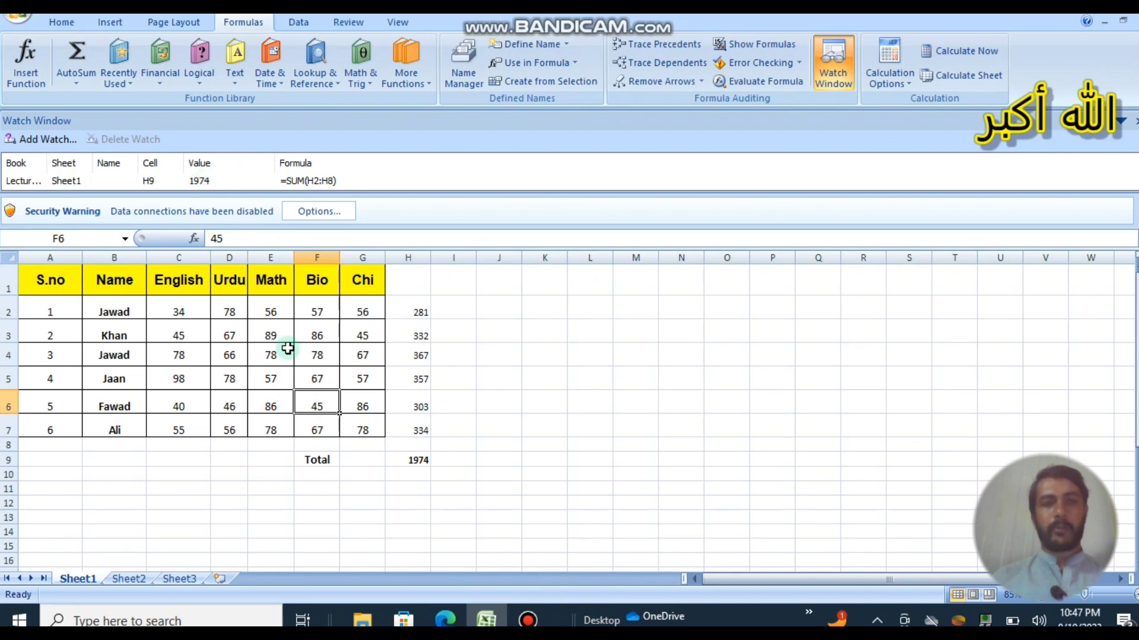
left_click(320, 341)
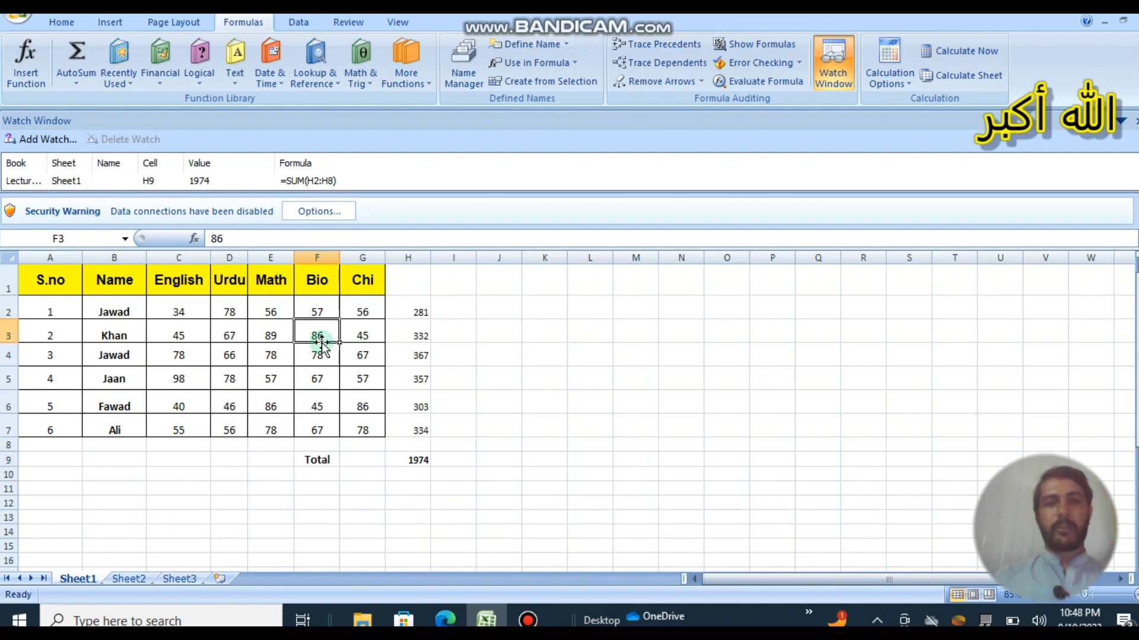
Set the Math mark in cell E4 to 90 and the English mark in cell C5 to 90.
left_click(277, 362)
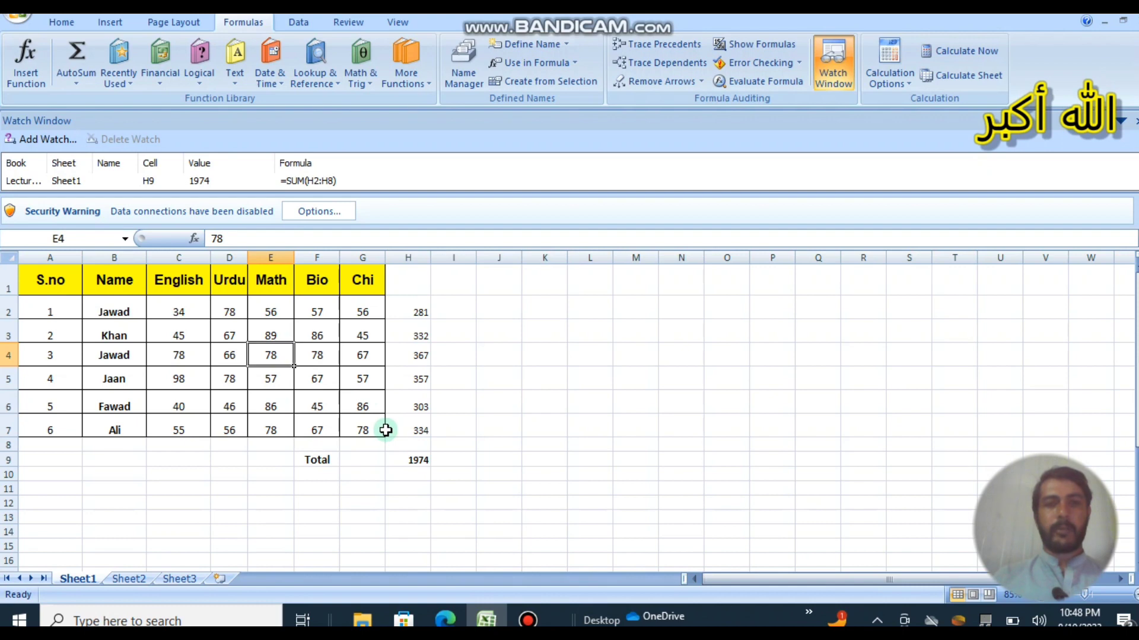
type("90")
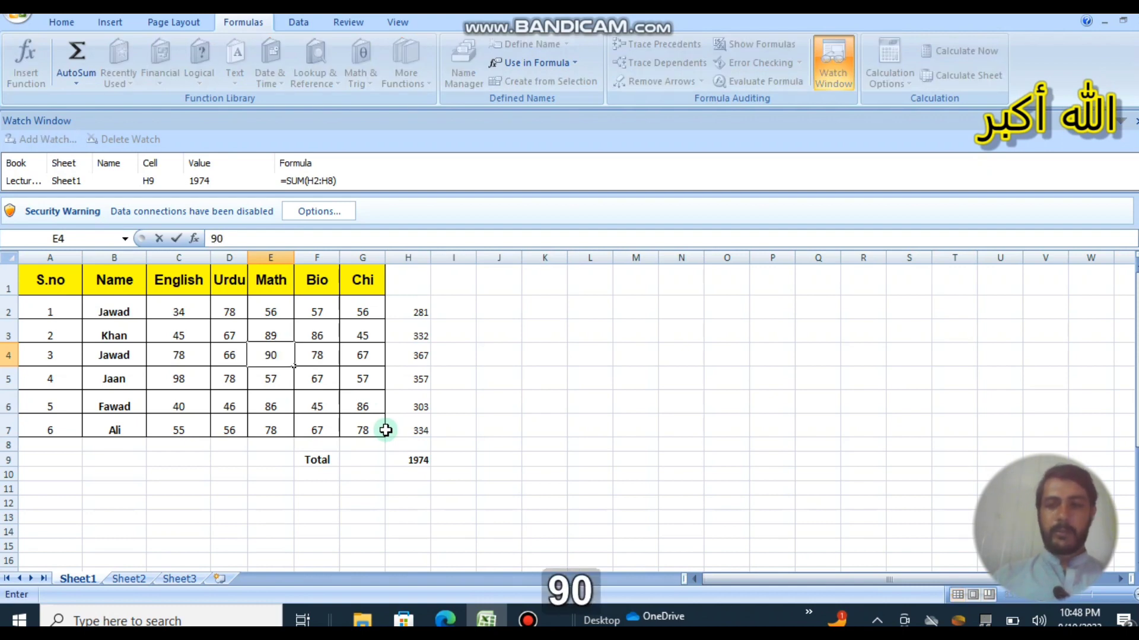
key("Return")
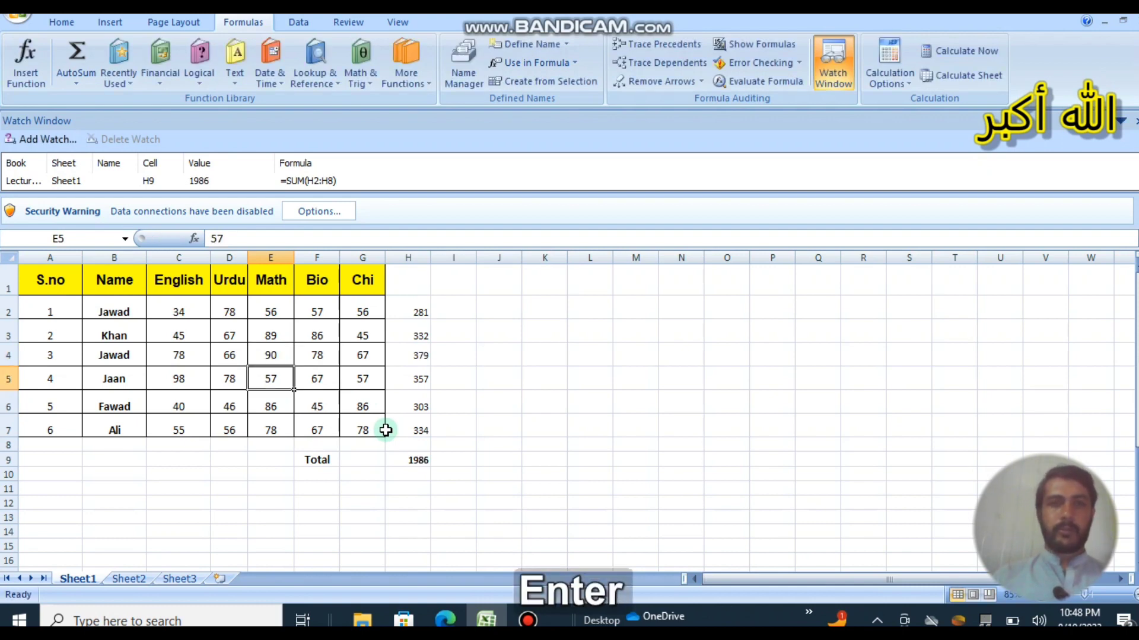
left_click(208, 389)
type("90")
key("Return")
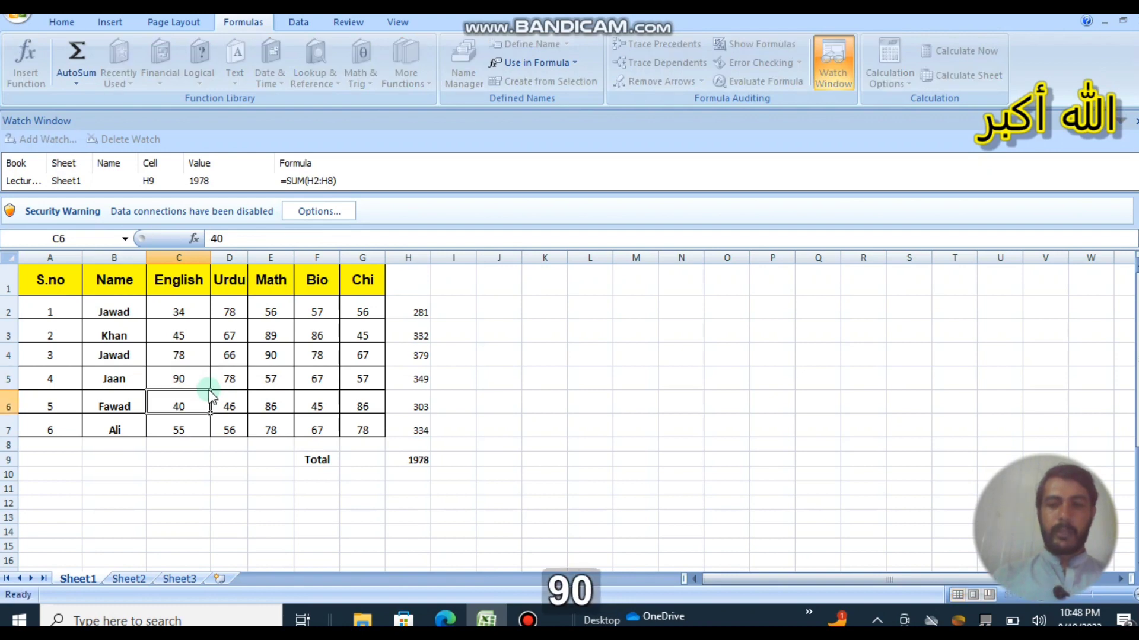
Set the fifth student's English mark in cell C6 to 90.
key("F12")
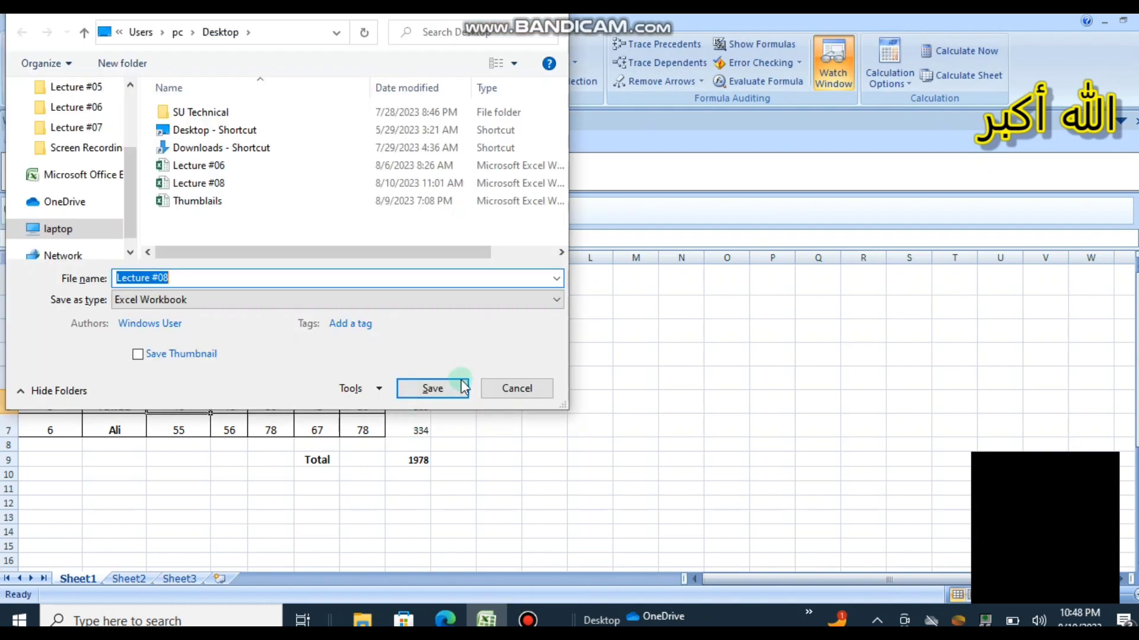
left_click(494, 388)
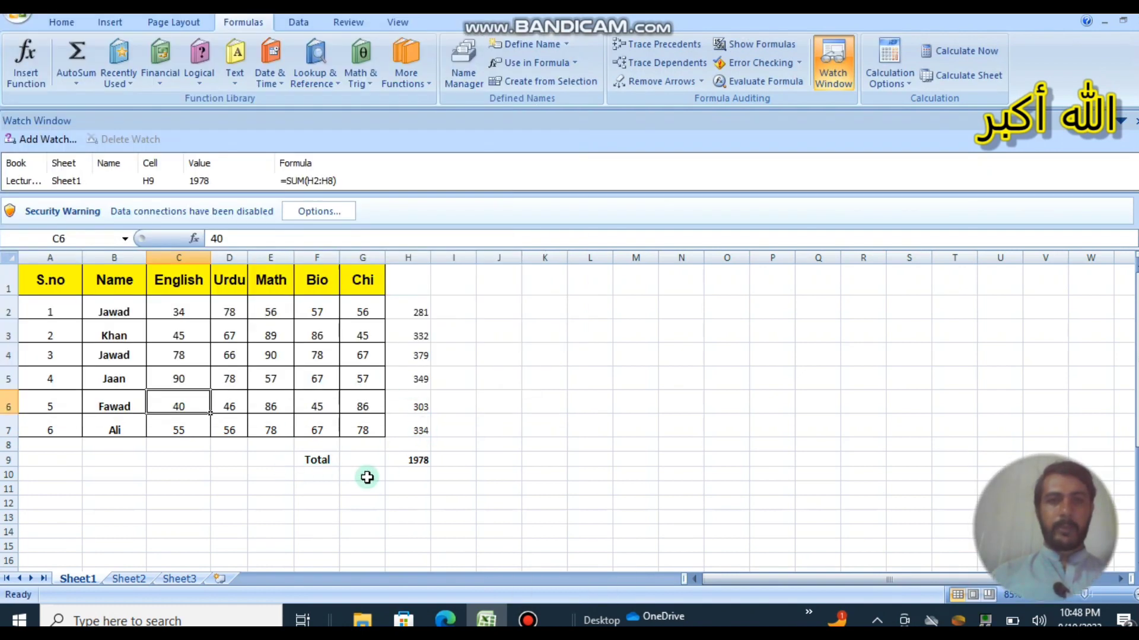
type("90")
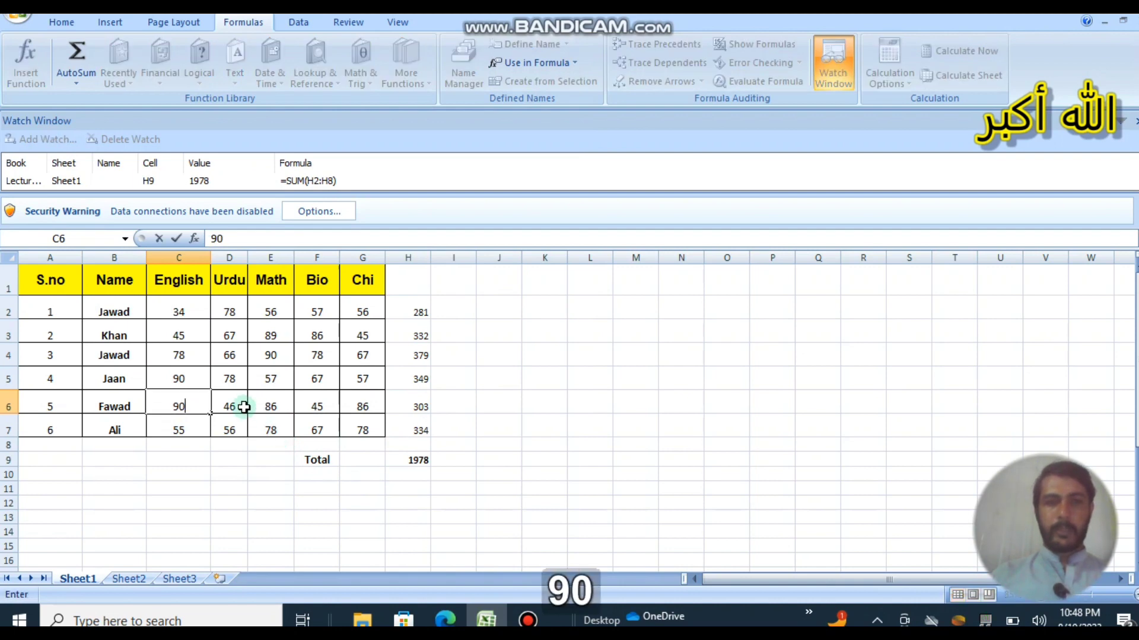
key("Return")
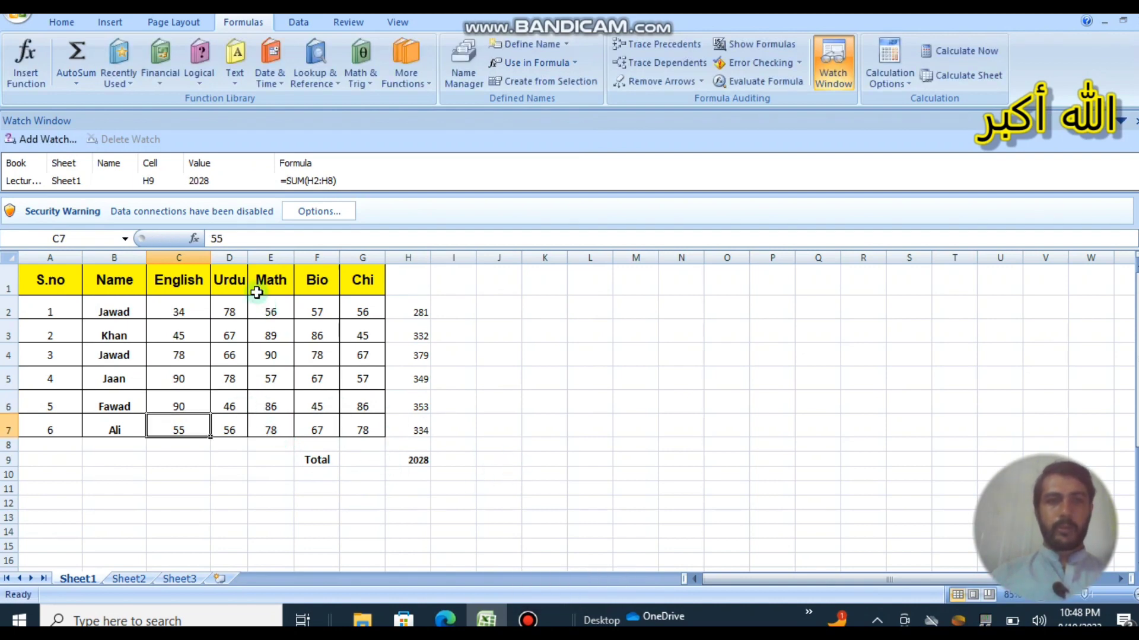
Set the fifth student's English mark in cell C6 to 67 and close the Watch Window.
left_click(188, 403)
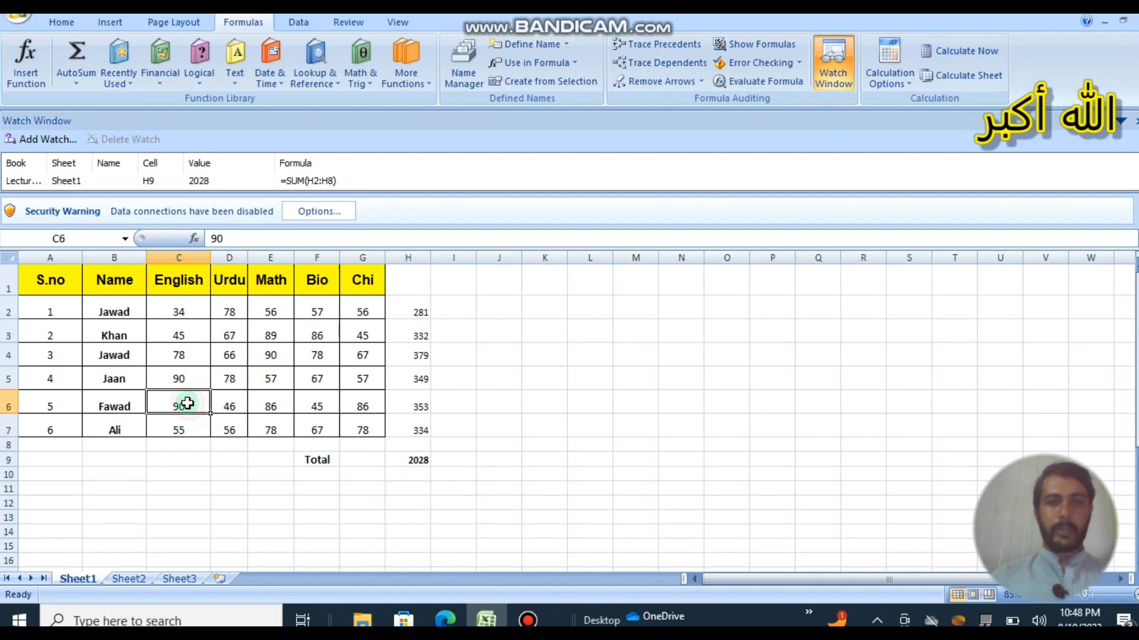
type("67")
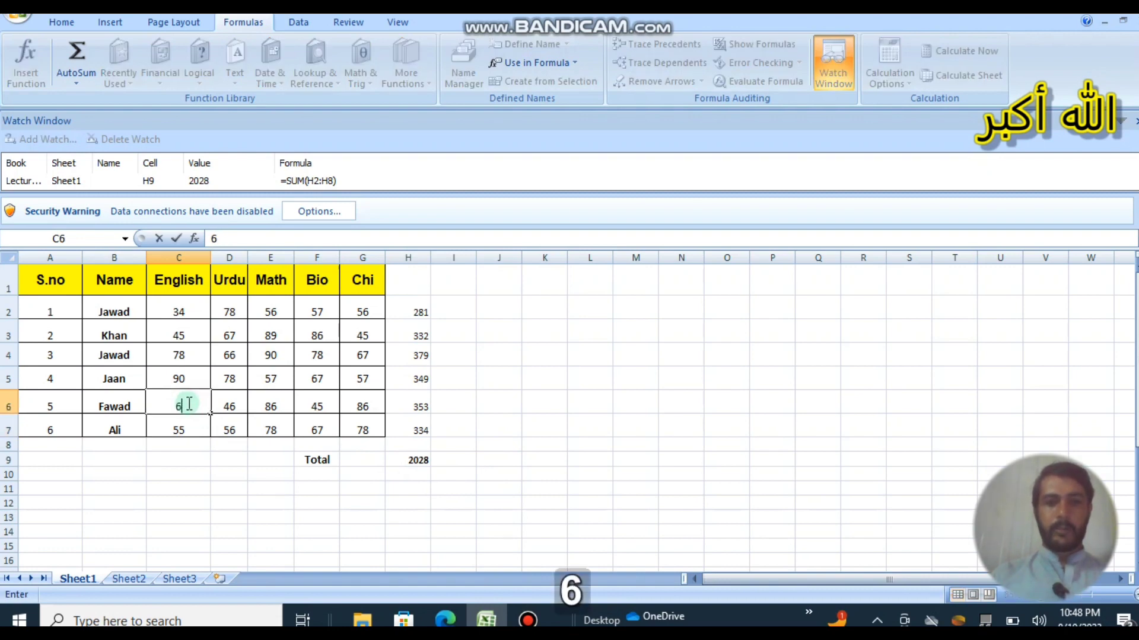
left_click(255, 387)
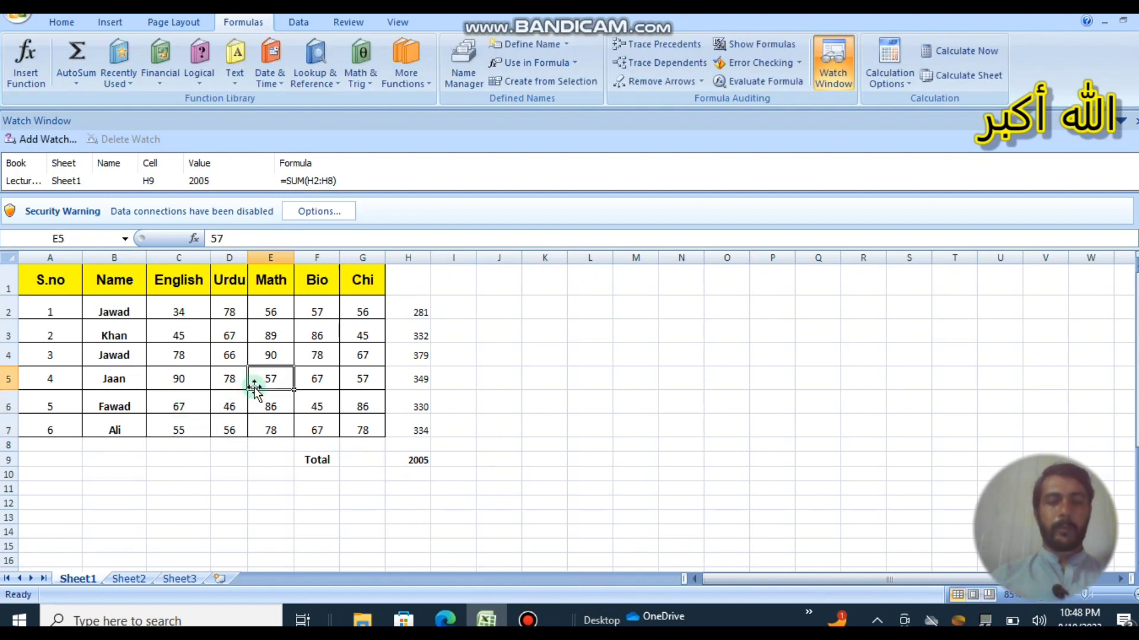
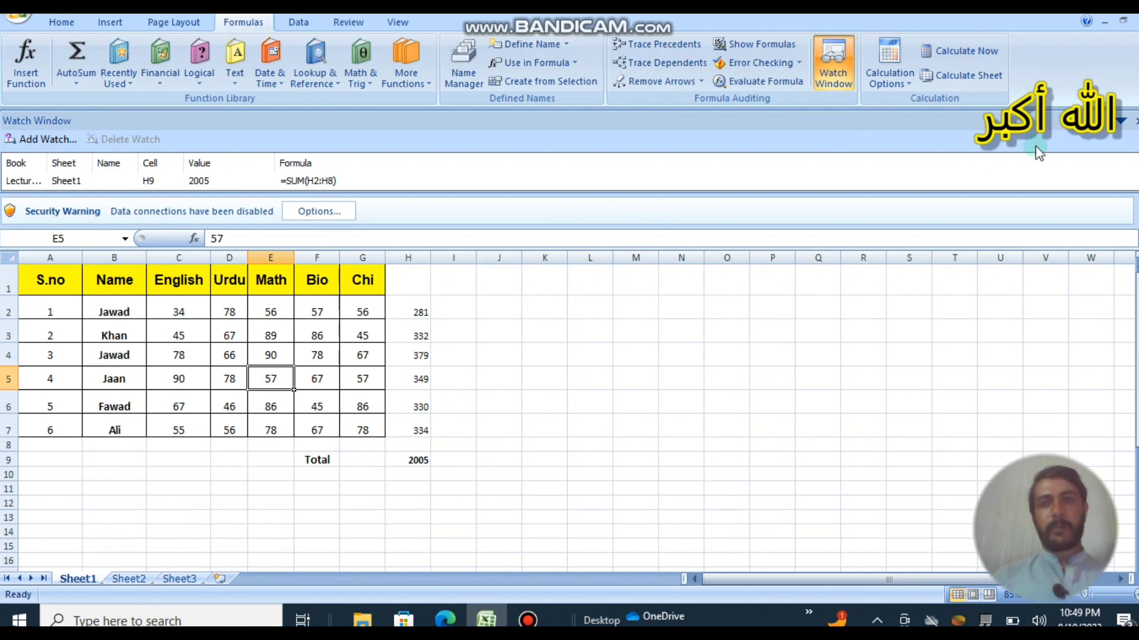
left_click(1135, 120)
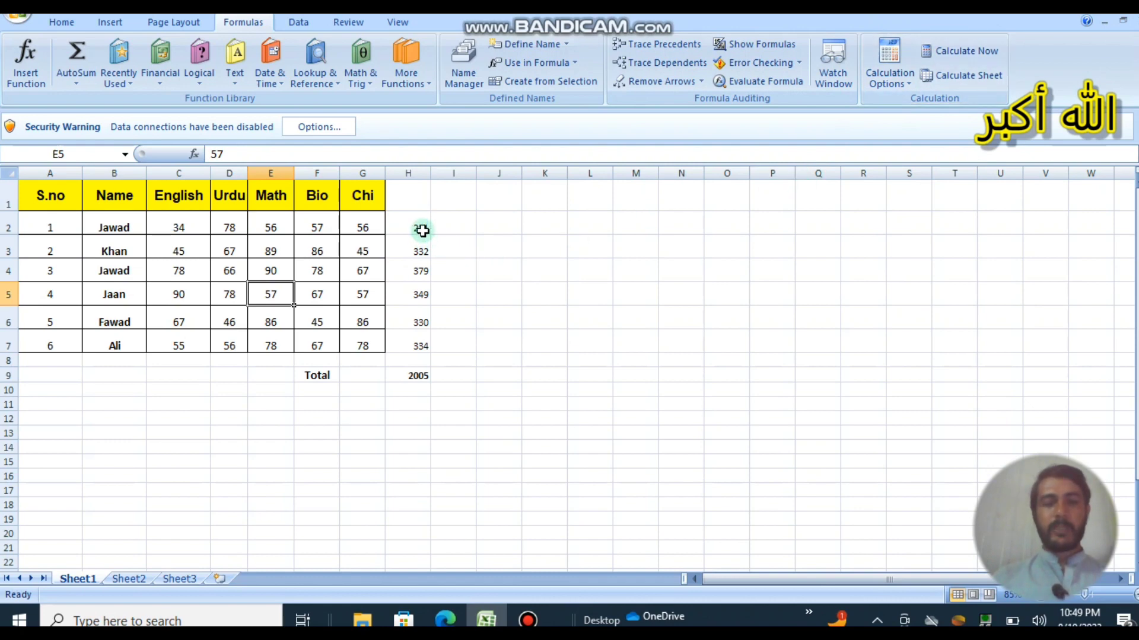
Clear the row totals and the grand total in cells H2:H10.
left_click_drag(421, 230, 407, 386)
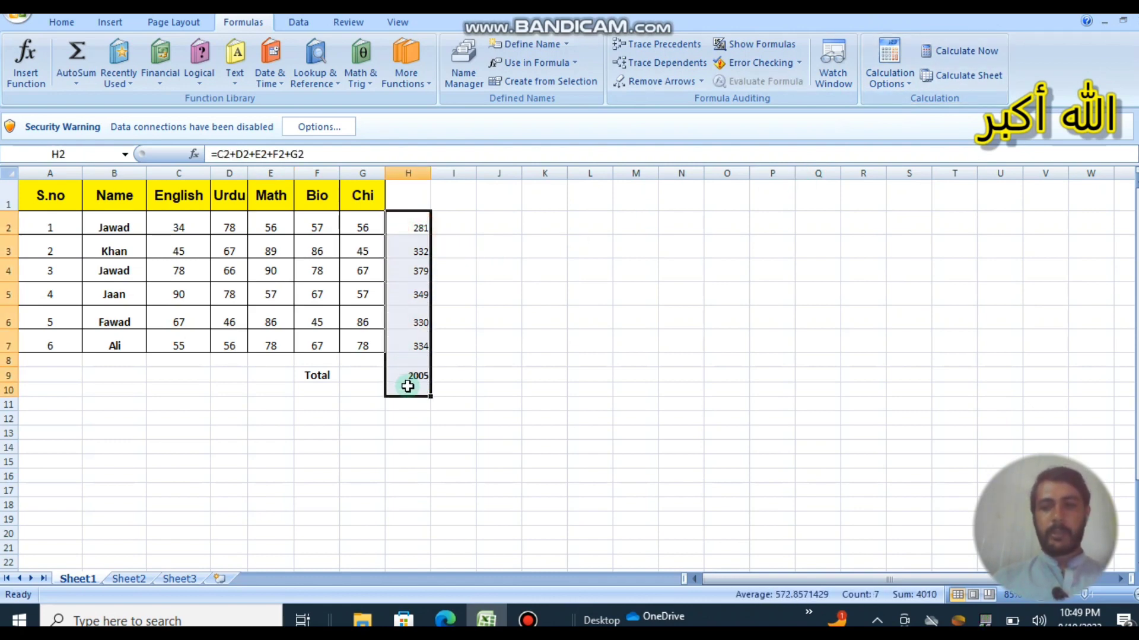
key("Delete")
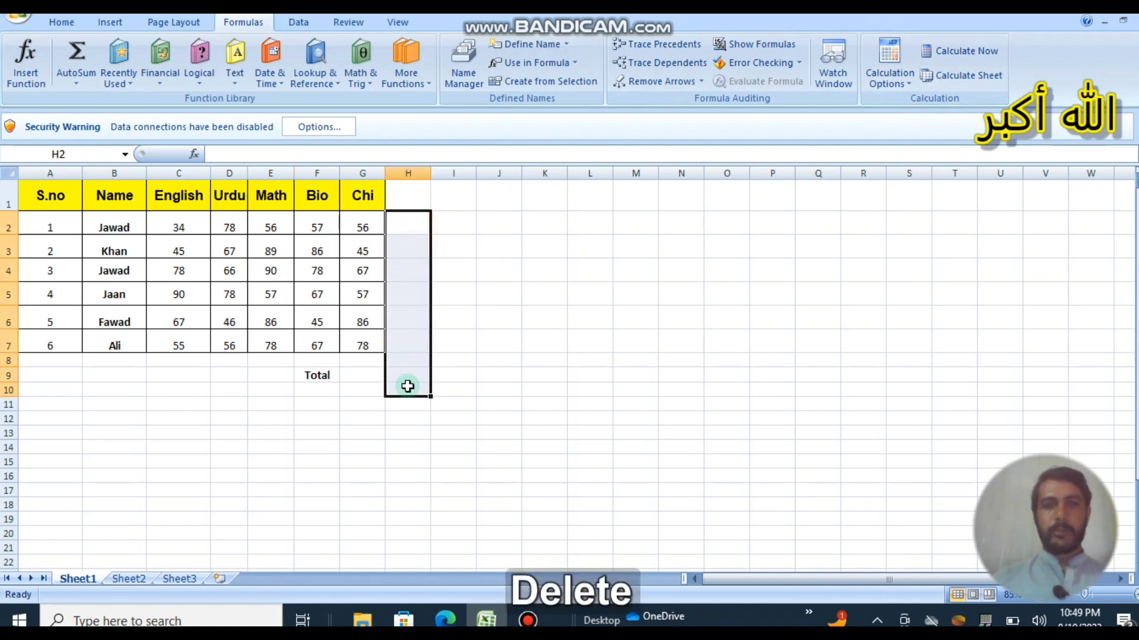
left_click(409, 221)
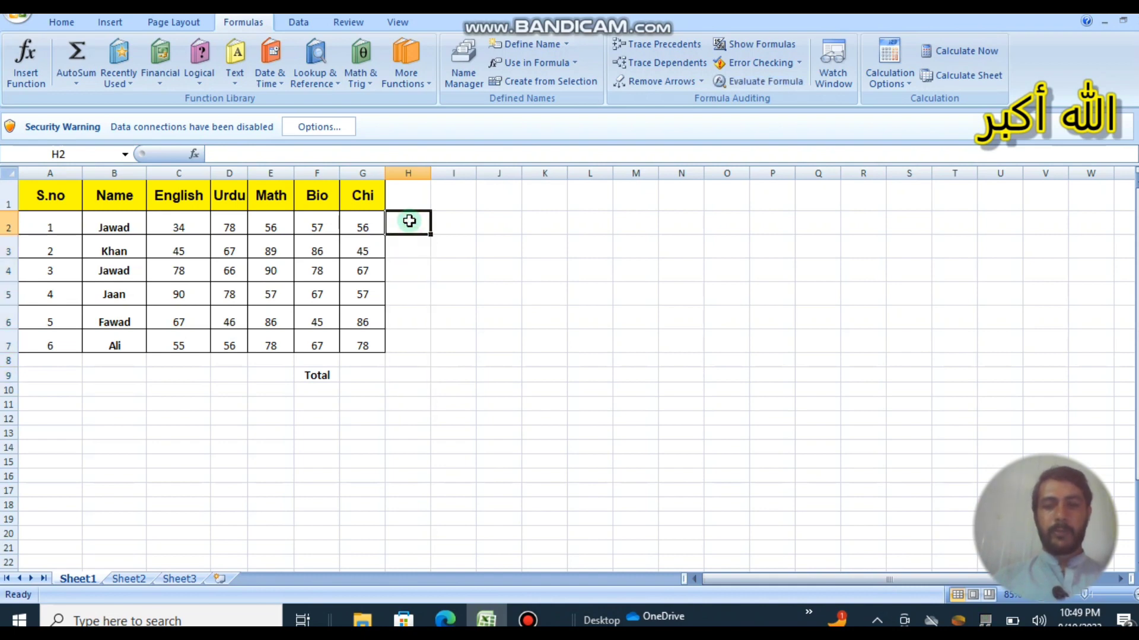
type("=")
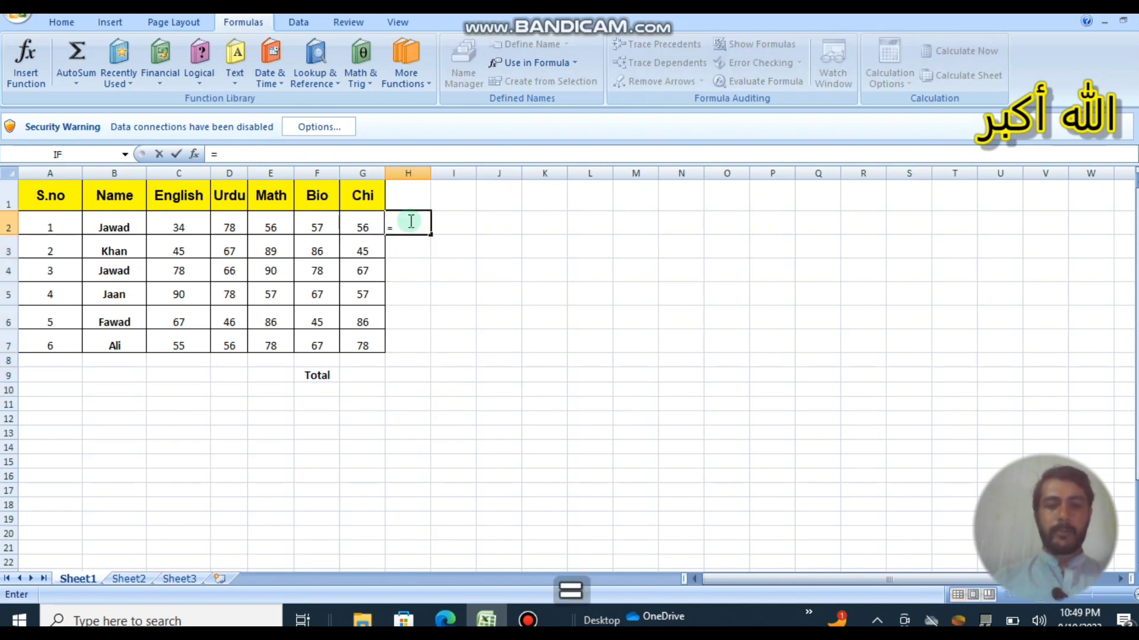
type("s")
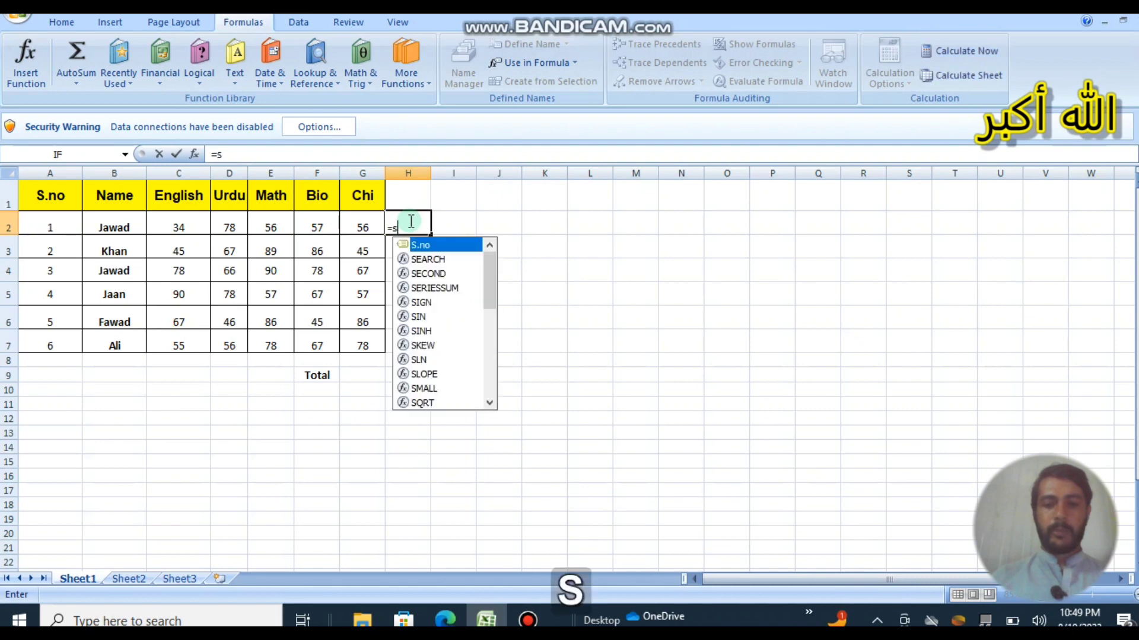
type("um")
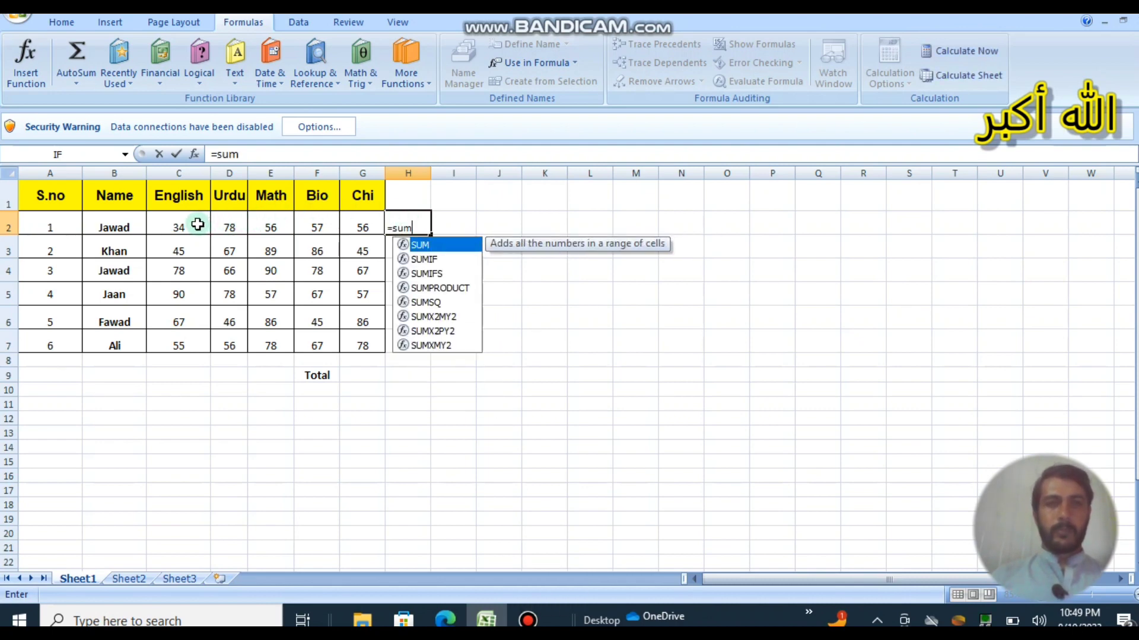
left_click_drag(194, 224, 363, 217)
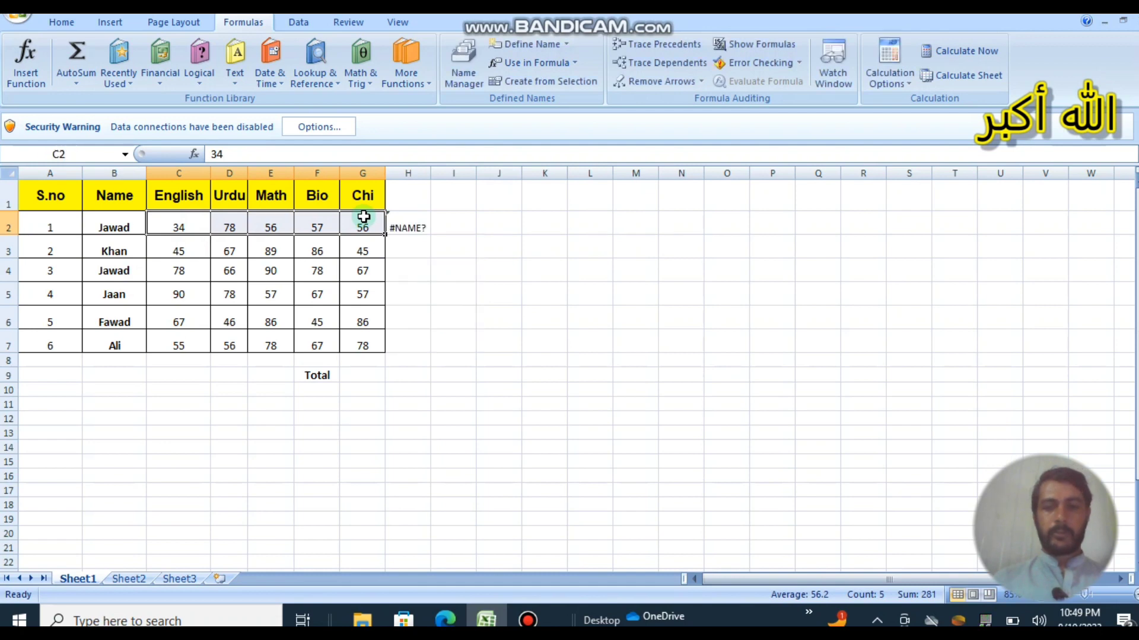
key("BackSpace")
key("Escape")
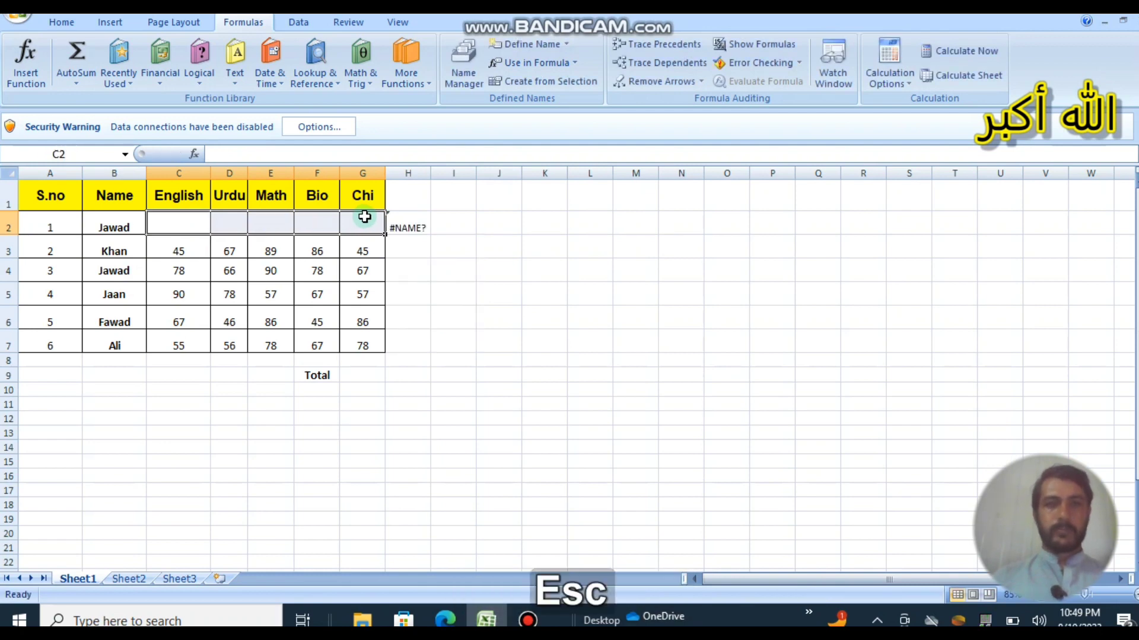
key("ctrl+z")
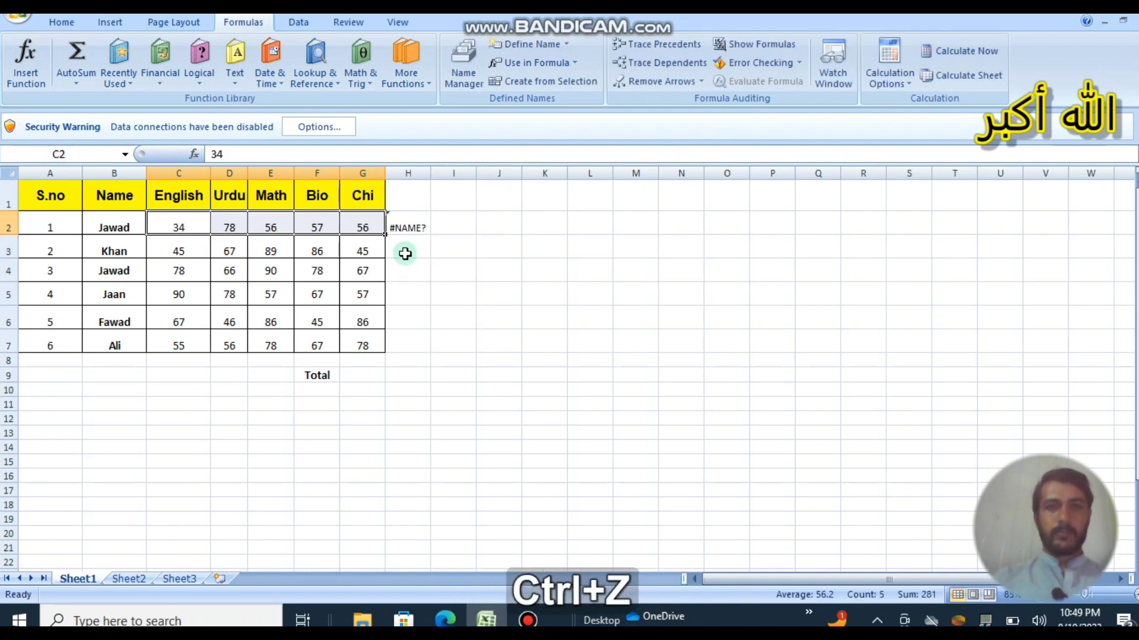
left_click(415, 227)
key("Delete")
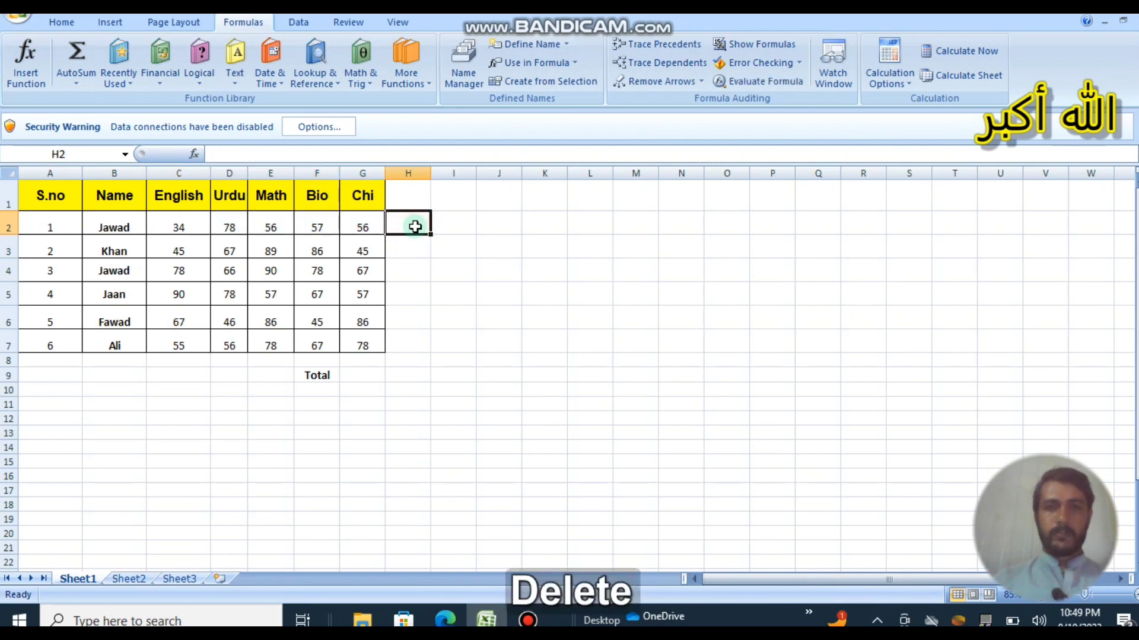
Total the first student's marks in cell H2 with =sum(C2:G2) and fill the formula down to H7.
type("=sum(")
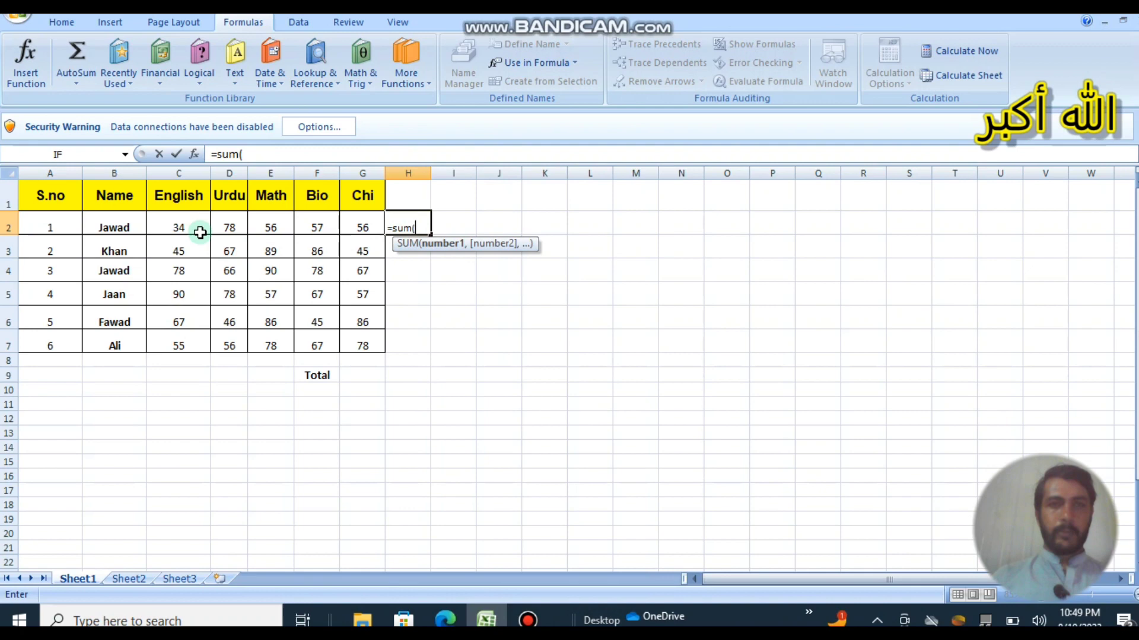
left_click_drag(198, 229, 359, 223)
type(")\\")
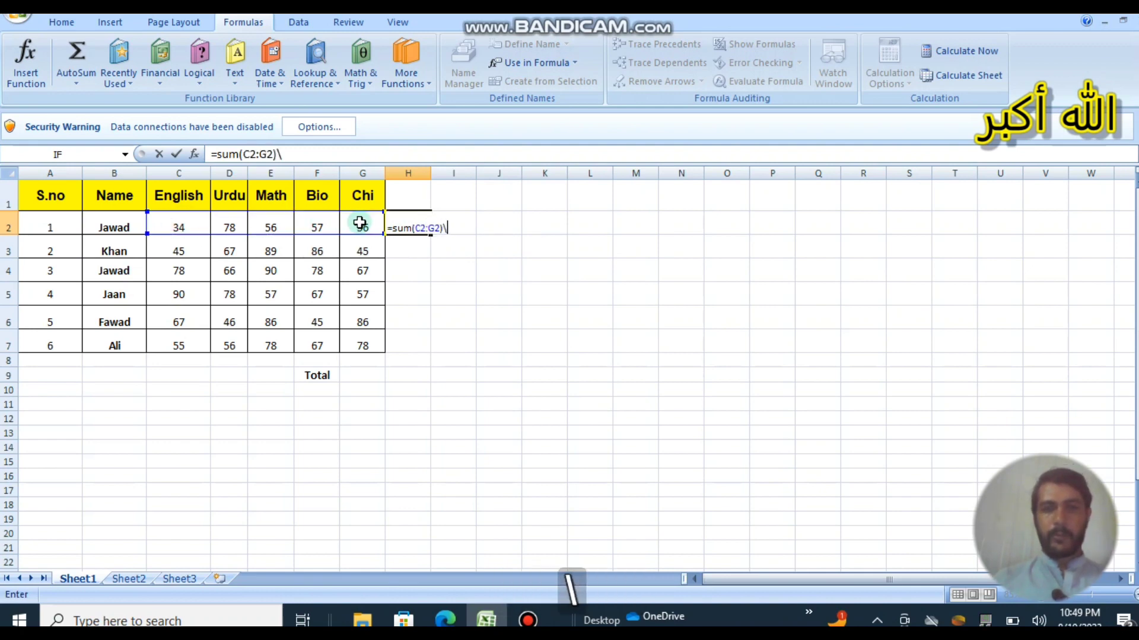
key("BackSpace")
key("Return")
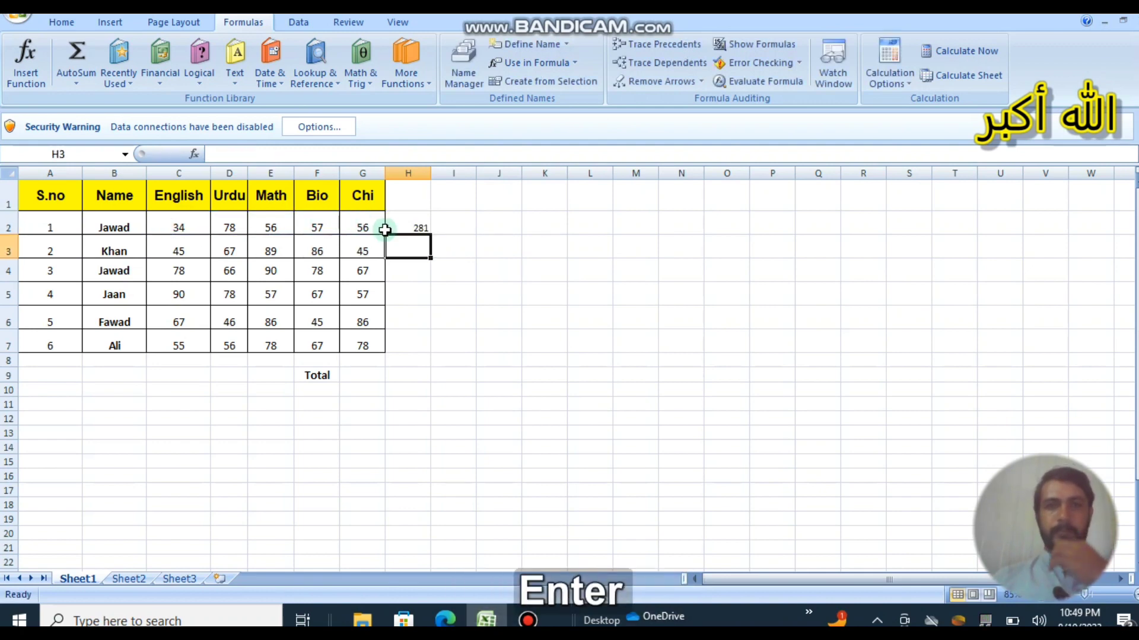
left_click(420, 226)
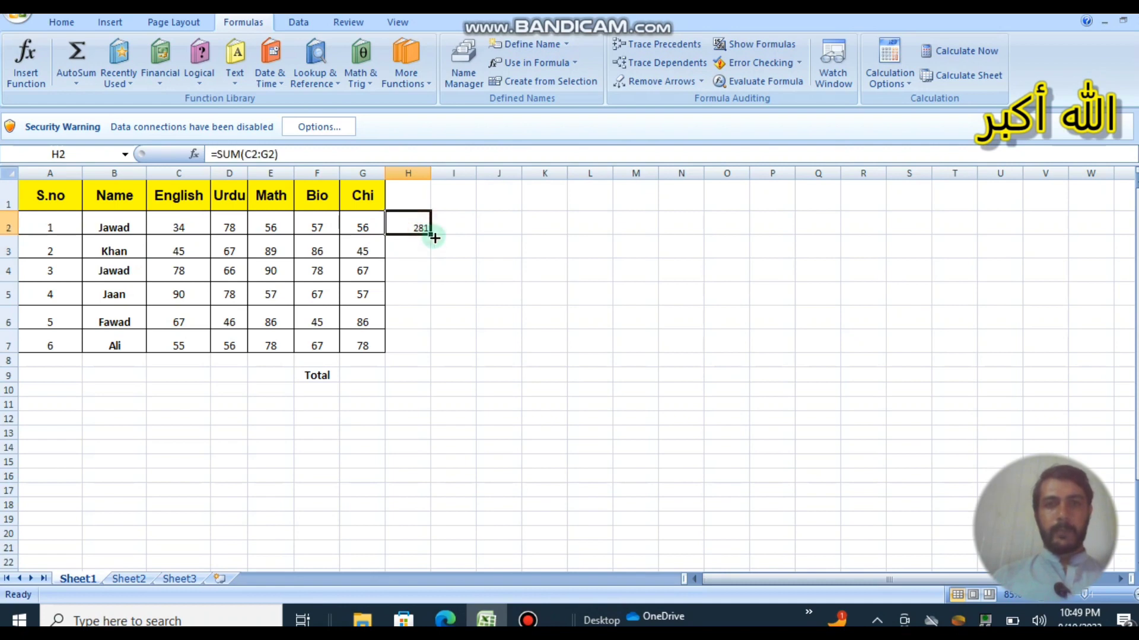
left_click_drag(434, 237, 433, 352)
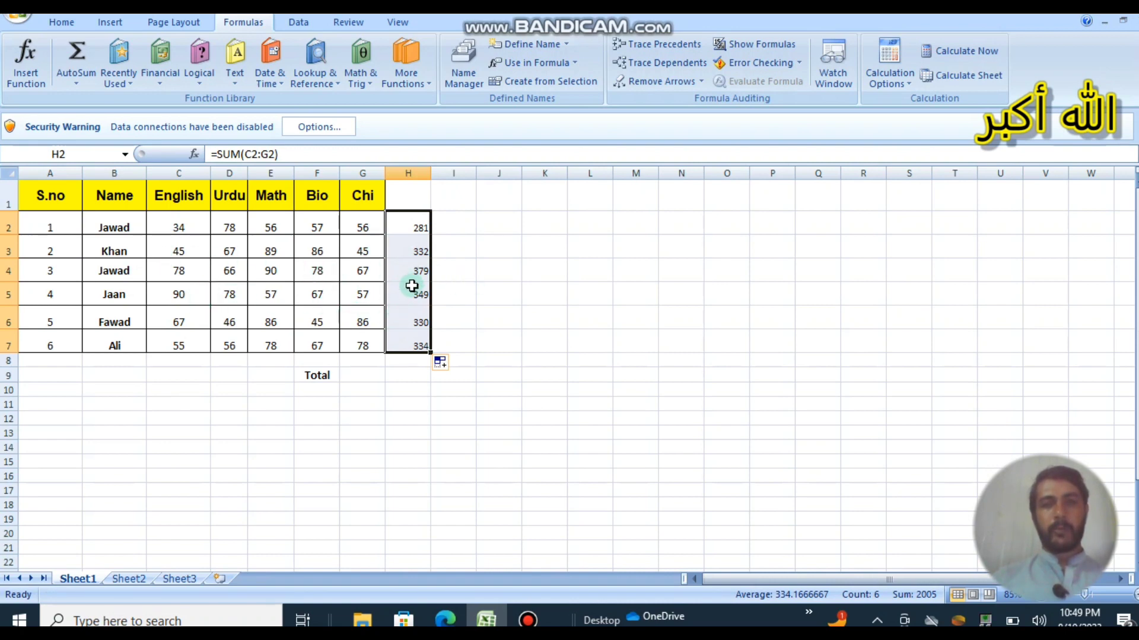
left_click(413, 224)
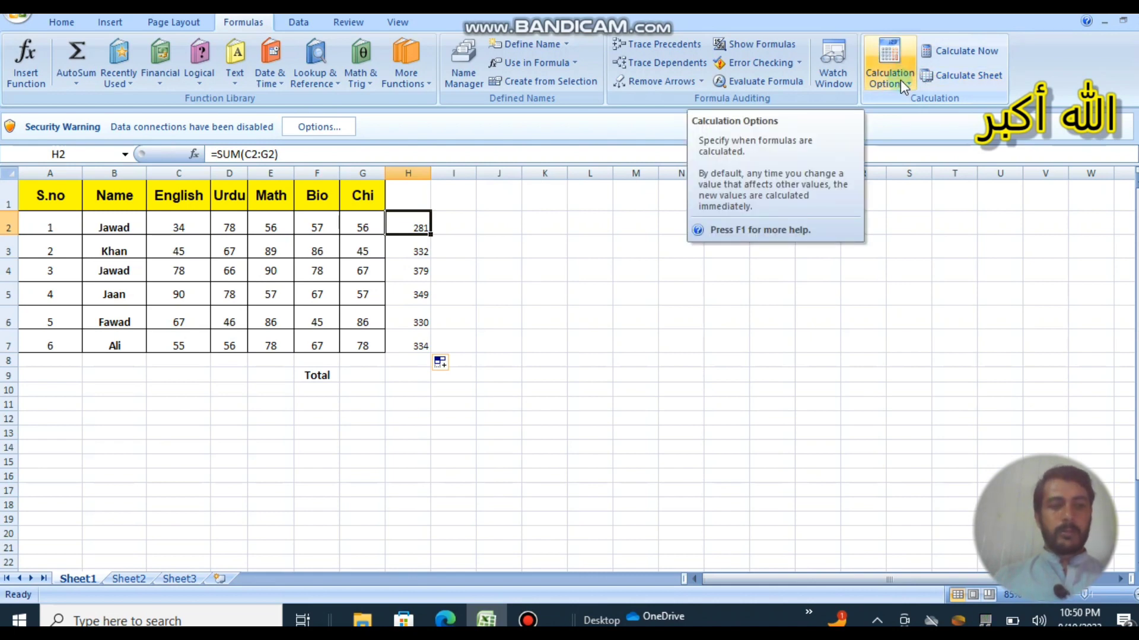
Examine the available calculation modes and the row totals in column H that they affect.
left_click(652, 328)
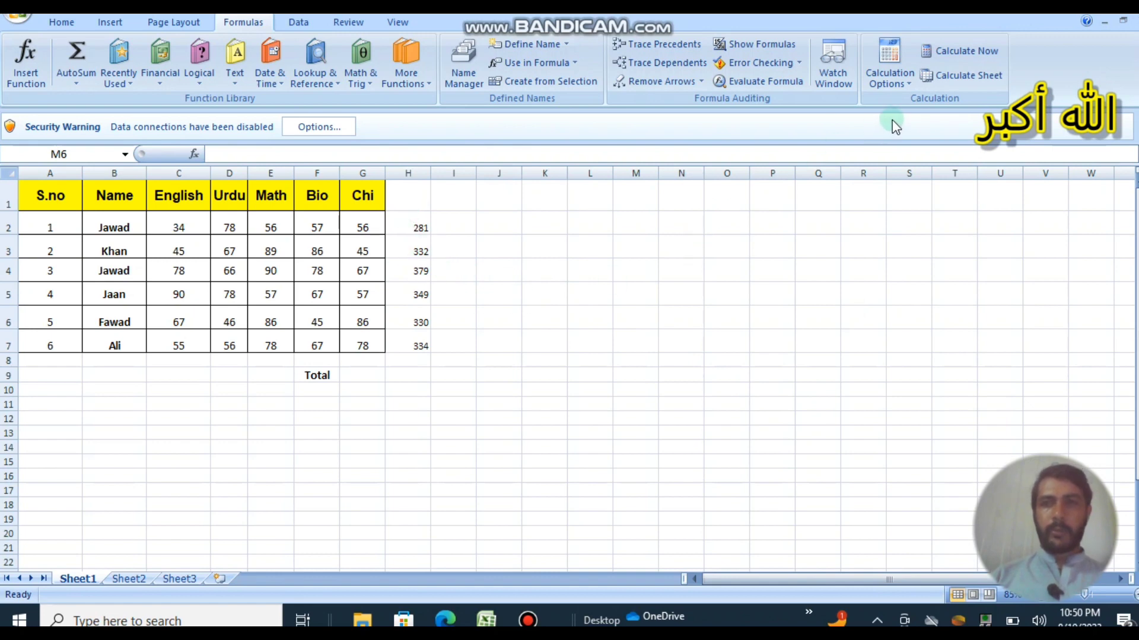
left_click(905, 83)
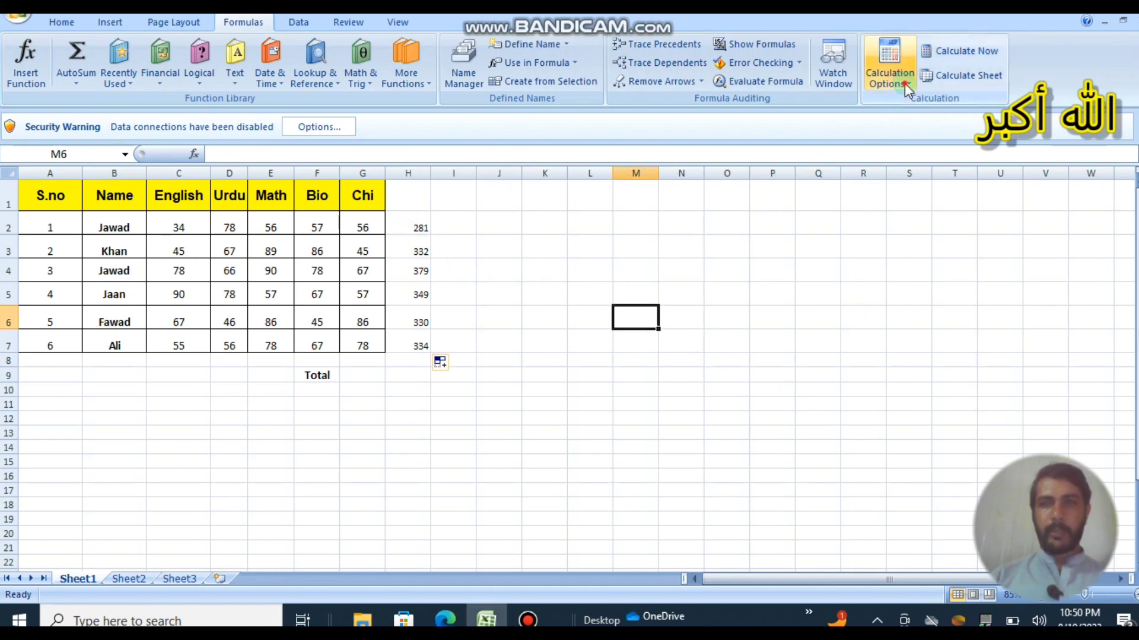
left_click(905, 83)
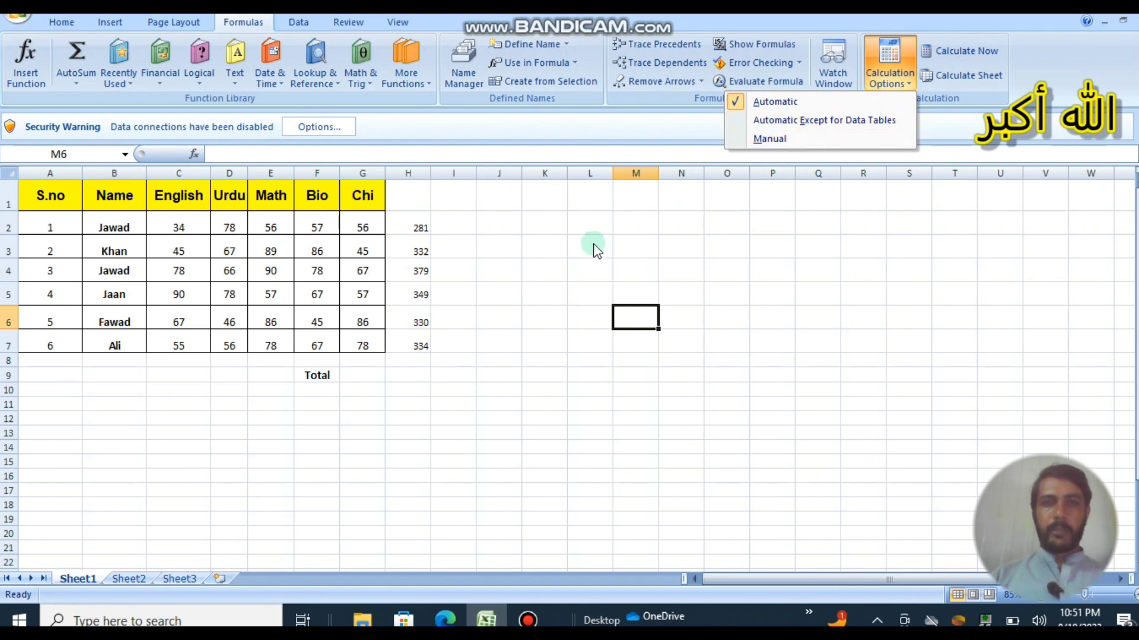
left_click(423, 268)
left_click_drag(416, 230, 413, 330)
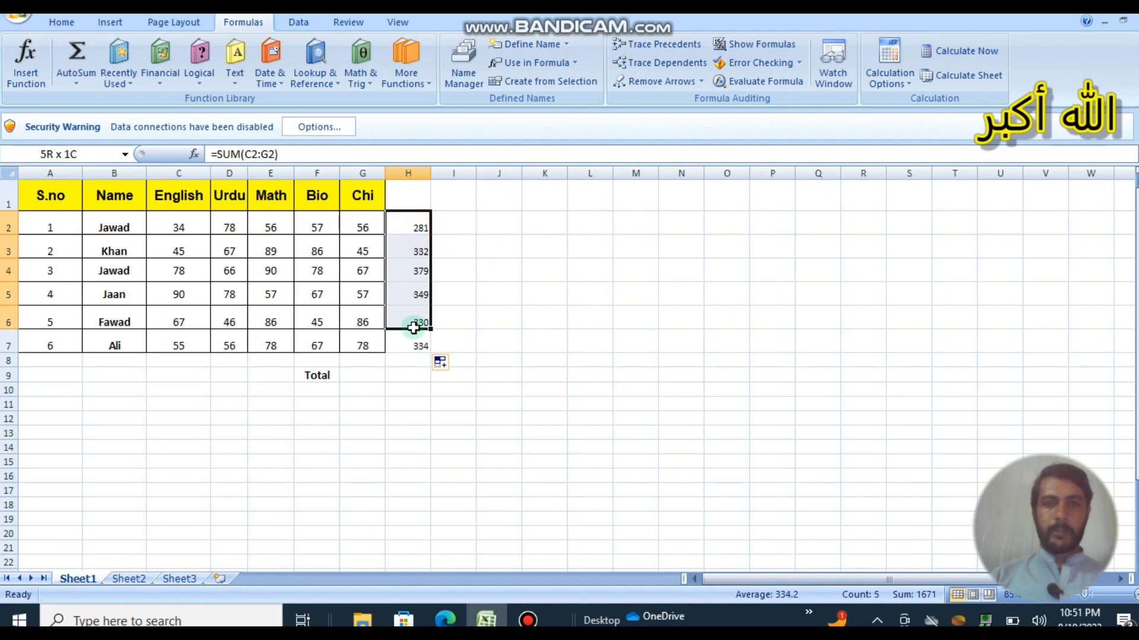
left_click(418, 251)
left_click_drag(418, 252, 415, 340)
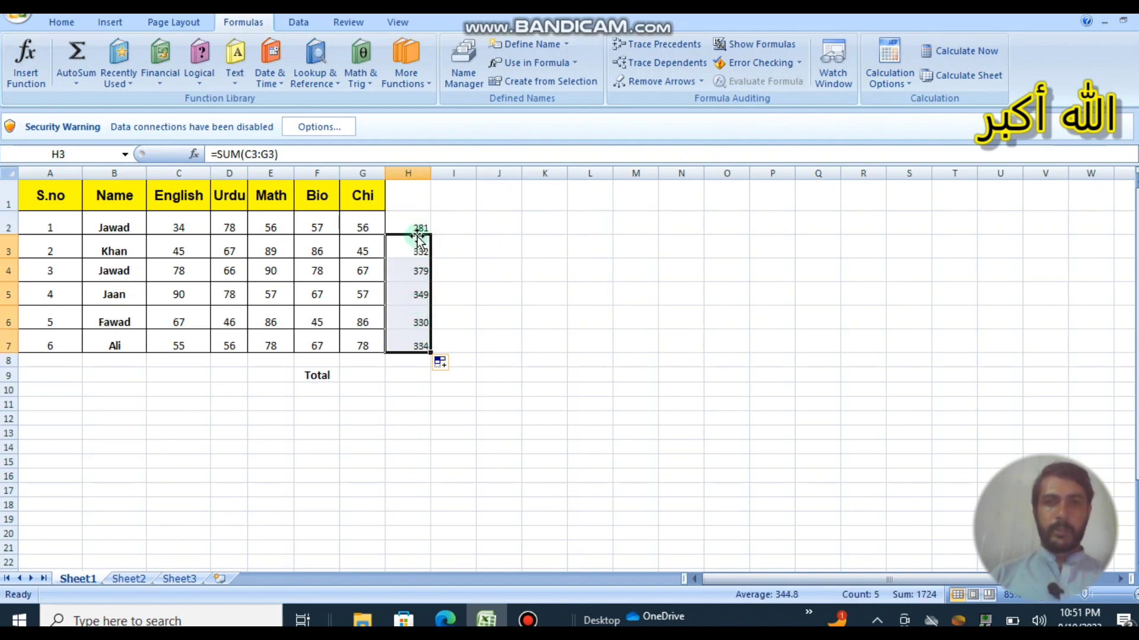
Clear the row totals in cells H2:H8.
left_click_drag(419, 224, 408, 359)
key("Delete")
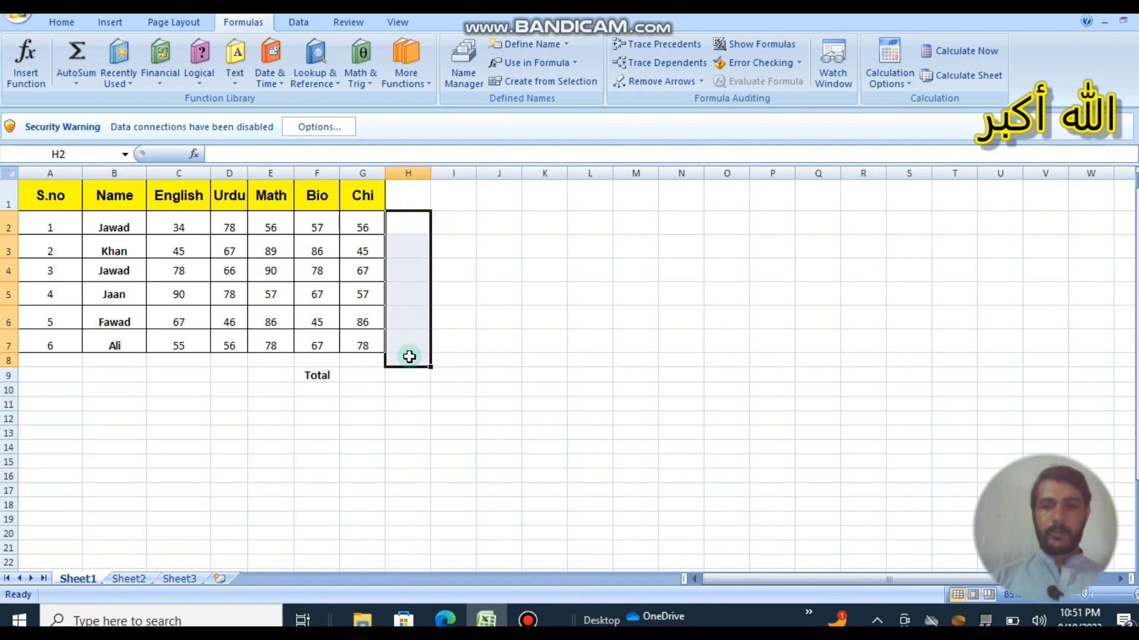
left_click(412, 220)
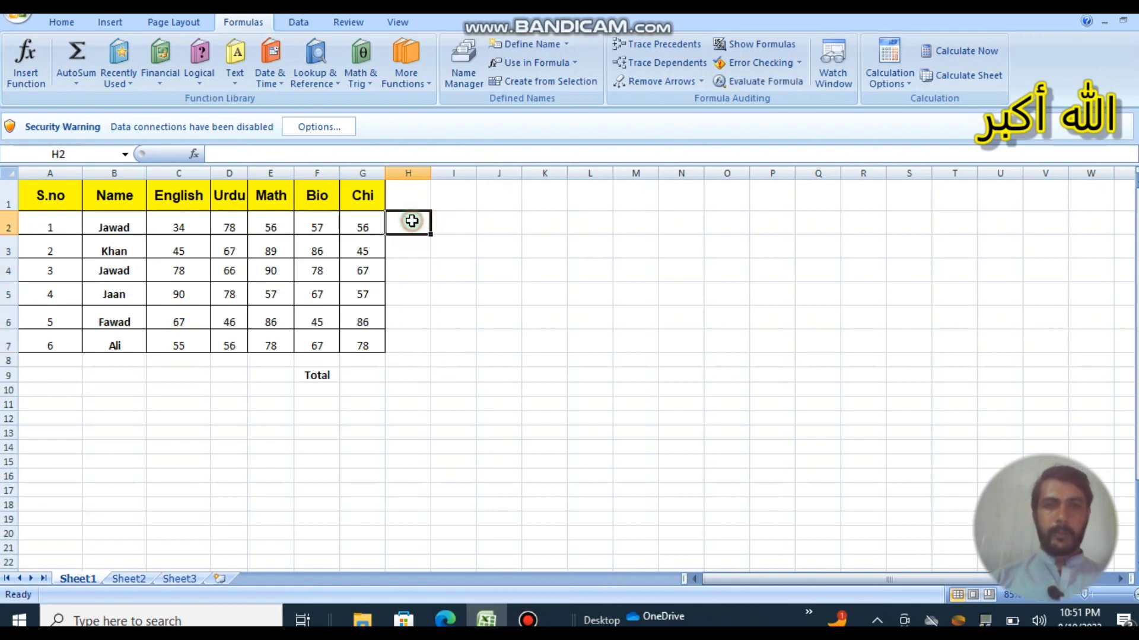
left_click(81, 53)
key("Return")
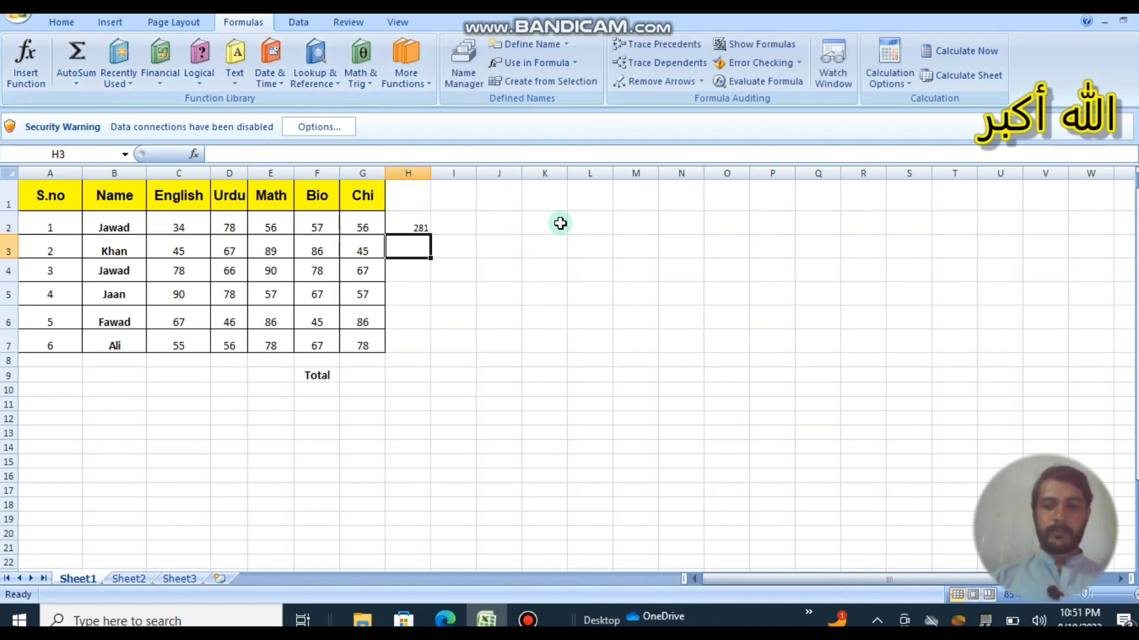
key("Up")
key("Delete")
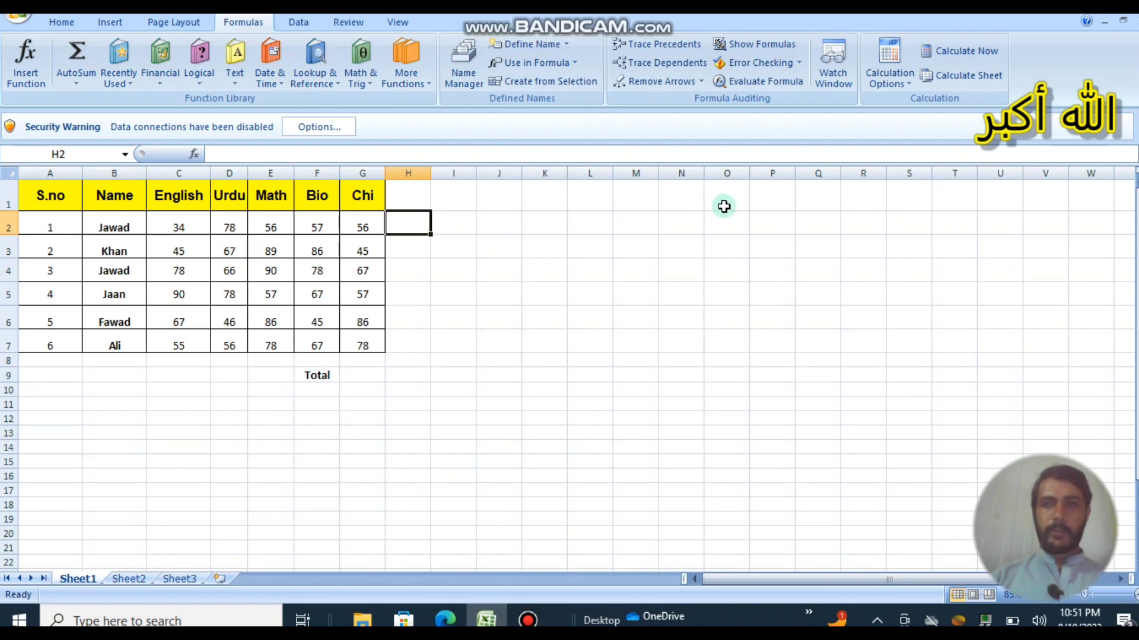
Set the workbook's calculation mode to Manual.
left_click(902, 88)
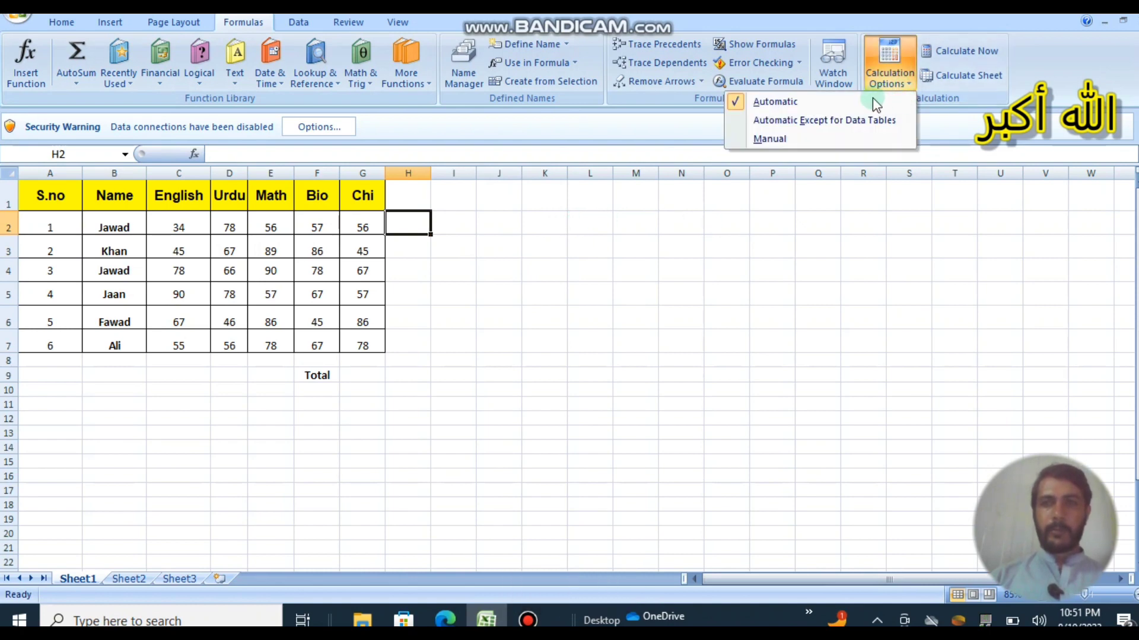
left_click(784, 134)
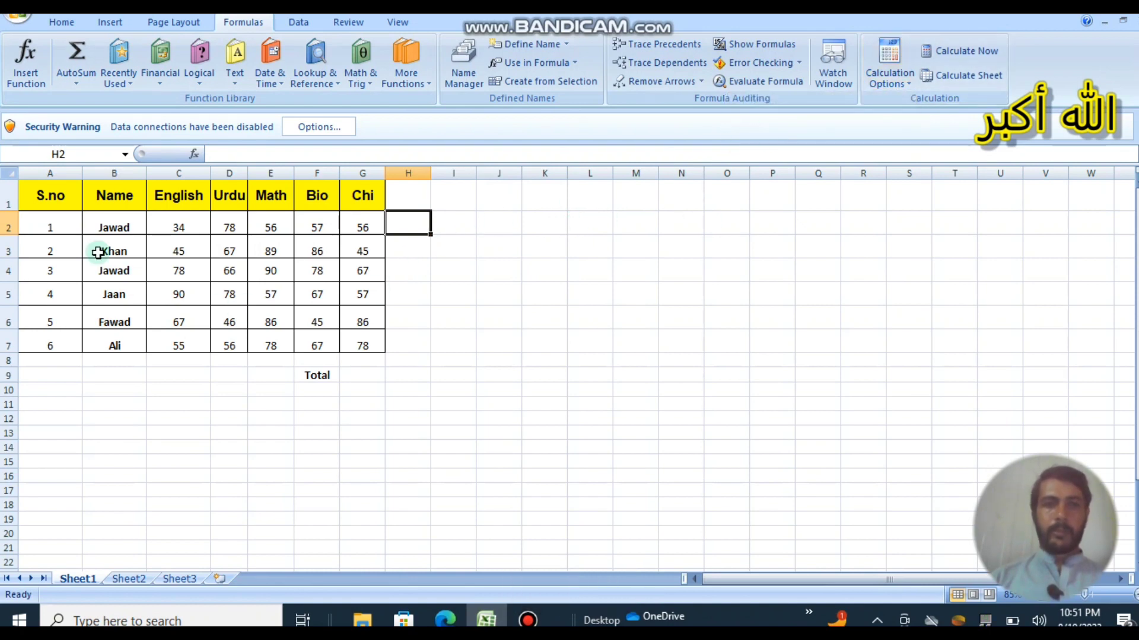
Total the first student's marks in cell H2 with AutoSum over C2:G2 and fill the formula down to H7.
left_click(77, 51)
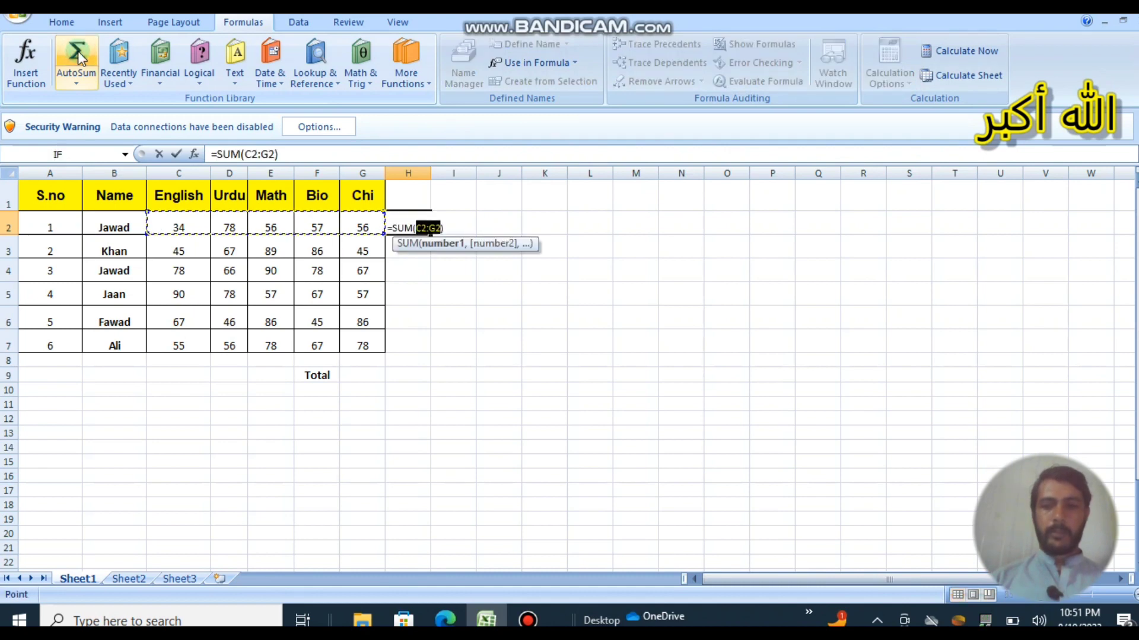
key("Return")
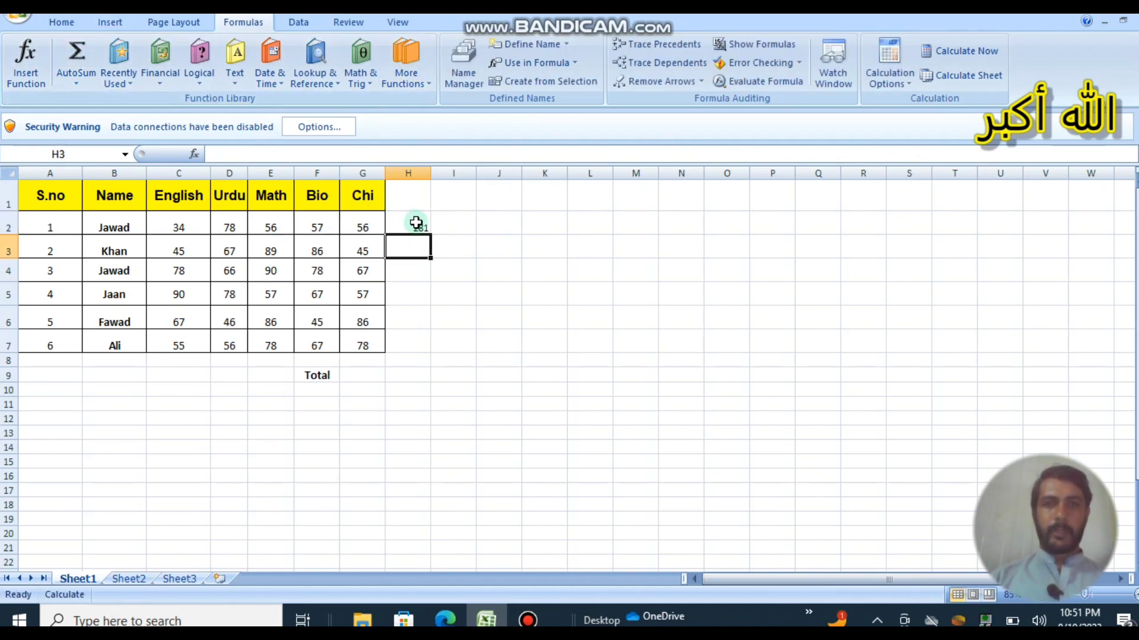
left_click(416, 226)
left_click_drag(431, 236, 420, 342)
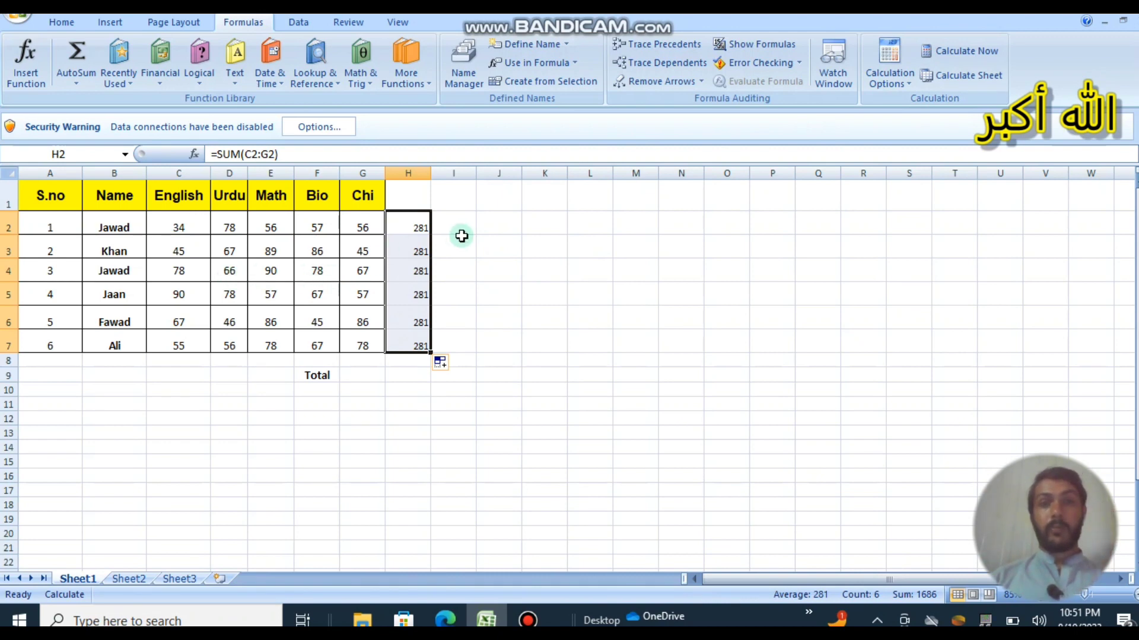
Review the calculation modes again, including Automatic Except for Data Tables, without changing the selection.
left_click(588, 245)
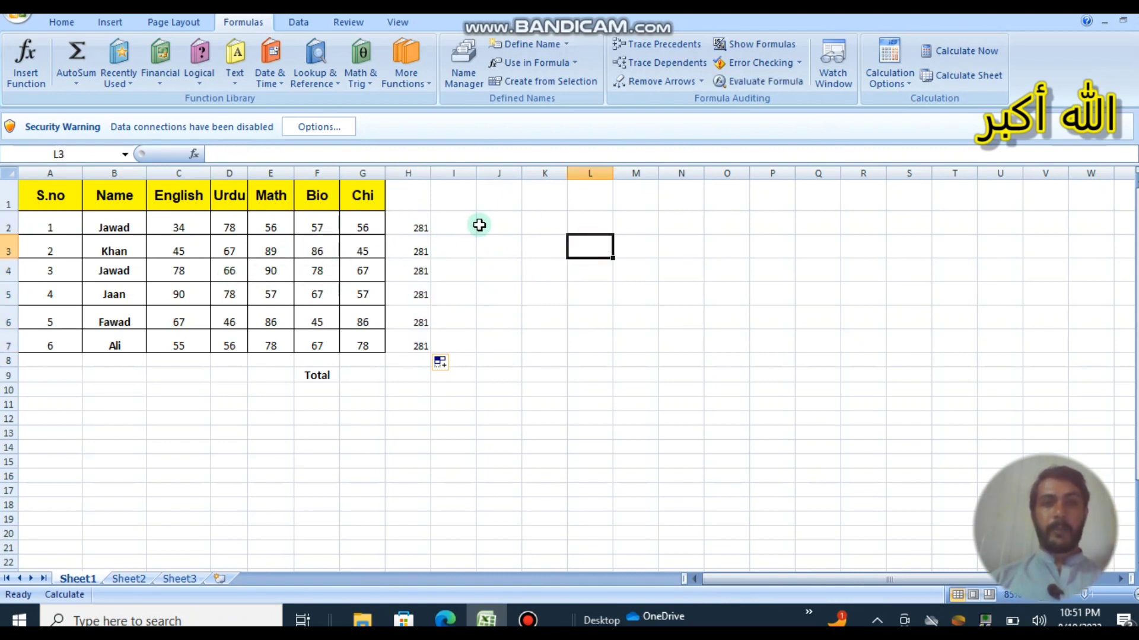
left_click(903, 84)
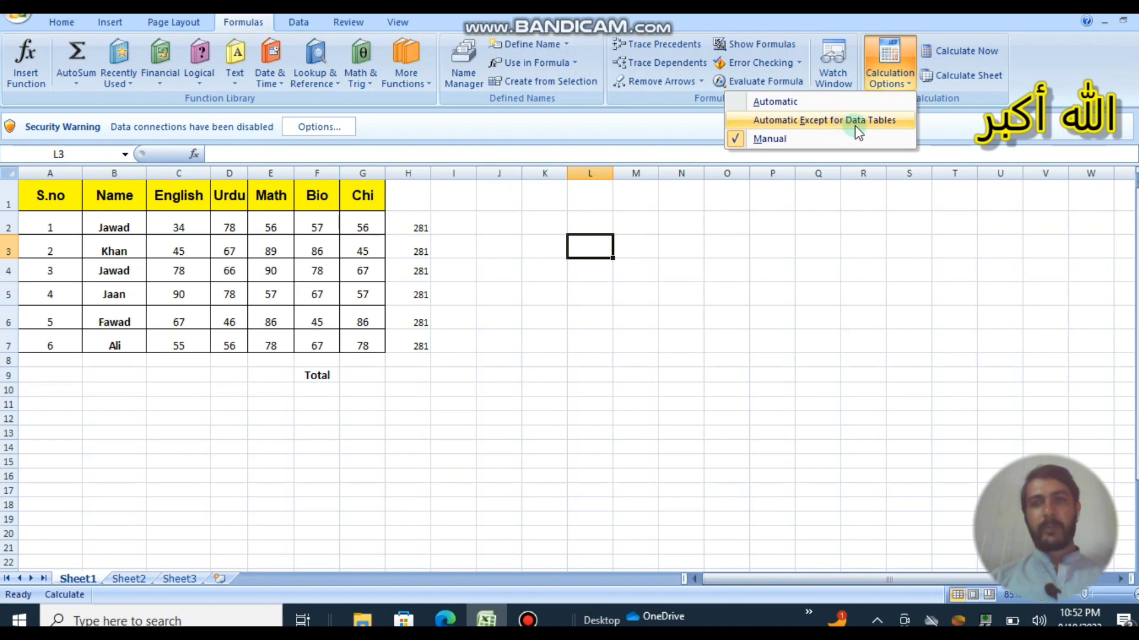
left_click(725, 353)
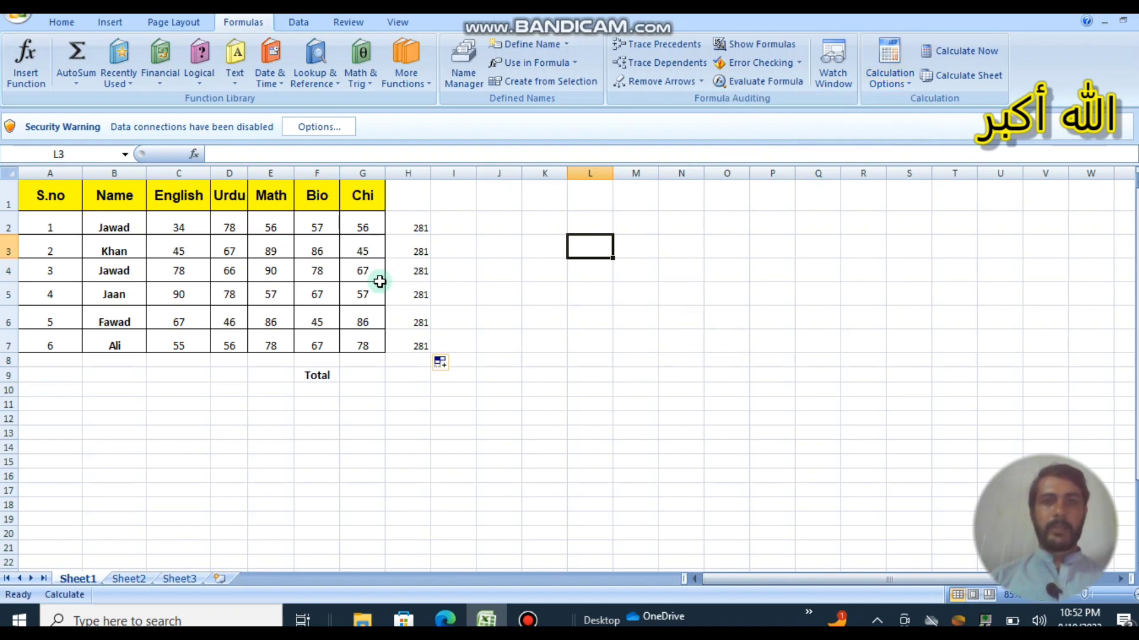
Change the Math mark in cell E3 to 60 and recalculate the workbook with Calculate Now.
left_click(269, 247)
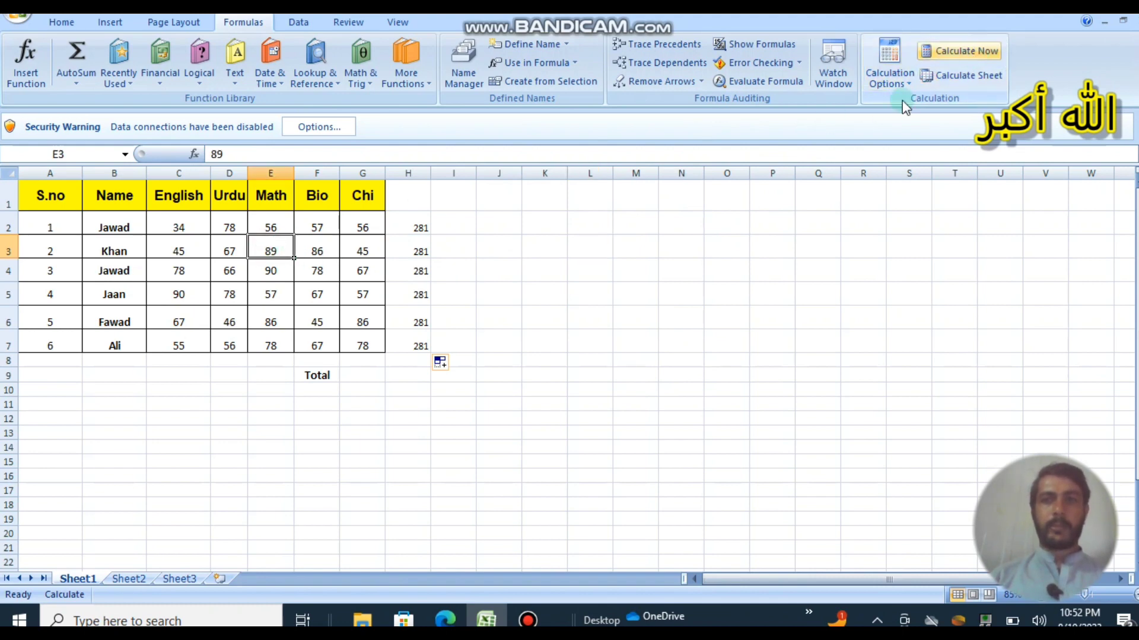
type("60")
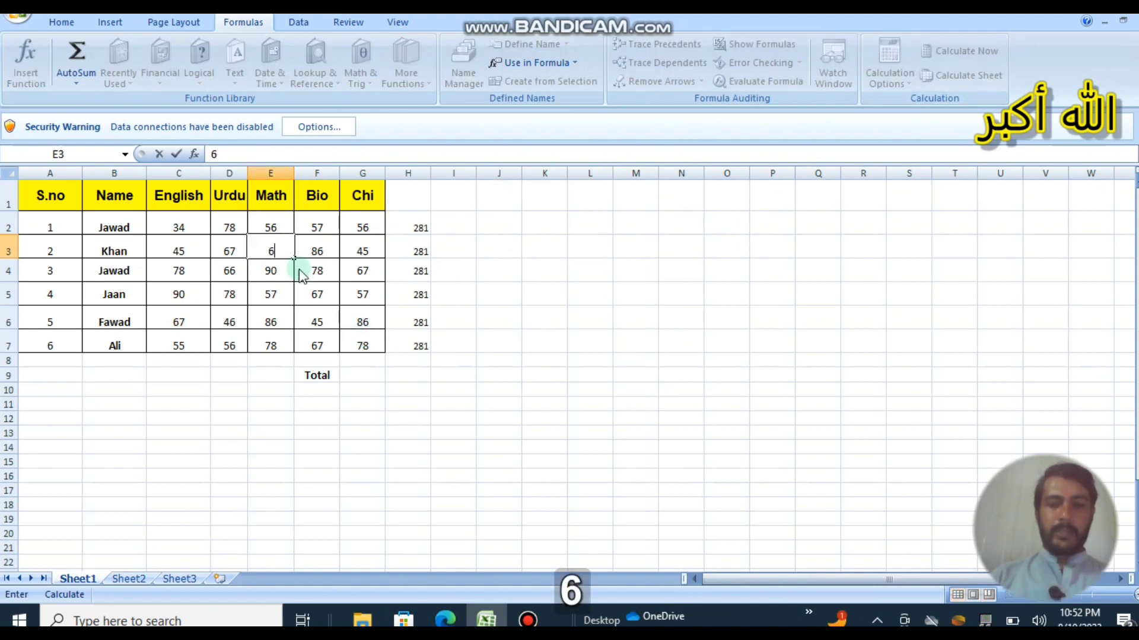
left_click(540, 246)
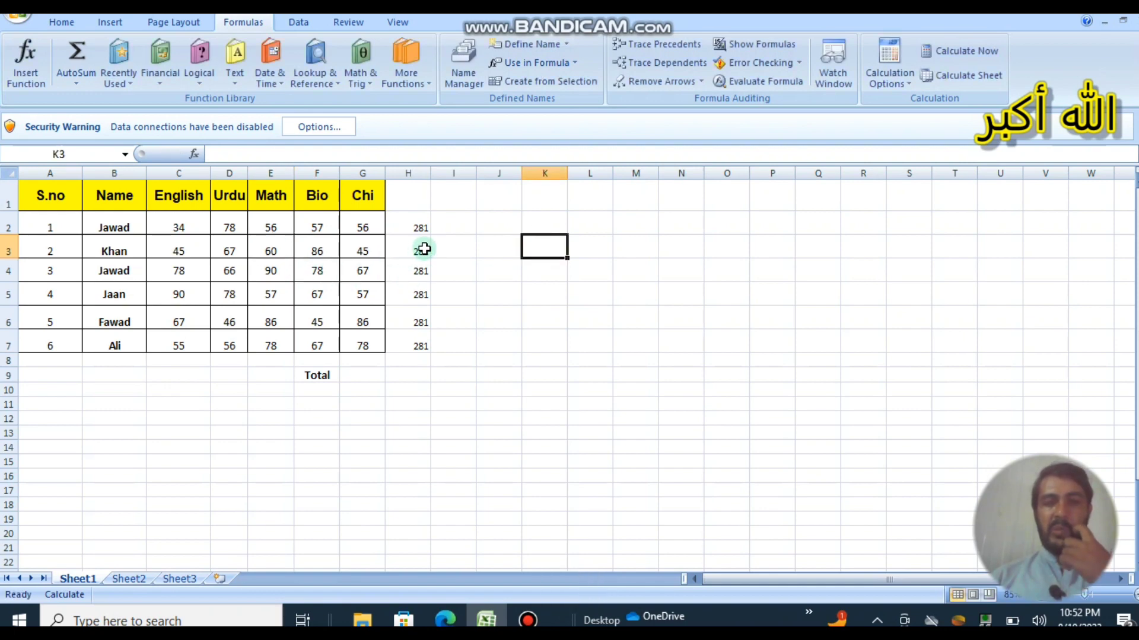
left_click(972, 48)
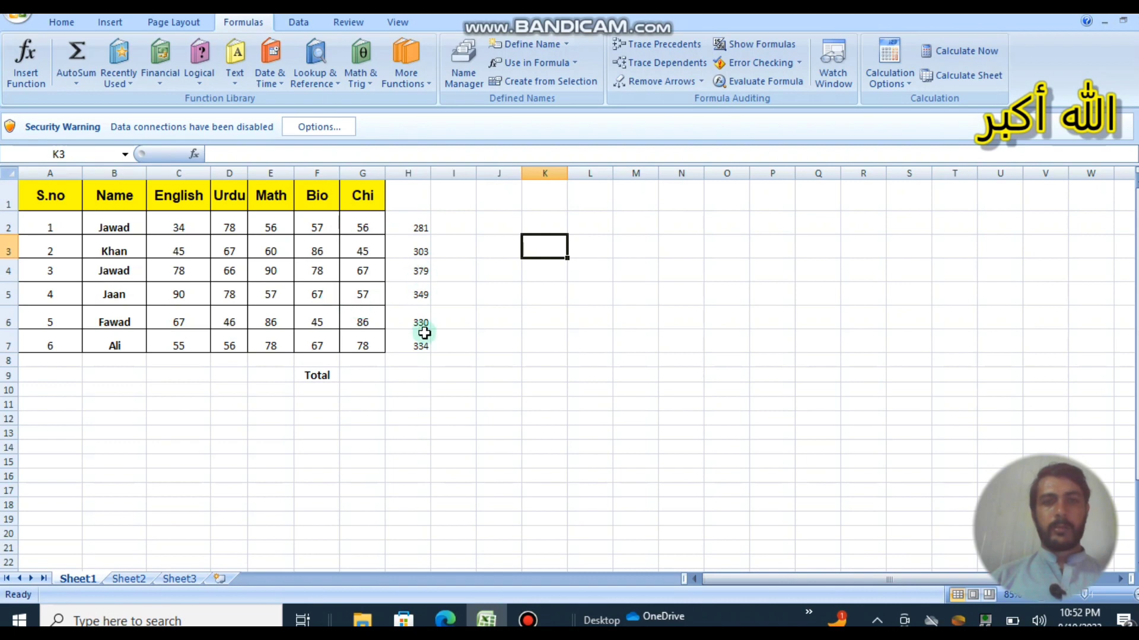
Change the Math mark in cell E5 to 90 and update the row totals with Calculate Now.
left_click(277, 289)
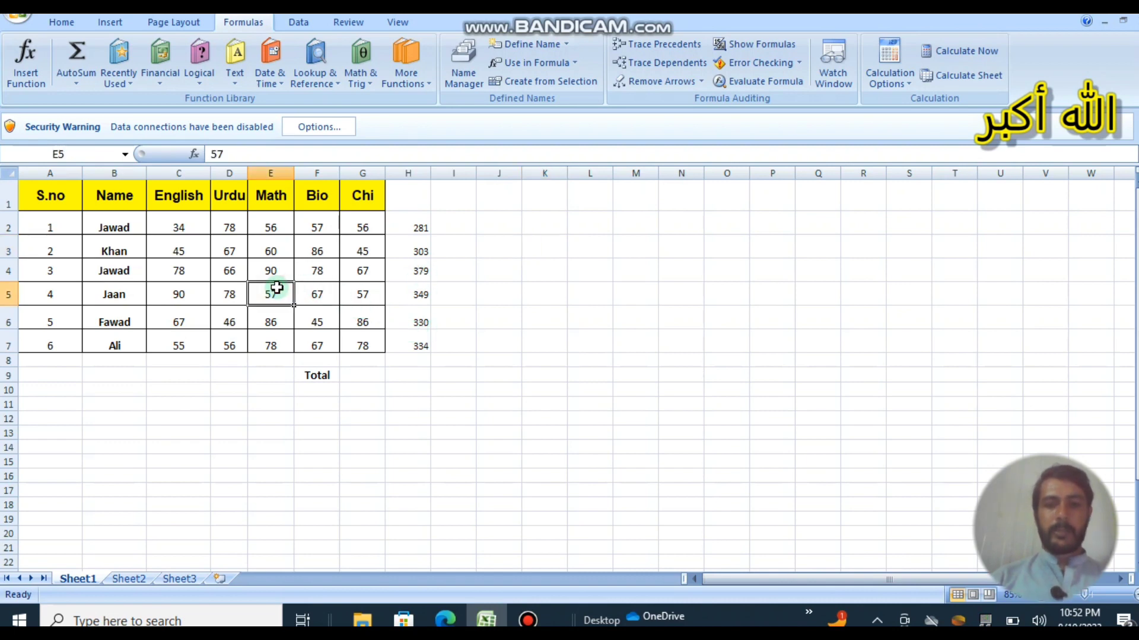
type("90")
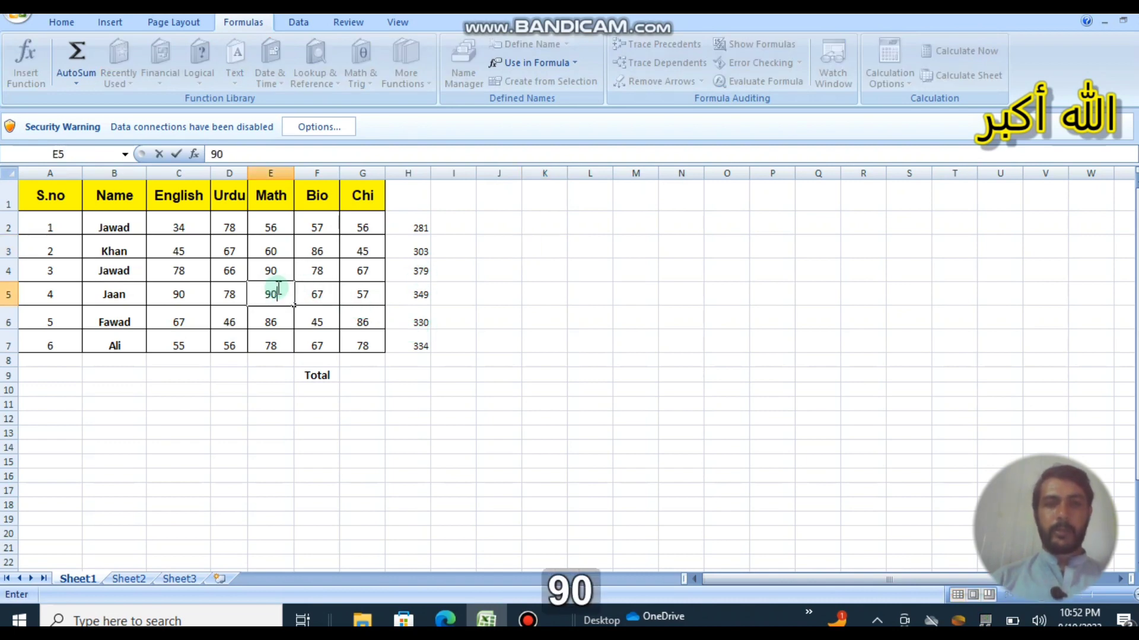
left_click(484, 300)
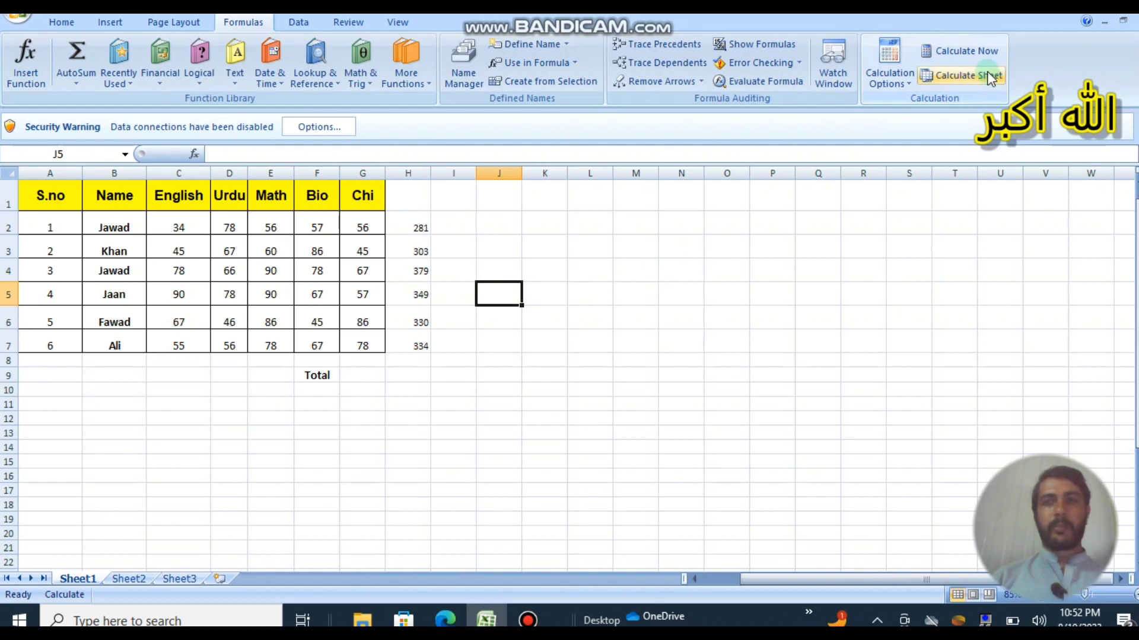
scroll(990, 78, "up", 1)
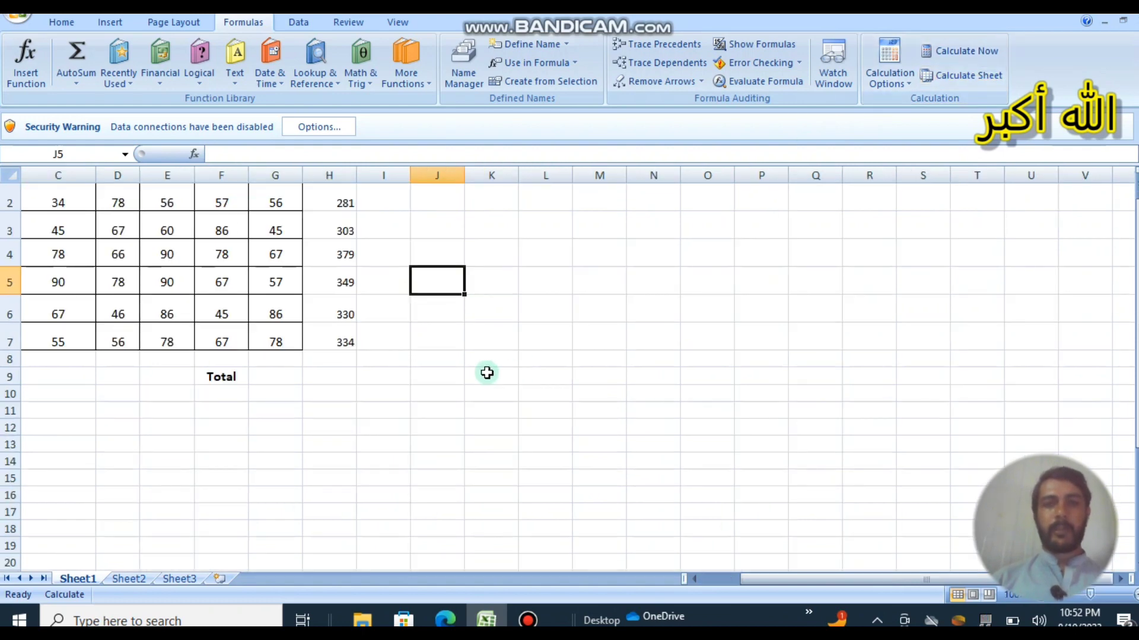
left_click_drag(485, 374, 478, 333)
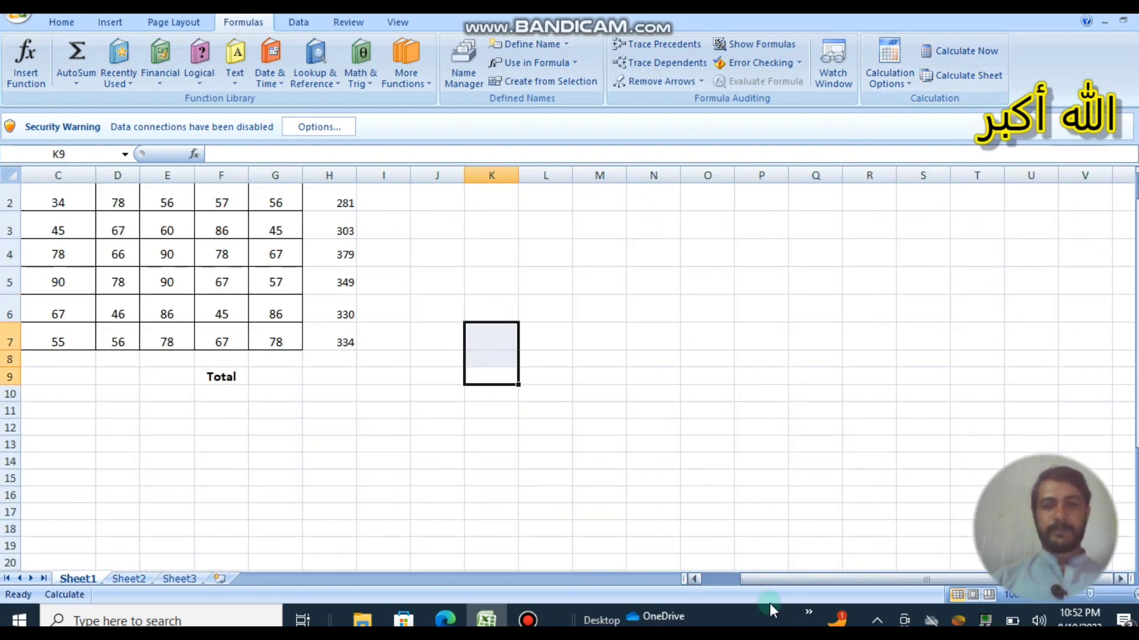
left_click_drag(766, 581, 584, 579)
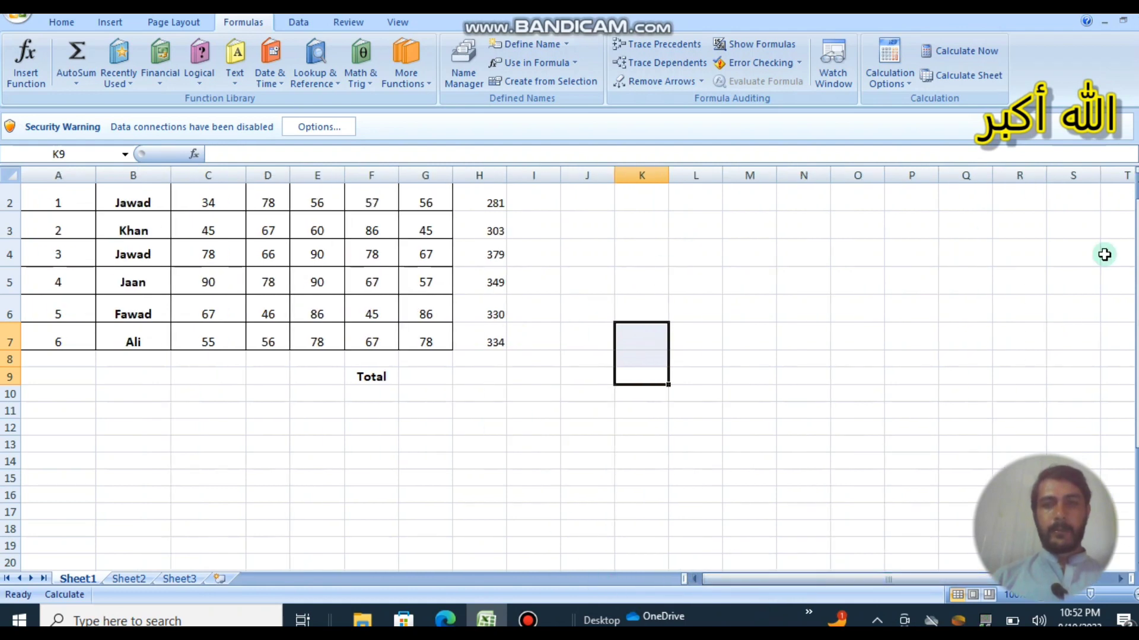
left_click_drag(1121, 294, 1125, 292)
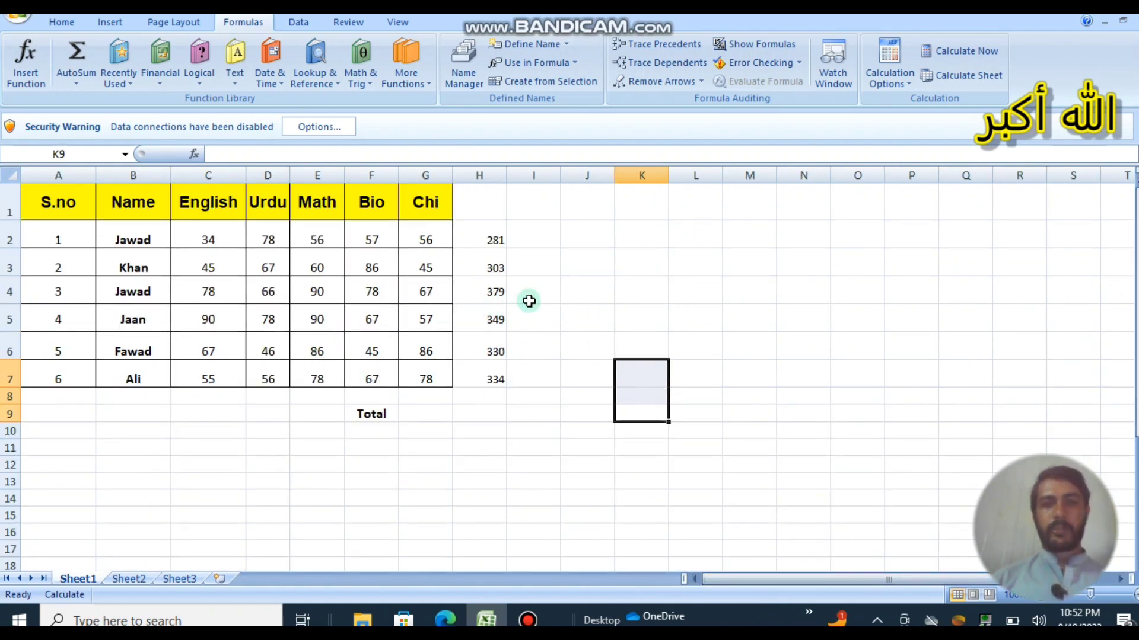
left_click(961, 52)
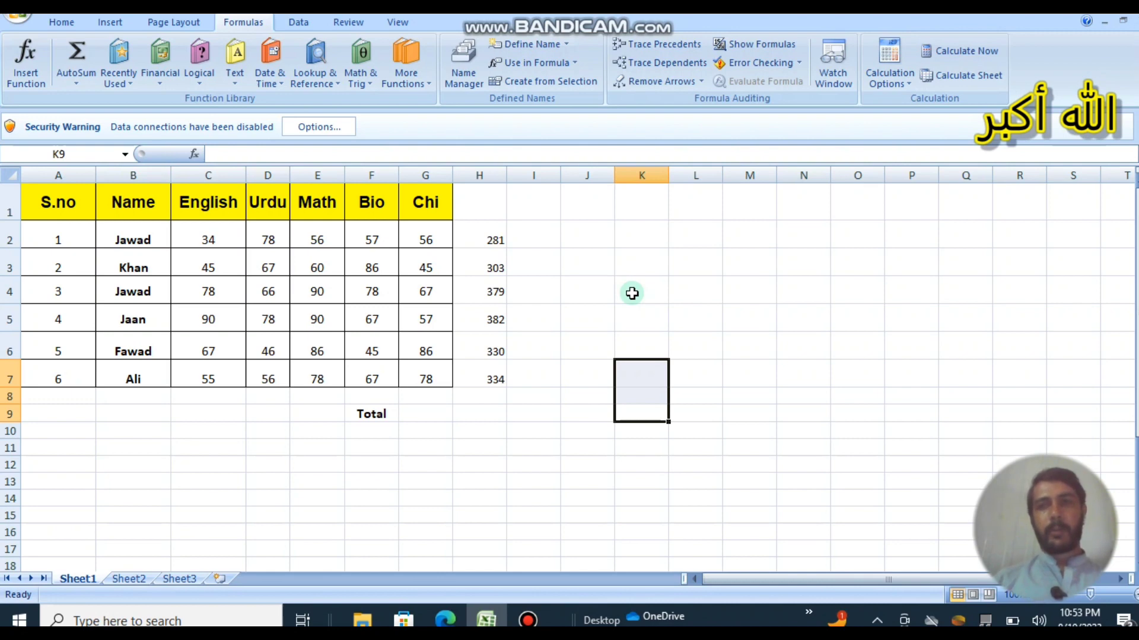
Set the workbook's calculation mode to Automatic Except for Data Tables.
left_click(587, 265)
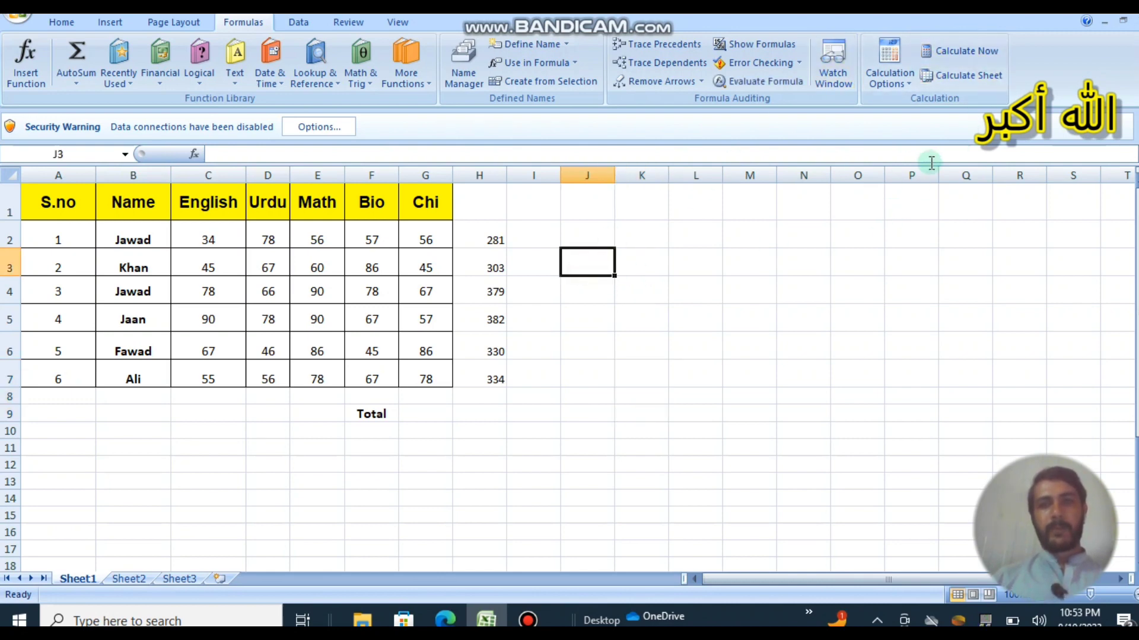
left_click(904, 85)
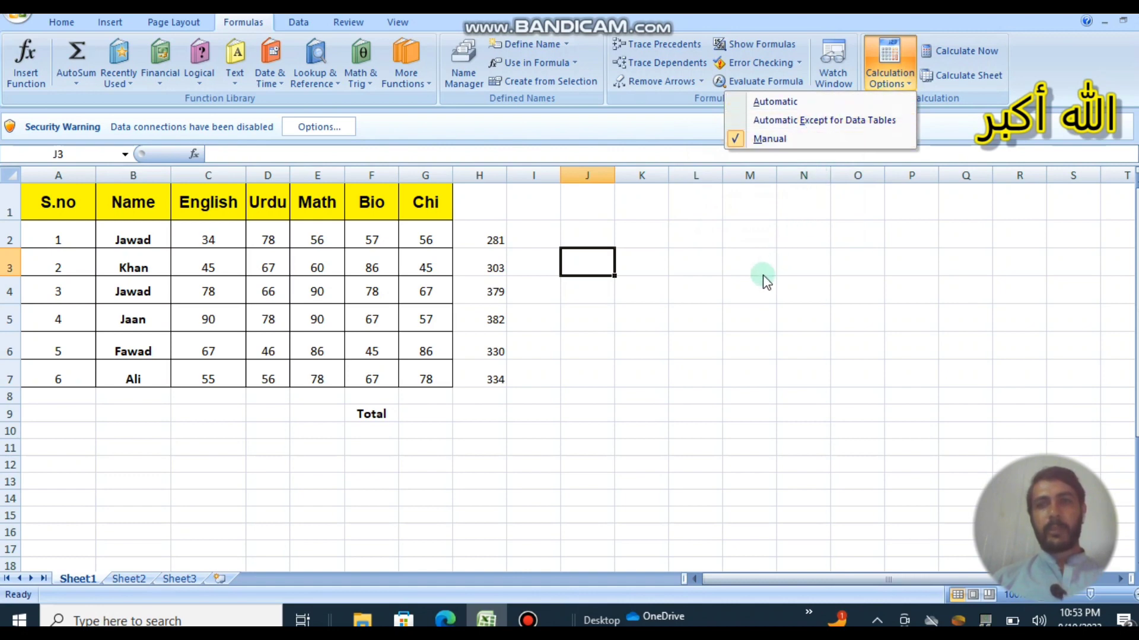
left_click(846, 127)
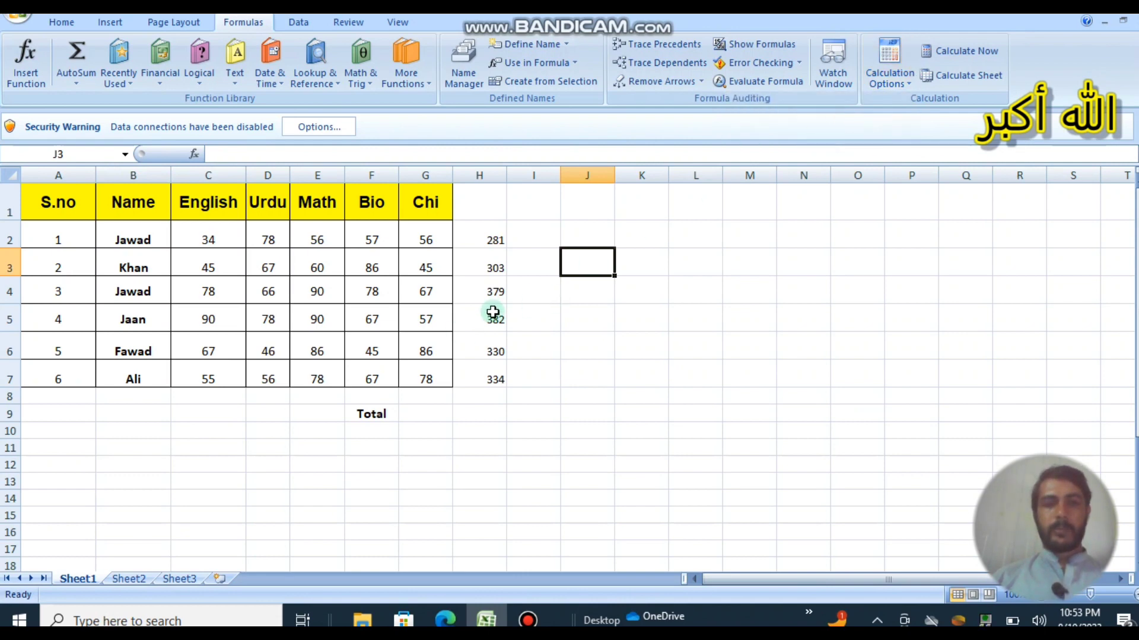
Enter Math marks of 90 in cells E3, E4 and E5, and 89 in cell E6.
left_click(324, 270)
type("90")
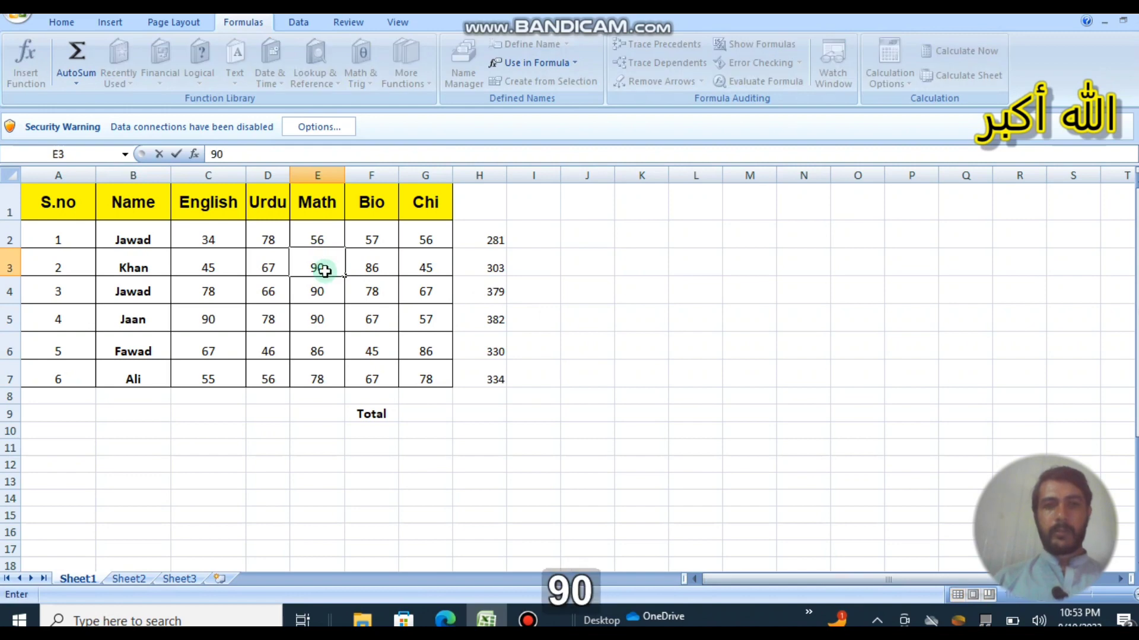
key("Return")
type("90")
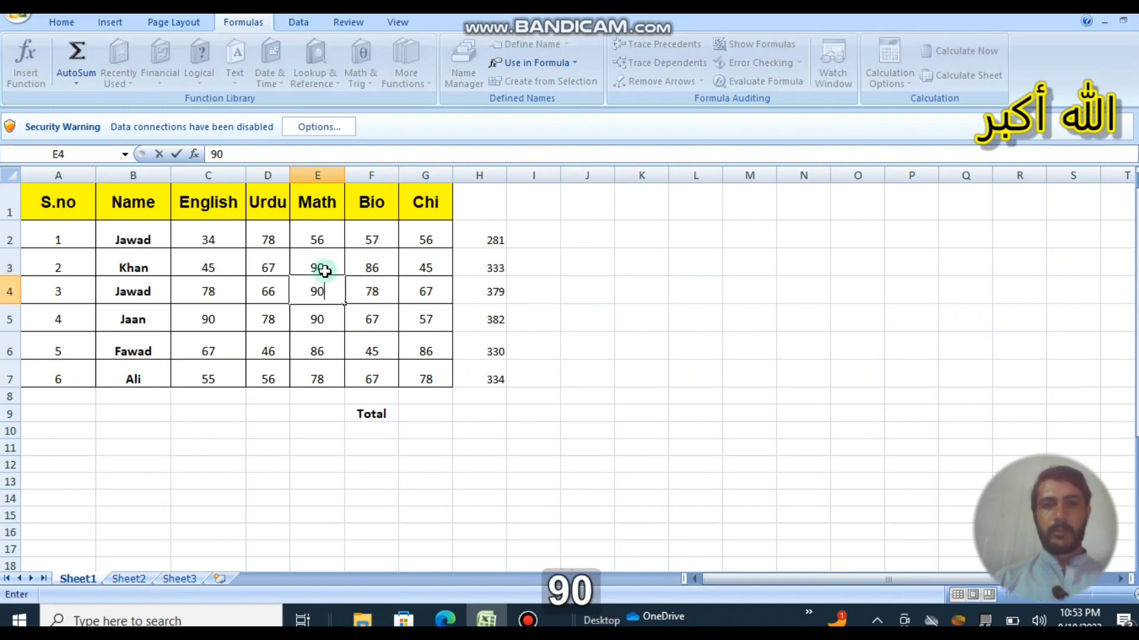
key("Return")
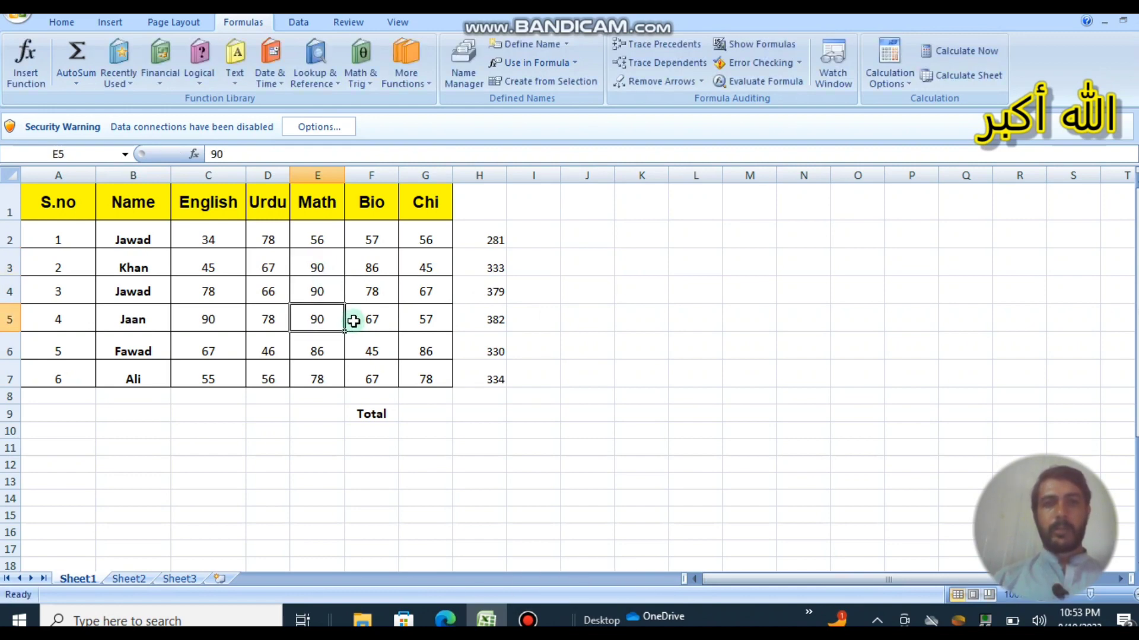
left_click(966, 52)
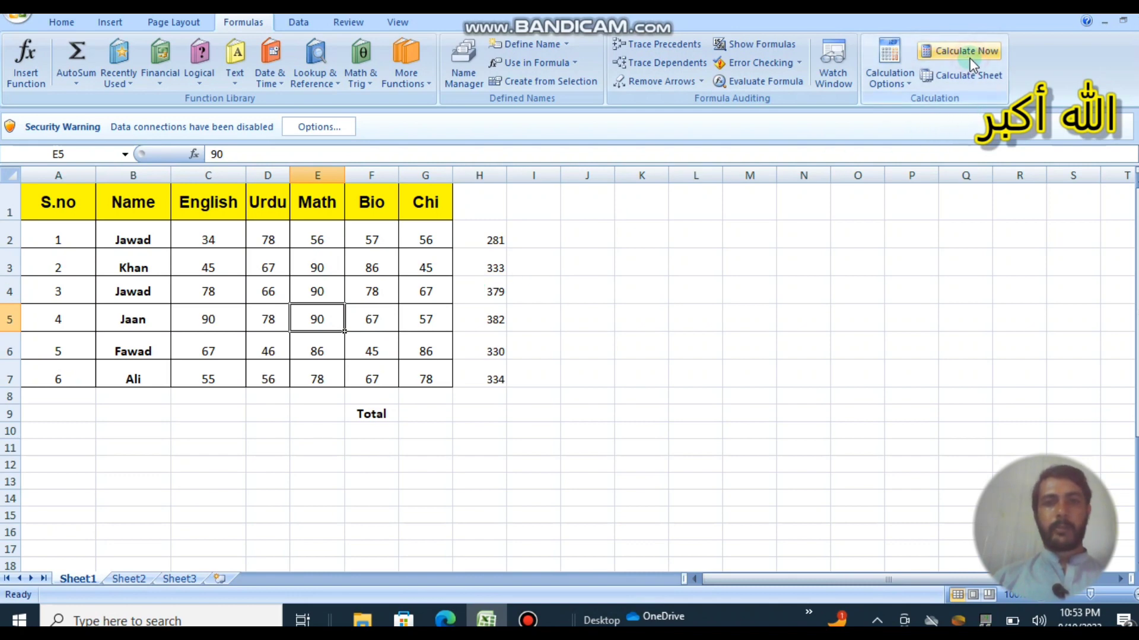
type("90")
key("Return")
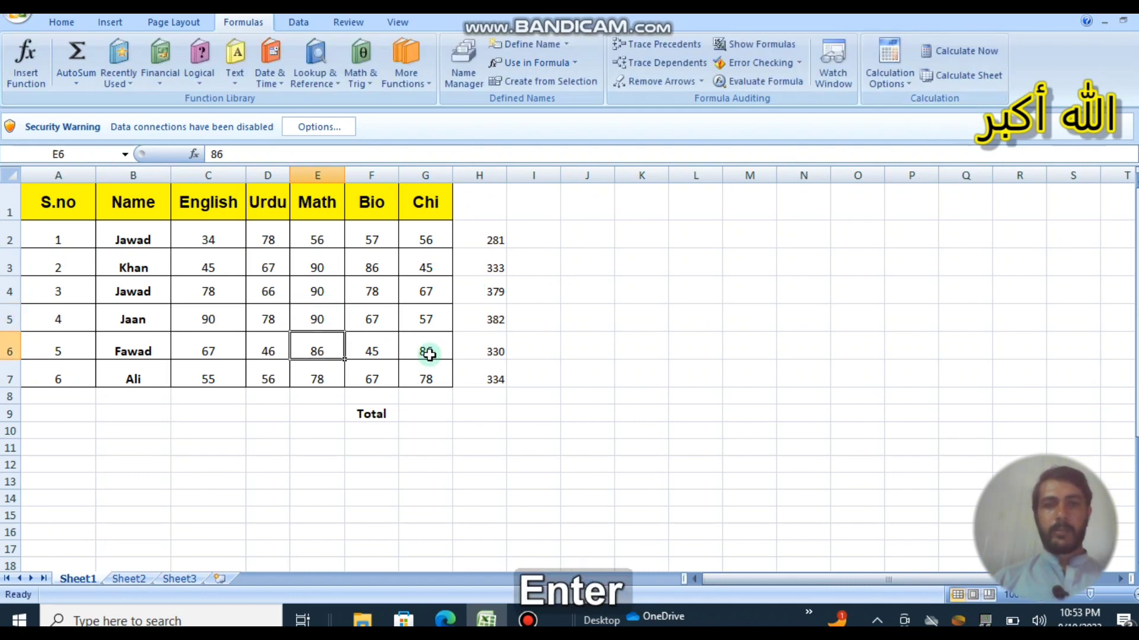
type("89")
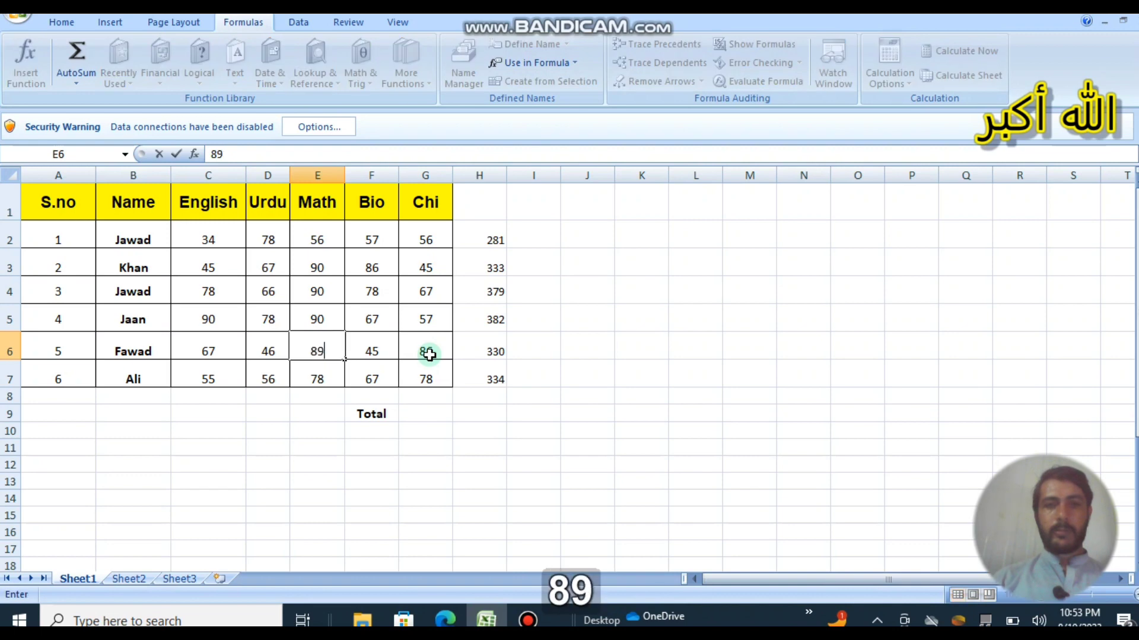
left_click(634, 294)
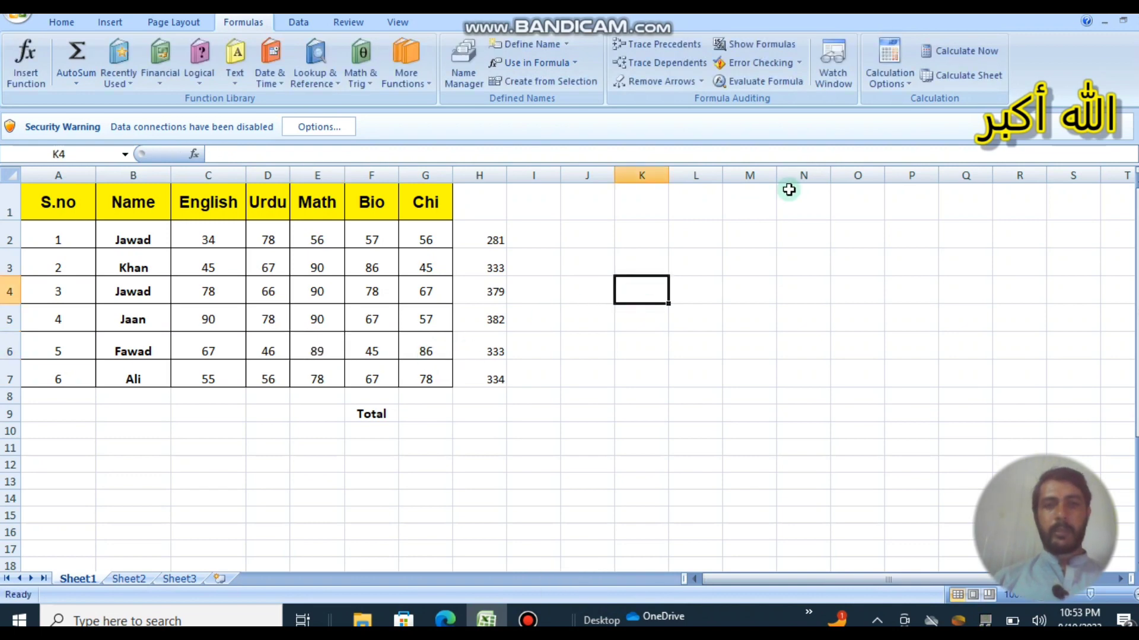
Change the Math mark in cell E7 to 30 and run Calculate Now.
left_click(321, 375)
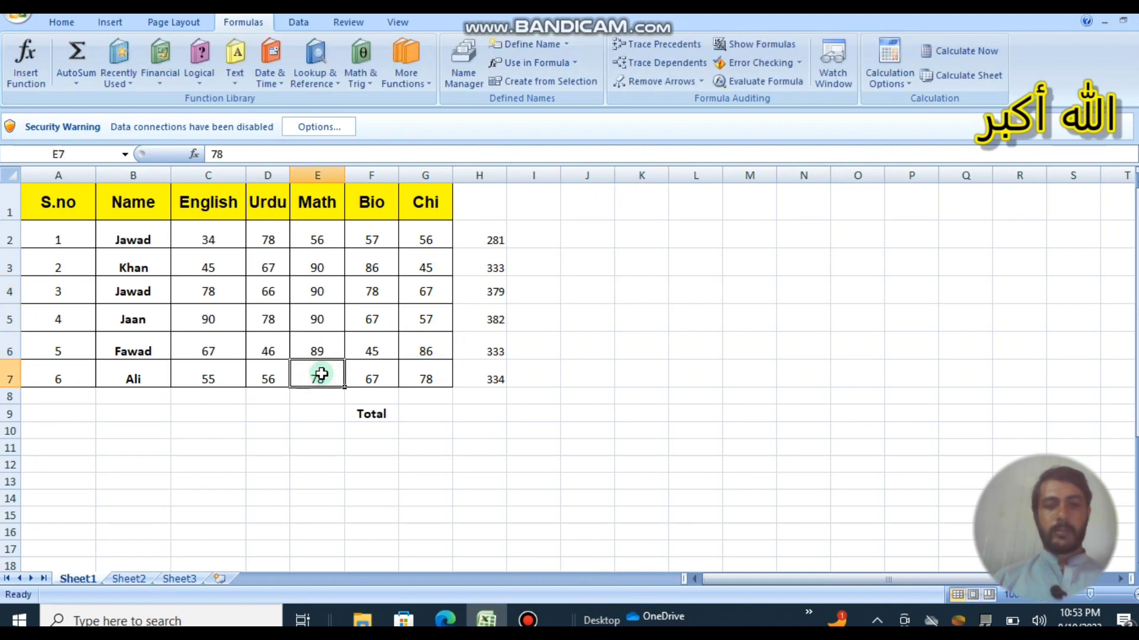
type("30")
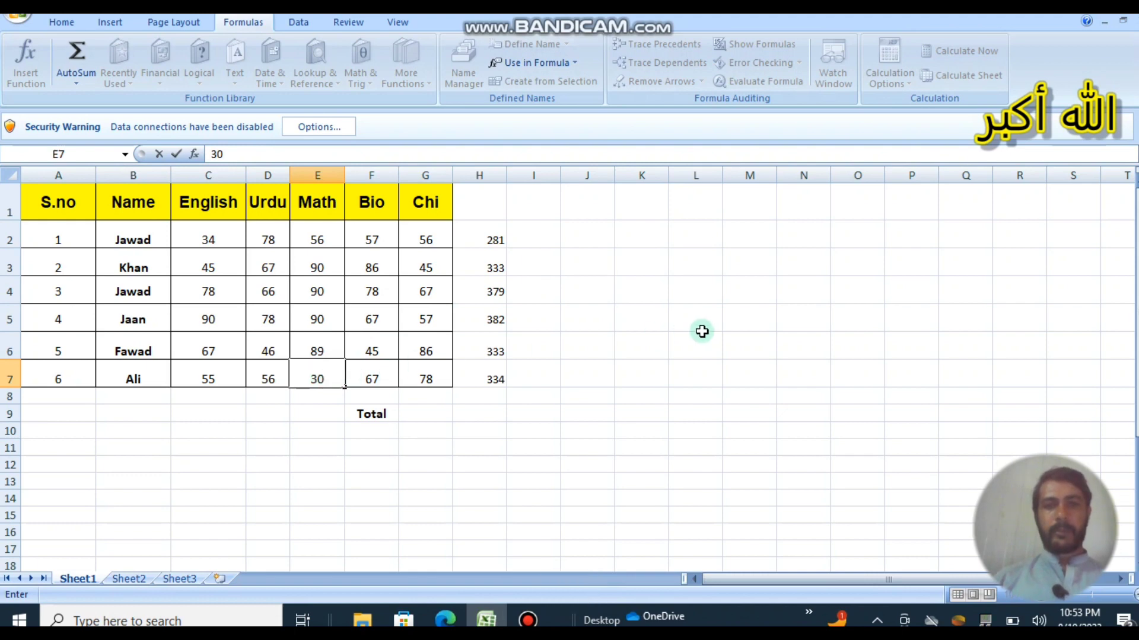
left_click(702, 331)
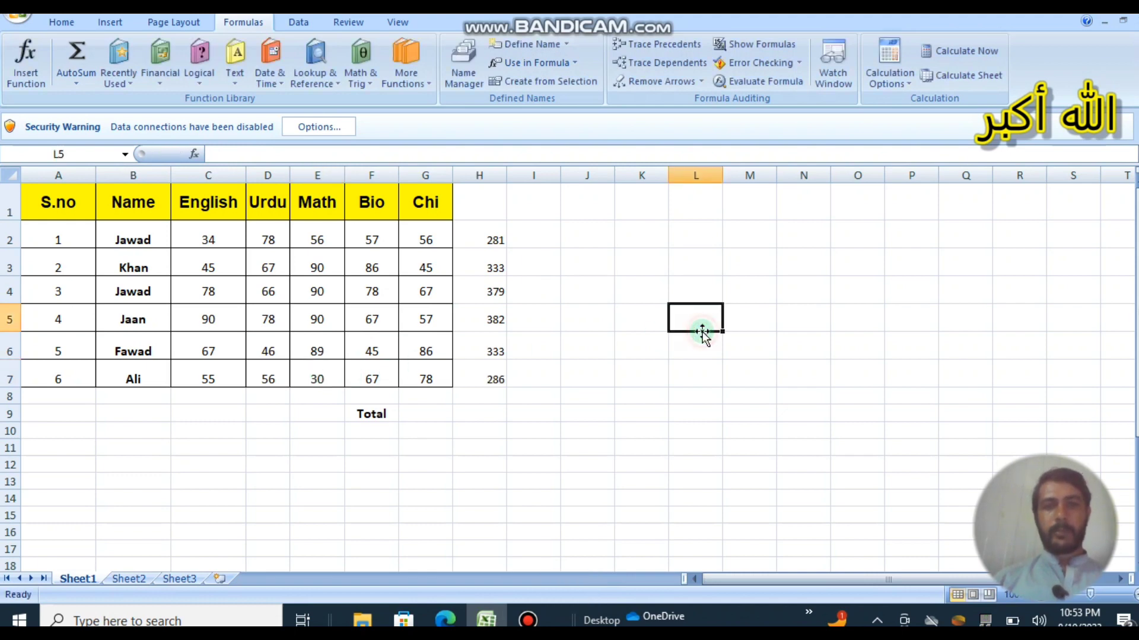
left_click(942, 53)
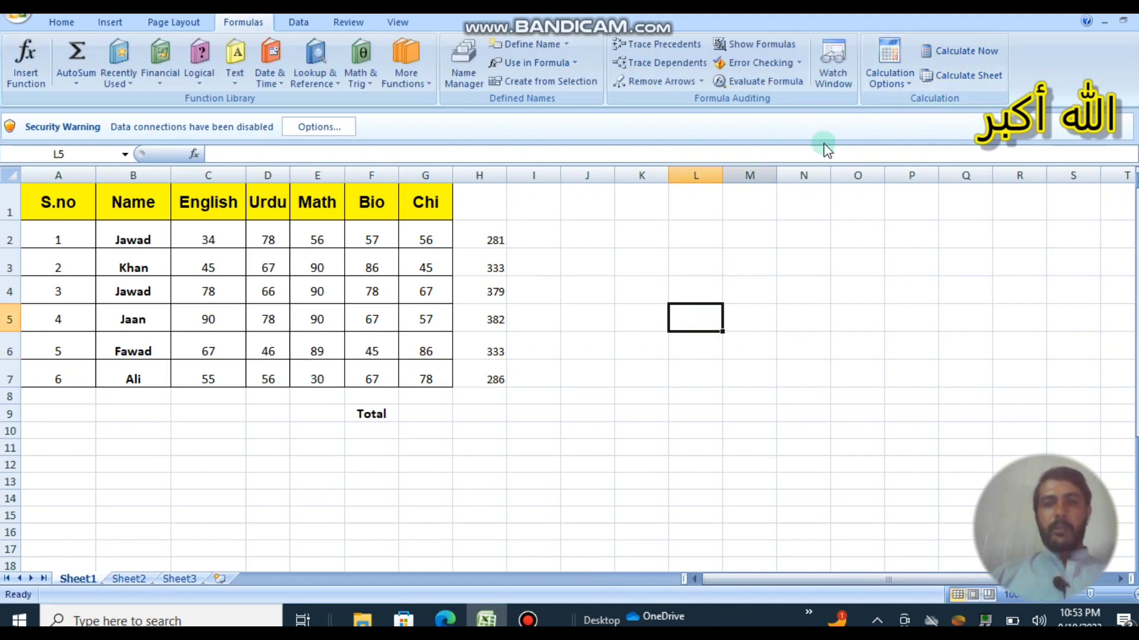
Set the workbook's calculation mode back to Automatic.
left_click(888, 83)
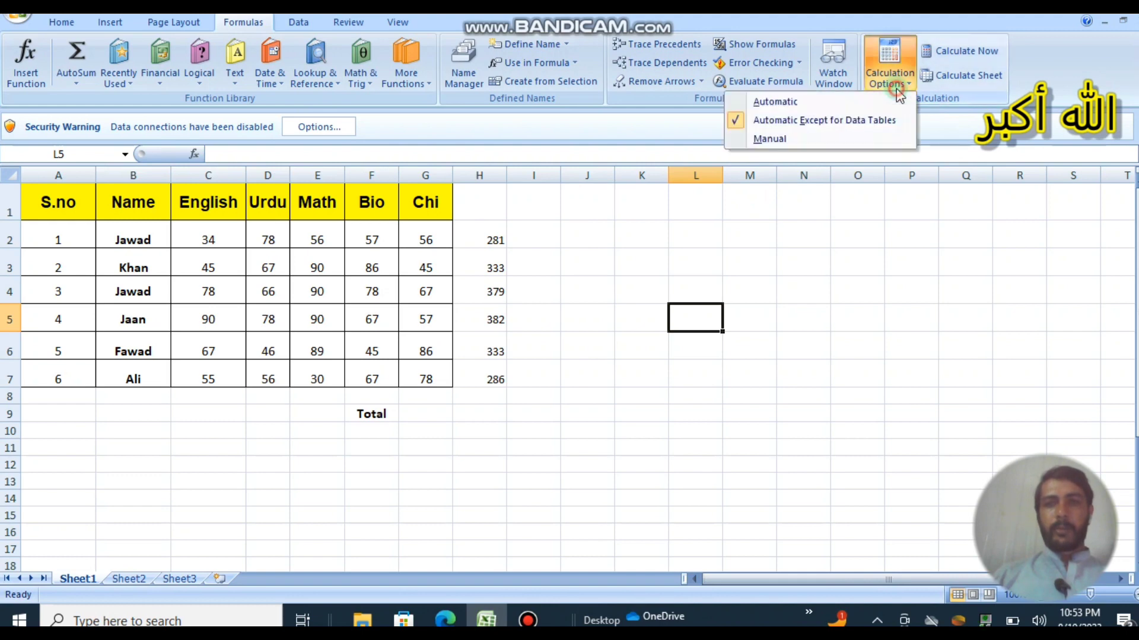
left_click(811, 109)
left_click(530, 265)
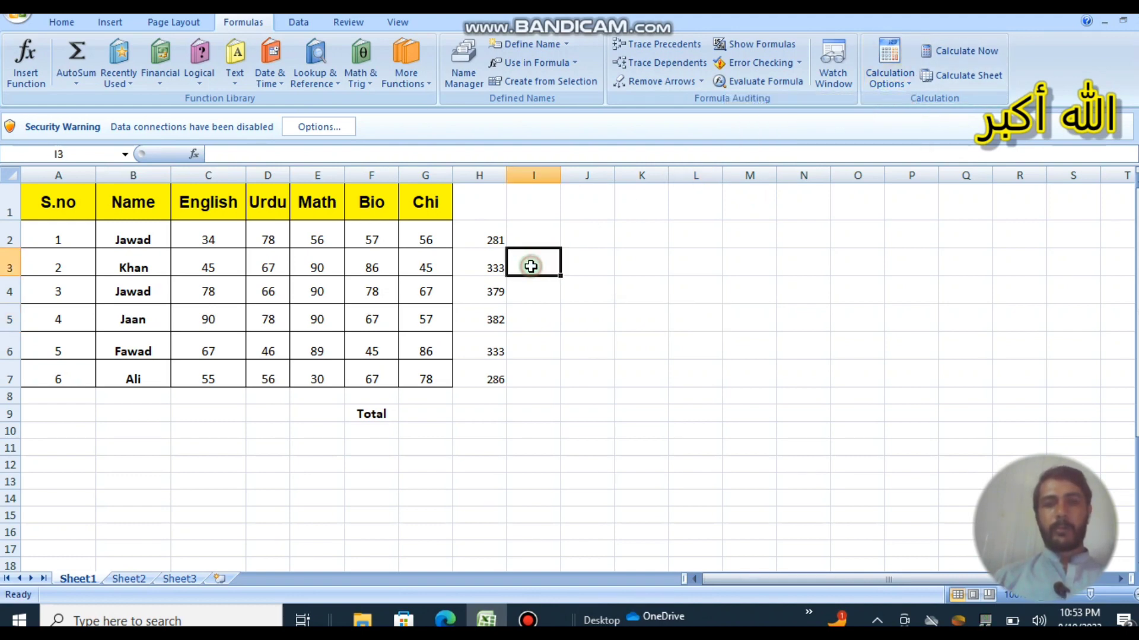
left_click(610, 368)
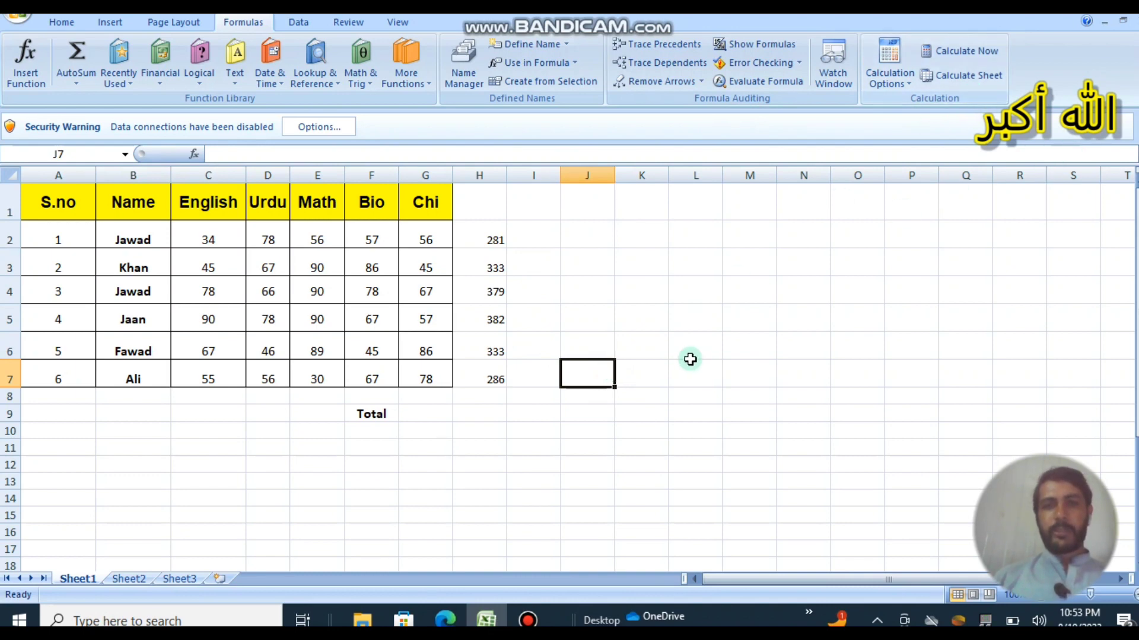
left_click(510, 460)
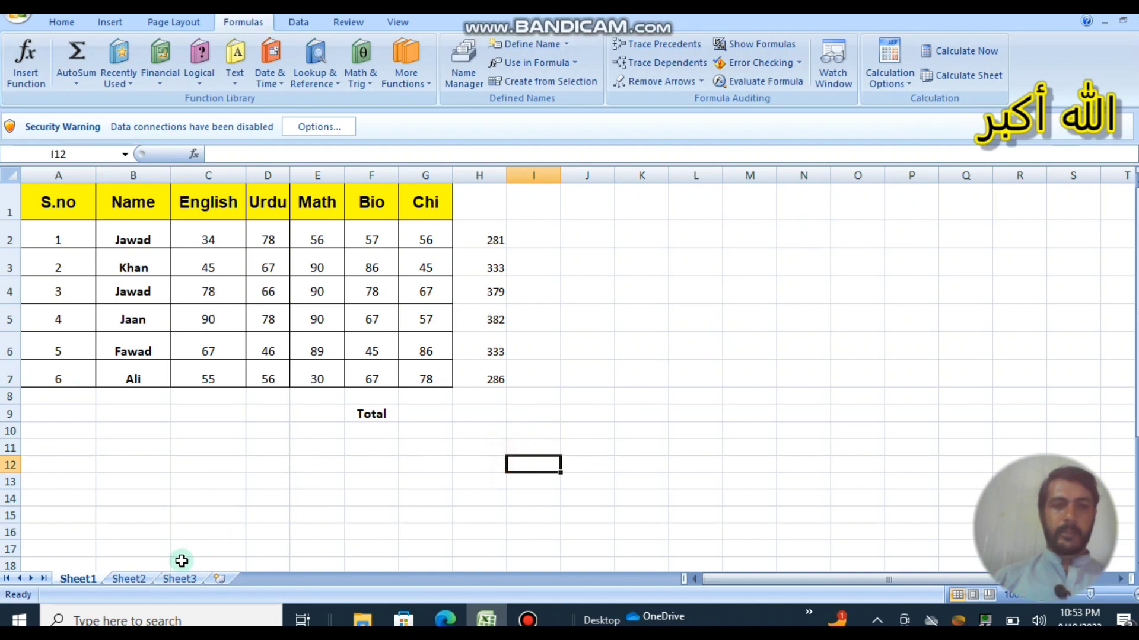
Enter the value 1 in cells I10 and I11 below the marks table.
left_click(550, 426)
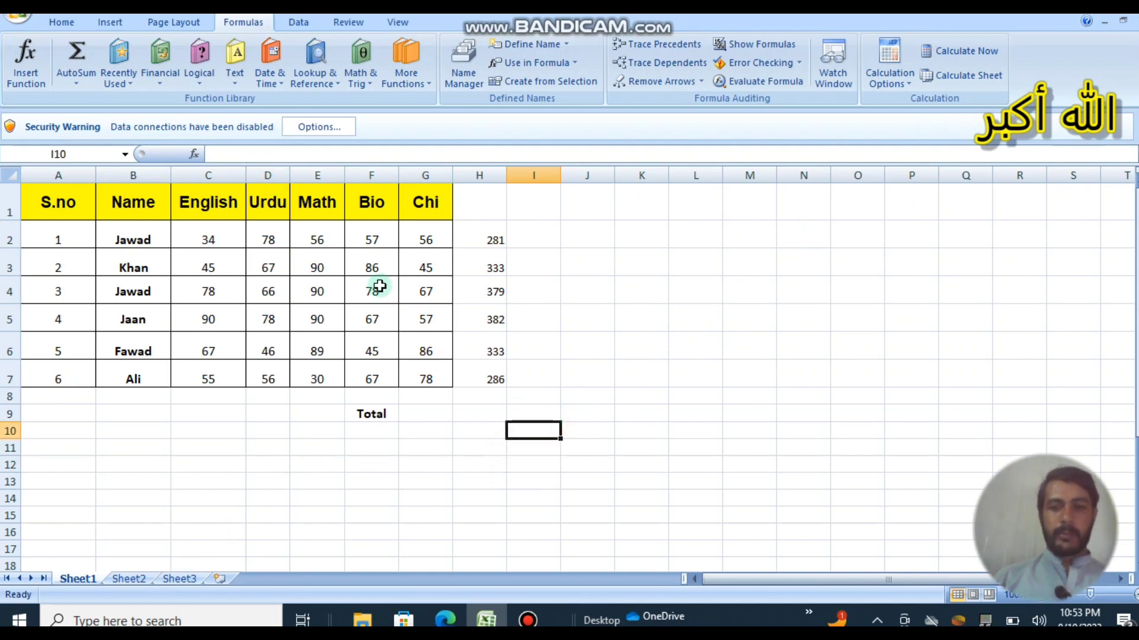
type("1")
key("Return")
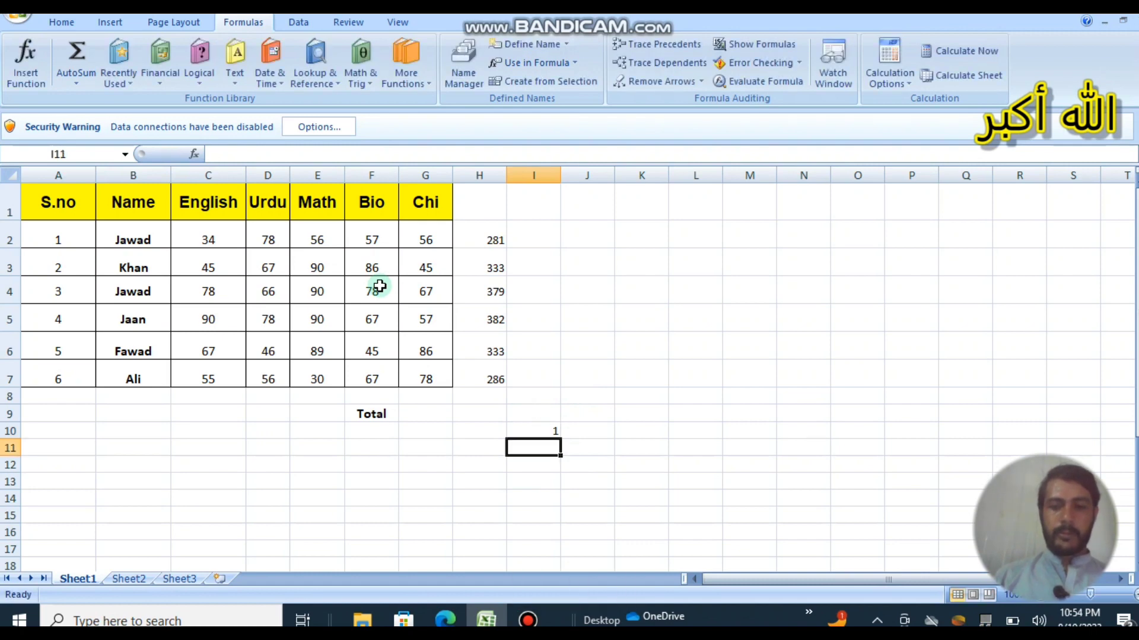
type("1")
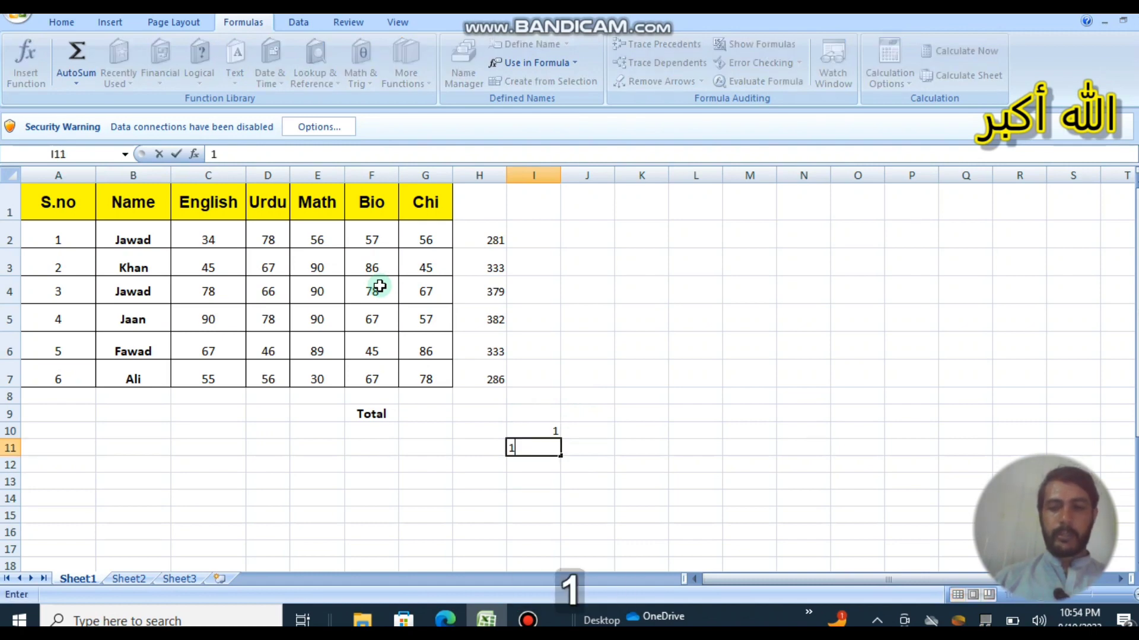
key("Return")
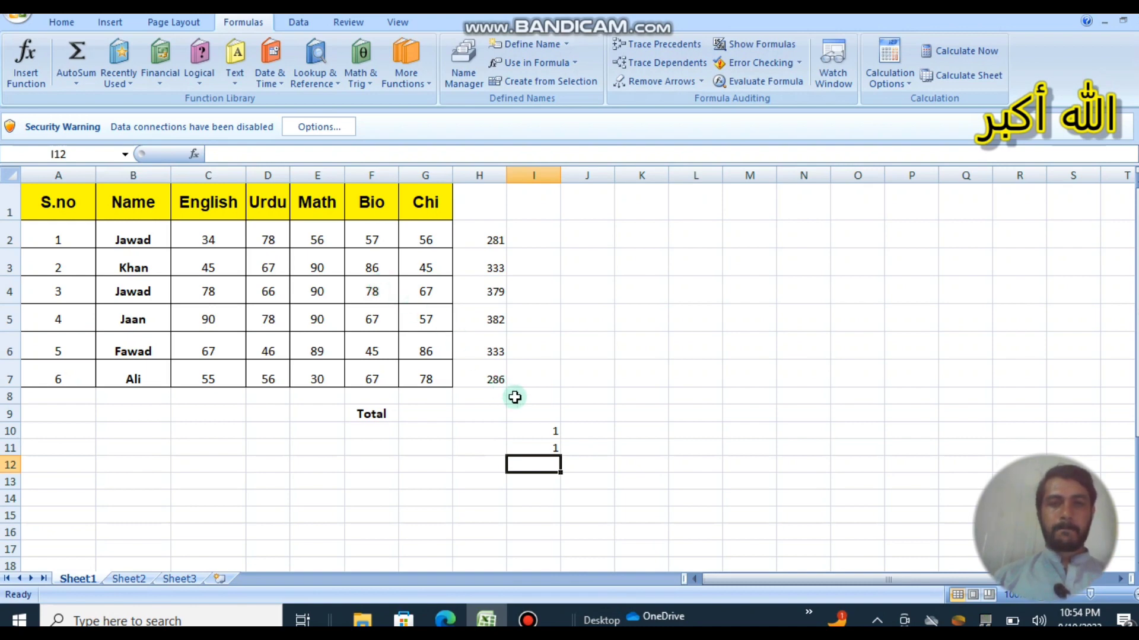
left_click(574, 469)
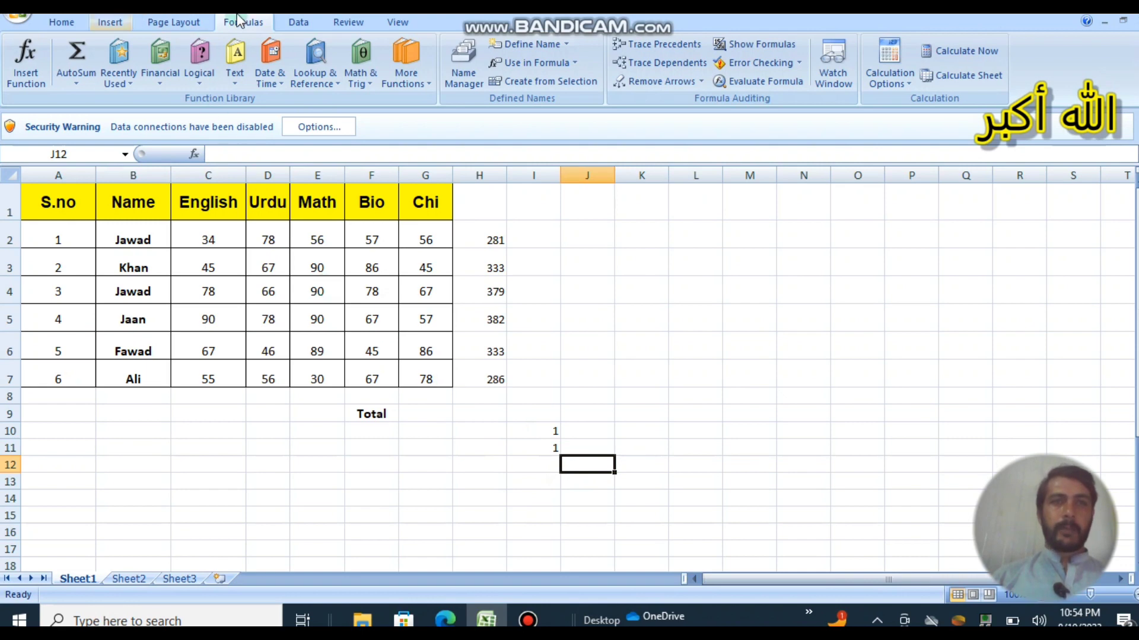
Try to create a what-if data table at cell J12 with row input cell I11 and column input cell I10.
left_click(298, 22)
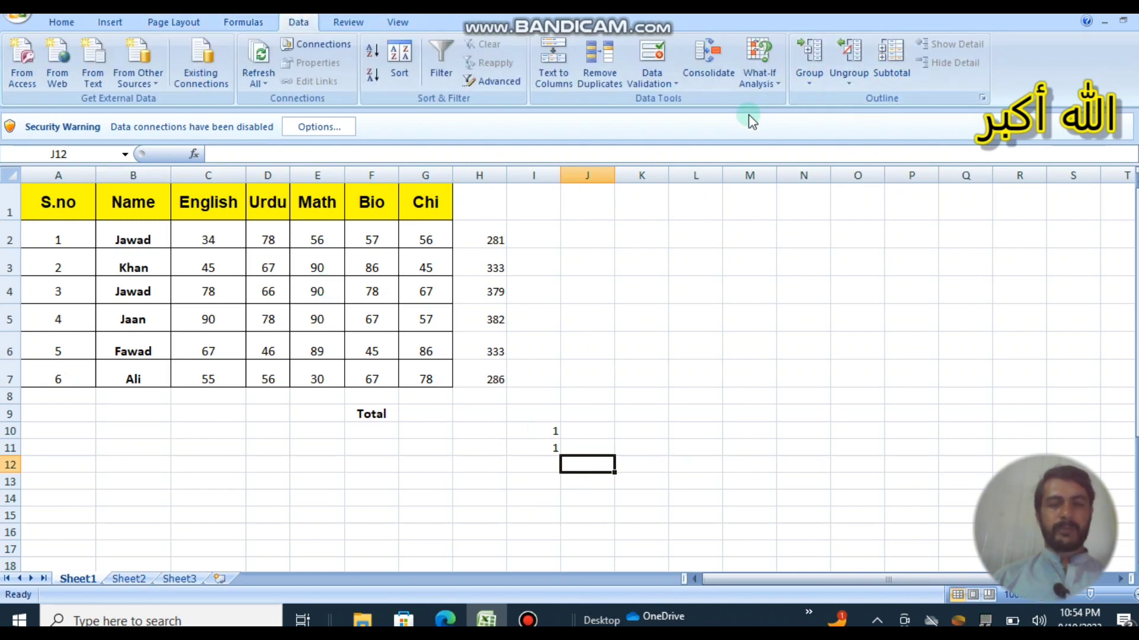
left_click(770, 81)
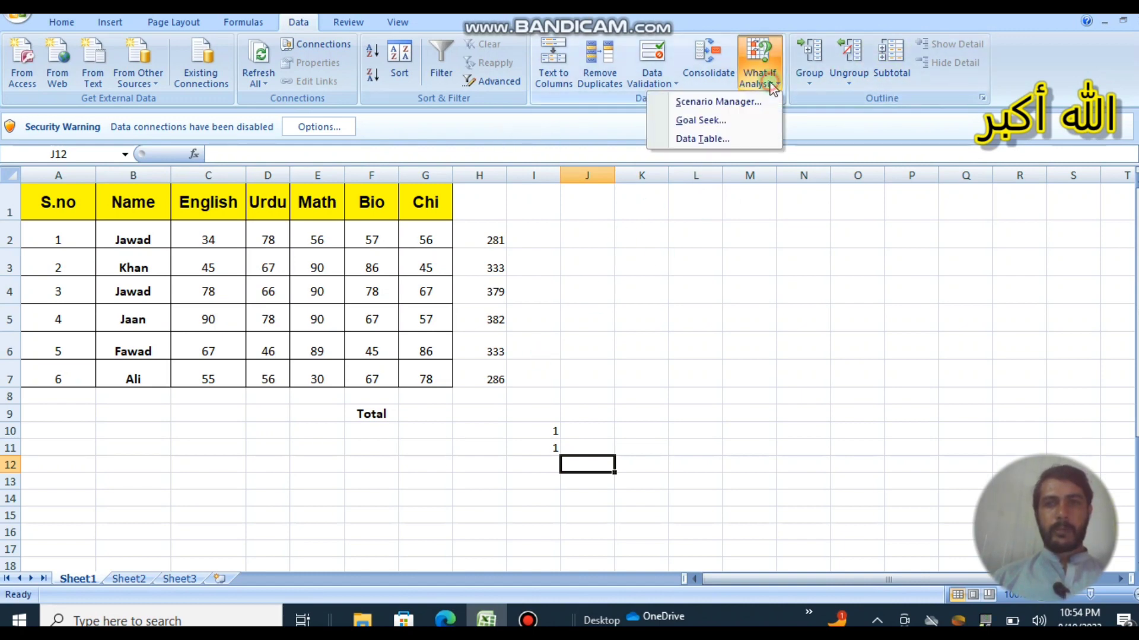
left_click(709, 140)
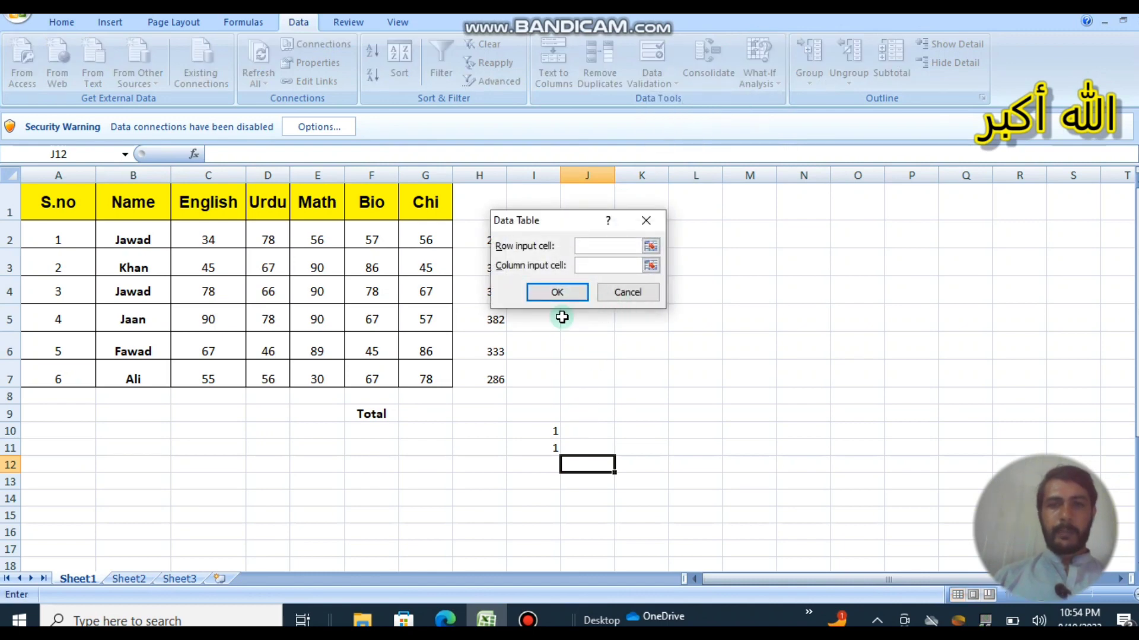
left_click(650, 246)
left_click(541, 446)
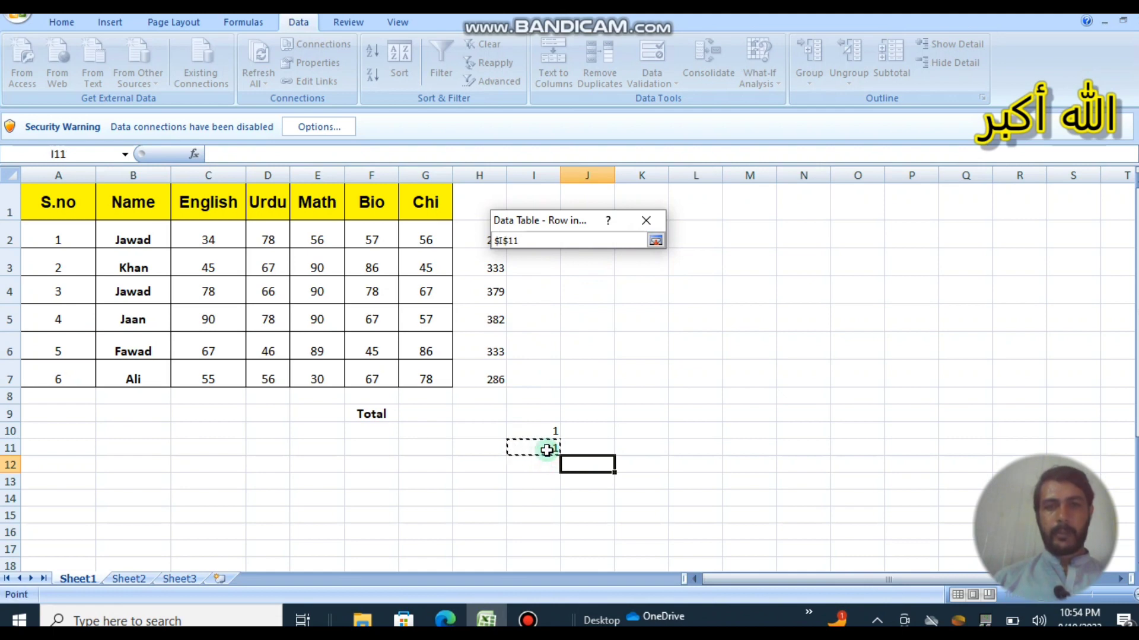
left_click(655, 240)
left_click(651, 265)
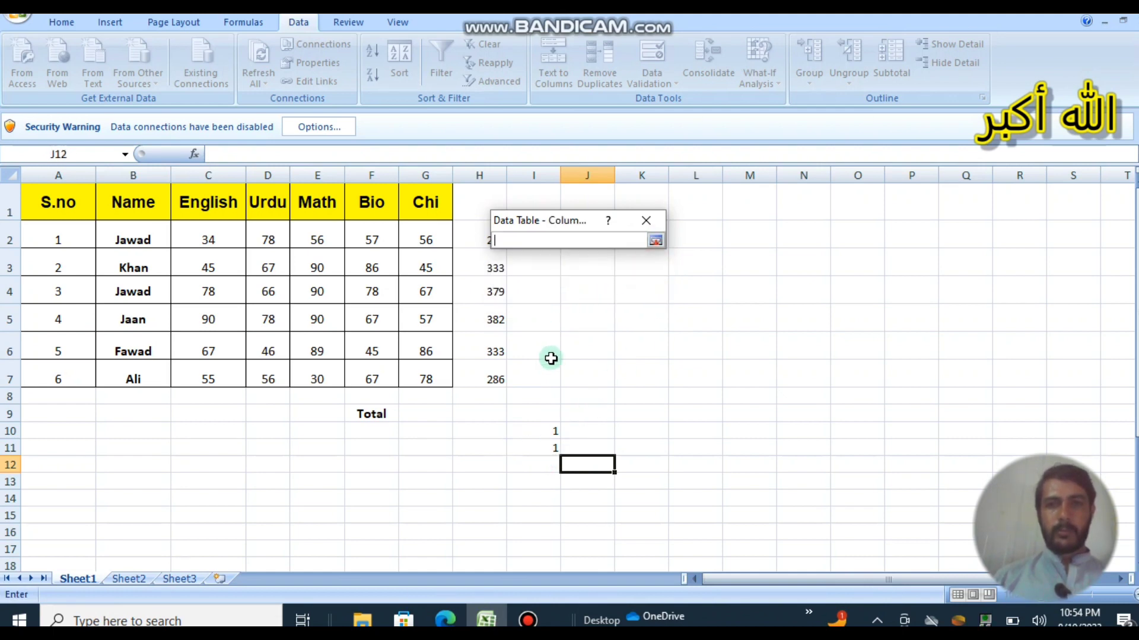
left_click(546, 434)
key("Return")
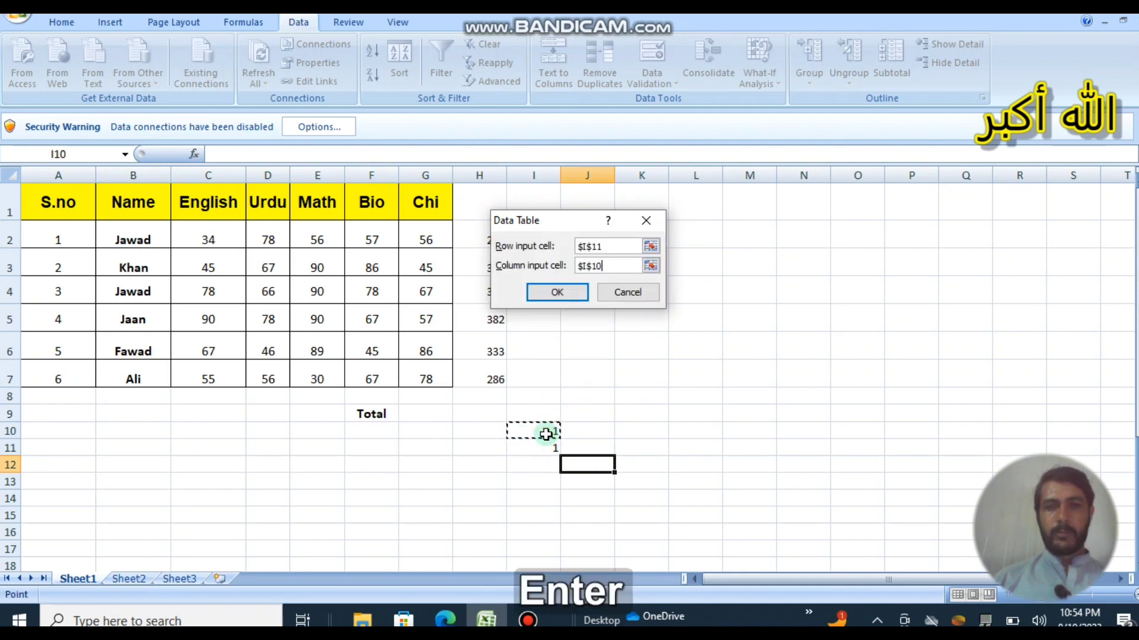
left_click(573, 291)
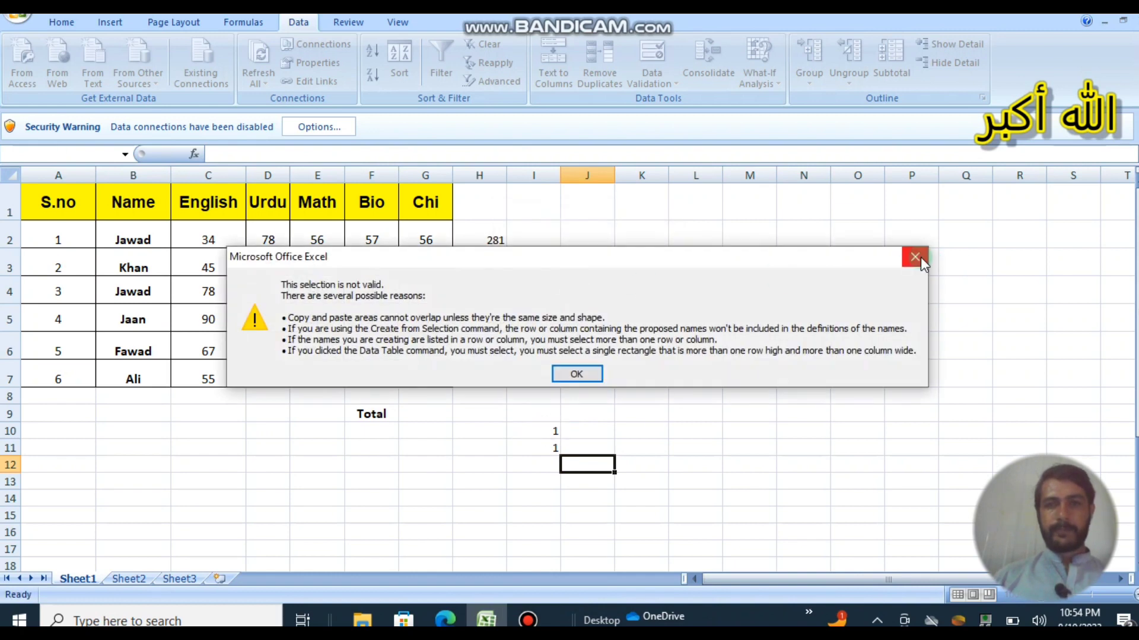
left_click(915, 256)
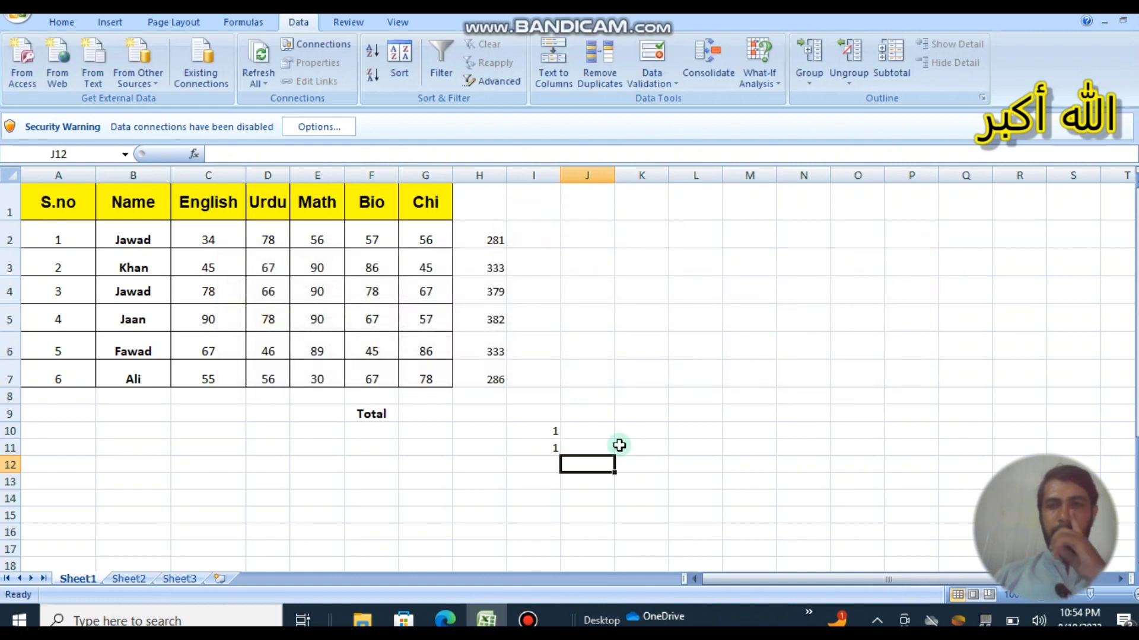
Enter a formula in cell J12 that multiplies I10 by I11.
type("=")
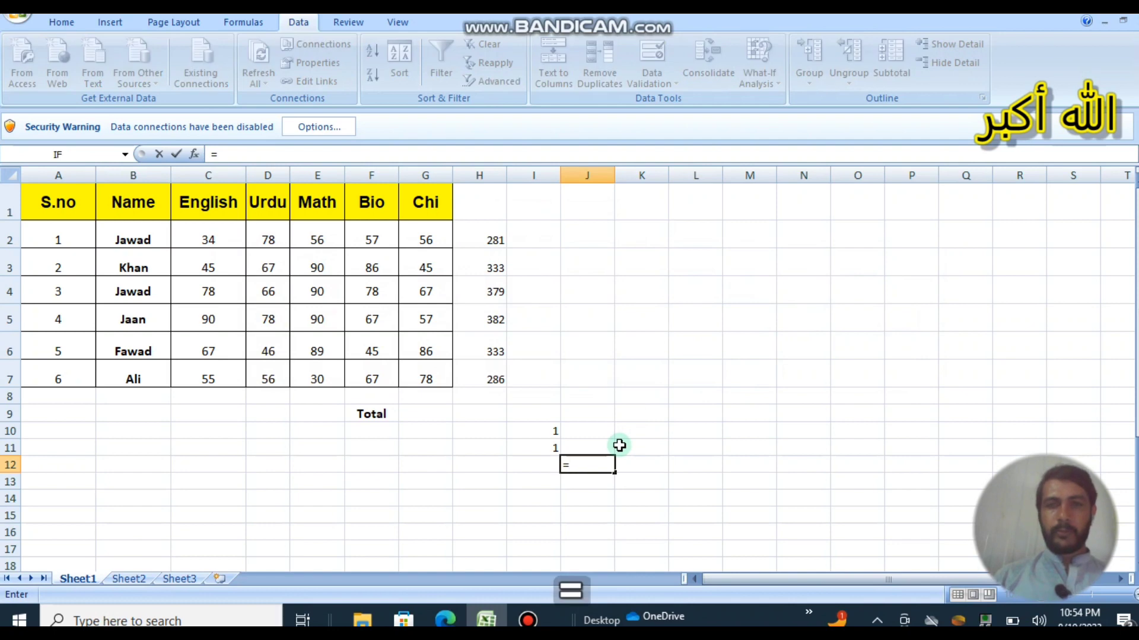
left_click(552, 430)
key("shift")
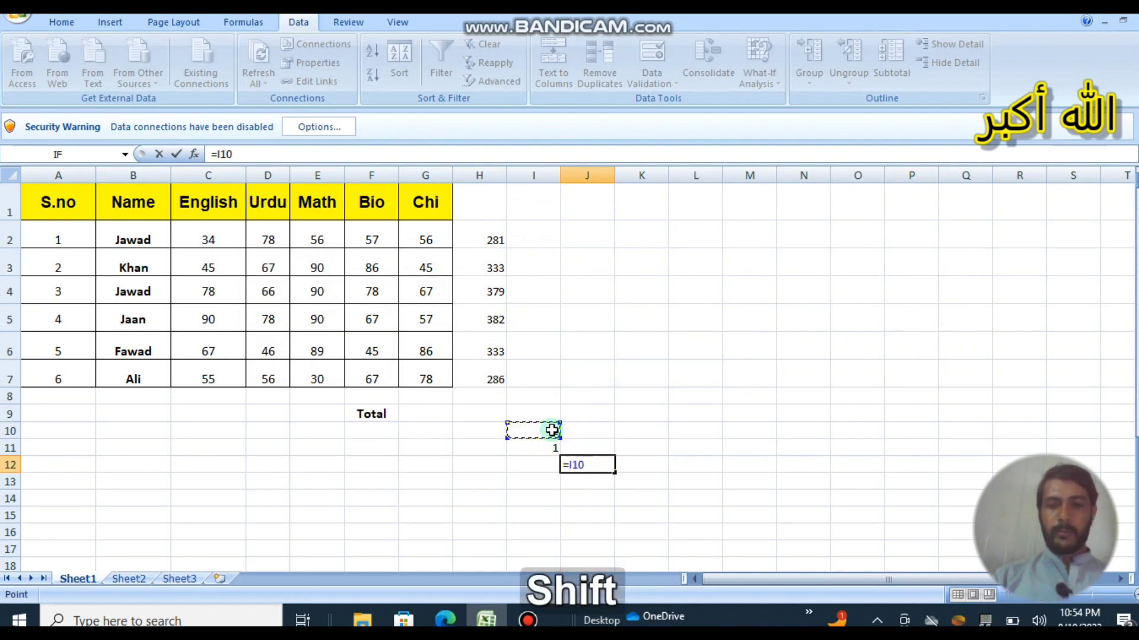
type("*")
left_click(537, 447)
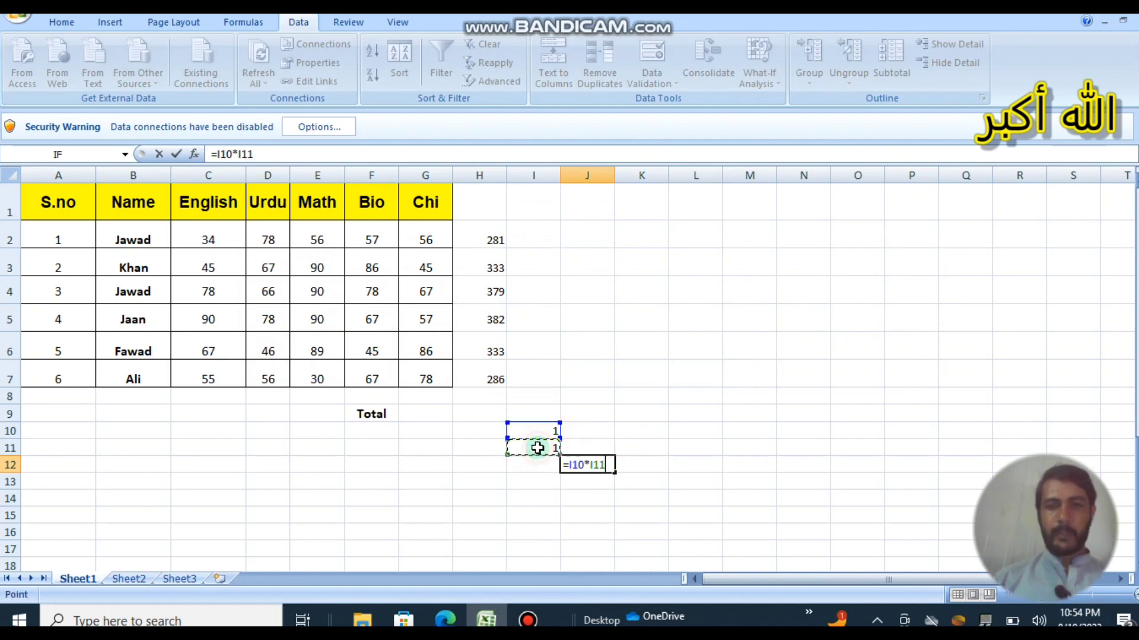
key("Return")
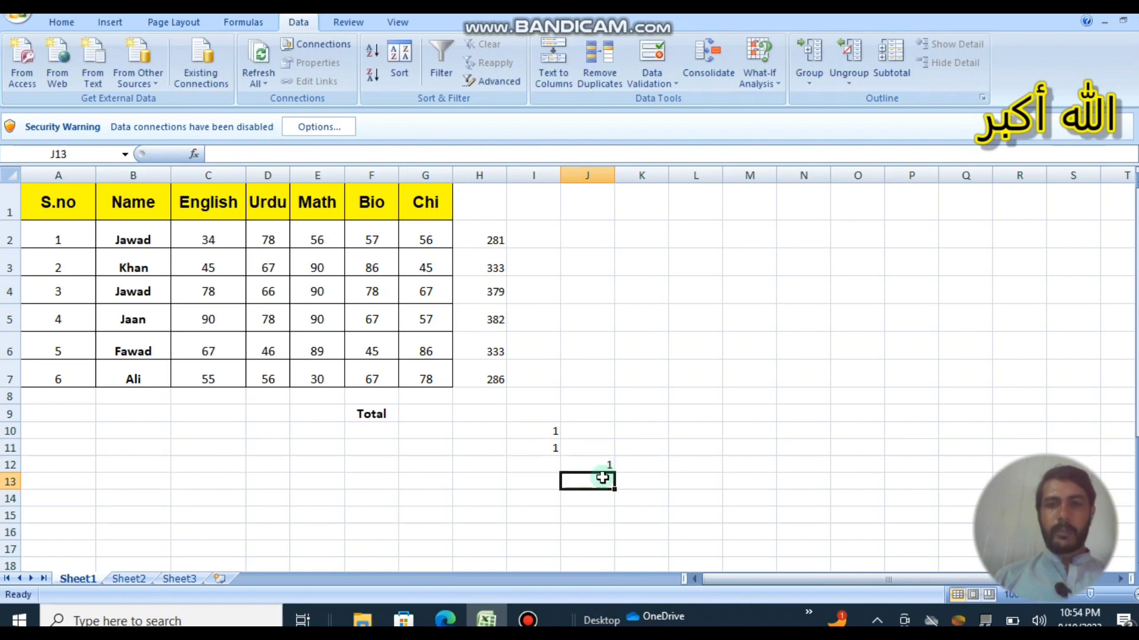
Enter the values 2, 3, 4, 5 and 6 down cells J13 to J17.
type("2")
key("Return")
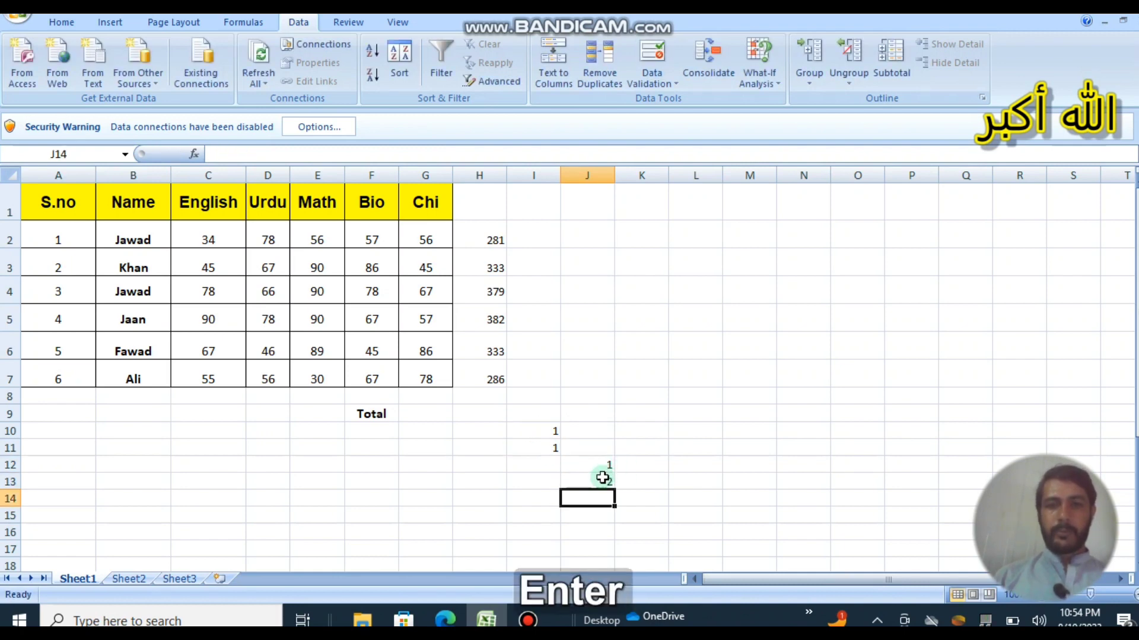
type("3")
key("Return")
type("4")
key("Return")
type("6")
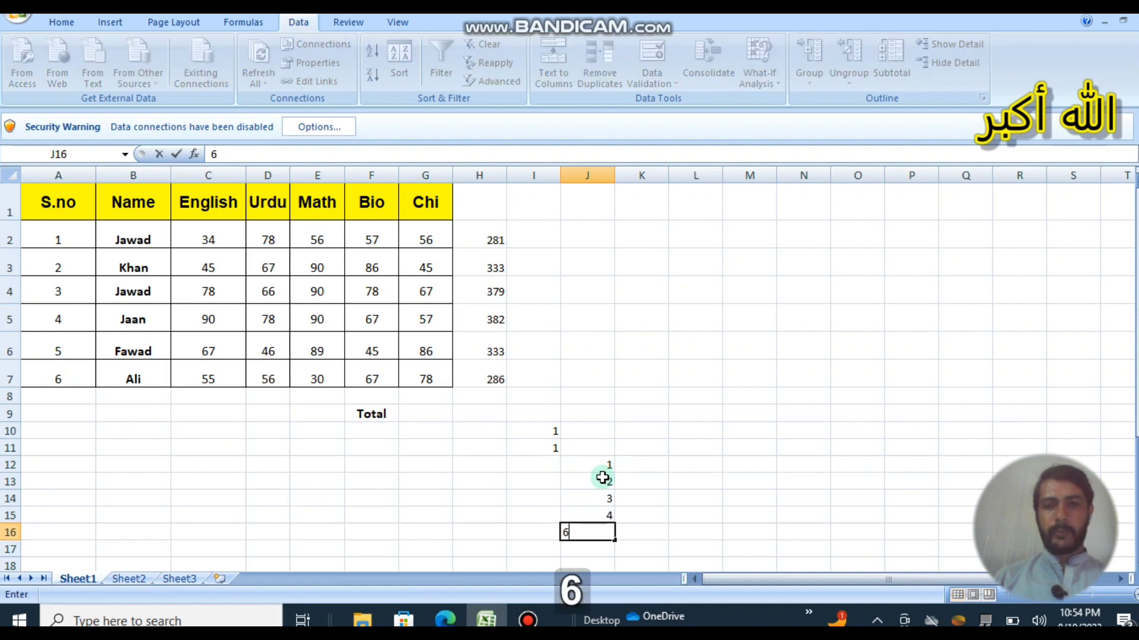
key("BackSpace")
type("5")
key("Return")
type("6")
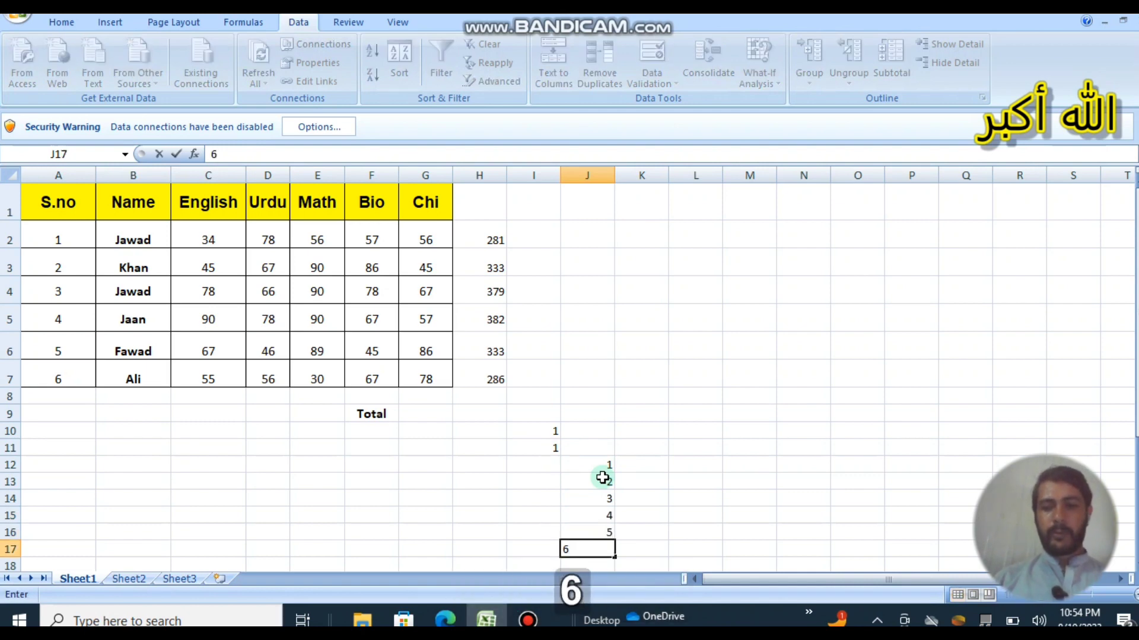
key("Right")
Enter the values 3, 4, 5, 6 and 7 across cells K12 to O12.
key("Up")
key("Up")
key("Up")
key("Up")
key("Up")
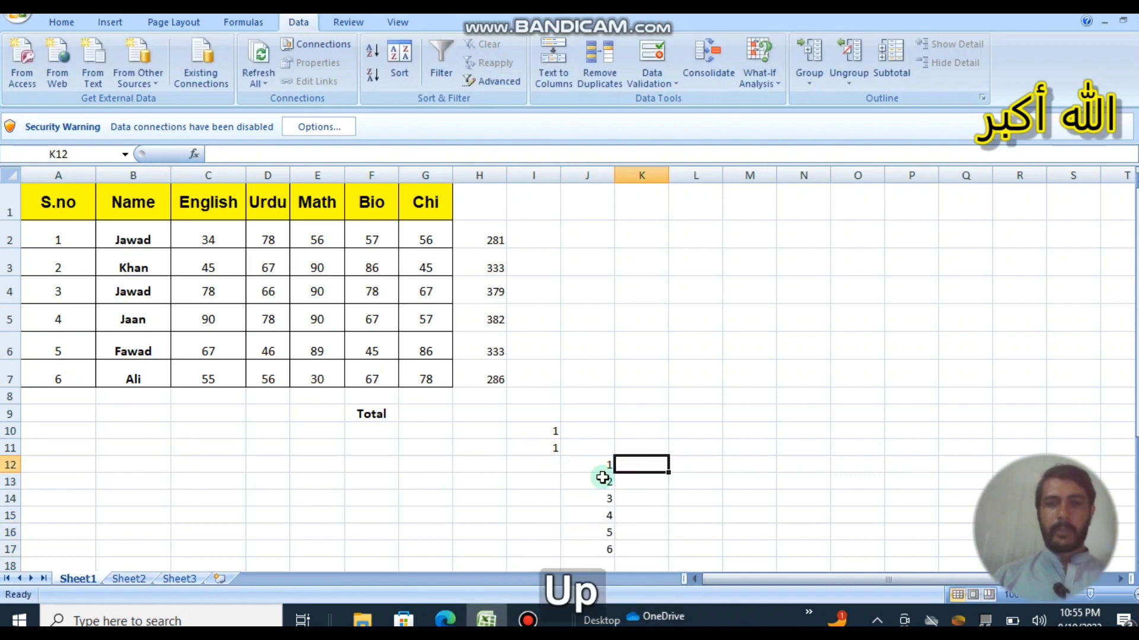
type("2")
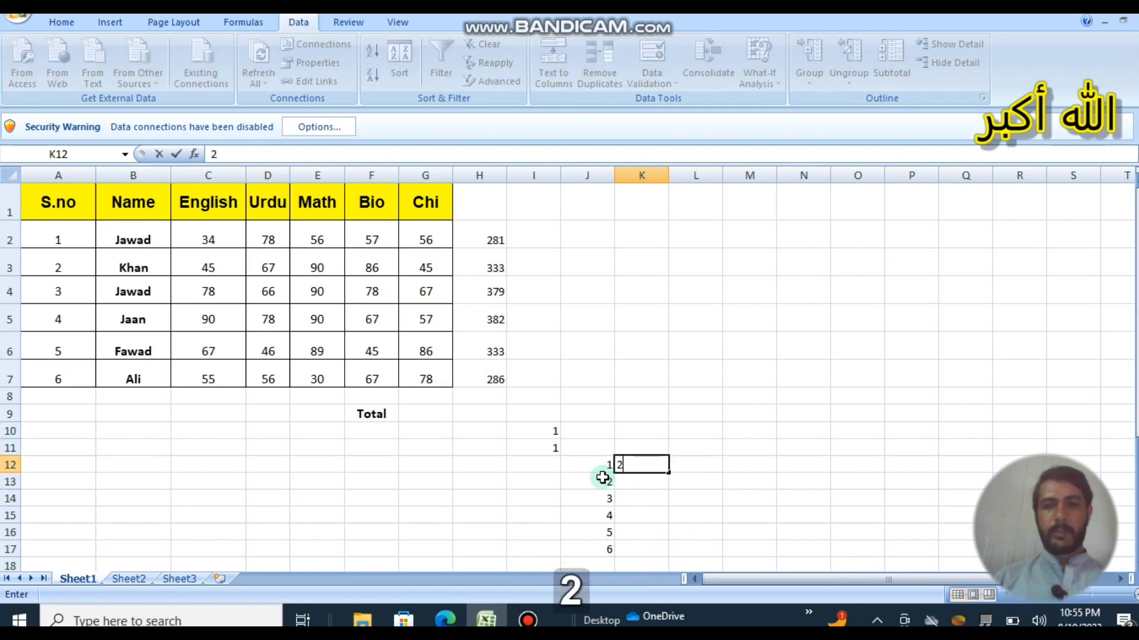
key("BackSpace")
type("3")
key("Return")
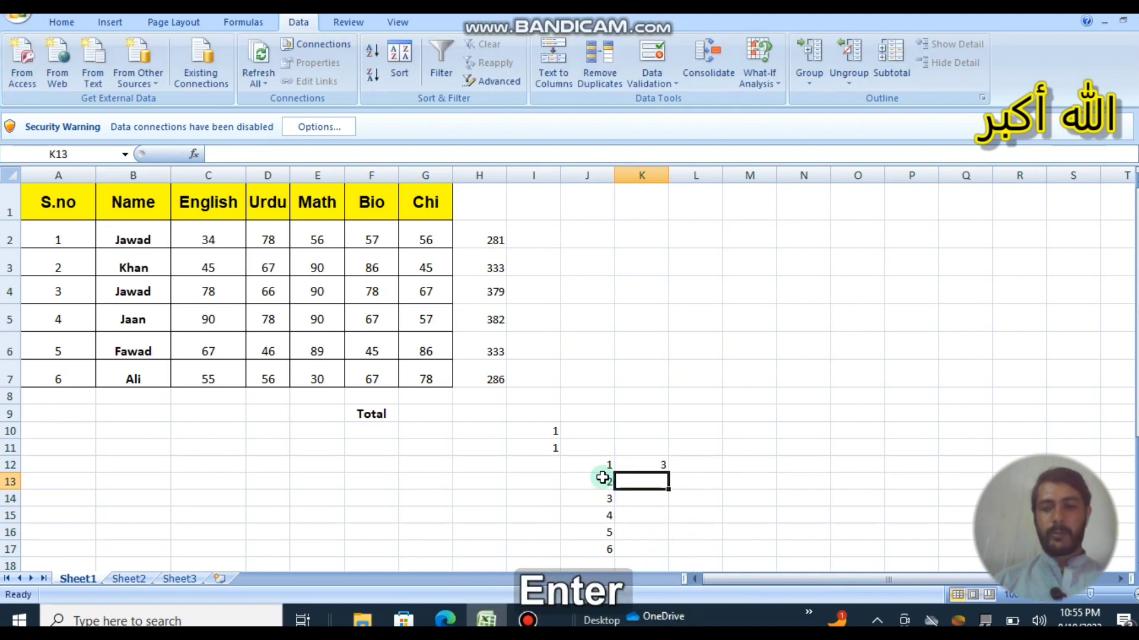
key("Up")
key("Right")
type("4")
key("Right")
type("5")
key("Right")
type("6")
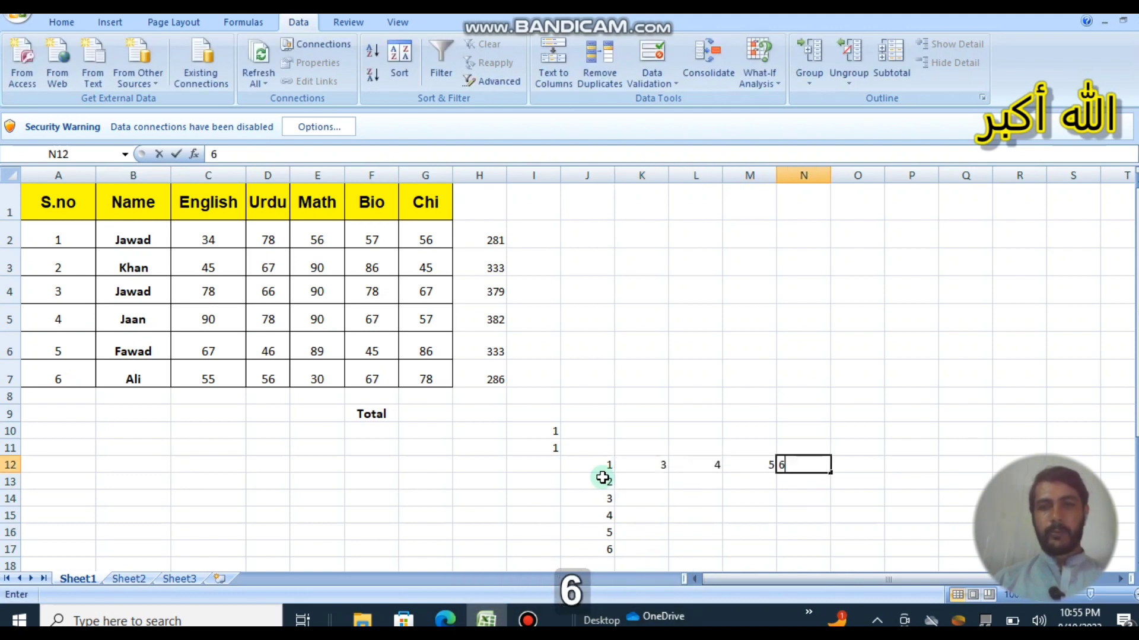
key("Right")
type("7")
key("Down")
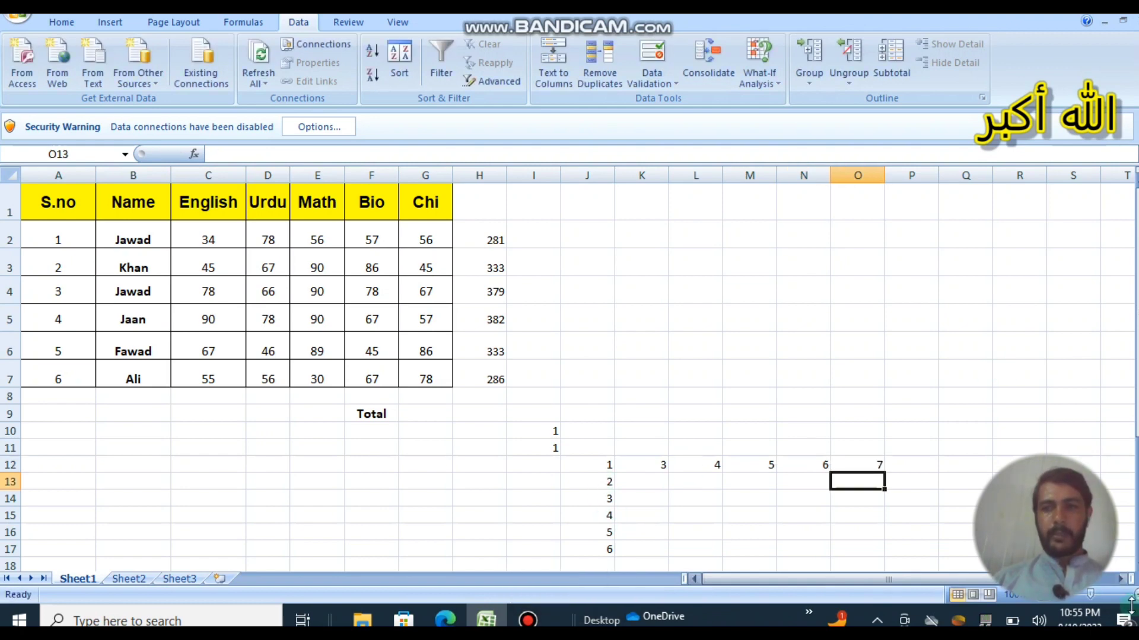
Extend the number series in column J down to 10 in cell J21.
scroll(1133, 562, "down", 1)
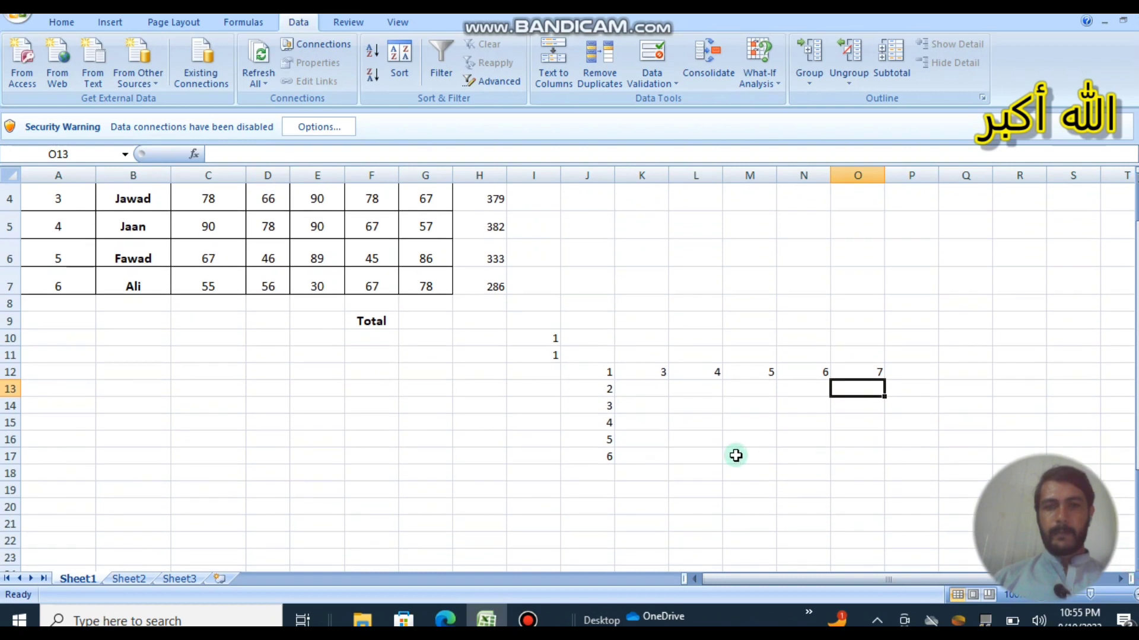
left_click(607, 469)
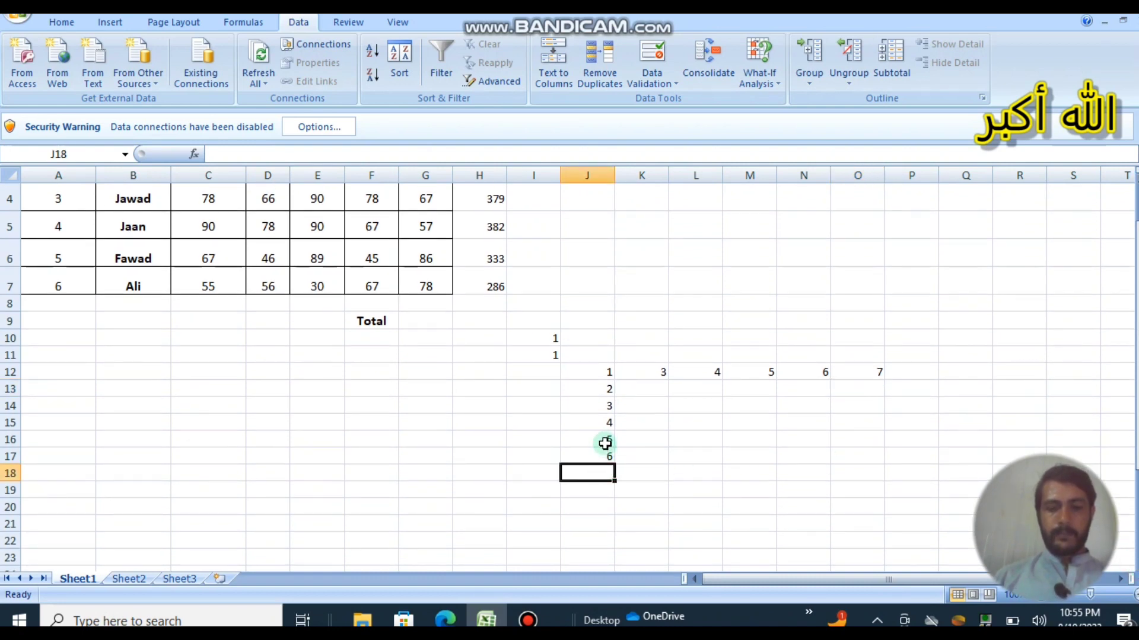
left_click_drag(604, 442, 604, 529)
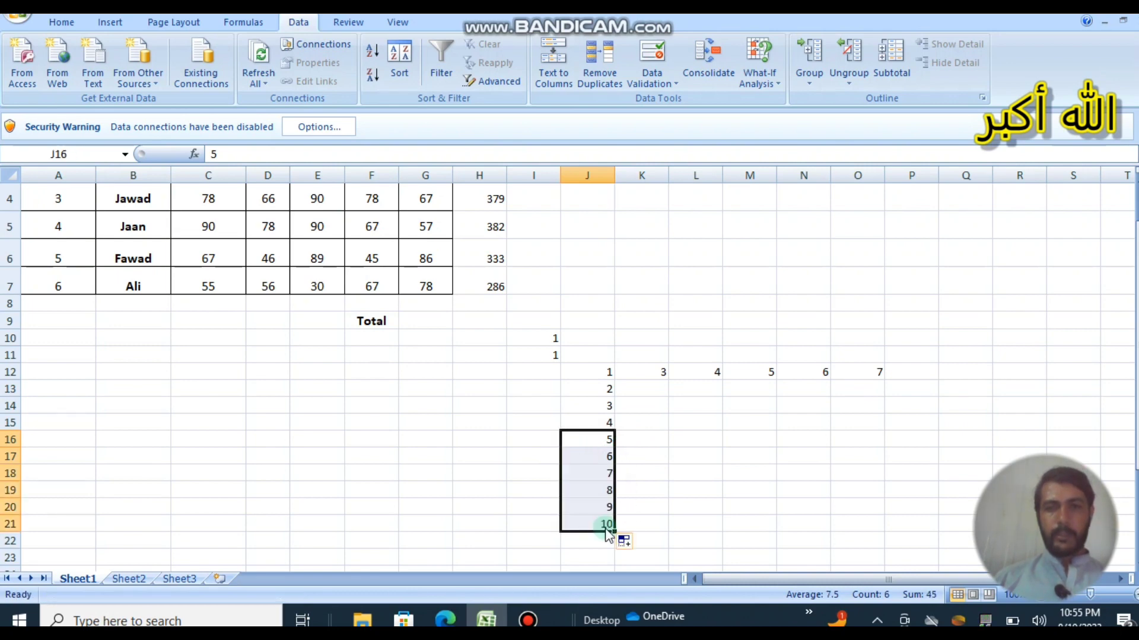
left_click(650, 395)
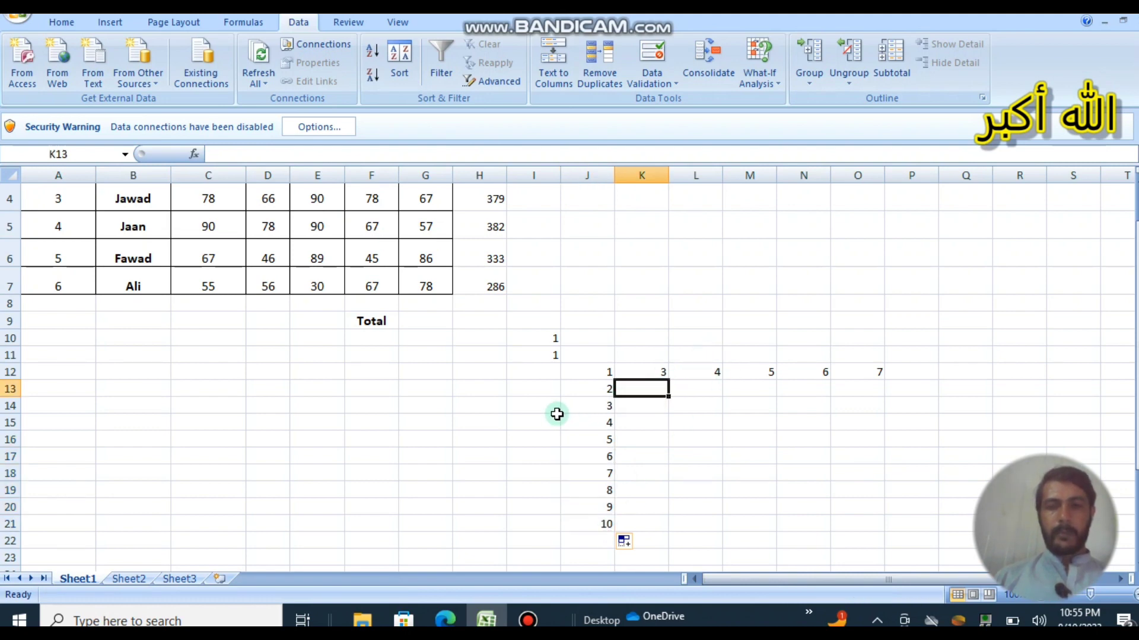
Create a what-if data table over J12:O21 with row input cell I10 and column input cell I11.
left_click_drag(606, 377, 855, 520)
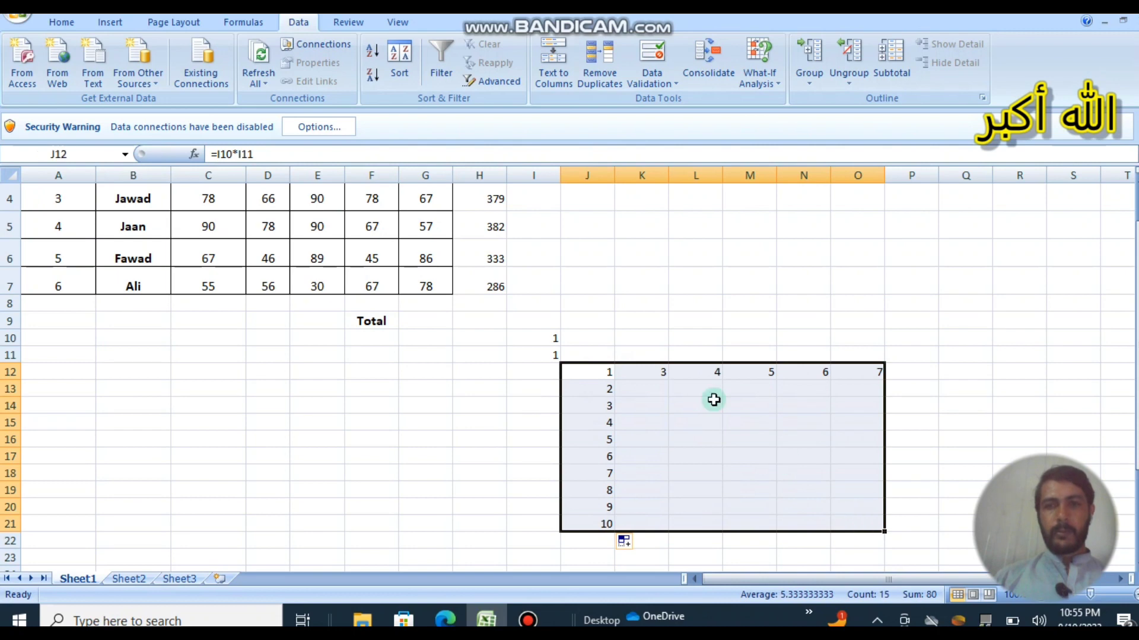
left_click(771, 85)
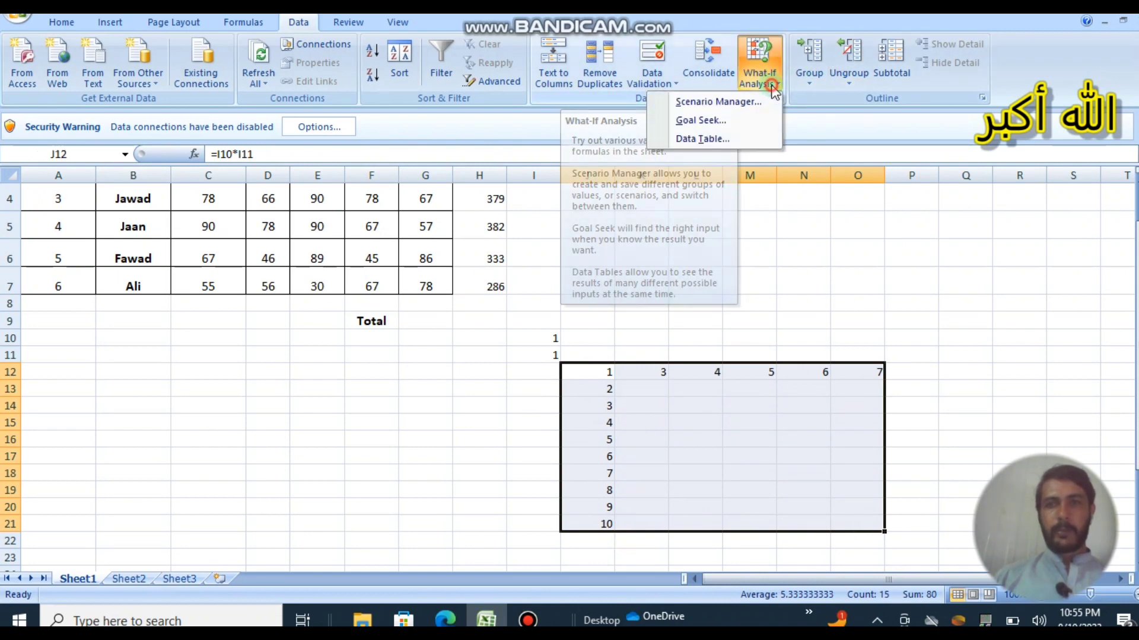
left_click(701, 139)
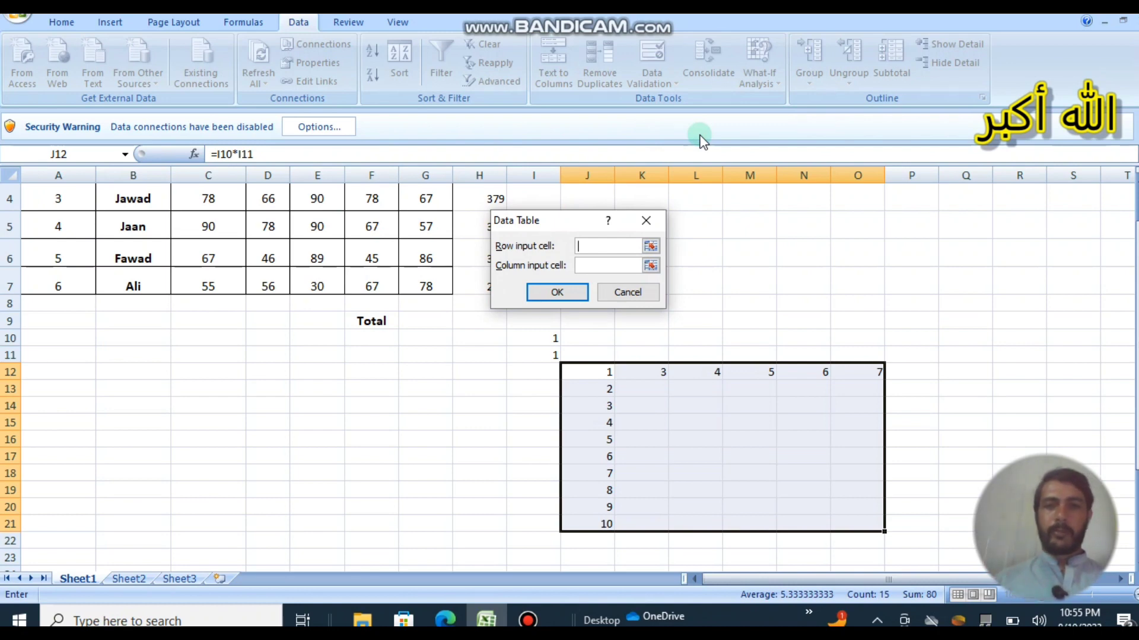
left_click(651, 245)
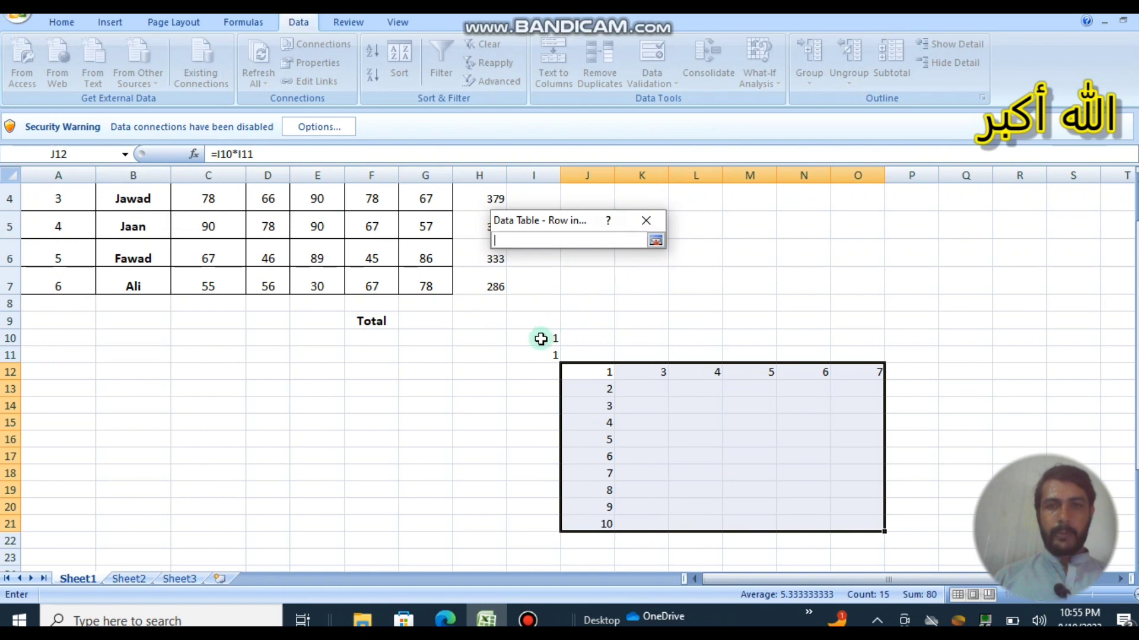
left_click(540, 338)
left_click(655, 240)
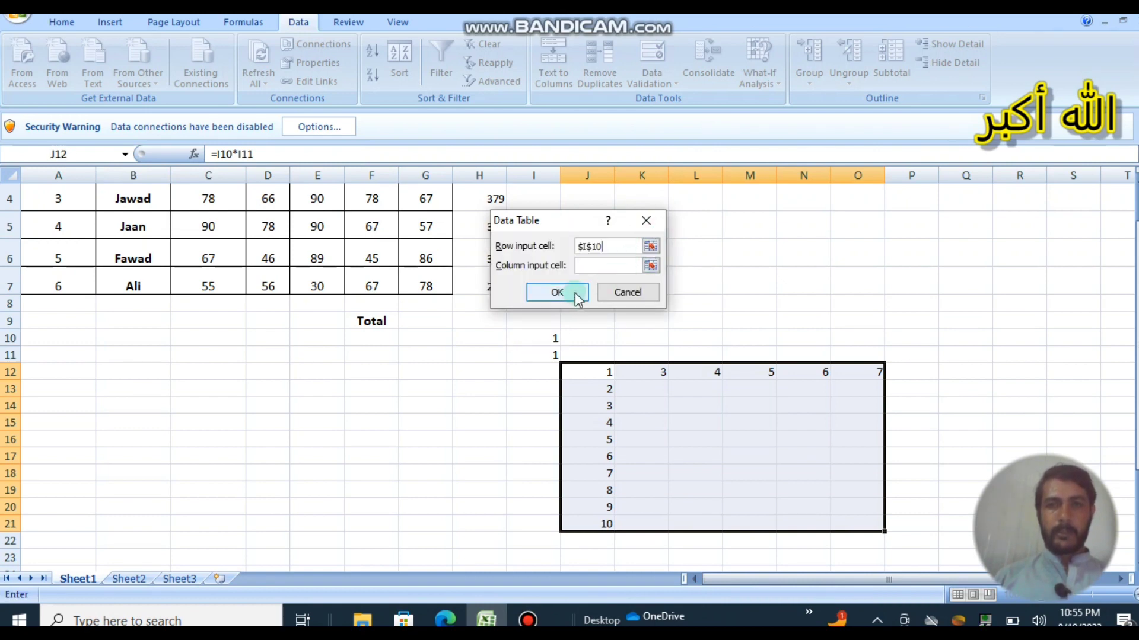
left_click(650, 265)
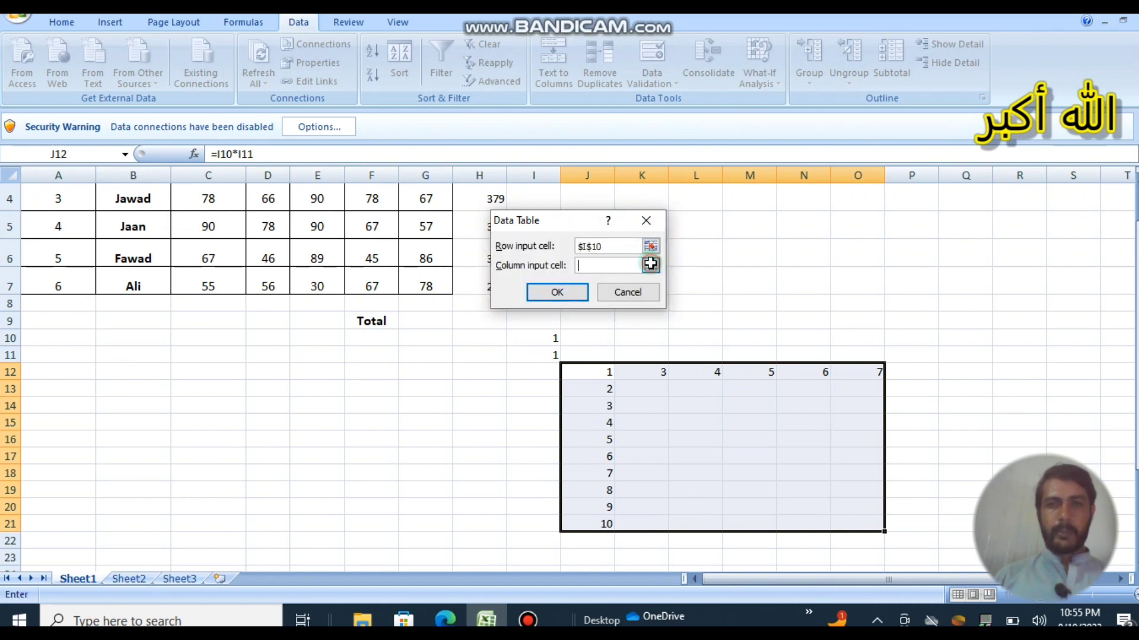
left_click(550, 351)
left_click(655, 240)
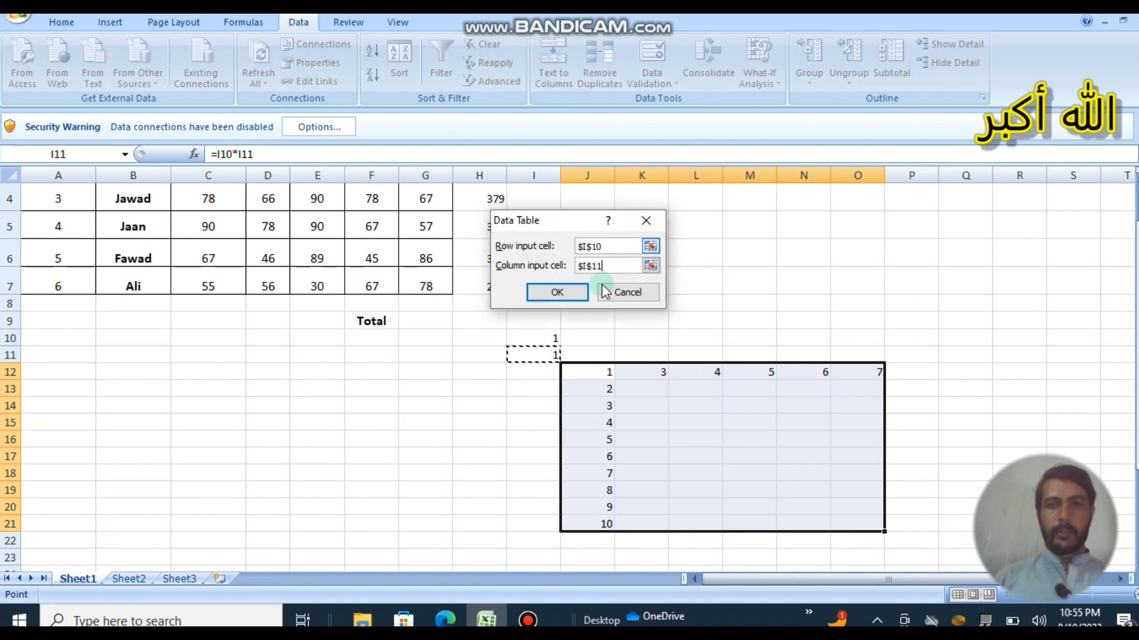
left_click(561, 290)
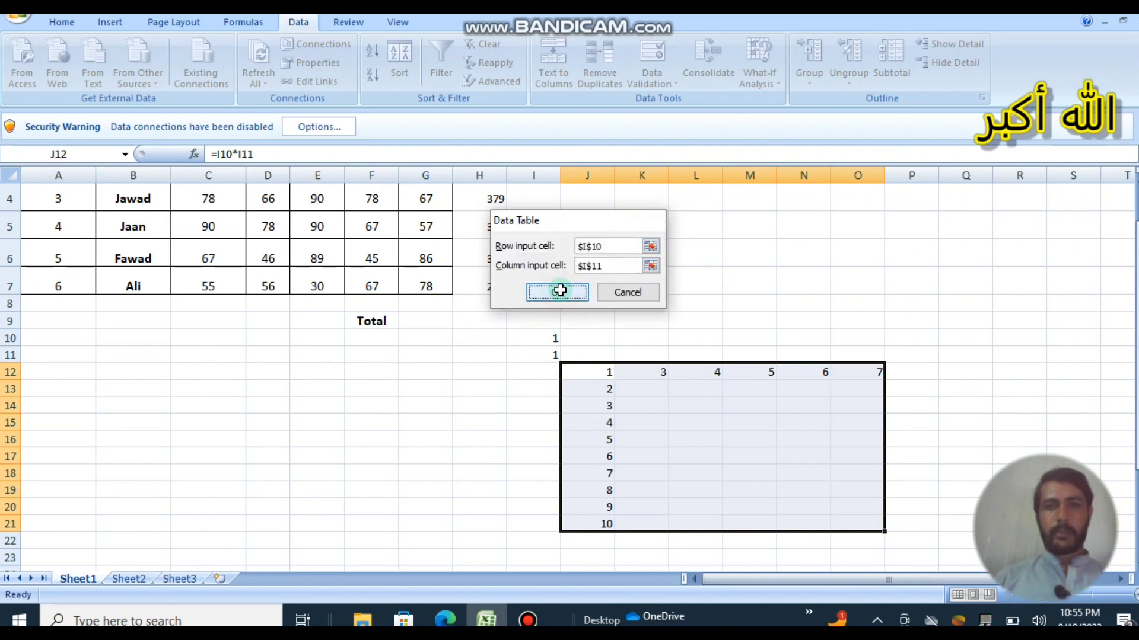
Change the data table's row value in cell K12 to 8.
left_click(659, 374)
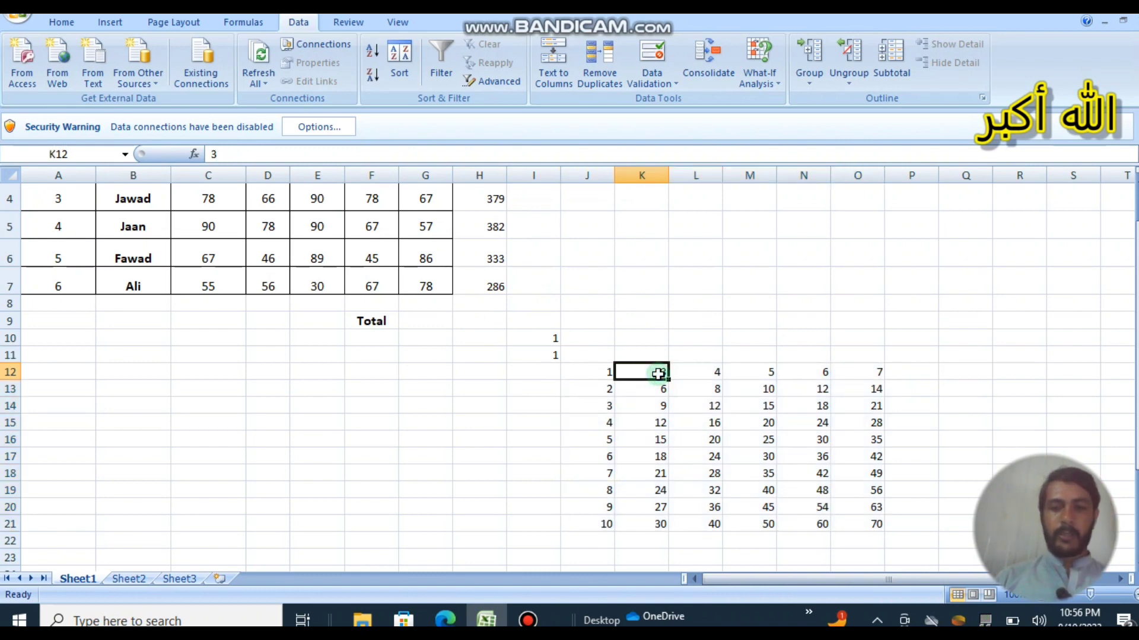
type("8")
key("Return")
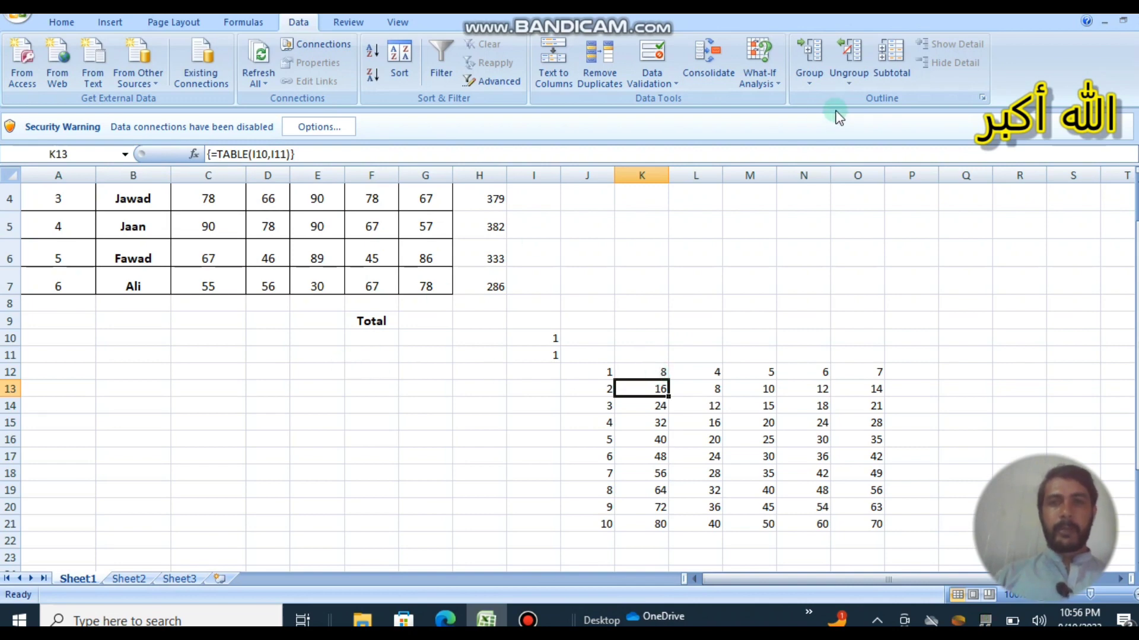
left_click(261, 23)
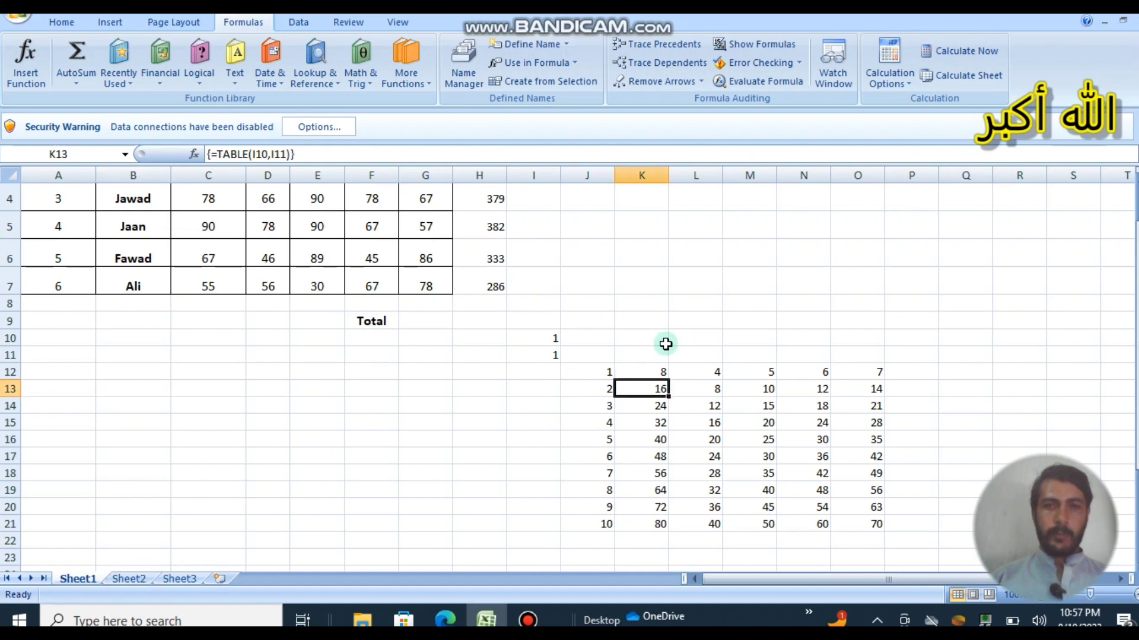
Copy the data table J12:O21 from Sheet1 to Sheet2 starting at cell E6, and return to Sheet1.
left_click_drag(605, 371, 882, 528)
key("ctrl+c")
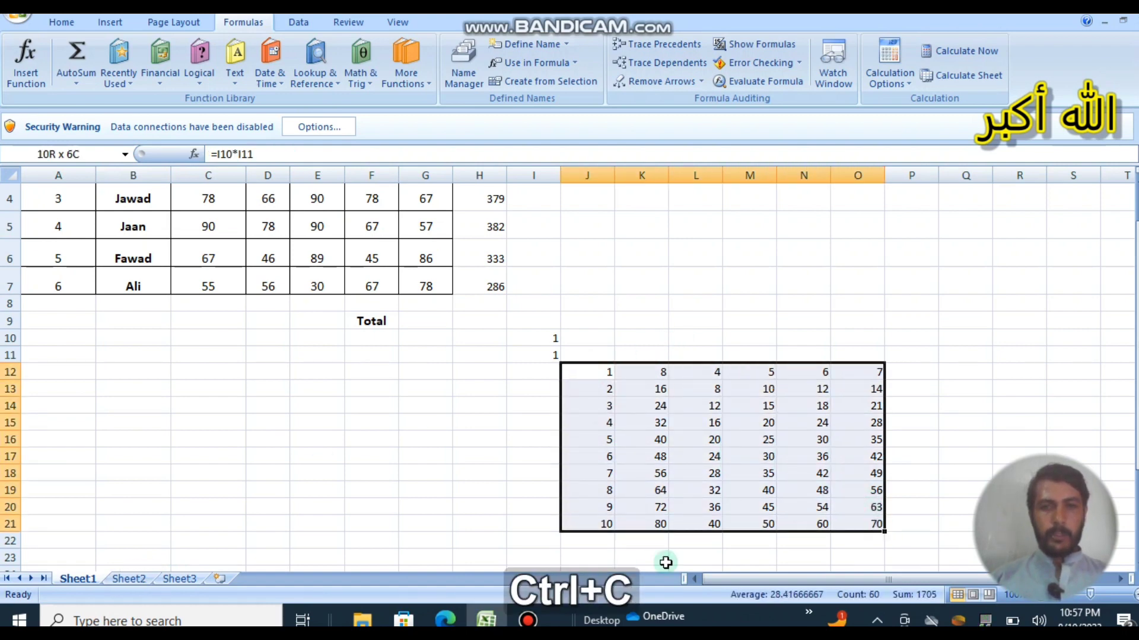
left_click_drag(605, 372, 599, 533)
left_click_drag(793, 412, 878, 410)
key("ctrl+c")
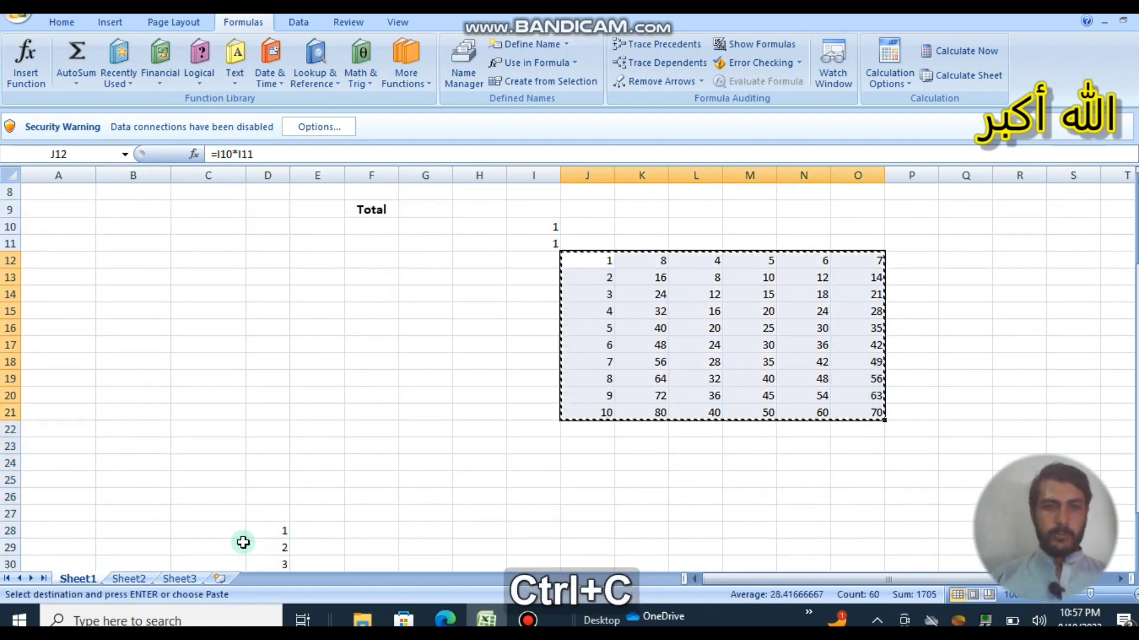
left_click(134, 581)
left_click(287, 276)
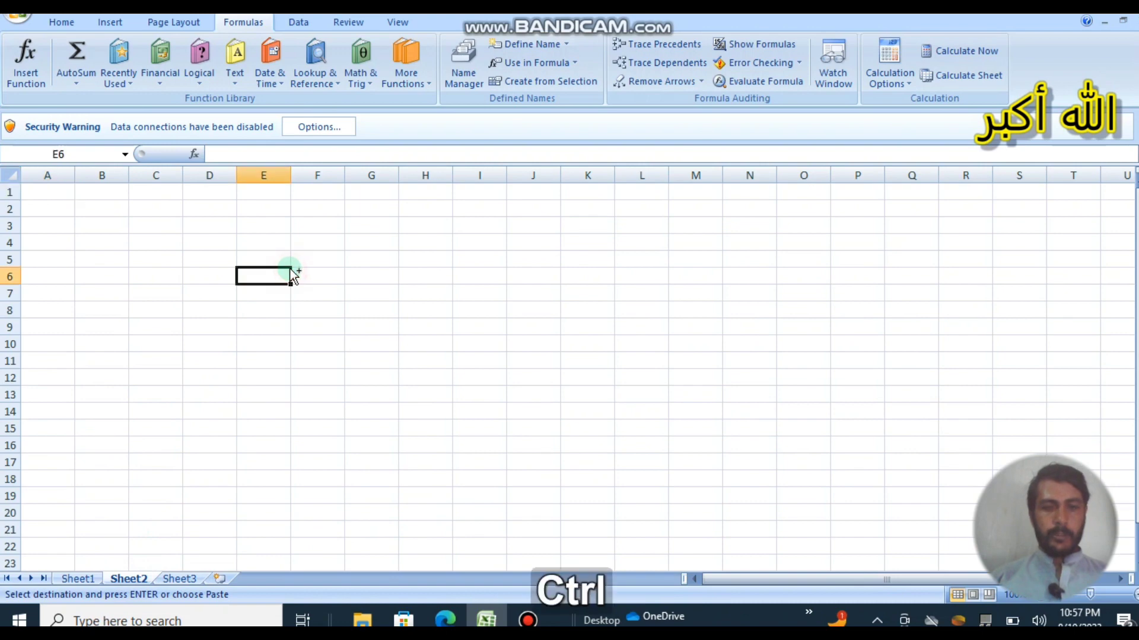
key("ctrl+v")
left_click(687, 349)
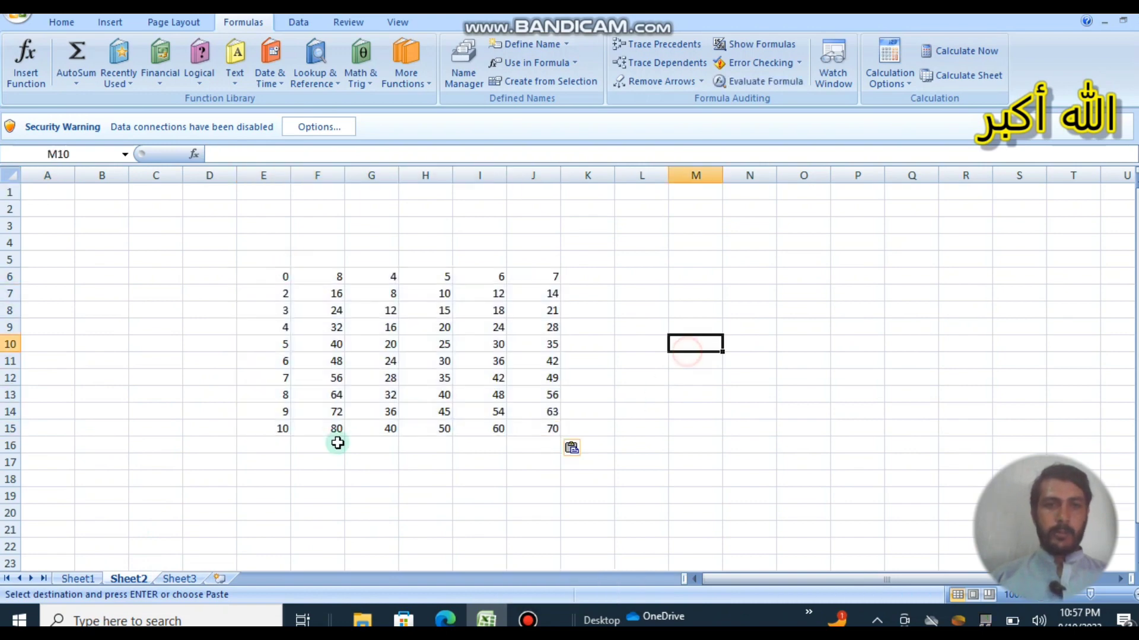
left_click(76, 579)
key("Escape")
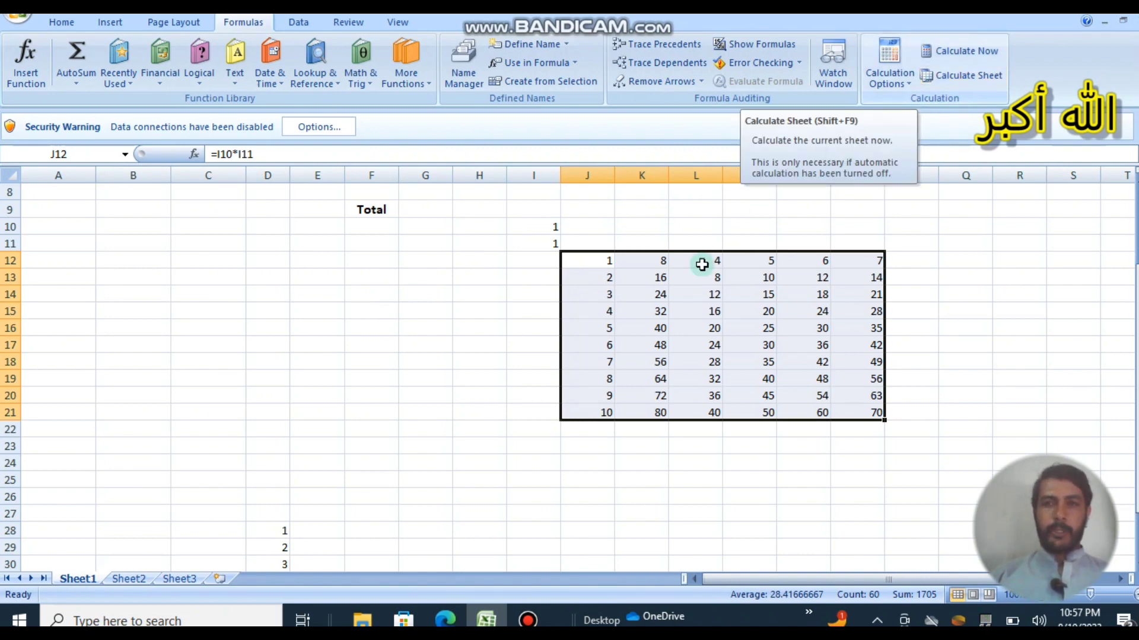
Switch the workbook's calculation mode to Manual.
left_click(652, 292)
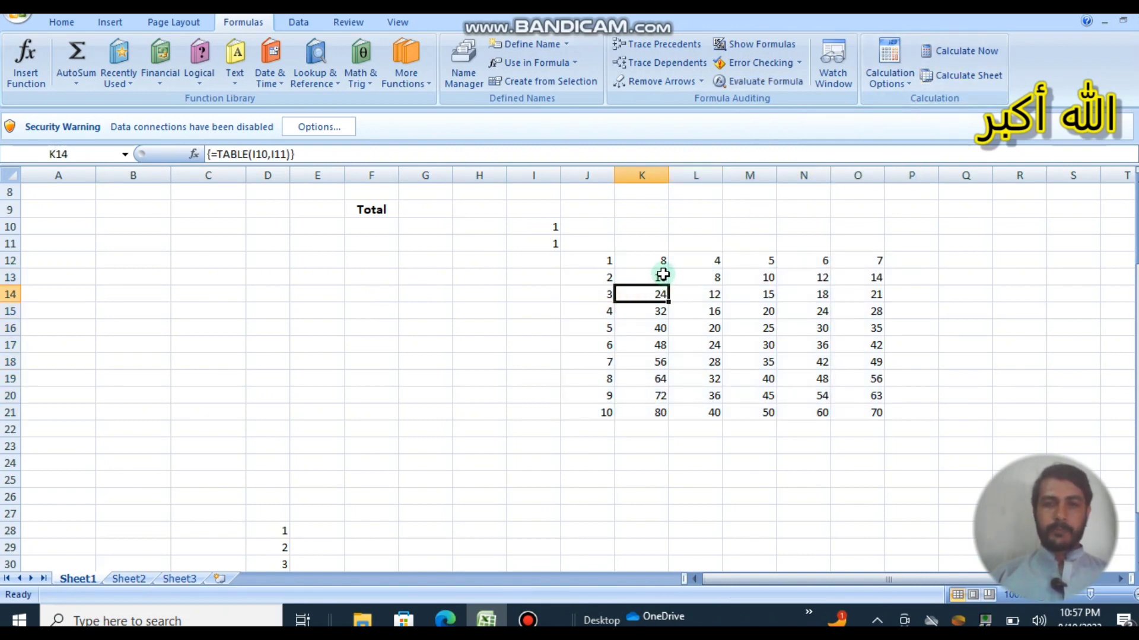
left_click(902, 89)
left_click(781, 140)
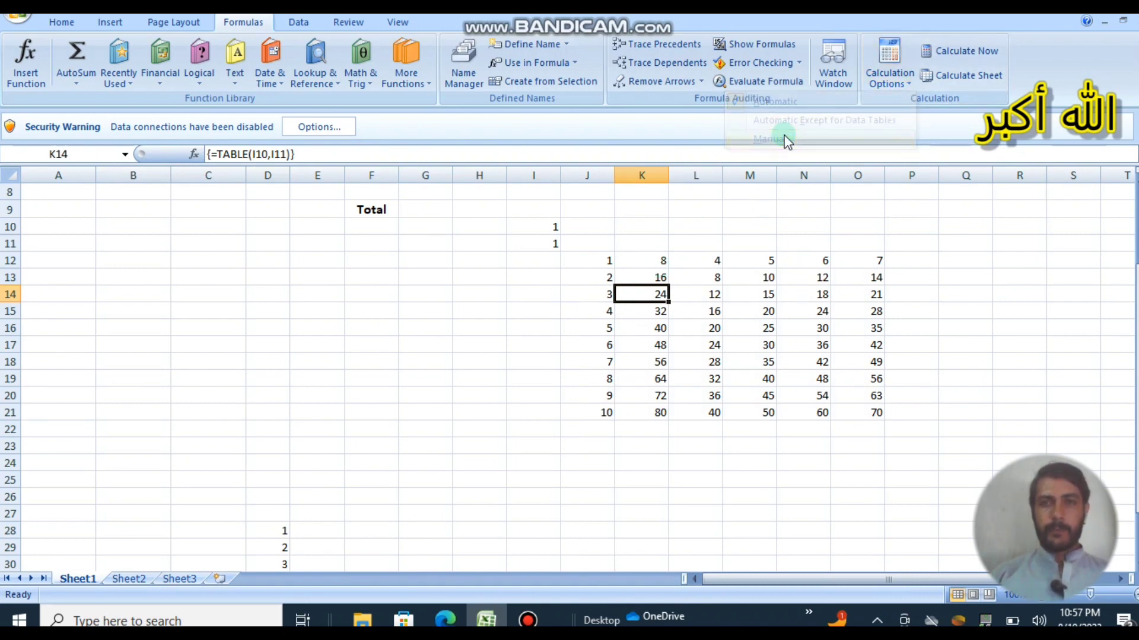
Set the data table's row value in cell K12 on Sheet1 to 2.
left_click(659, 261)
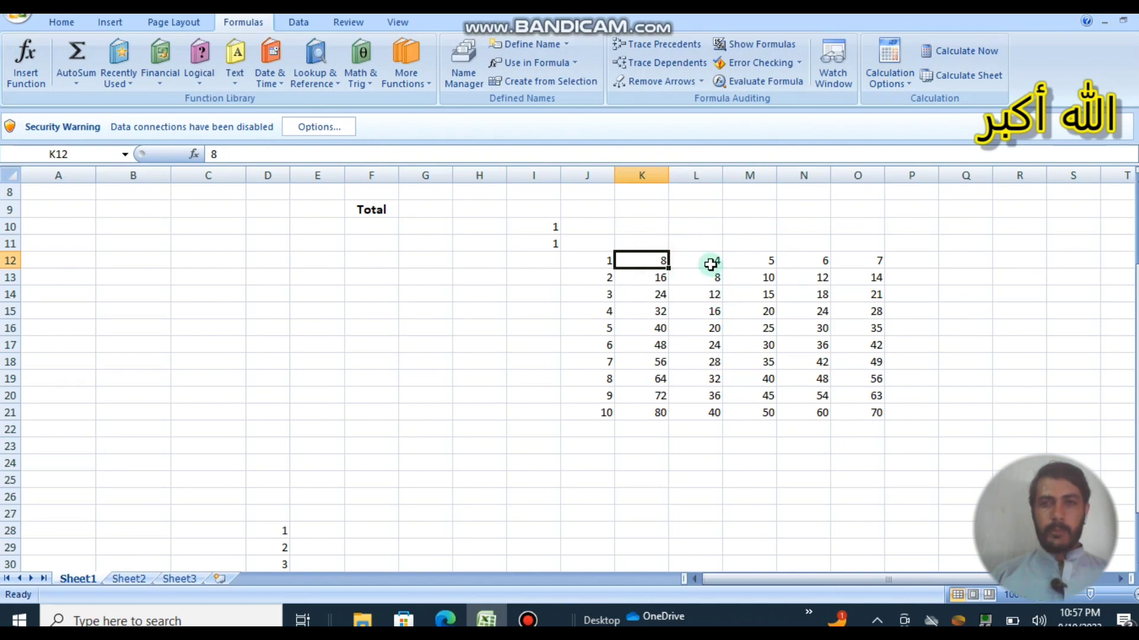
type("2")
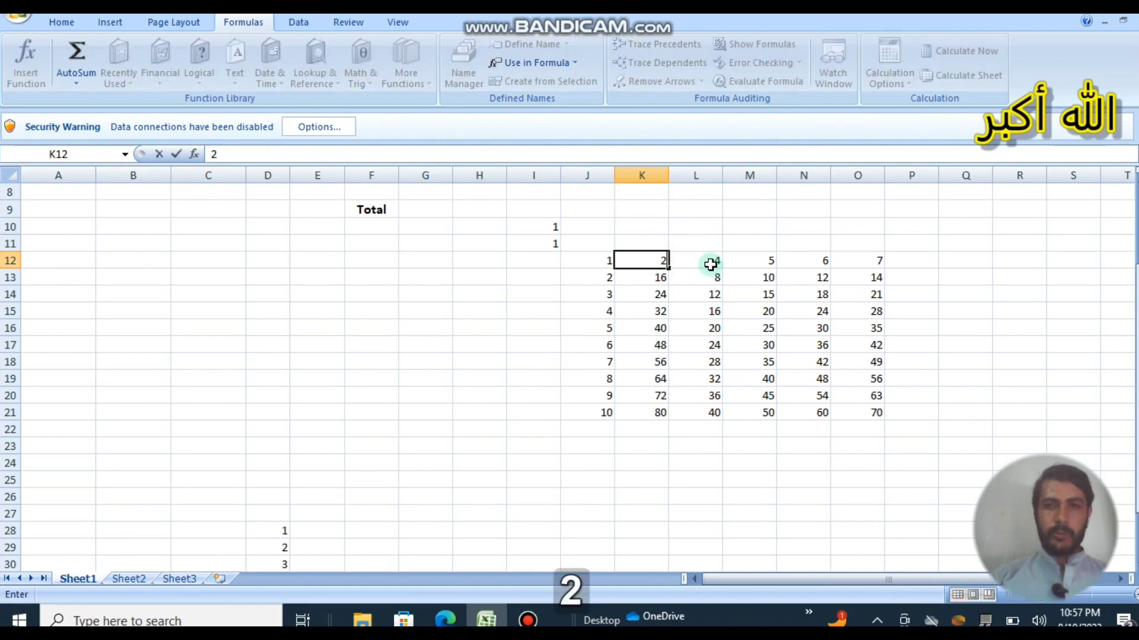
left_click(635, 323)
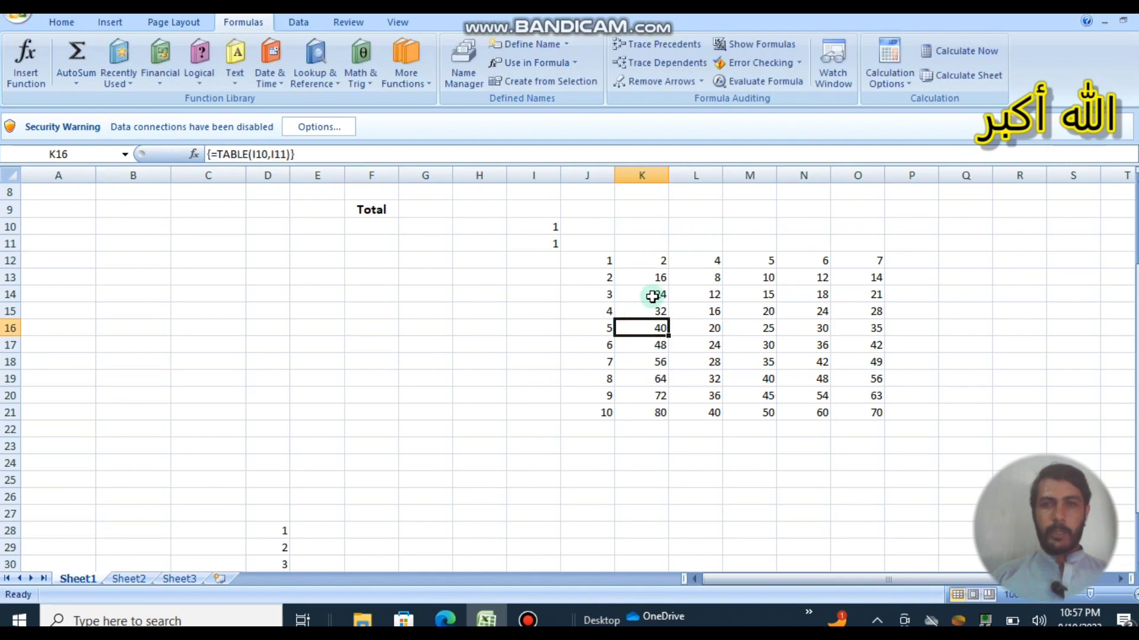
Set the first row value of the copied table, cell F6 on Sheet2, to 3.
left_click(128, 579)
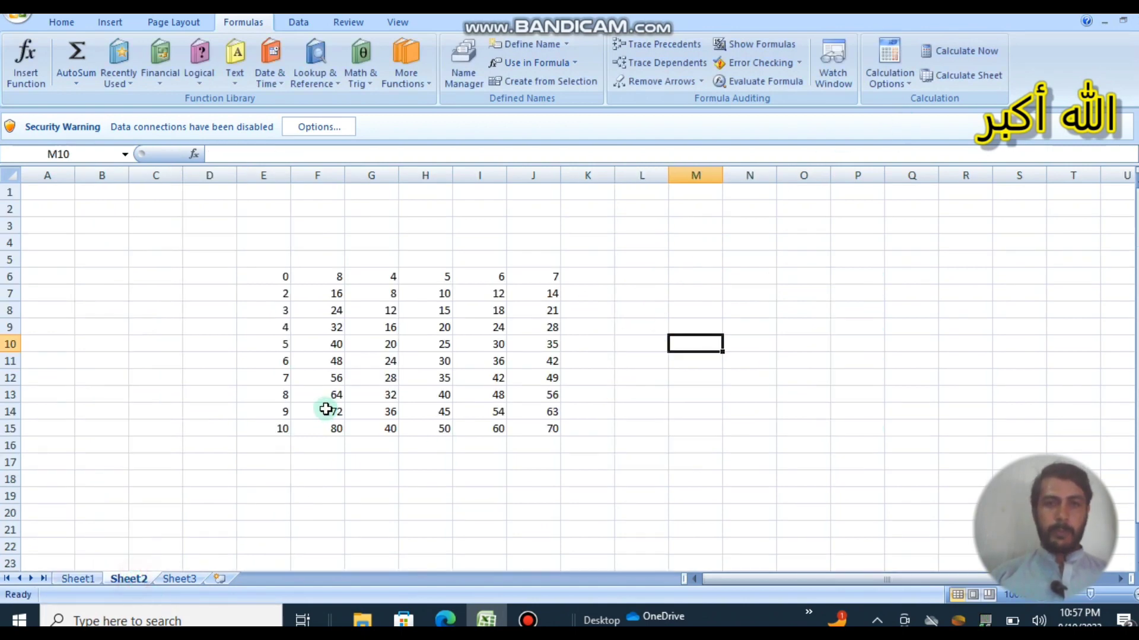
left_click(332, 271)
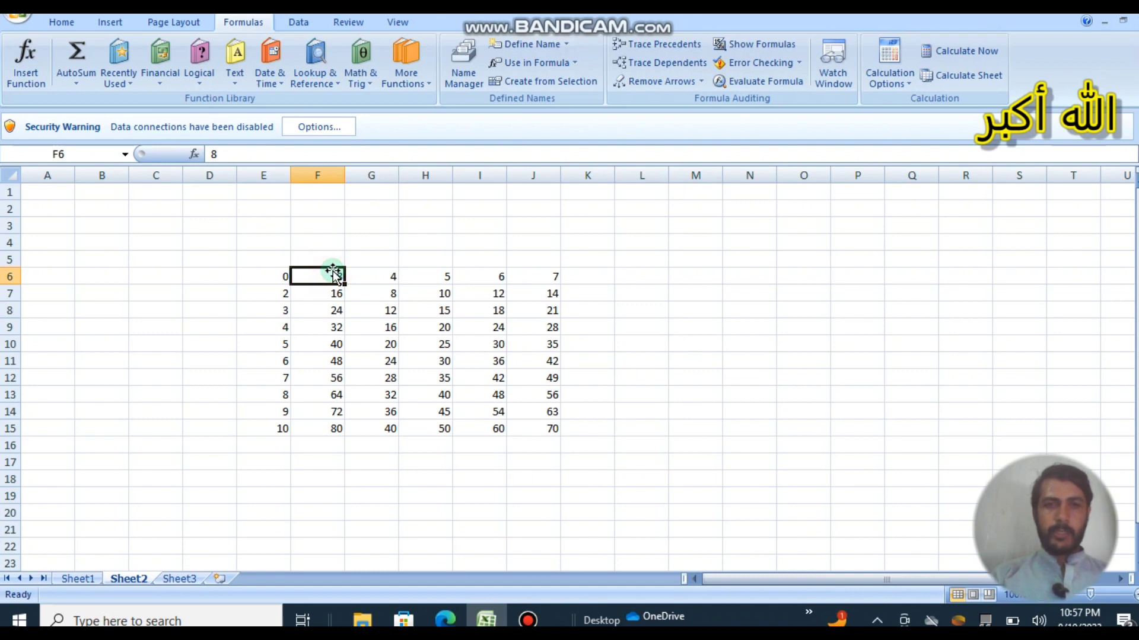
type("3")
left_click(453, 246)
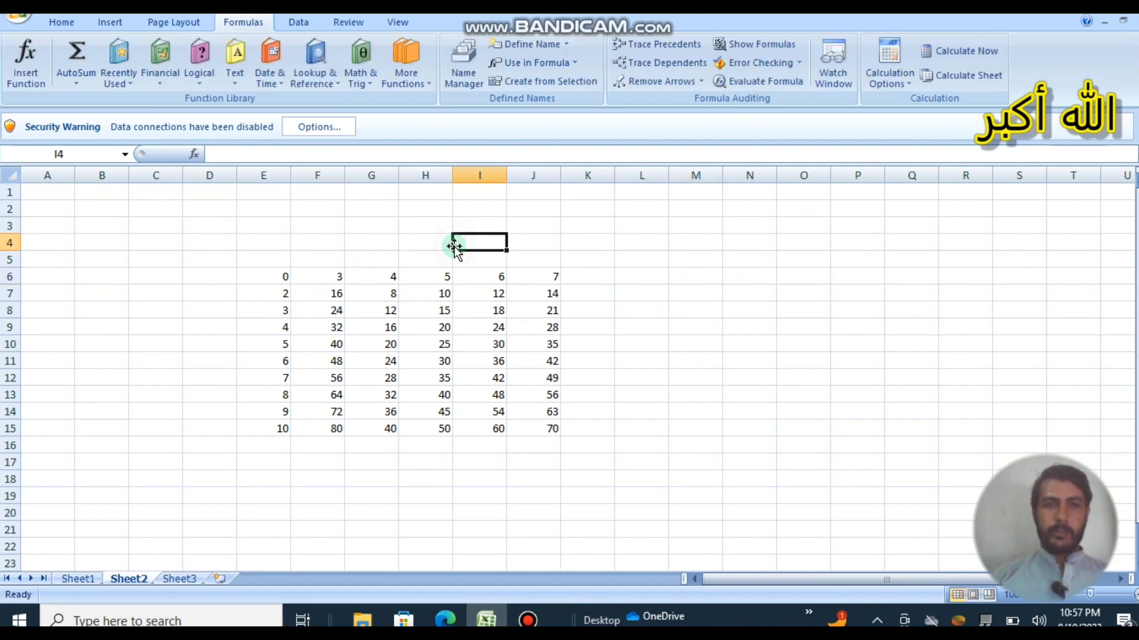
Recalculate the whole workbook with Calculate Now and check which calculation mode is active.
left_click(974, 53)
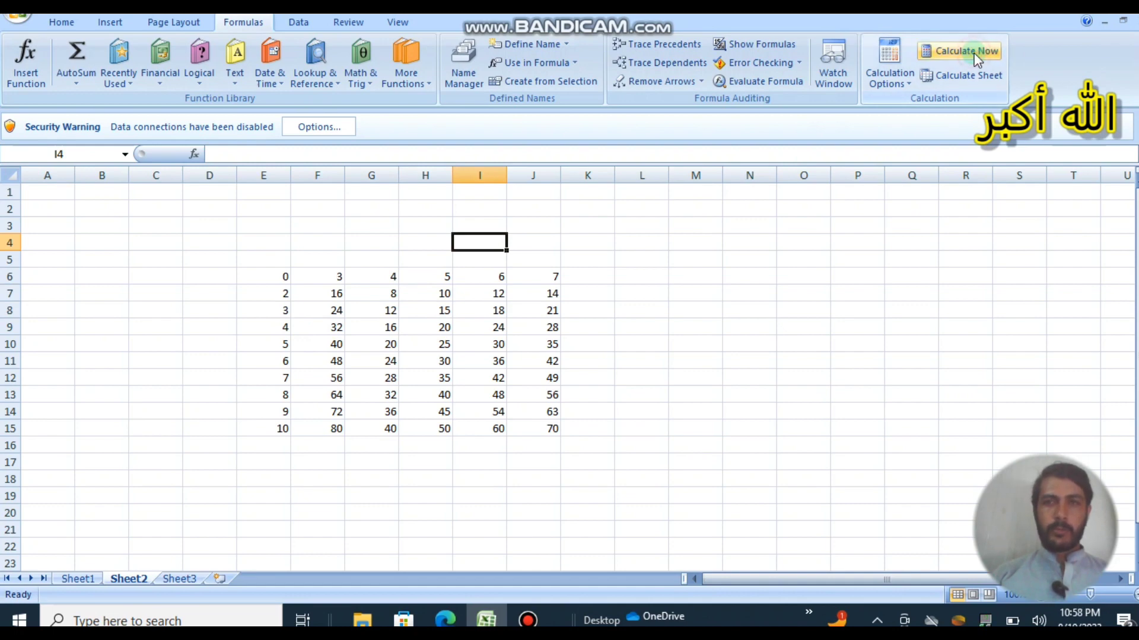
left_click(893, 74)
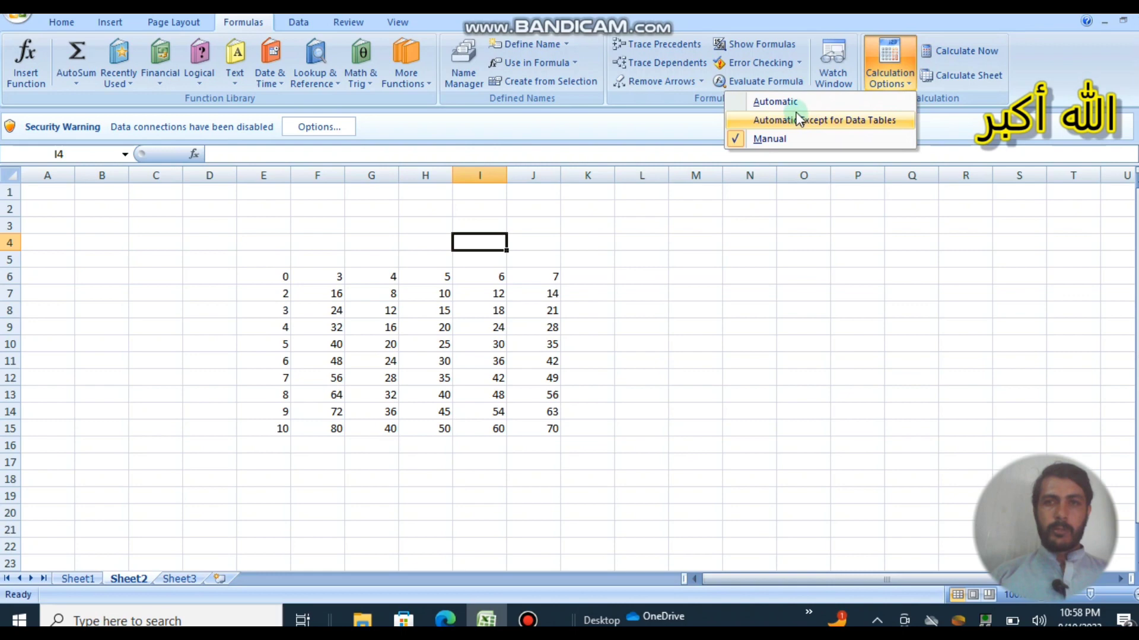
left_click(808, 276)
left_click(890, 70)
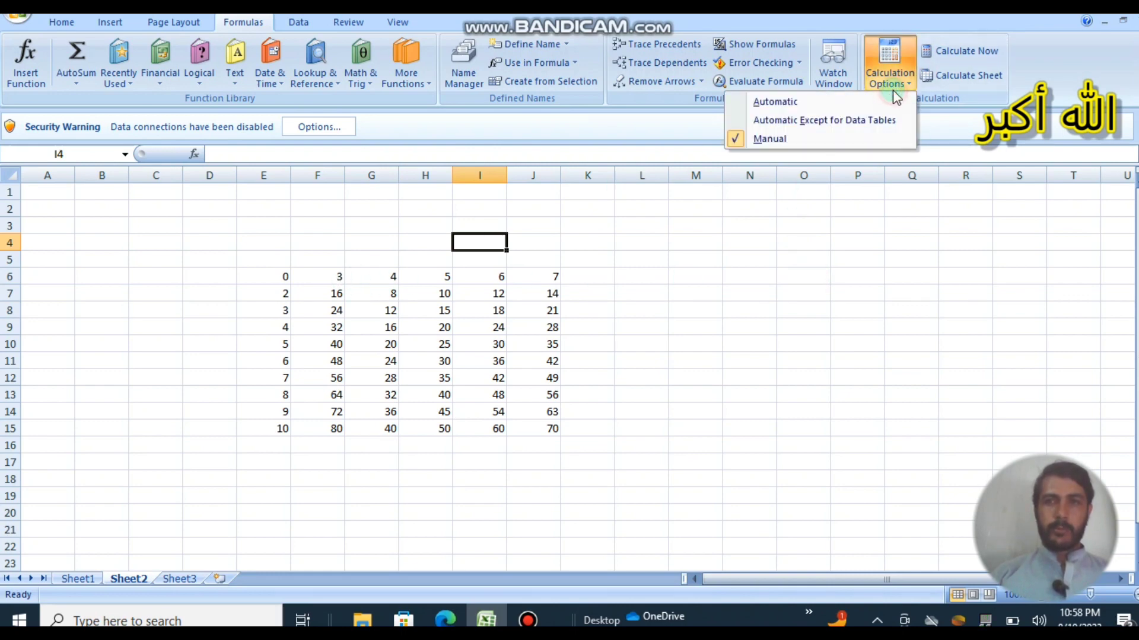
Compare the data table on Sheet1 with its copy on Sheet2 after the recalculation.
left_click(81, 579)
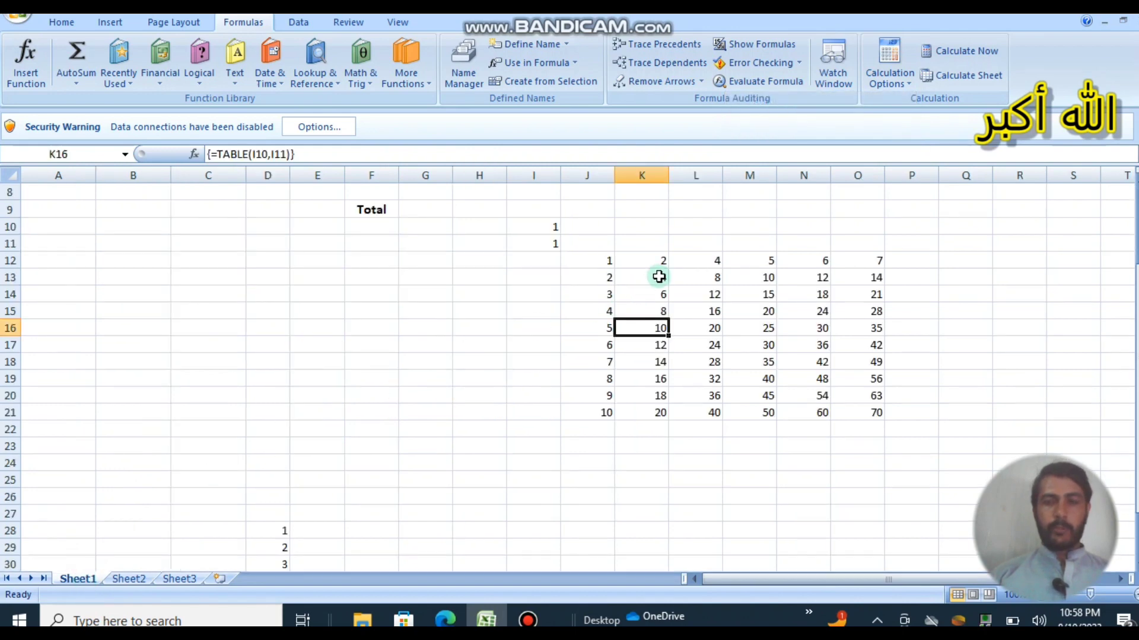
left_click(132, 579)
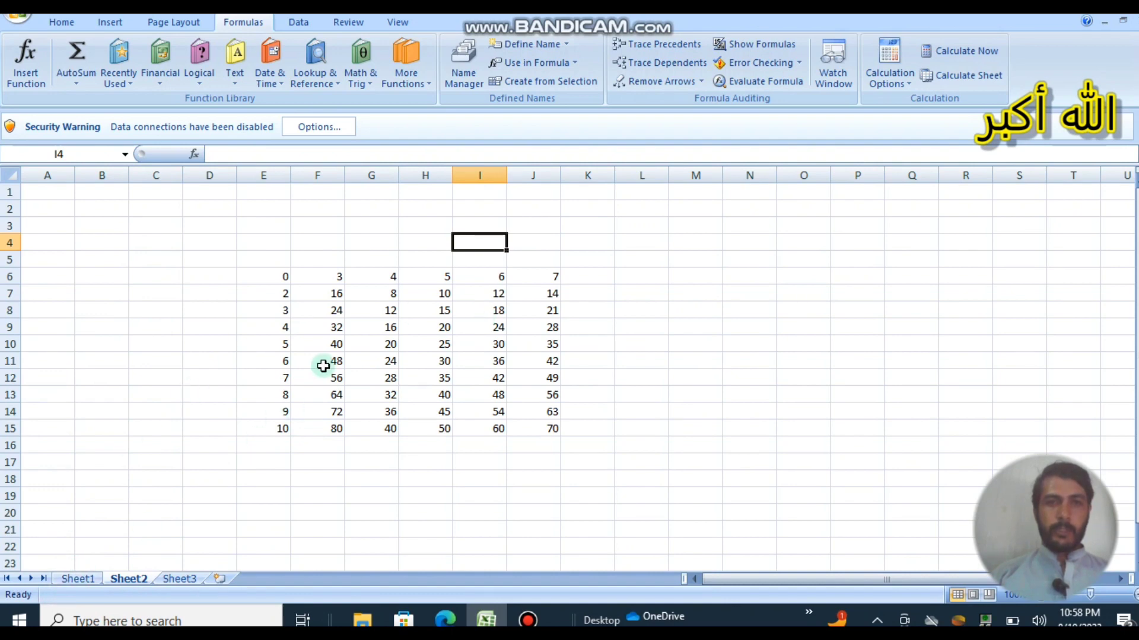
left_click(79, 579)
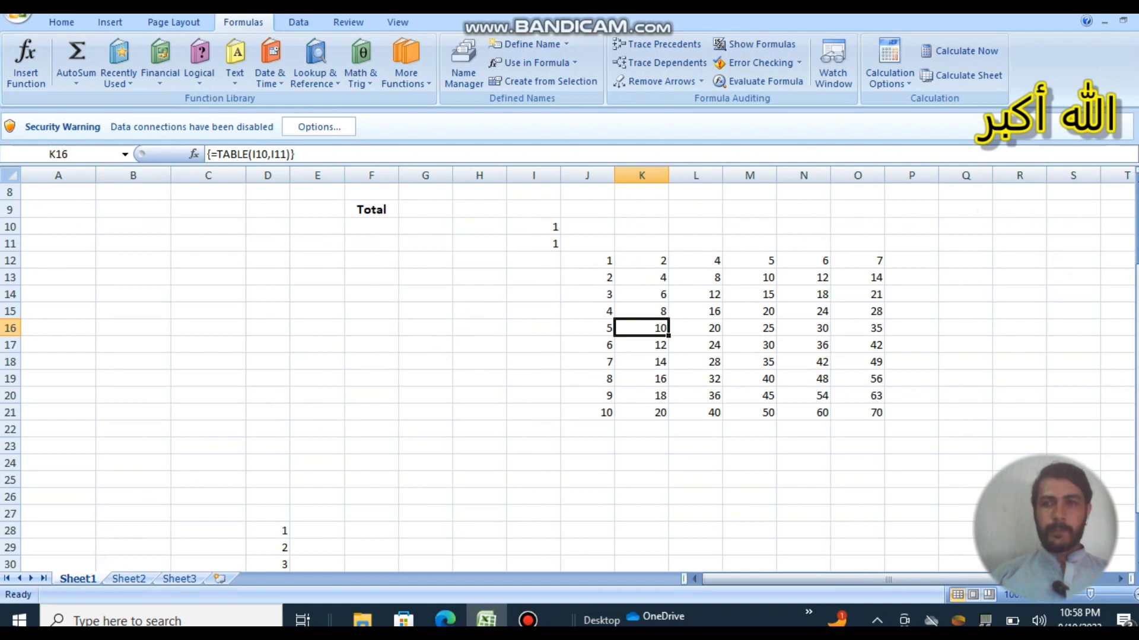
left_click_drag(1135, 273, 1135, 238)
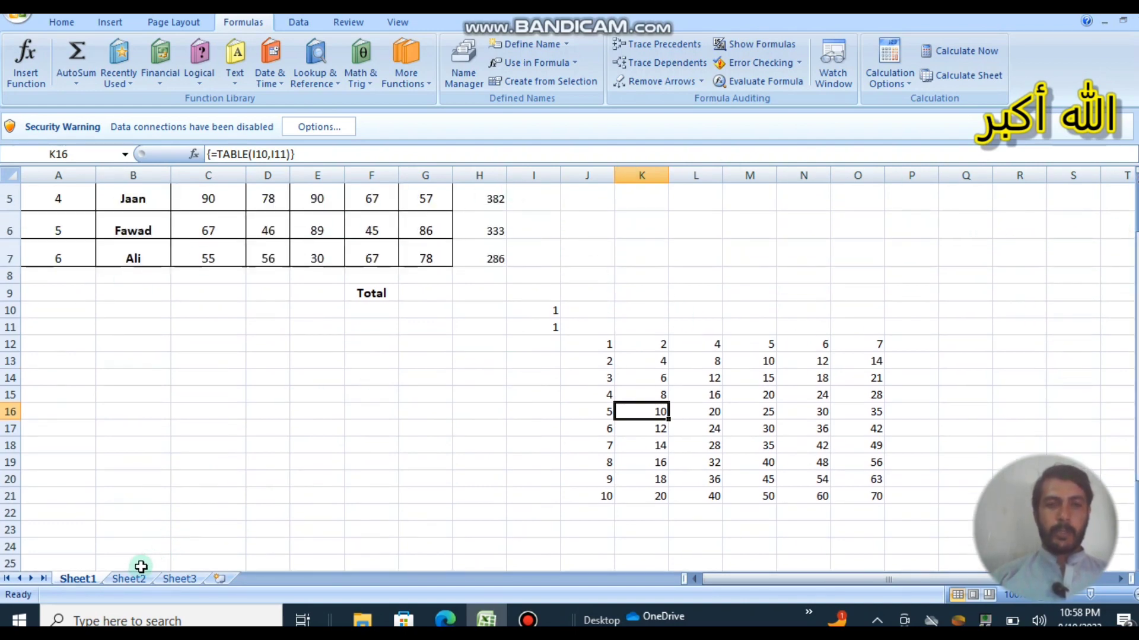
left_click(128, 578)
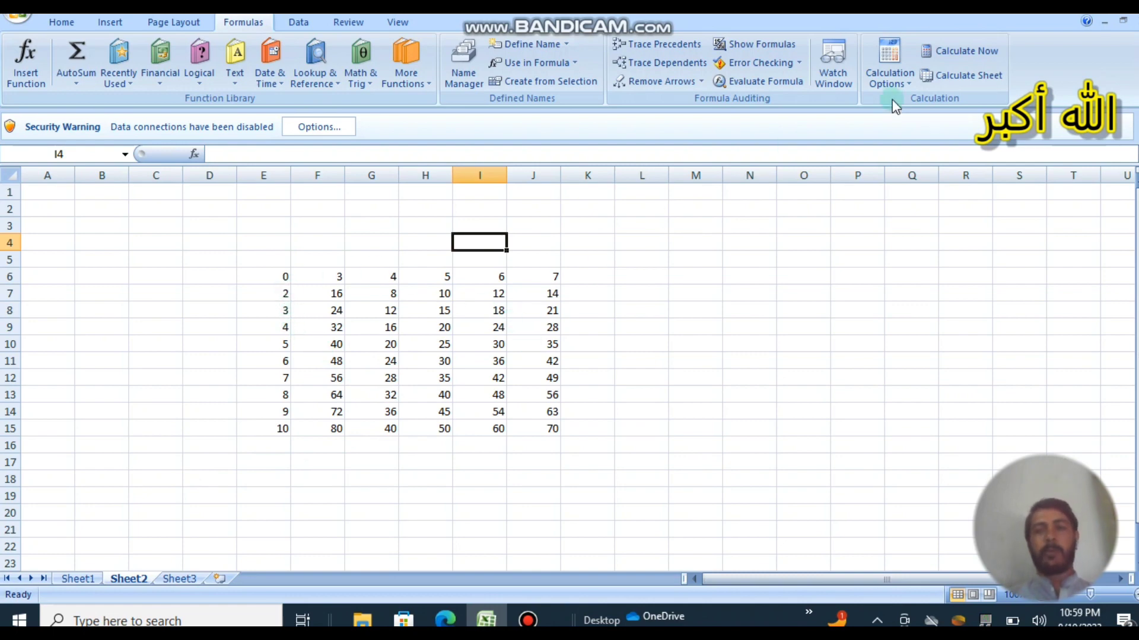
left_click(90, 582)
right_click(90, 581)
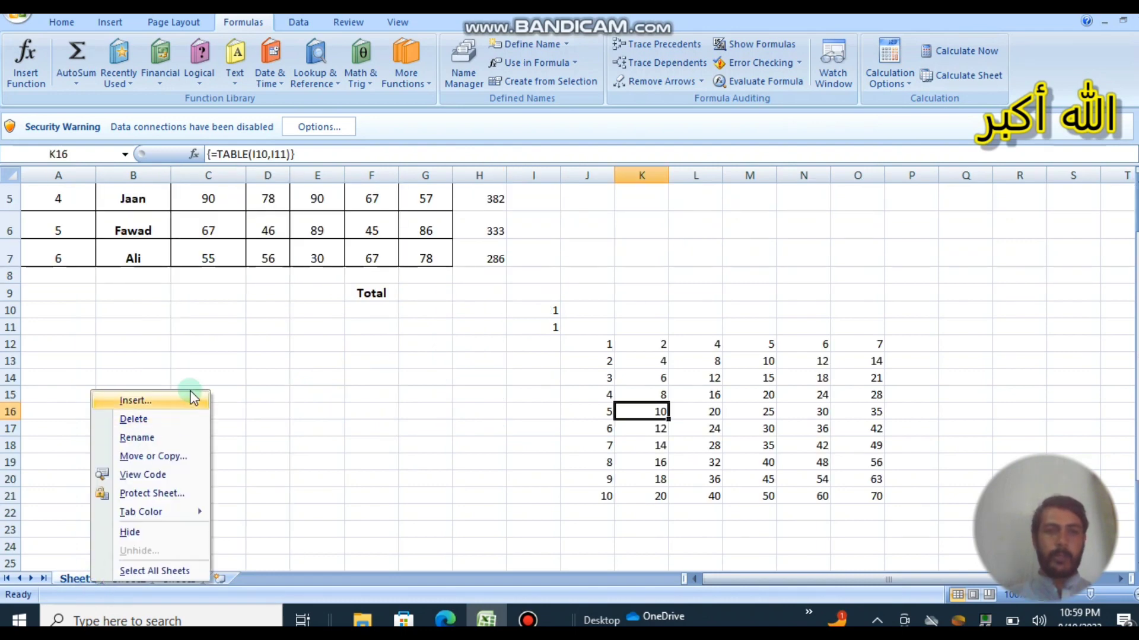
mouse_move(159, 509)
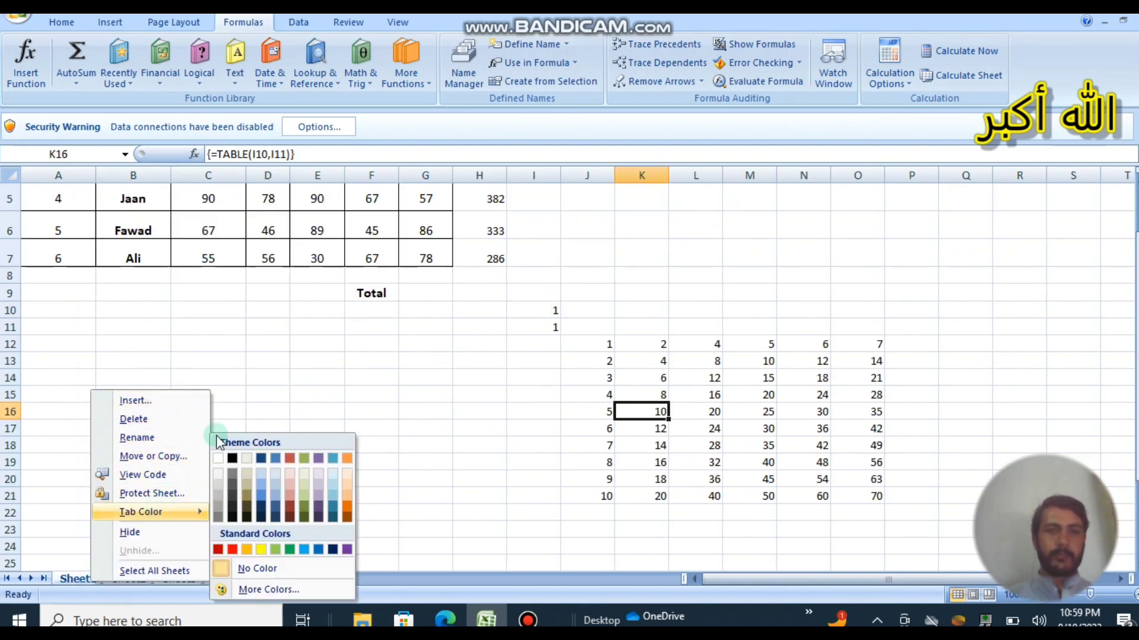
left_click(265, 364)
key("ctrl+a")
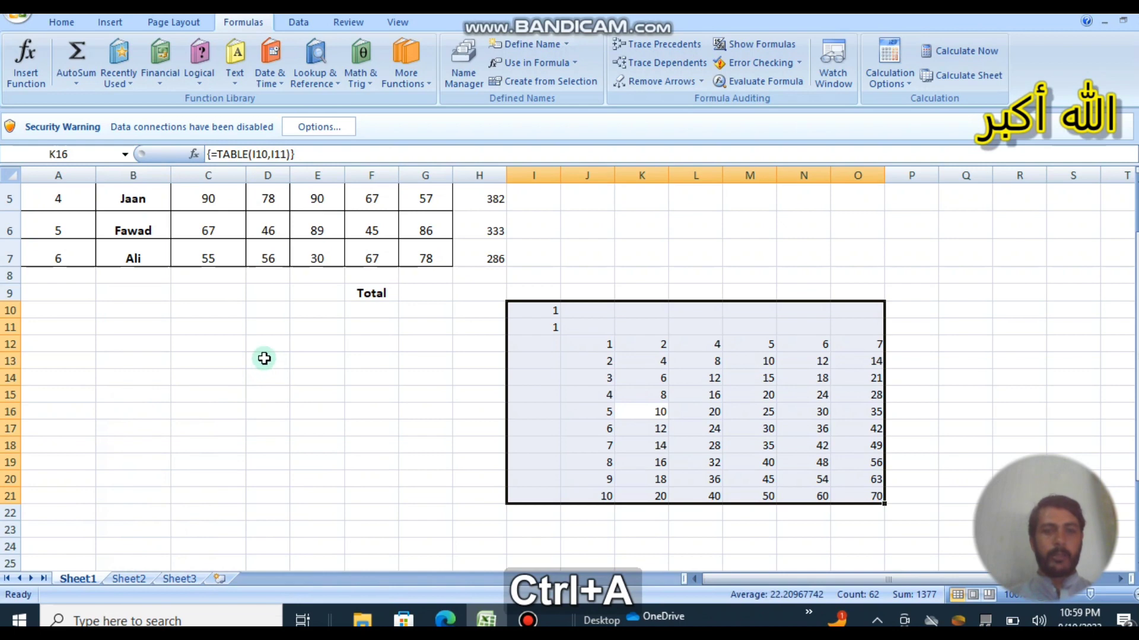
Copy the entire contents of Sheet1 to Sheet3, starting at cell A1.
left_click(219, 391)
key("ctrl+a")
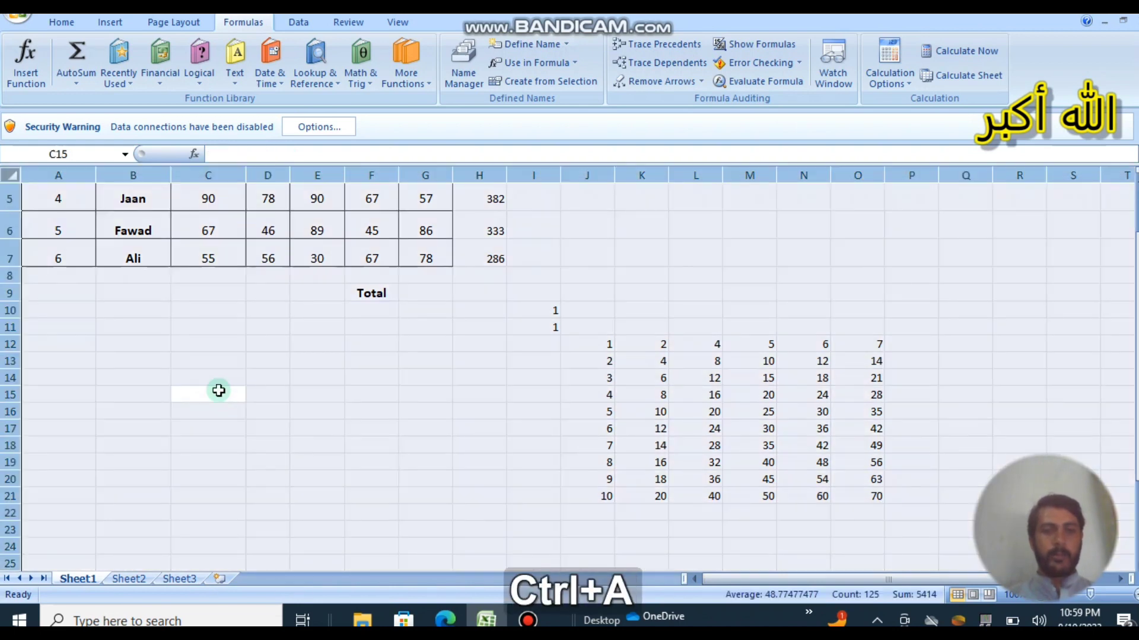
key("ctrl+c")
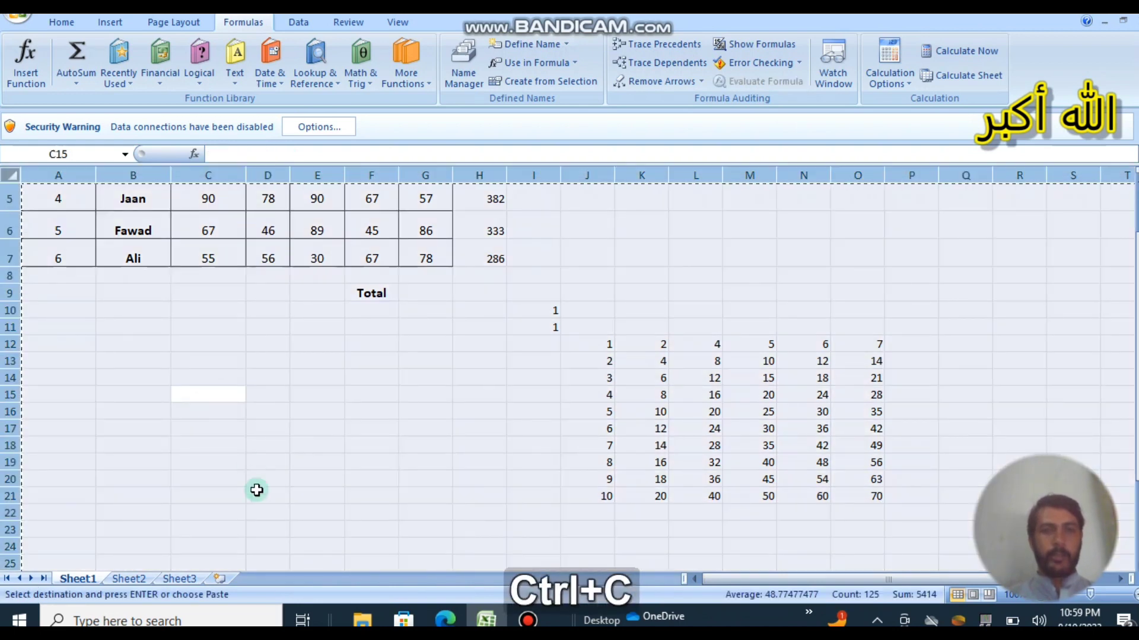
left_click(168, 578)
key("ctrl+v")
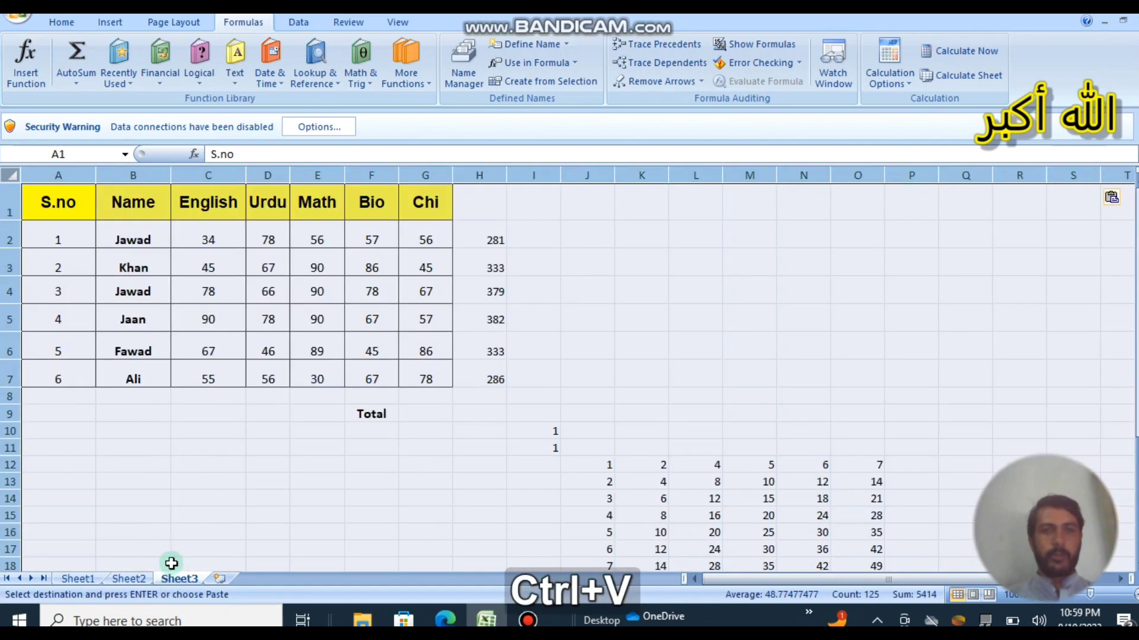
left_click(313, 462)
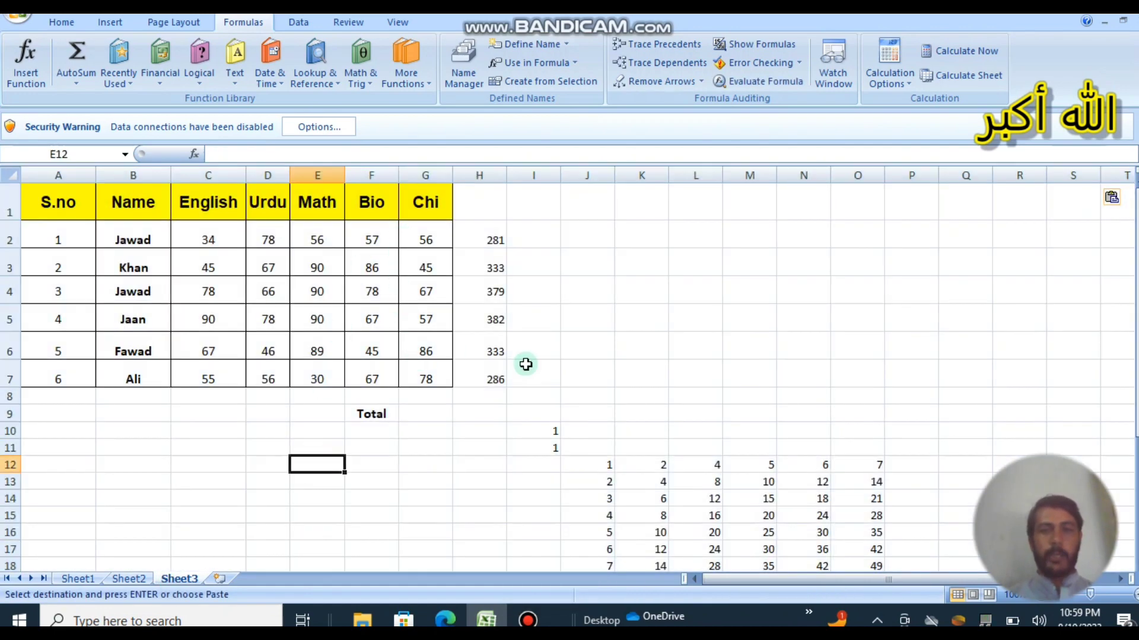
Enter 3 again in cell F6 on Sheet2.
left_click(127, 579)
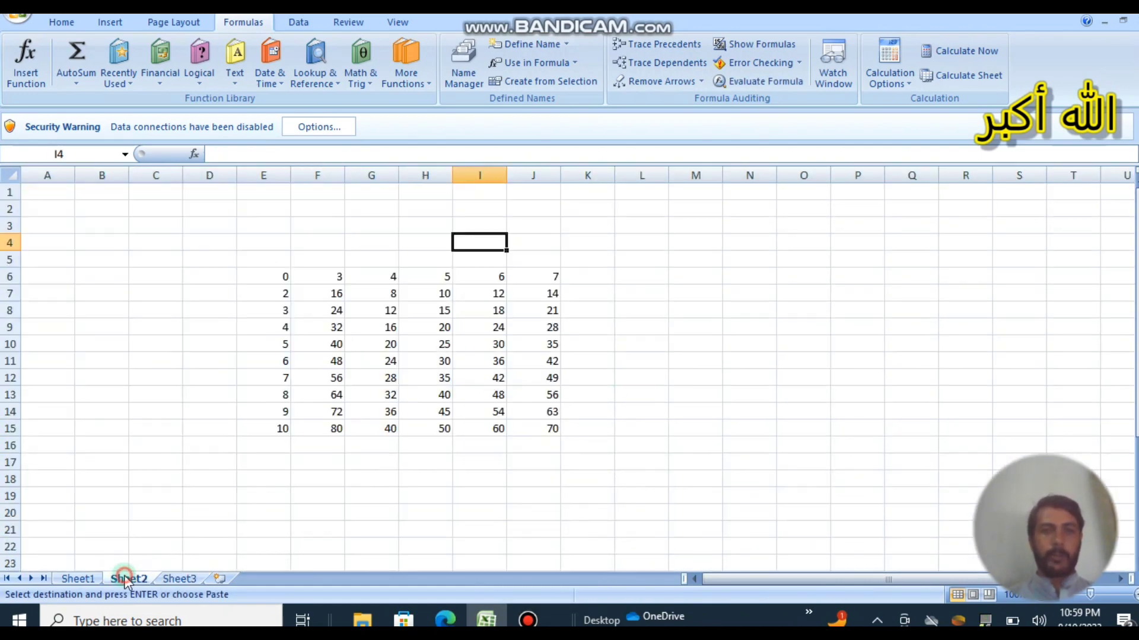
left_click(329, 276)
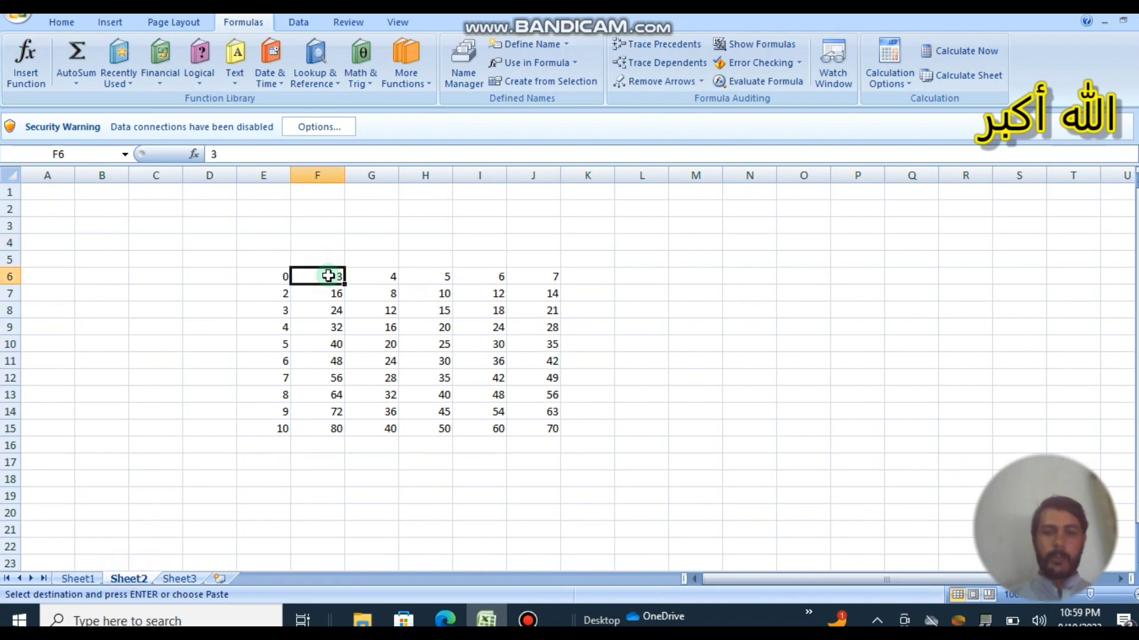
type("3")
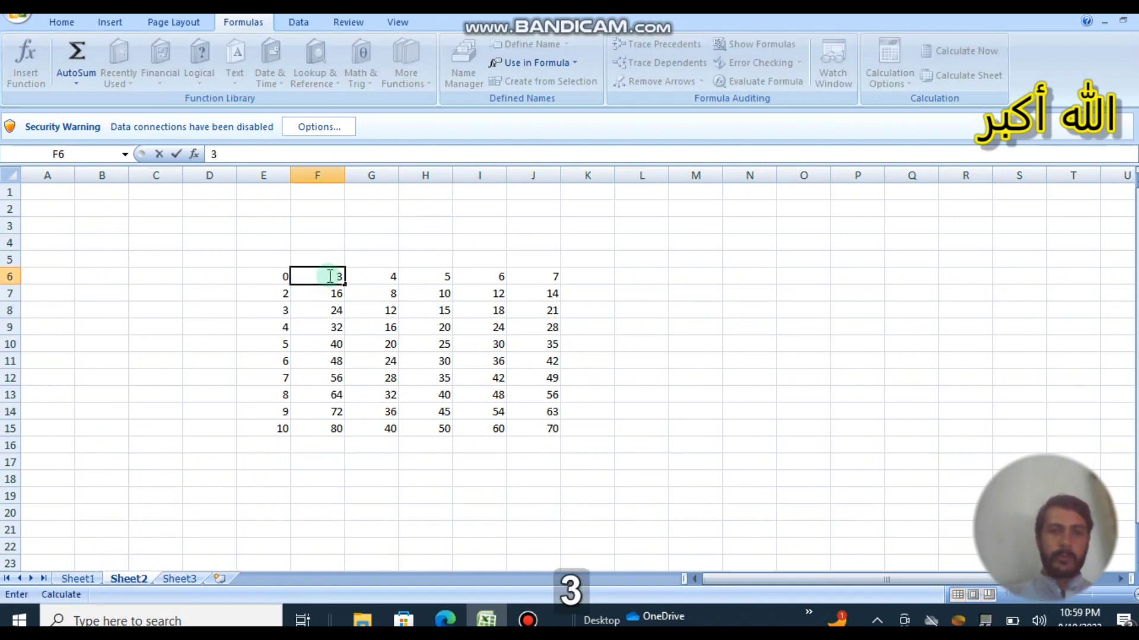
Set the data table's row value in cell K12 on Sheet1 to 8.
left_click(70, 573)
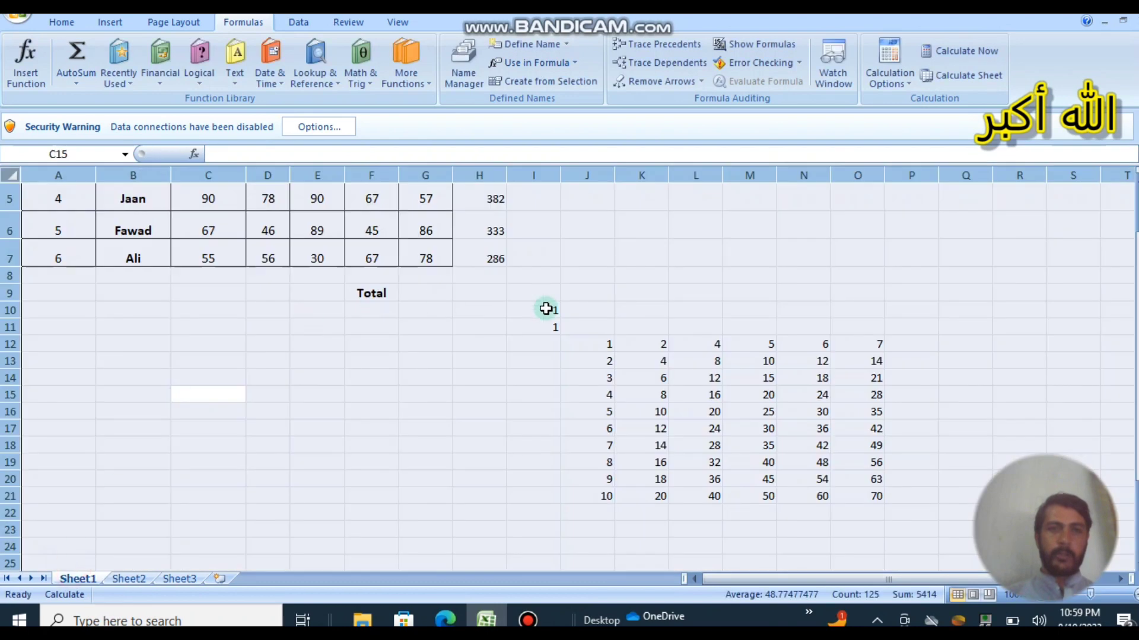
left_click(644, 340)
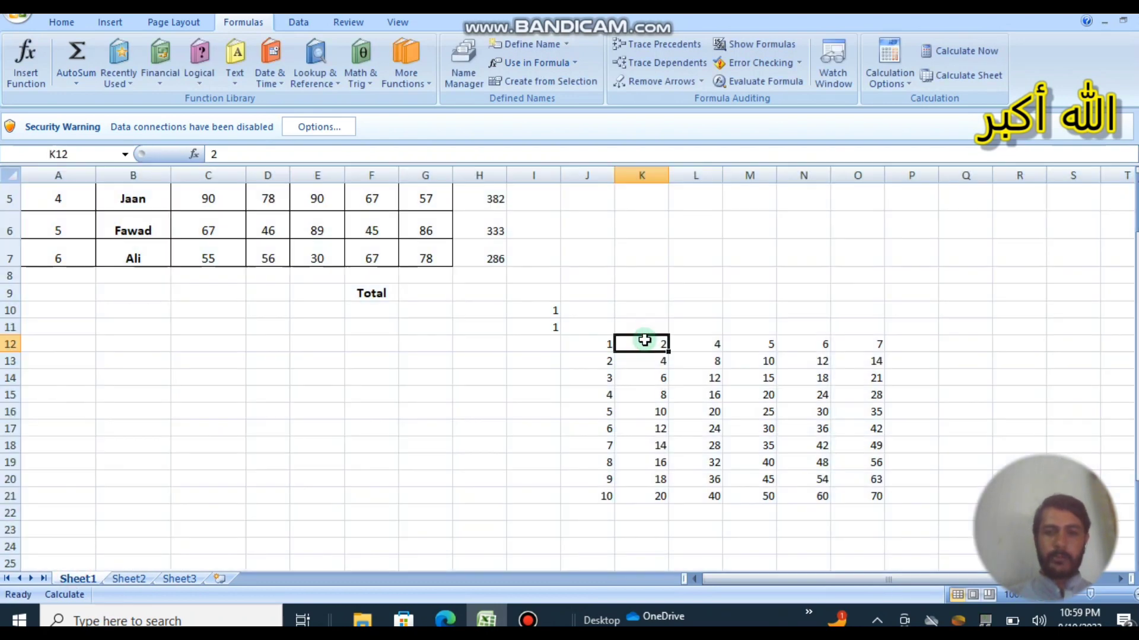
type("8")
left_click(682, 328)
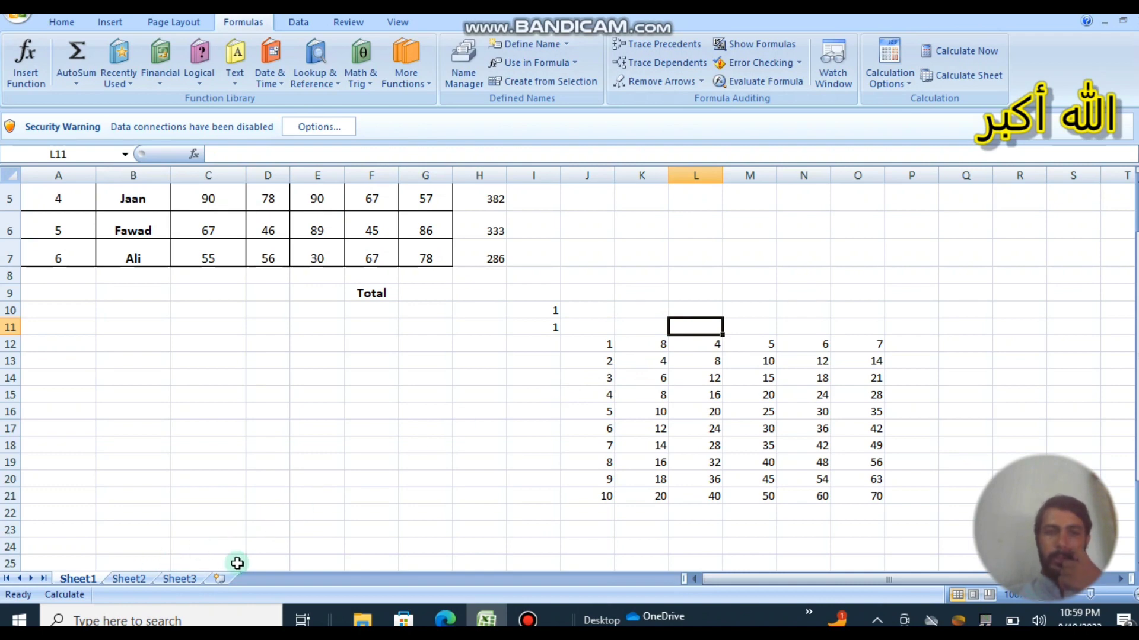
left_click(317, 228)
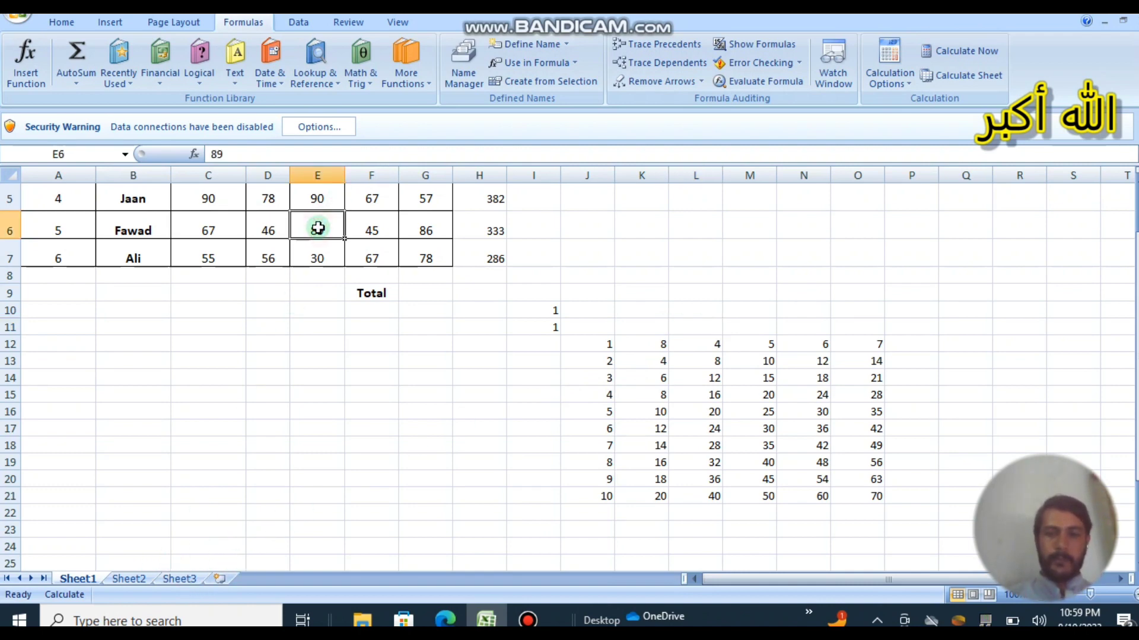
Change the marks in row 6 on Sheet1 to 90 in English, 0 in Urdu and 90 in Math.
type("90")
key("Left")
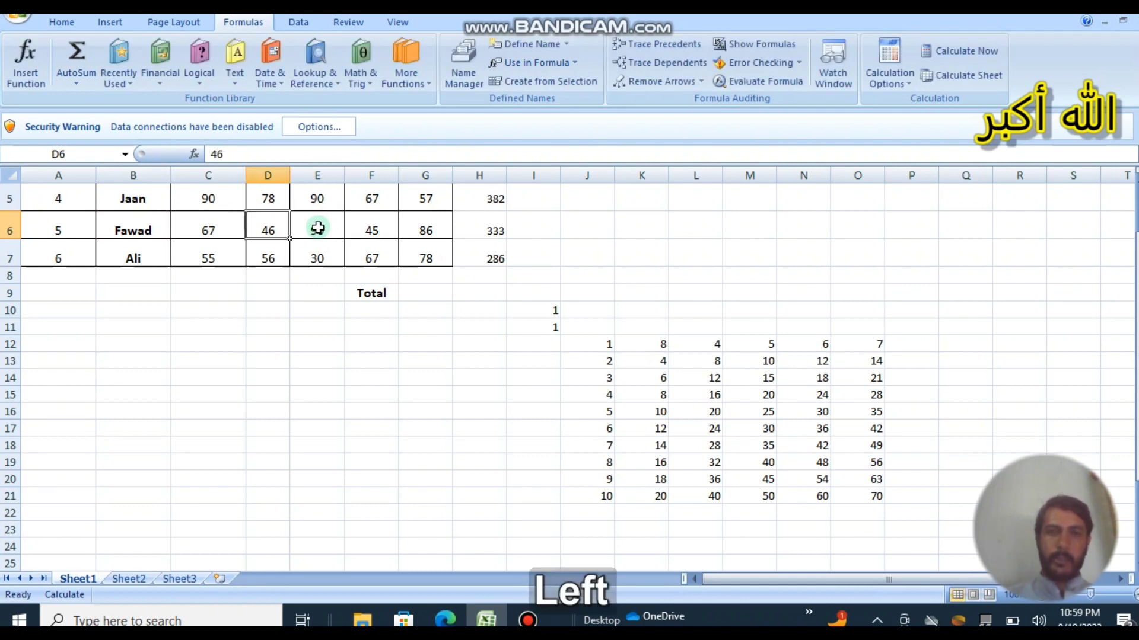
type("0")
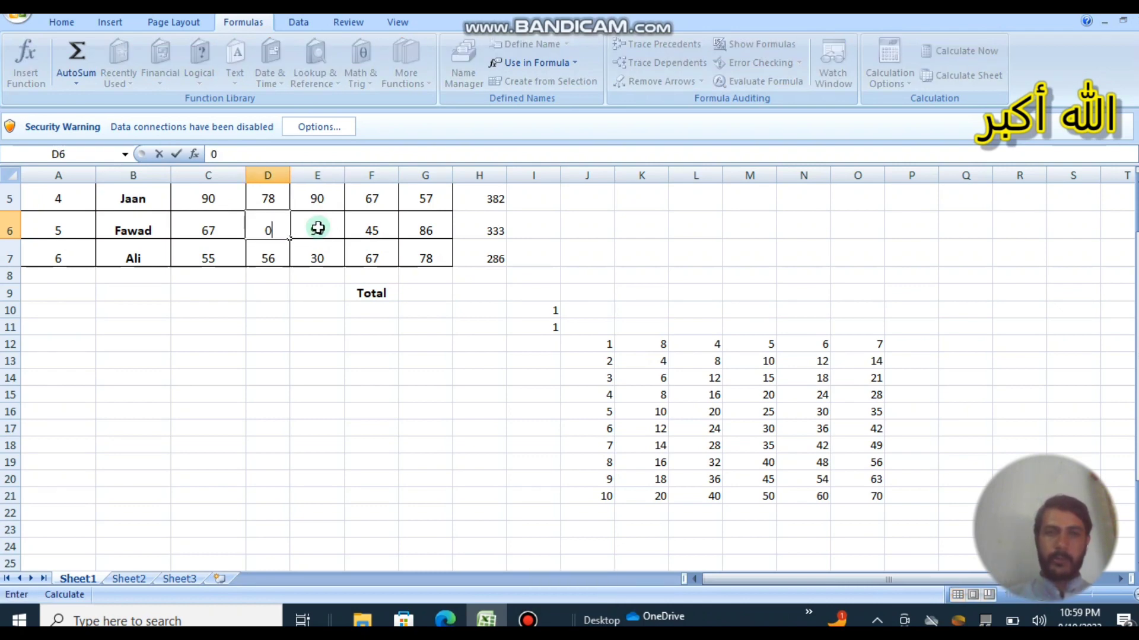
key("Left")
type("90")
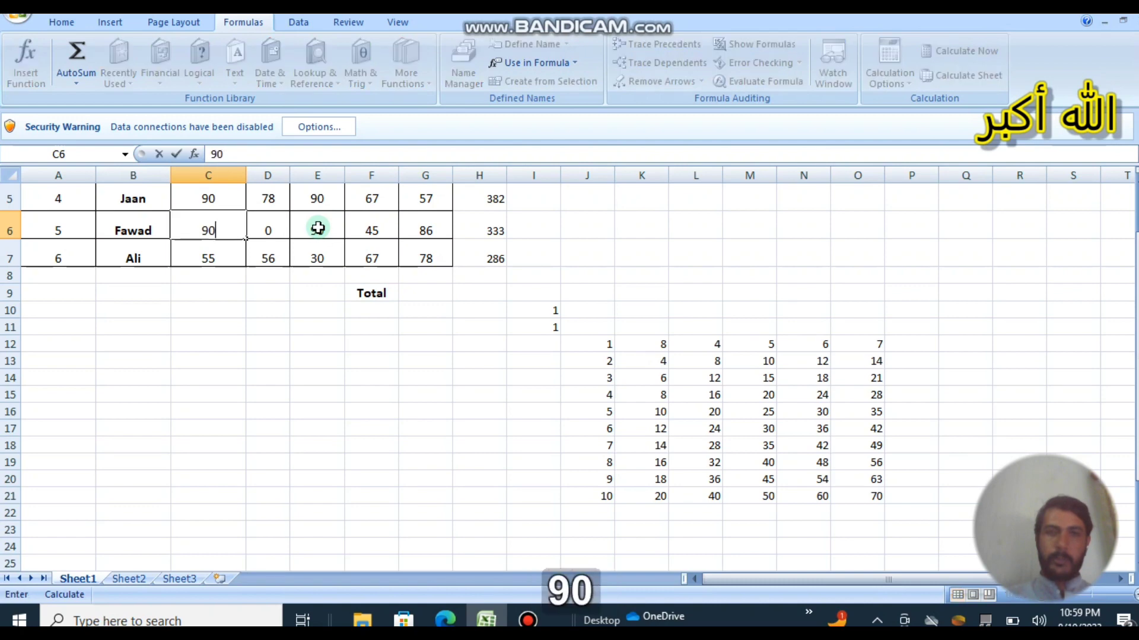
key("Right")
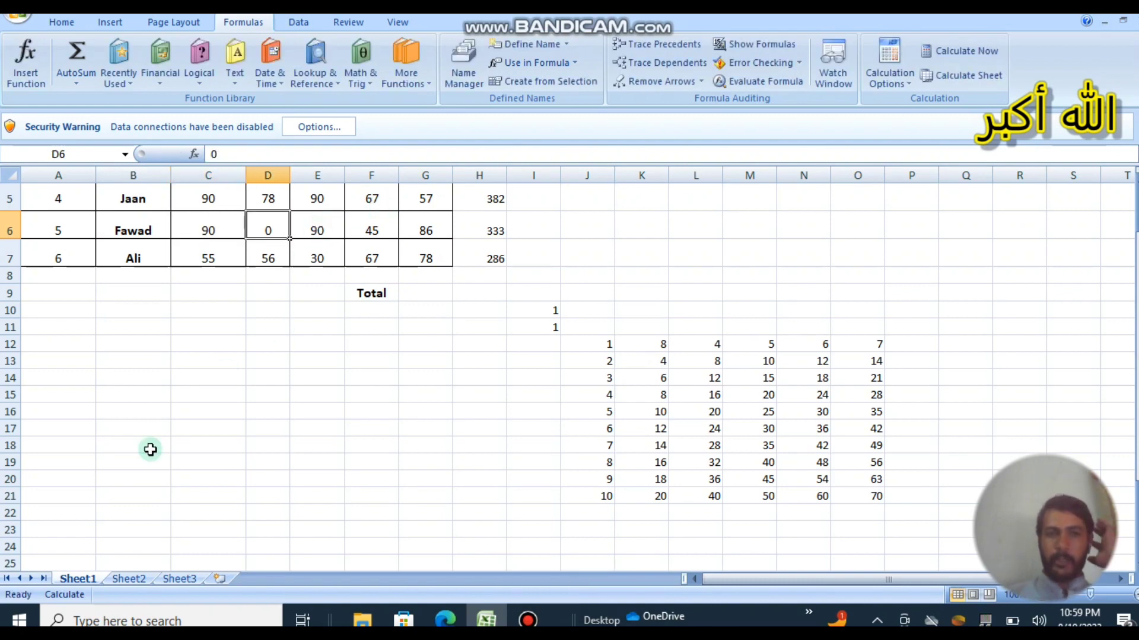
Enter the marks 90, 0 and 90 for English, Urdu and Math in row 6 on Sheet3.
left_click(183, 579)
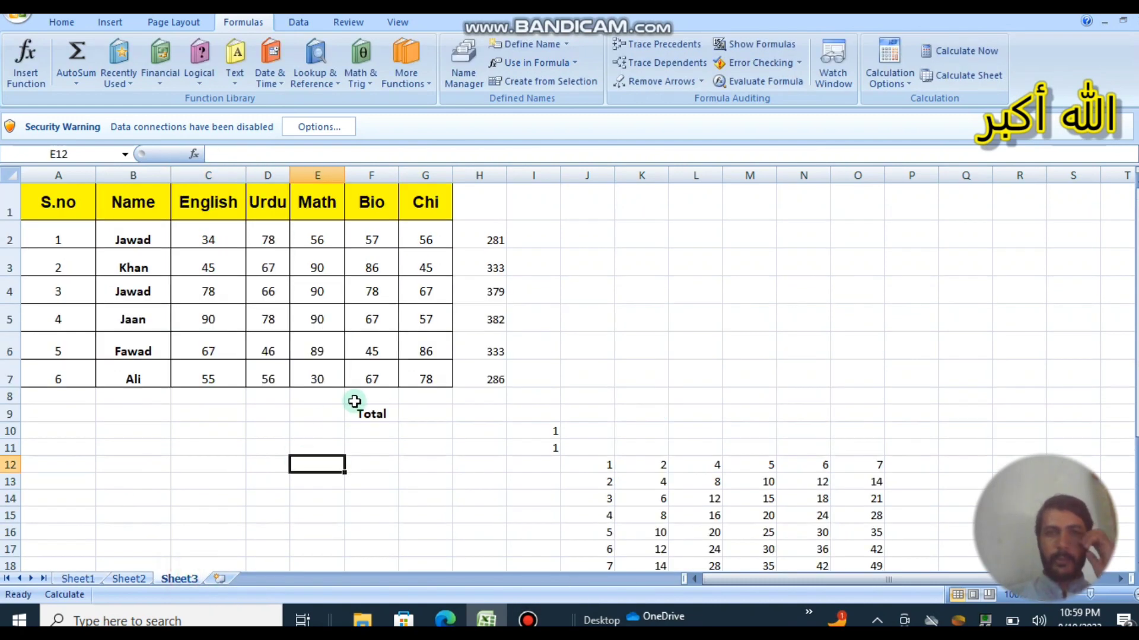
left_click(205, 353)
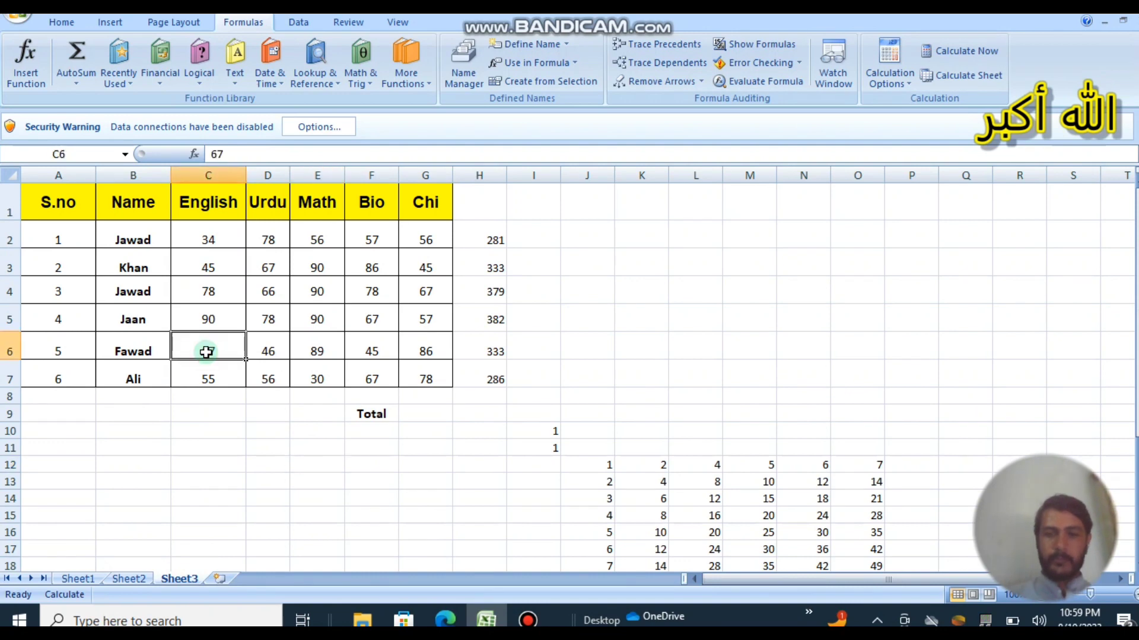
type("90")
key("Right")
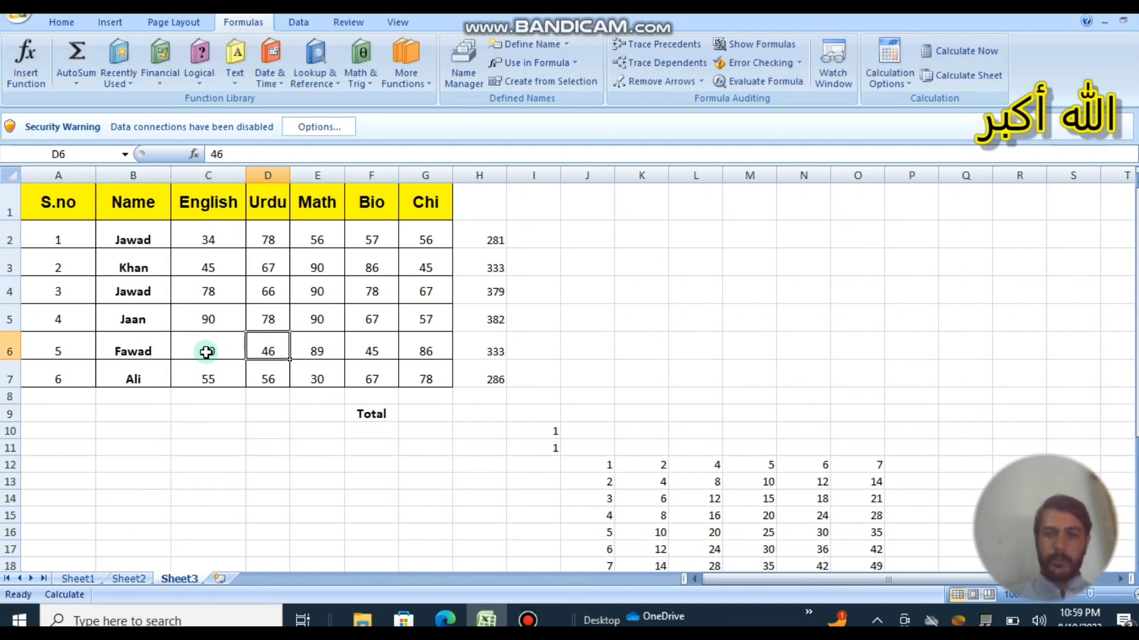
type("90")
key("Right")
key("F12")
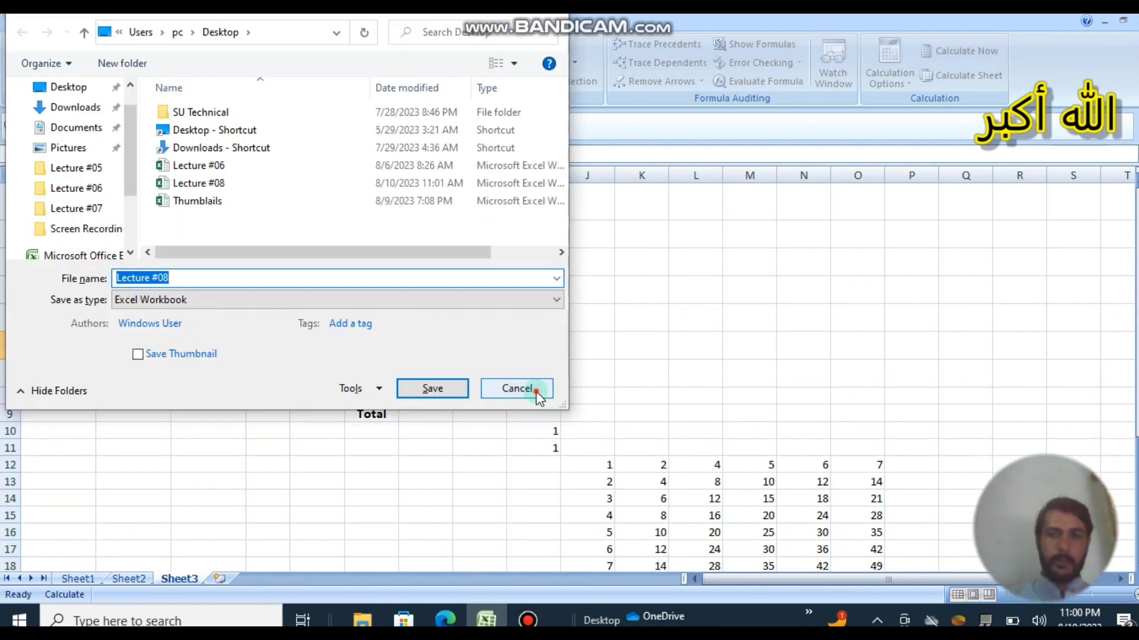
left_click(535, 392)
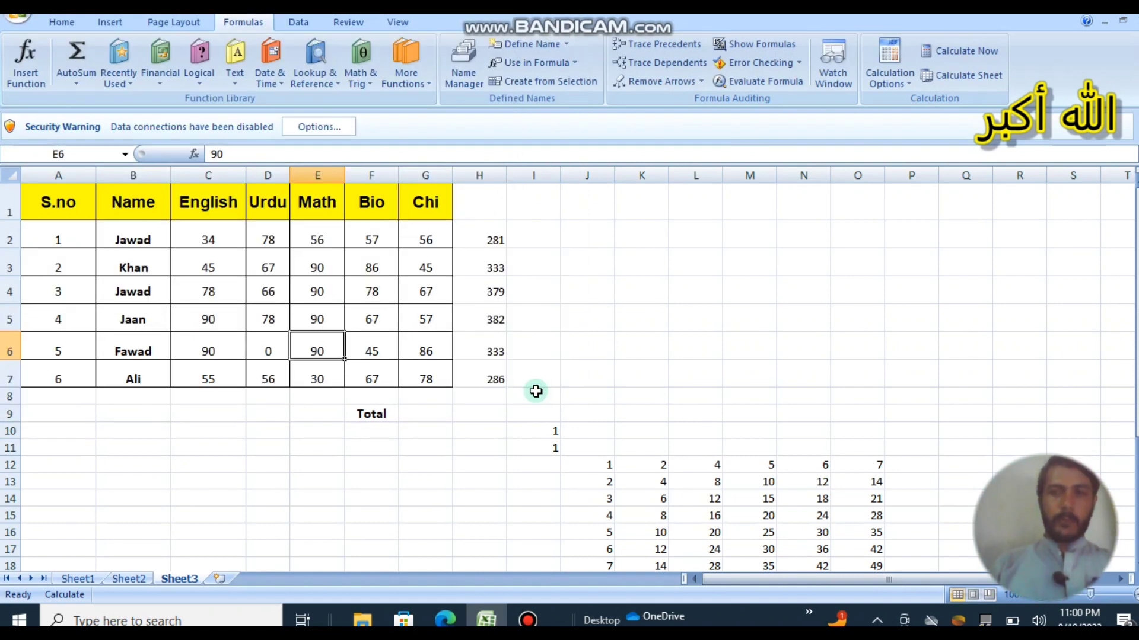
left_click(401, 450)
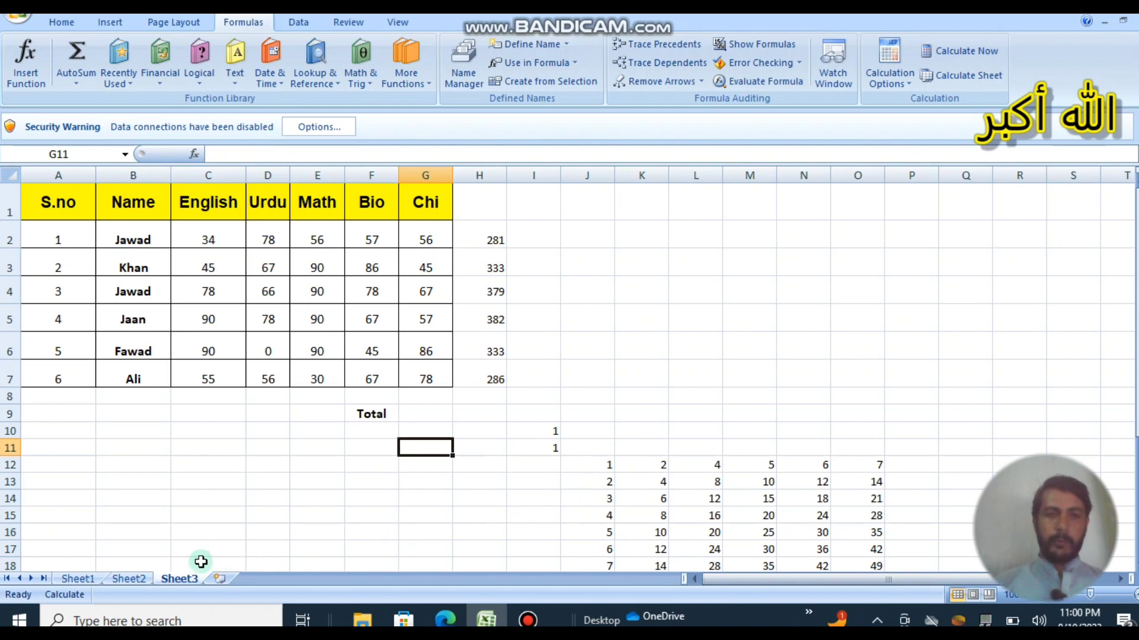
Recalculate the whole workbook from Sheet1 with Calculate Now and check the row 6 total on Sheet3.
left_click(97, 579)
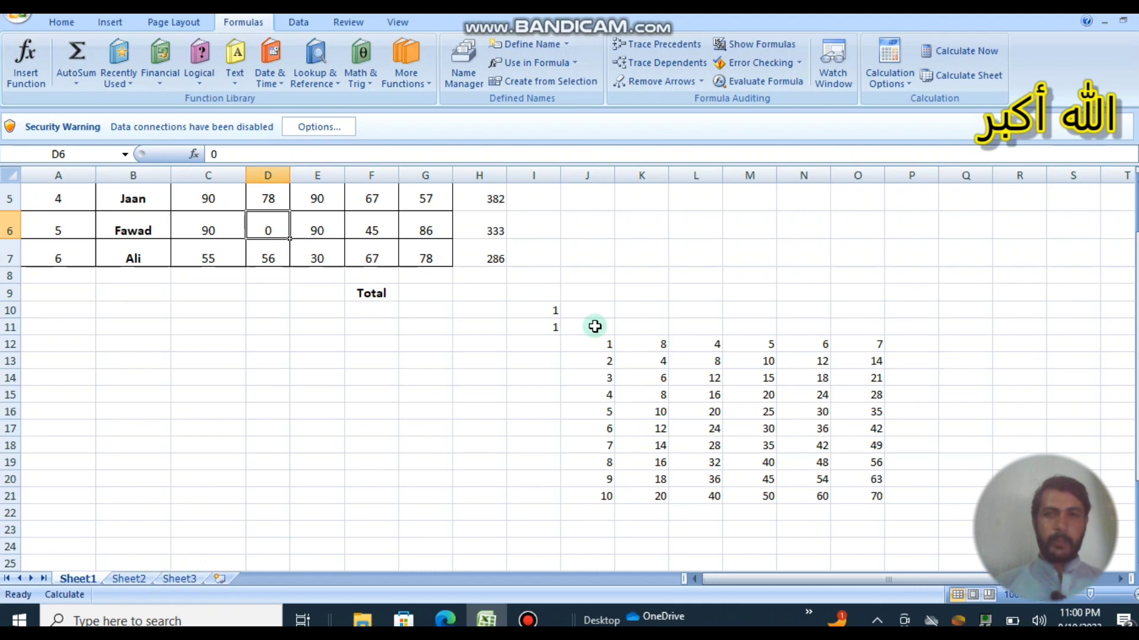
left_click(980, 56)
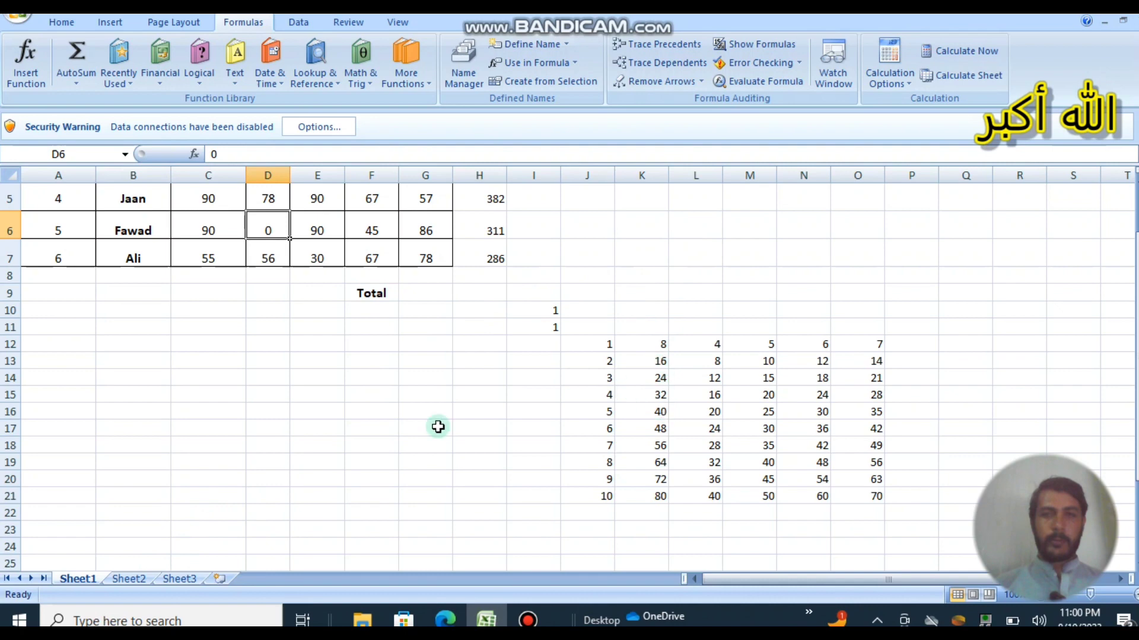
left_click(180, 579)
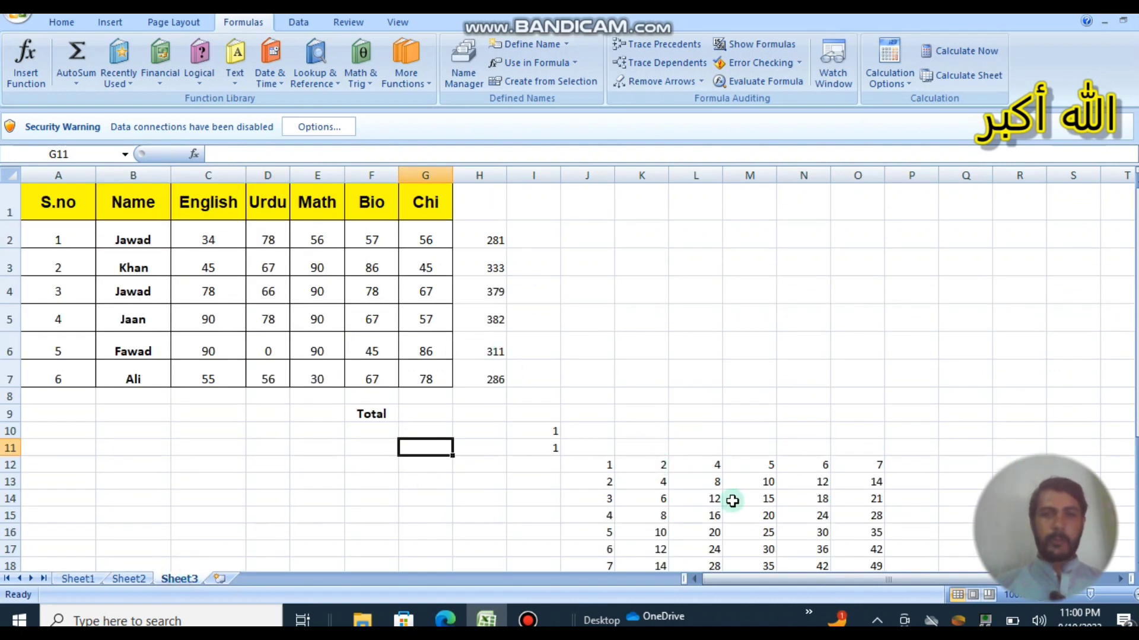
Set the data table's row value in cell K12 on Sheet3 to 9.
left_click(657, 467)
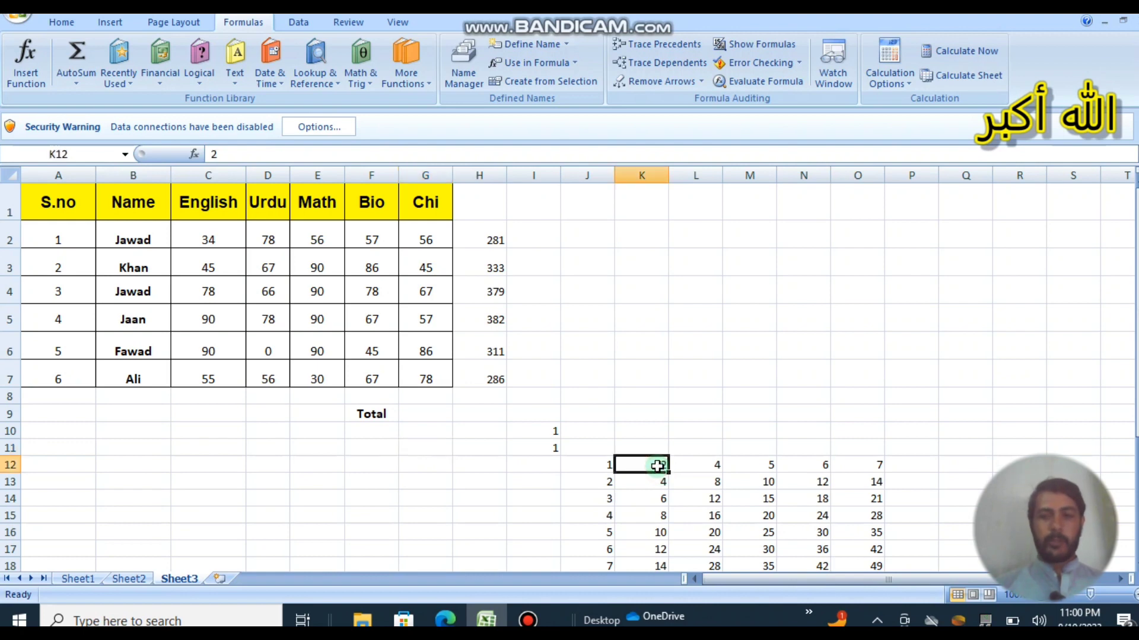
type("9")
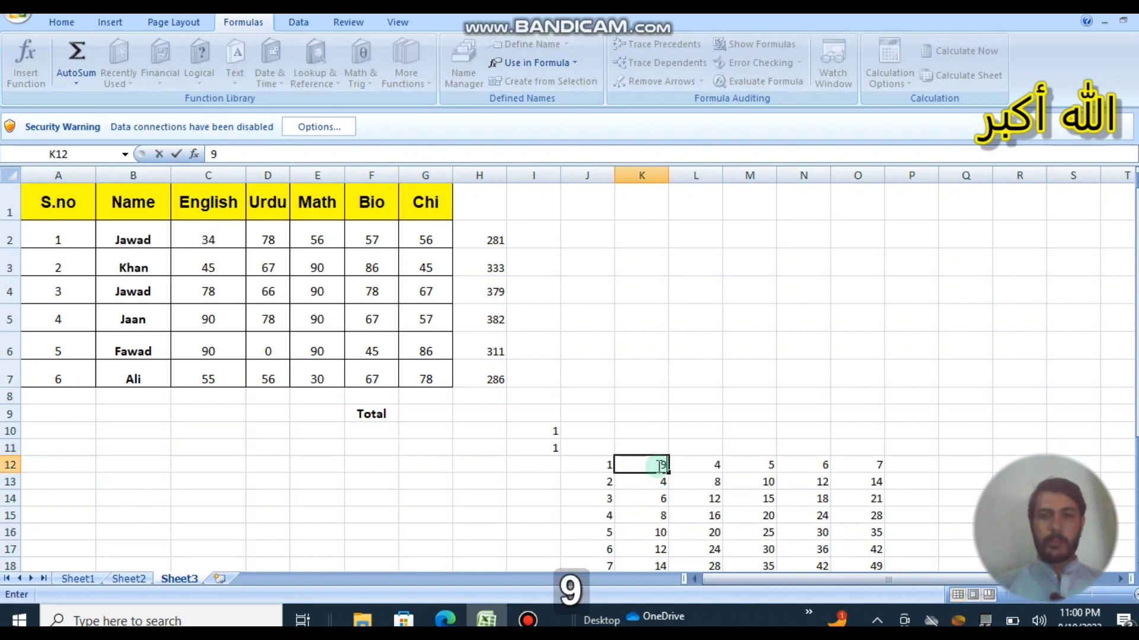
left_click(719, 419)
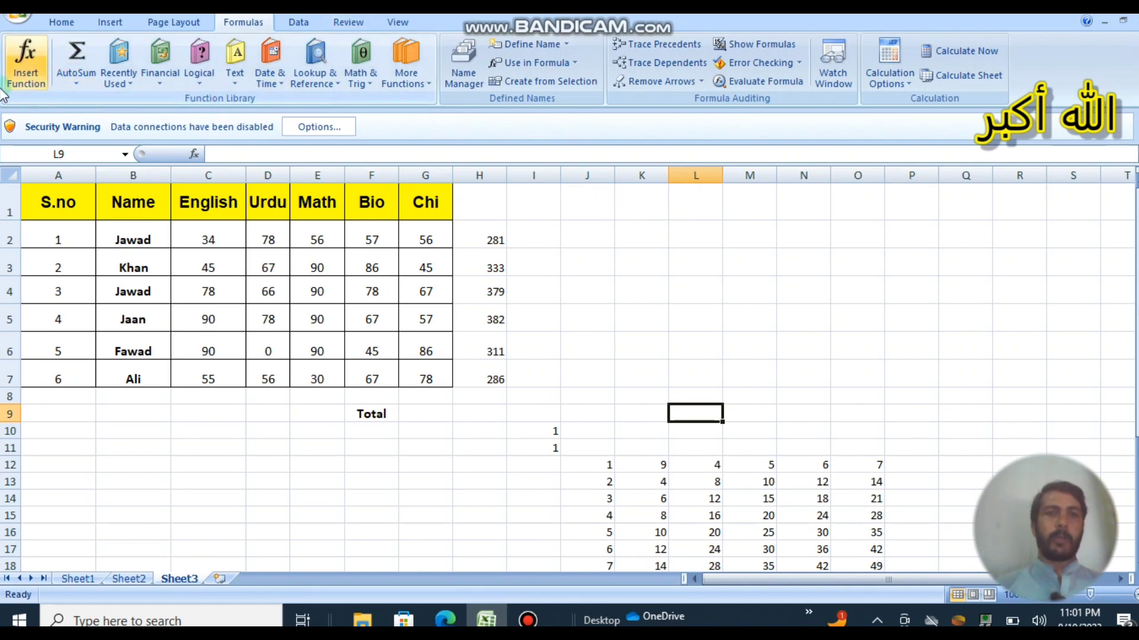
left_click(31, 86)
left_click(731, 124)
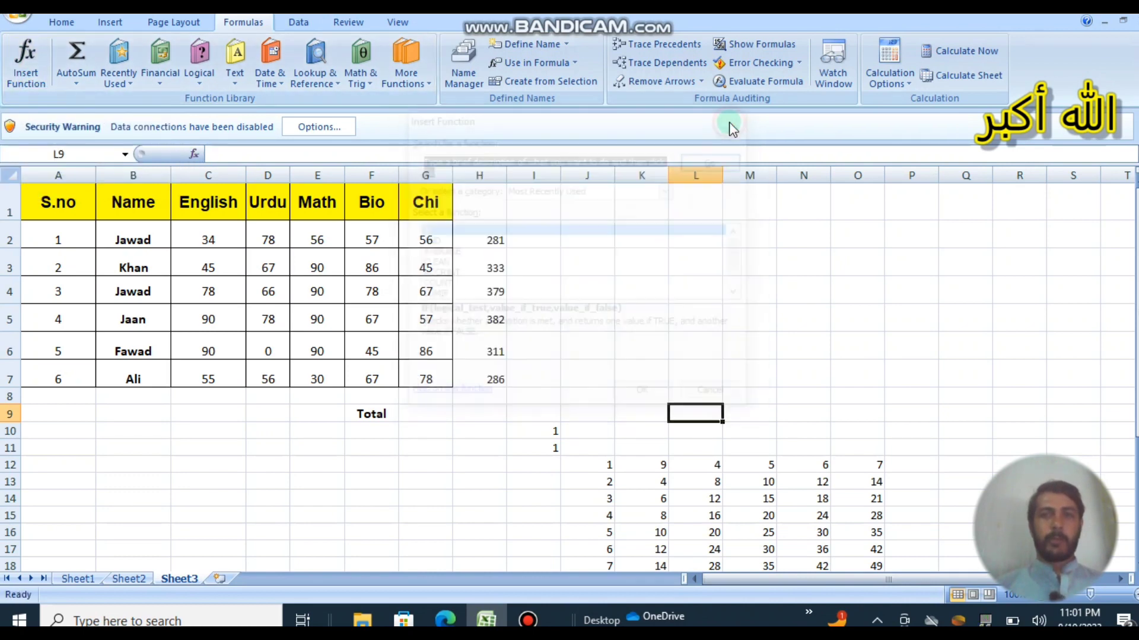
left_click(376, 346)
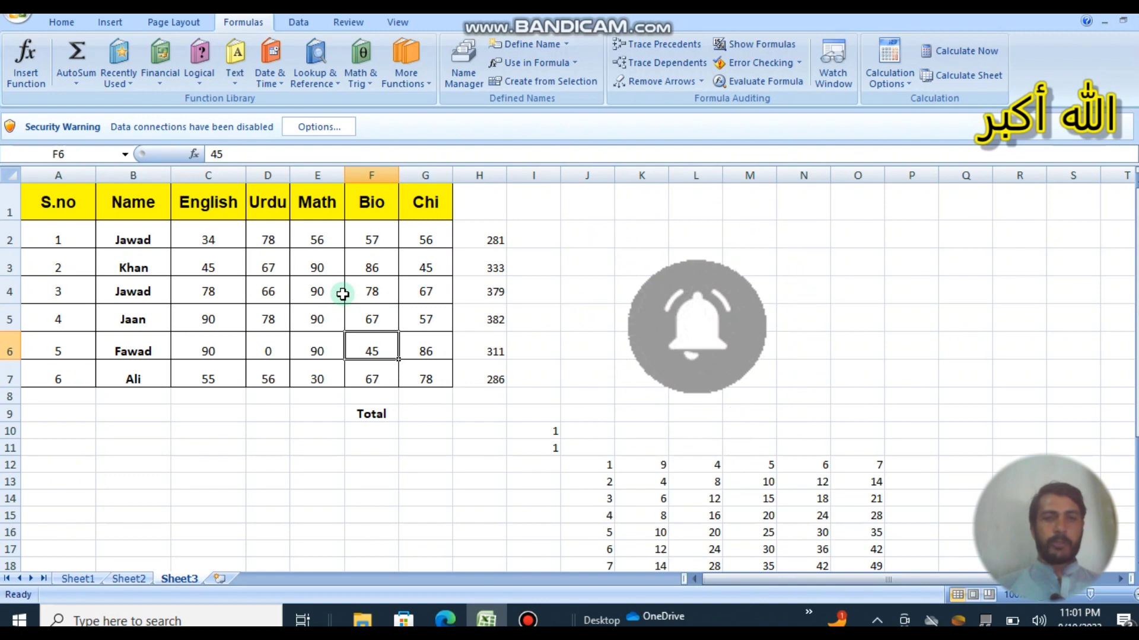
left_click(328, 265)
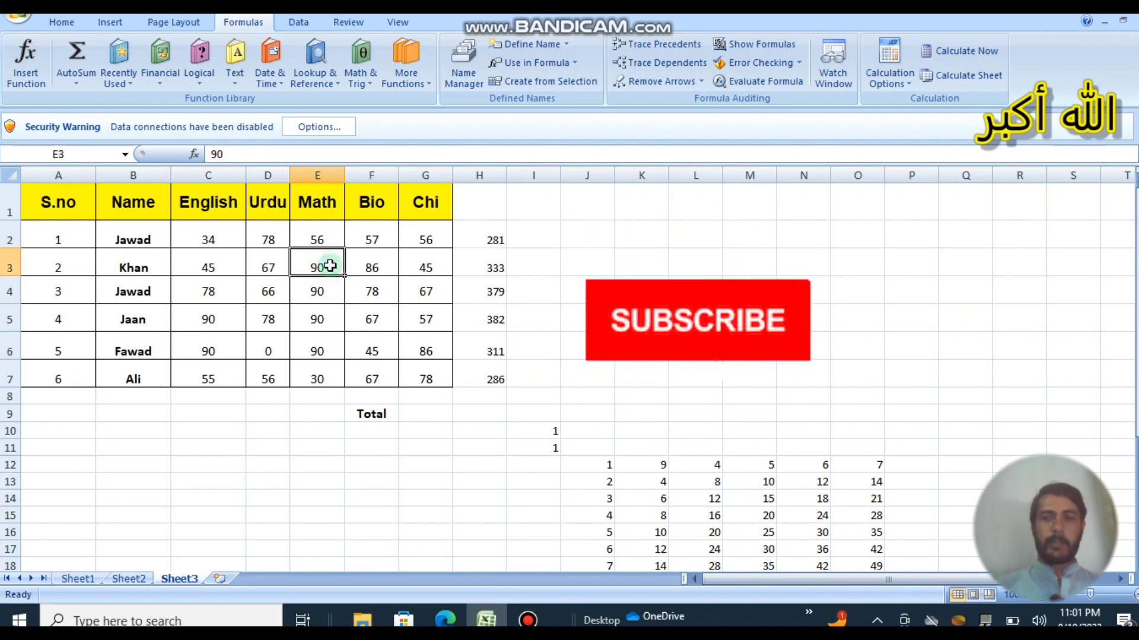